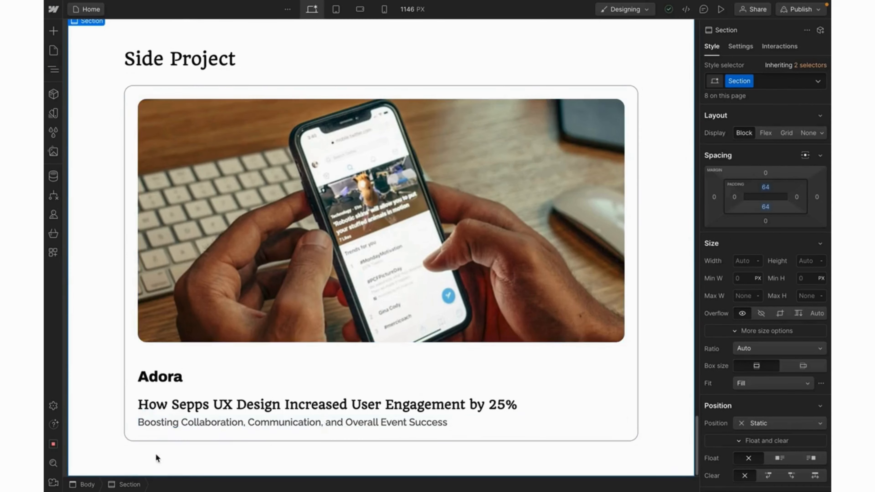
Add a new section at the end of the page body and apply the existing Section class to it
click(87, 484)
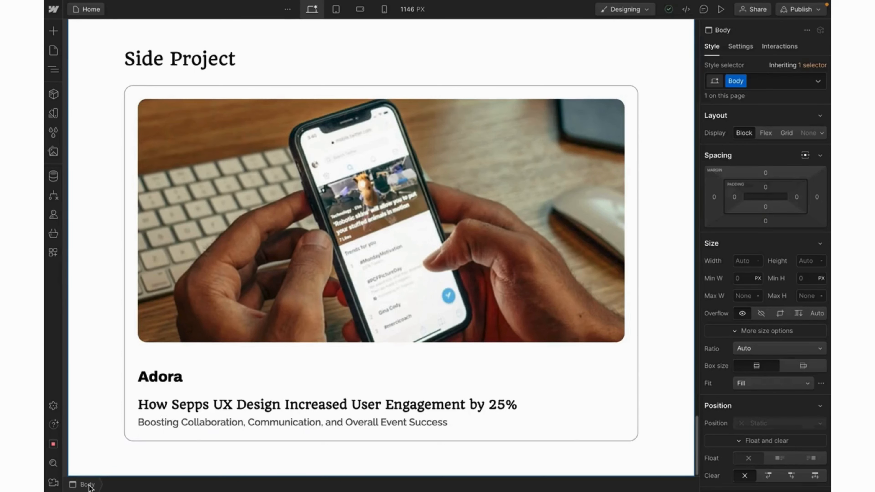
key(ctrl+k)
text(sec)
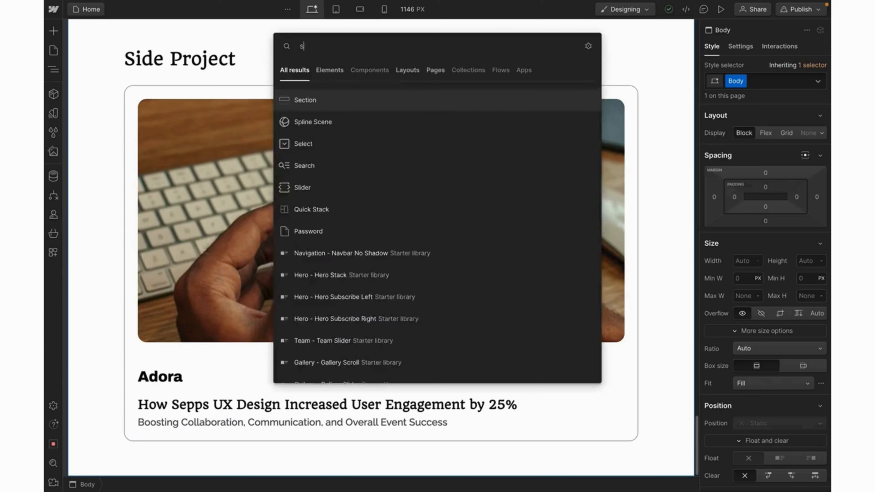
click(333, 100)
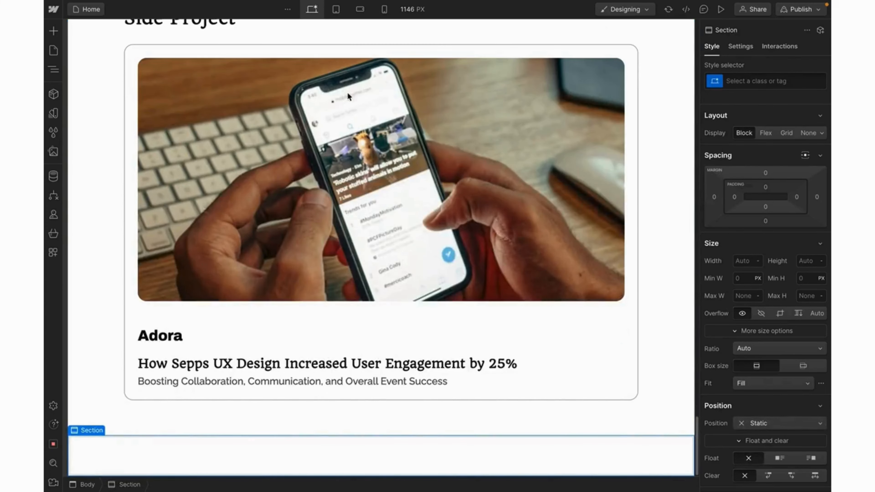
click(738, 84)
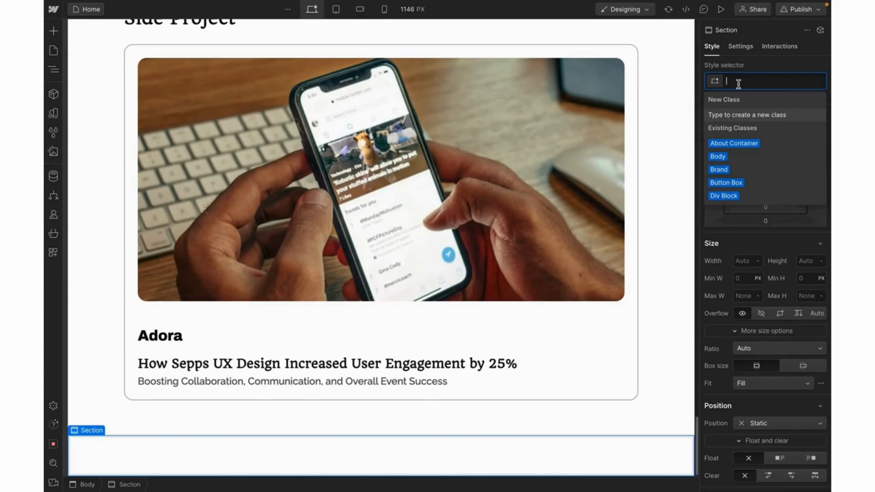
text(se)
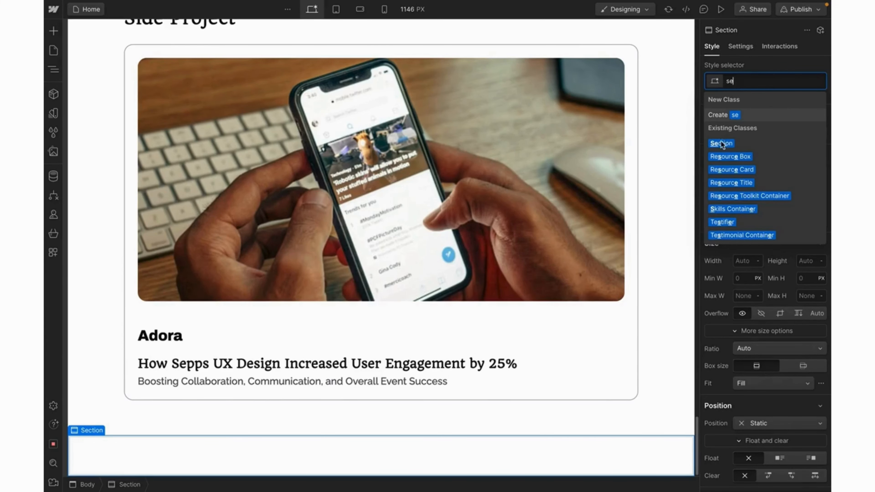
click(720, 143)
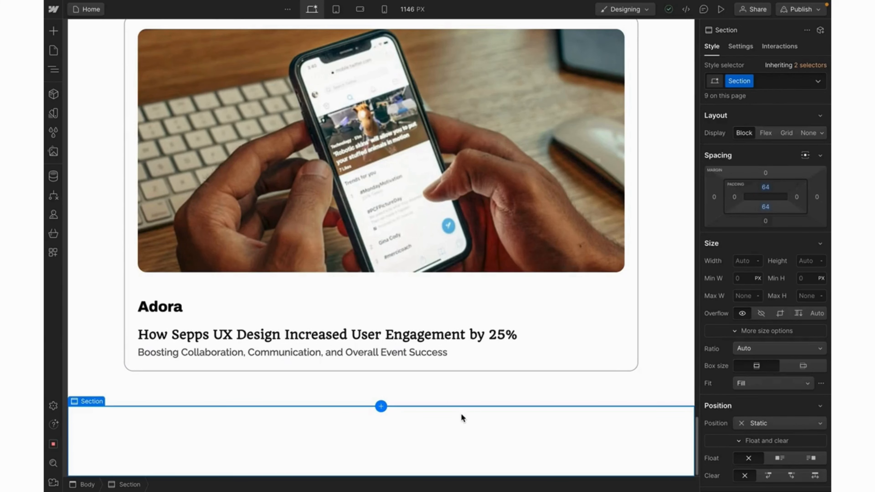
Insert a container inside the new section
key(ctrl+e)
text(cont)
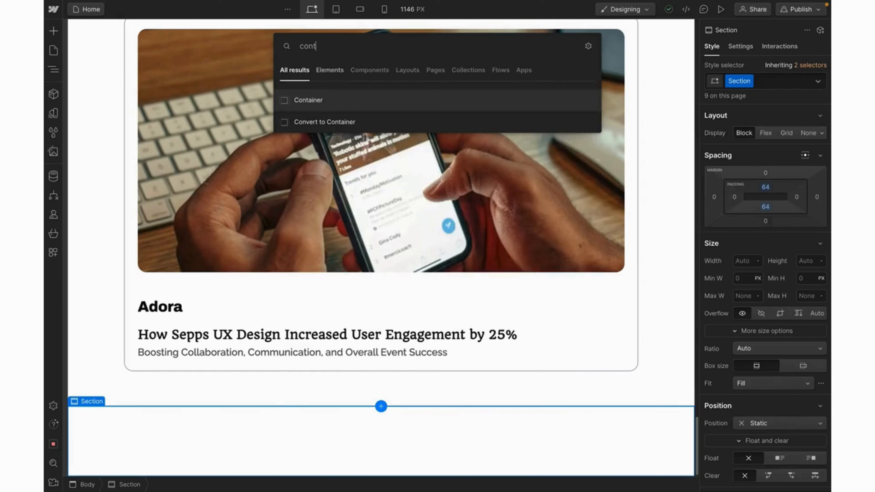
click(425, 99)
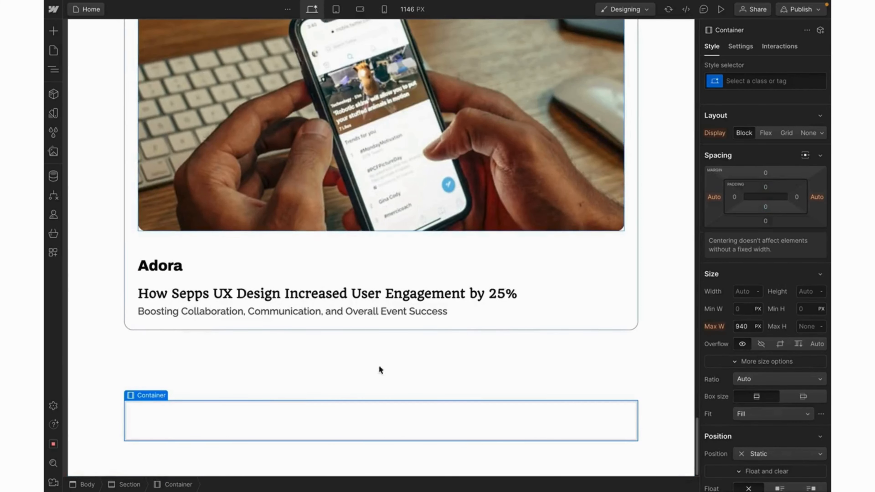
Copy the Resource Toolkit main title and paste it into the new empty container
scroll(238, 311, up, 1)
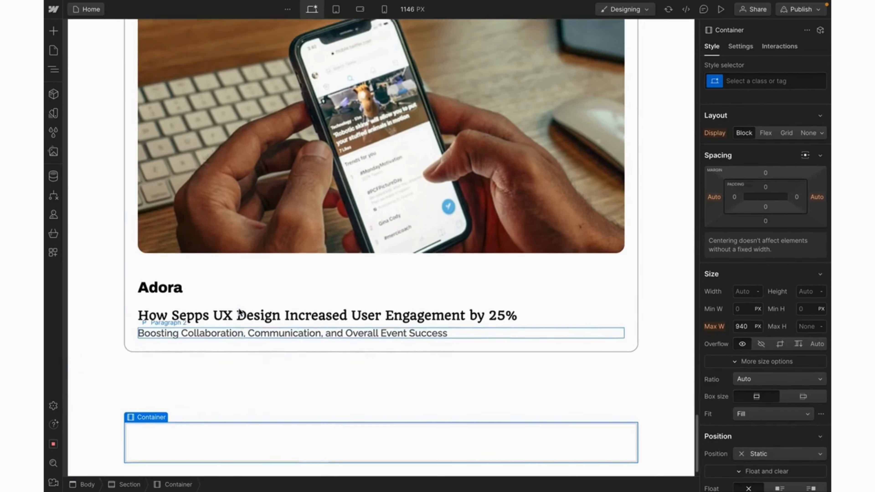
scroll(239, 312, up, 10)
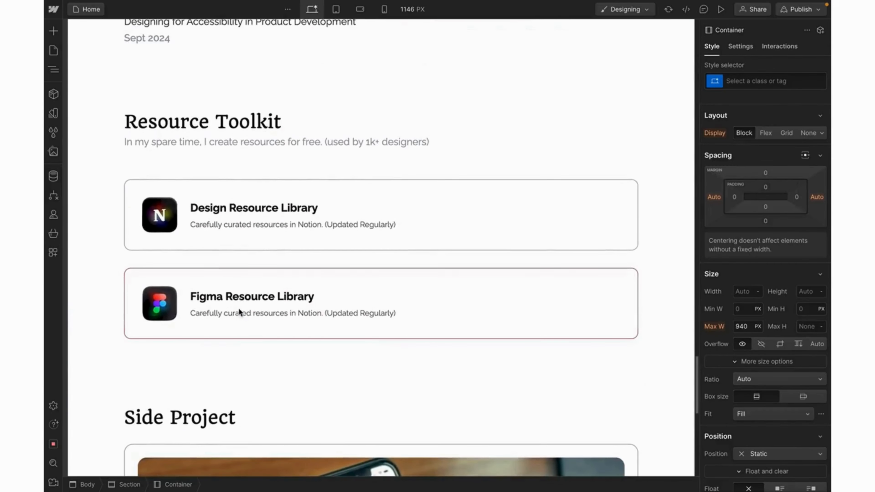
click(230, 133)
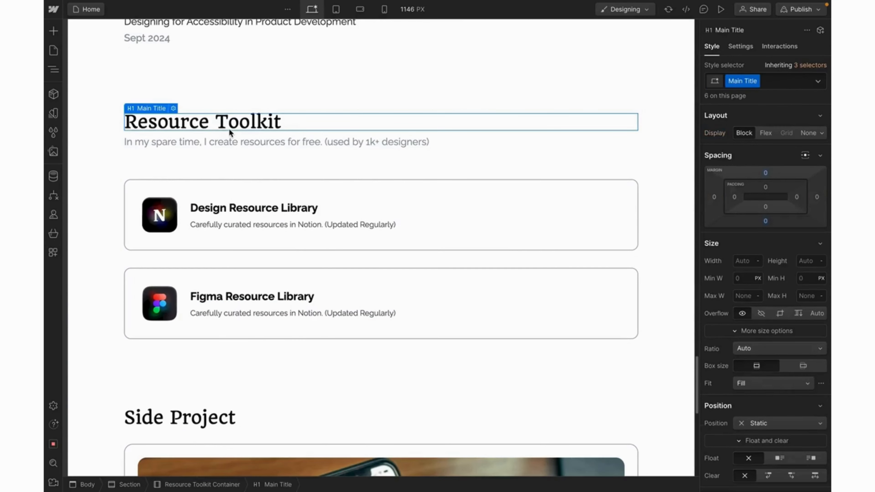
scroll(230, 133, down, 10)
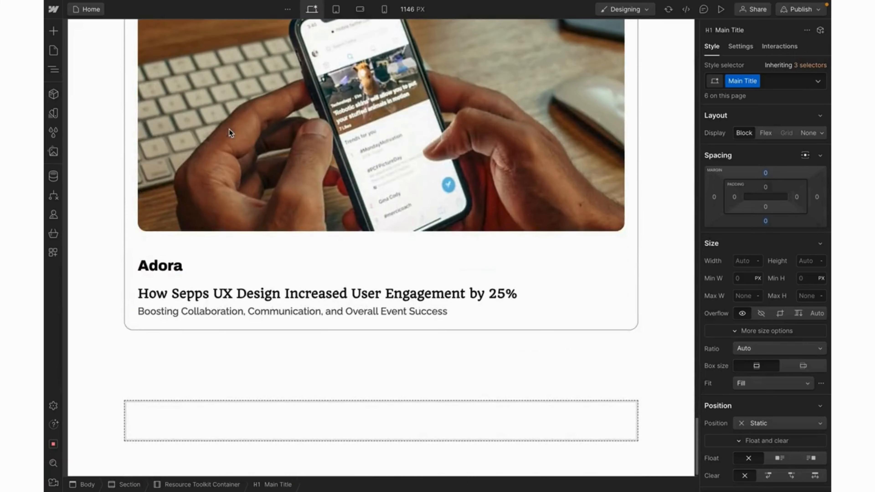
click(230, 419)
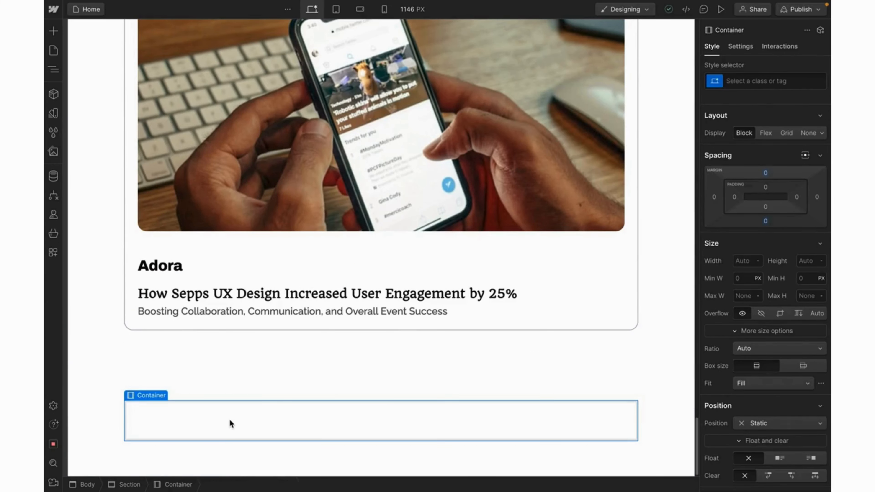
text(Resource Toolkit)
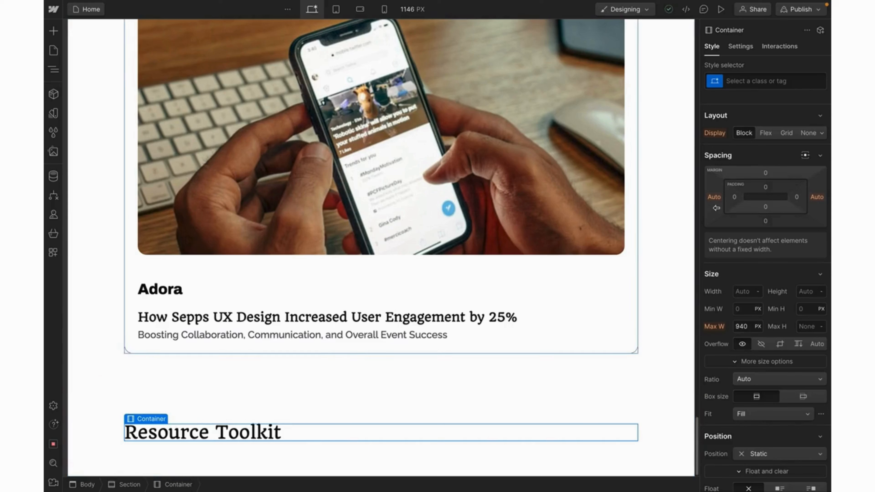
Give the new container a new class named Contact Container
click(740, 81)
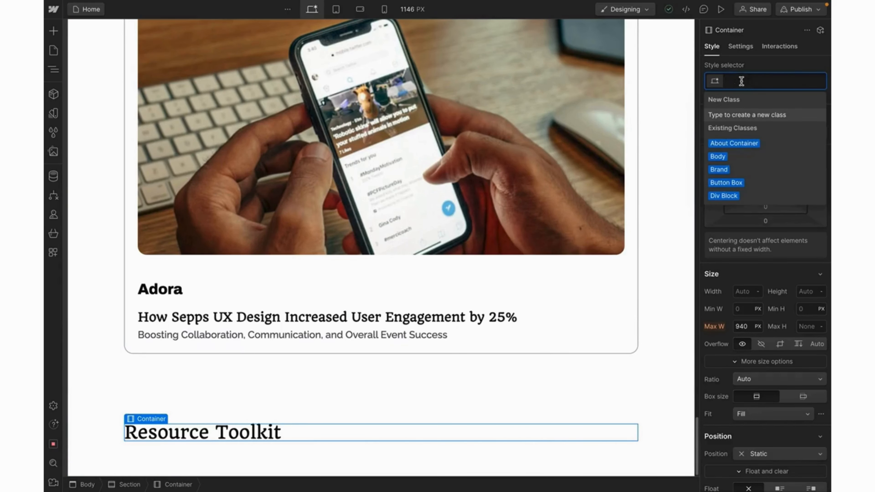
text(Contac)
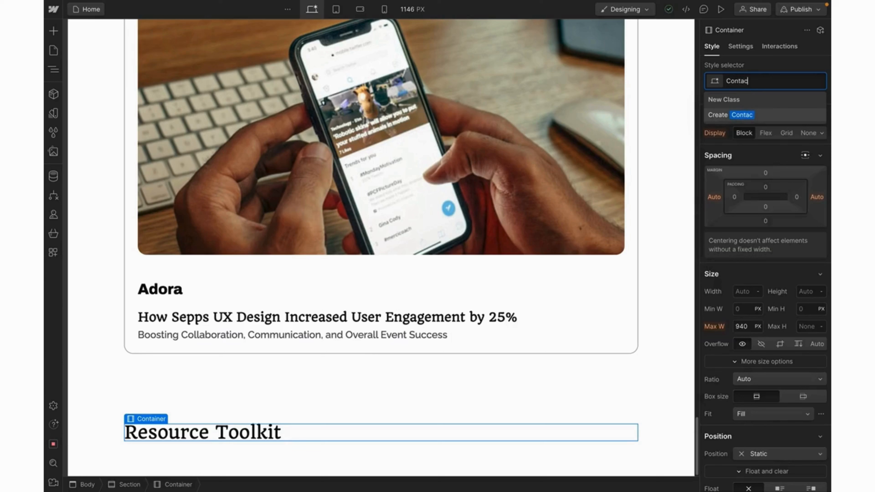
text(t Container)
key(Return)
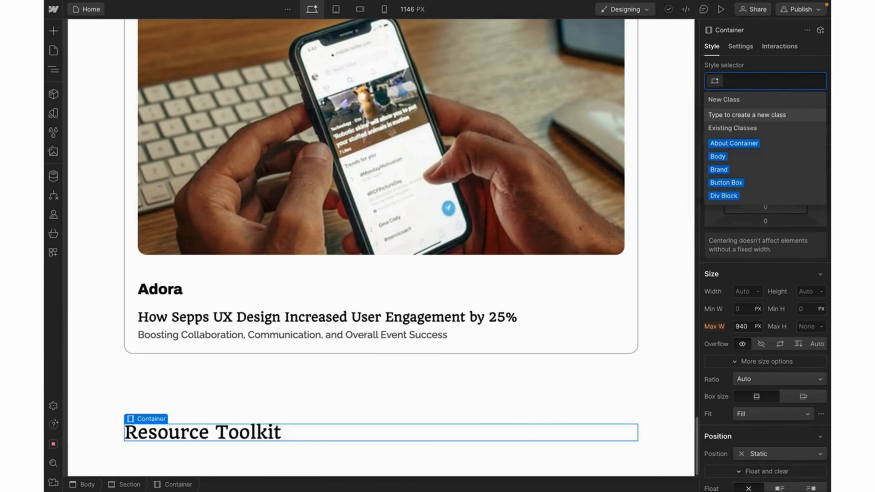
key(Escape)
Copy the grey subtitle paragraph under the original Resource Toolkit heading and paste it into the Contact Container
scroll(306, 324, up, 3)
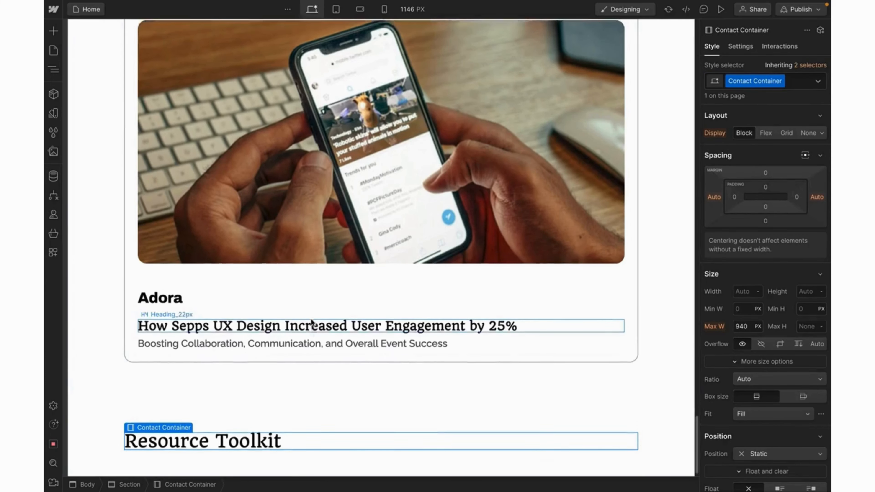
scroll(311, 319, up, 10)
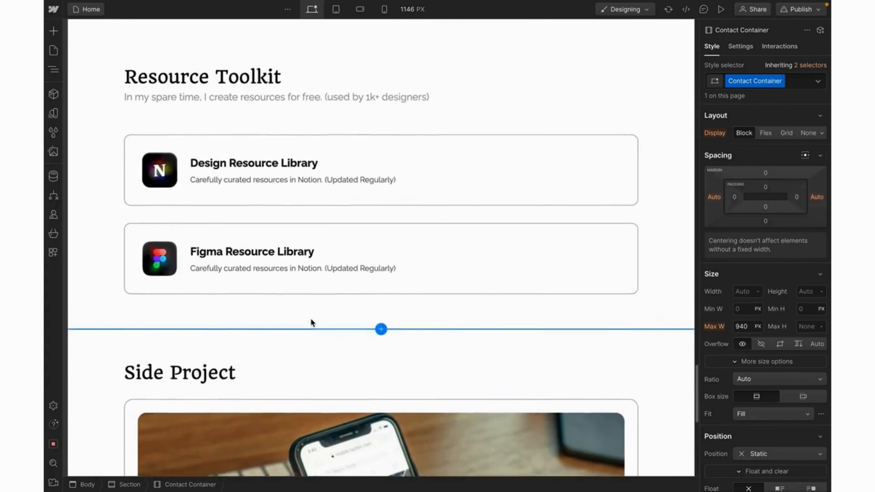
click(320, 122)
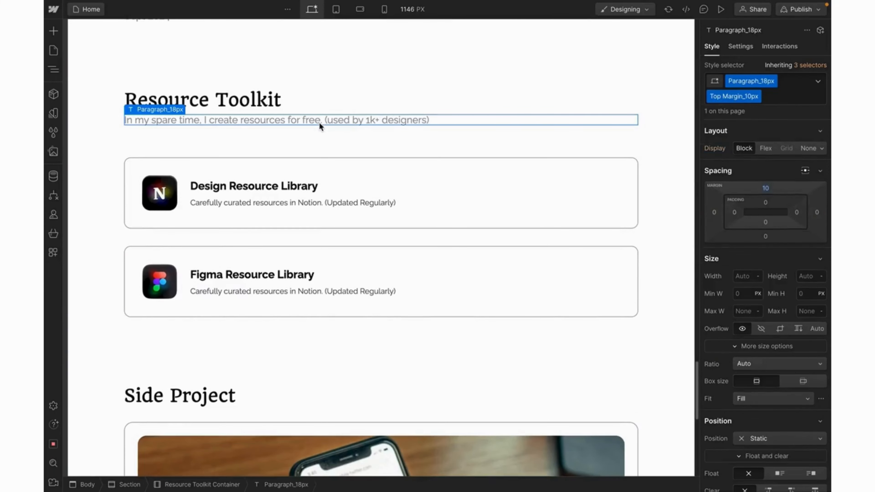
scroll(303, 283, up, 10)
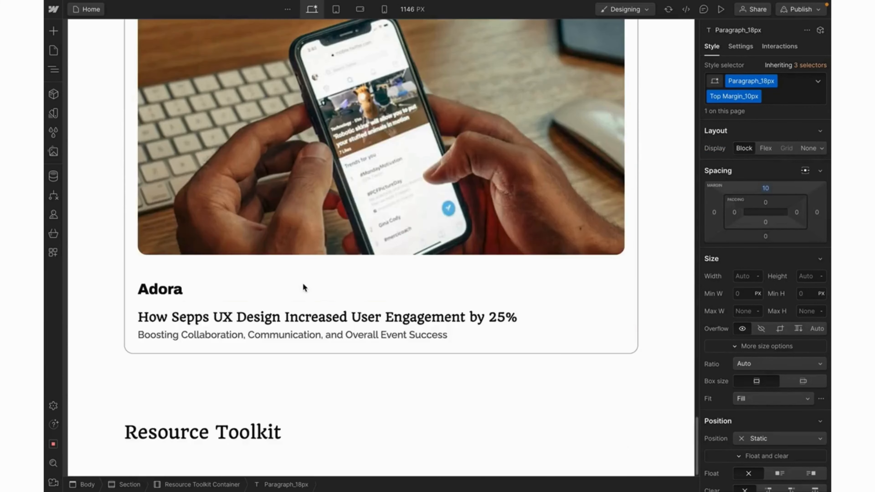
click(218, 437)
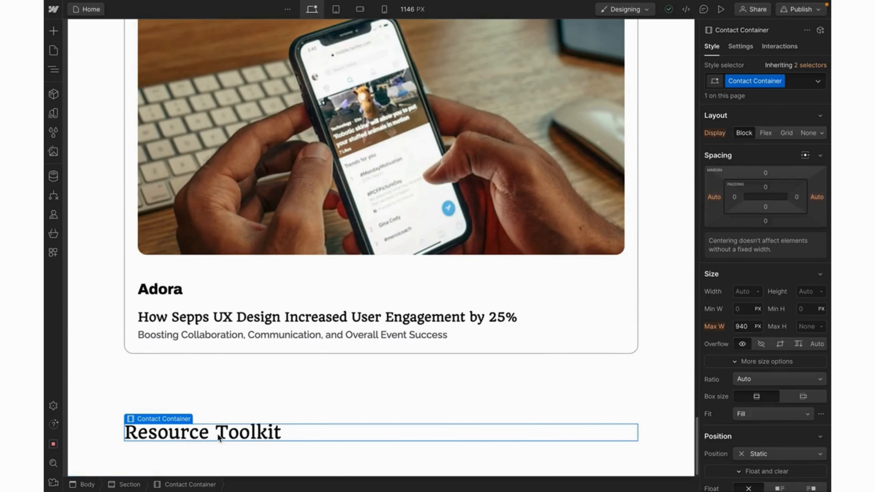
key(ctrl+v)
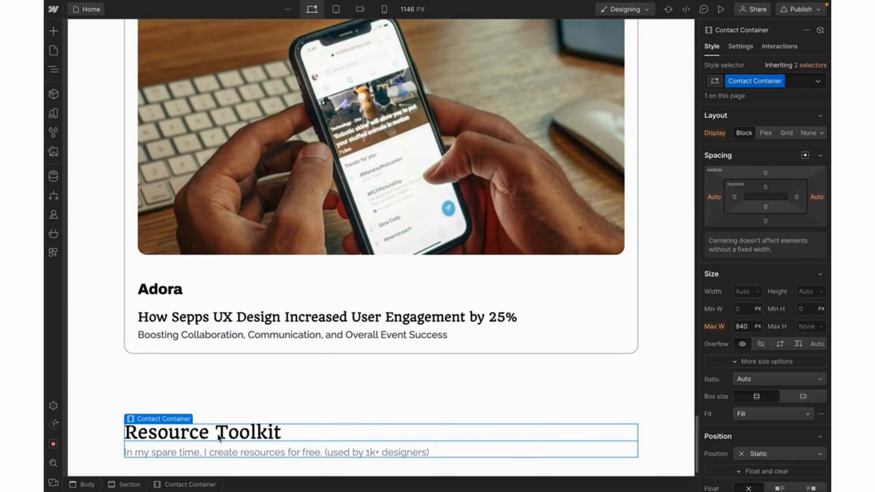
Copy the contact heading from the Figma design and replace the pasted title's text in Webflow with "Enough about me. How can I help you?"
double_click(238, 441)
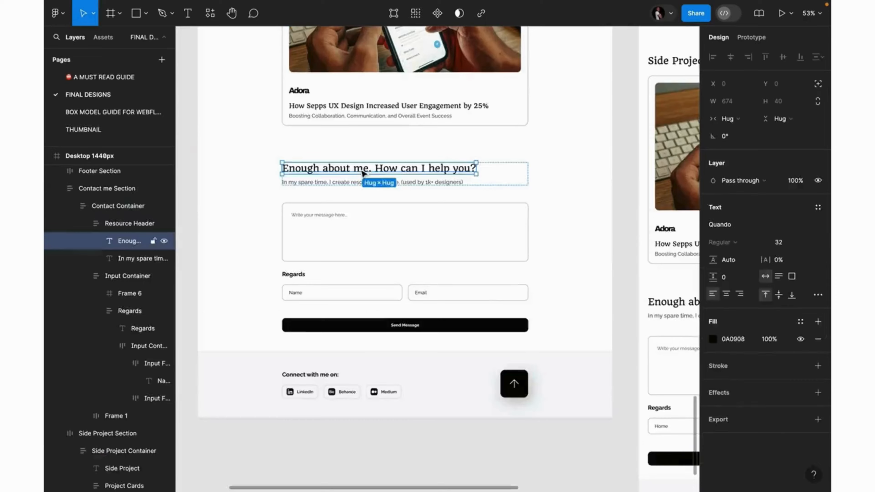
double_click(360, 169)
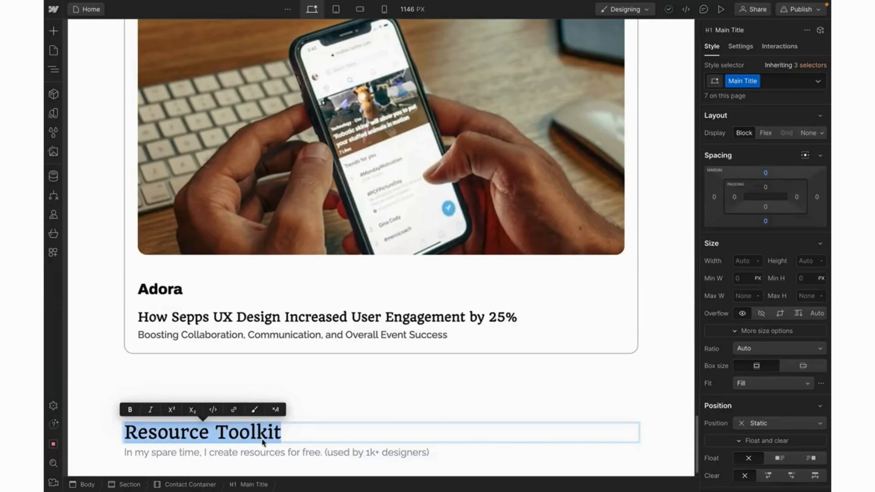
text(Enough about me. How can I help you?)
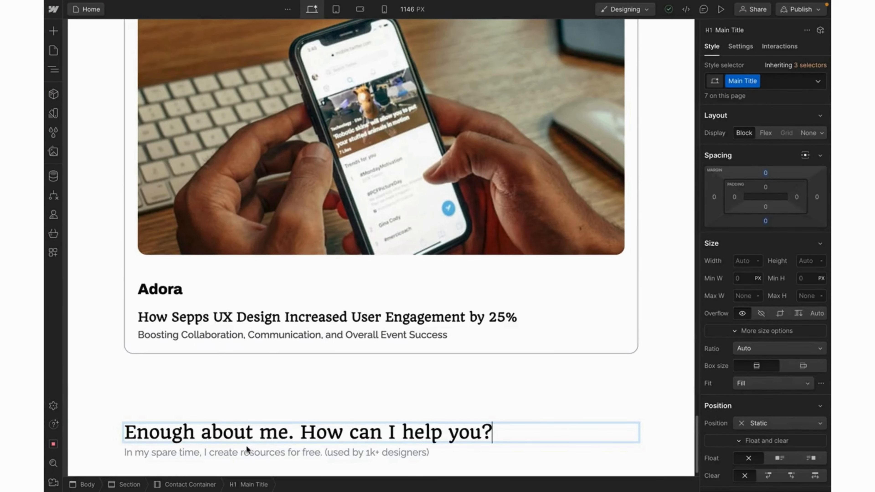
key(Escape)
Replace the subtitle paragraph under the contact heading with "Get in touch through this form."
double_click(242, 451)
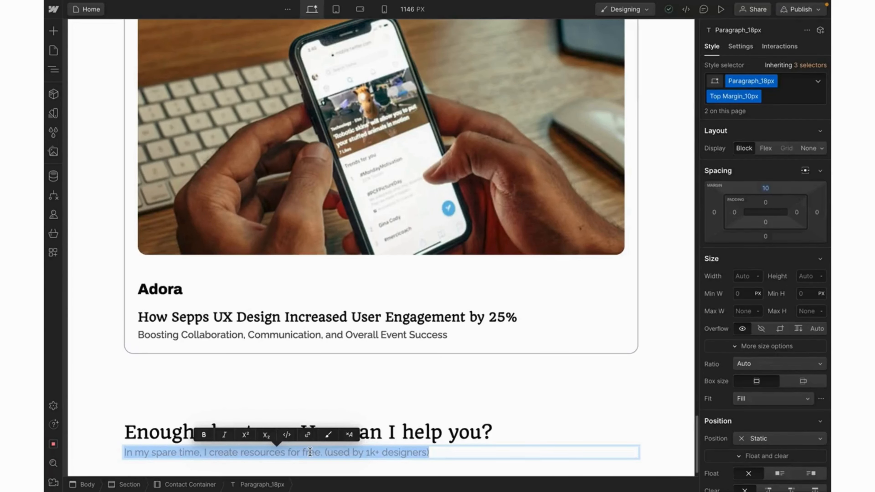
key(Escape)
scroll(271, 435, down, 1)
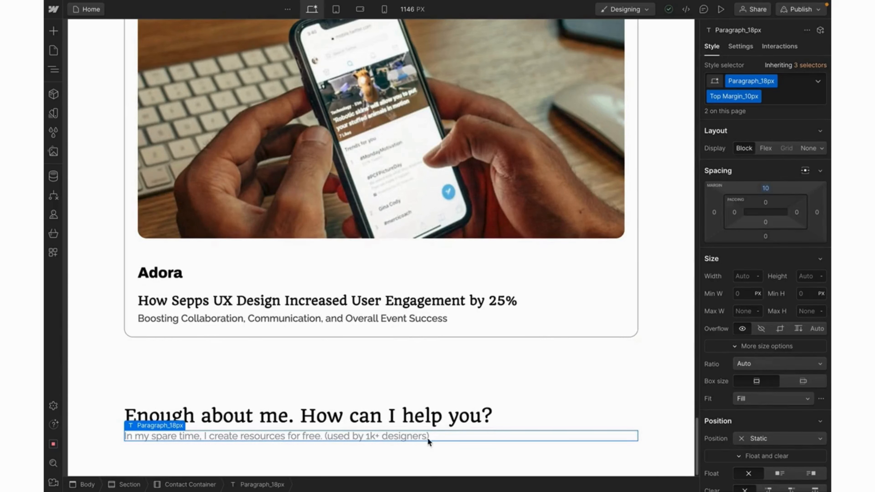
double_click(434, 432)
click(434, 432)
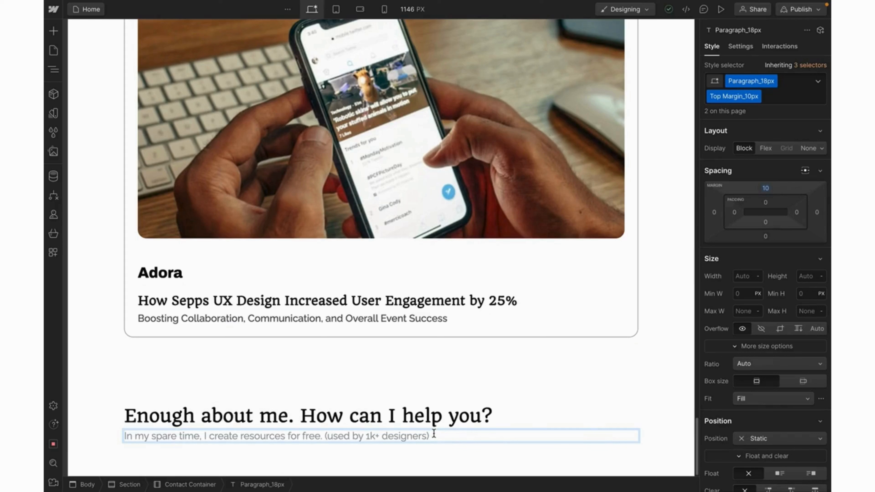
drag(433, 432, 116, 435)
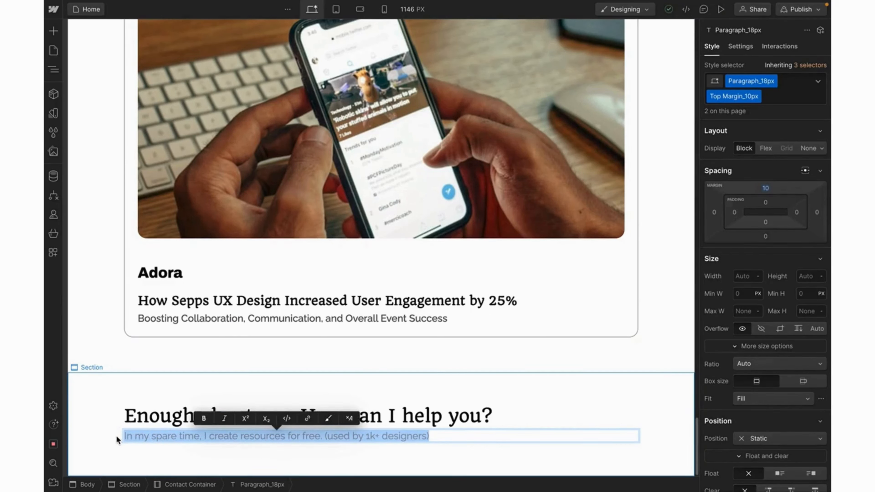
text(Get in )
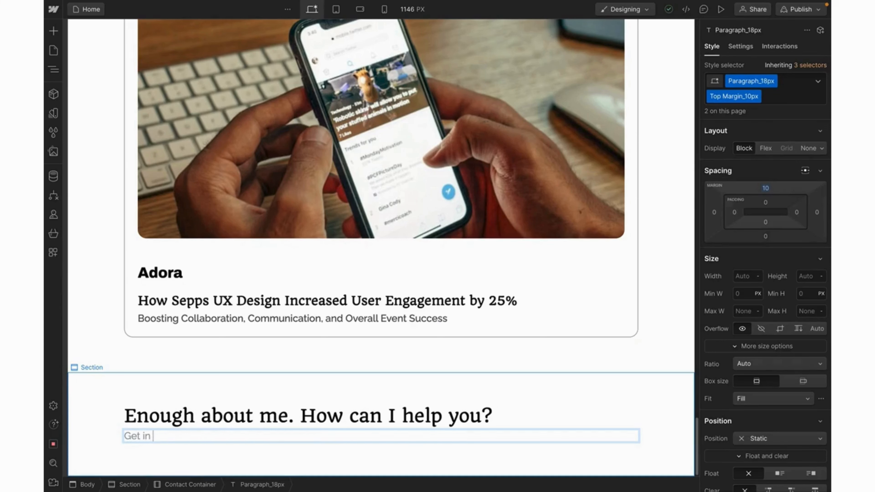
text(touch through th)
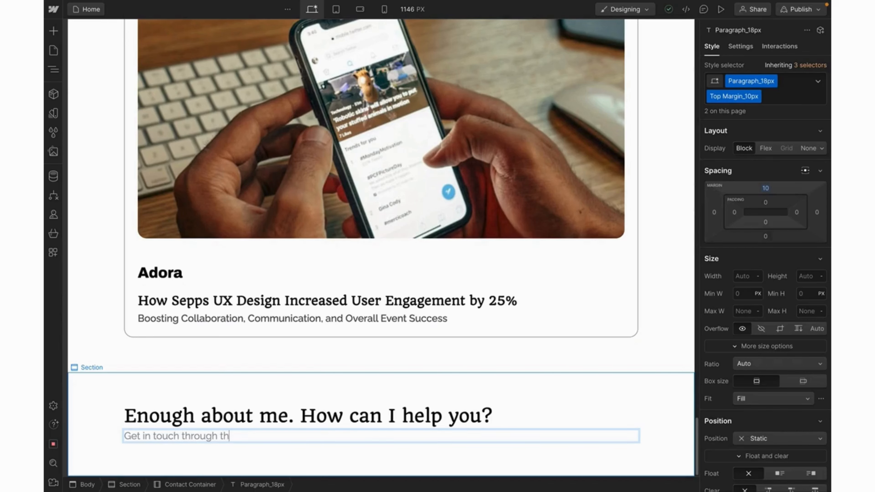
text(is form.)
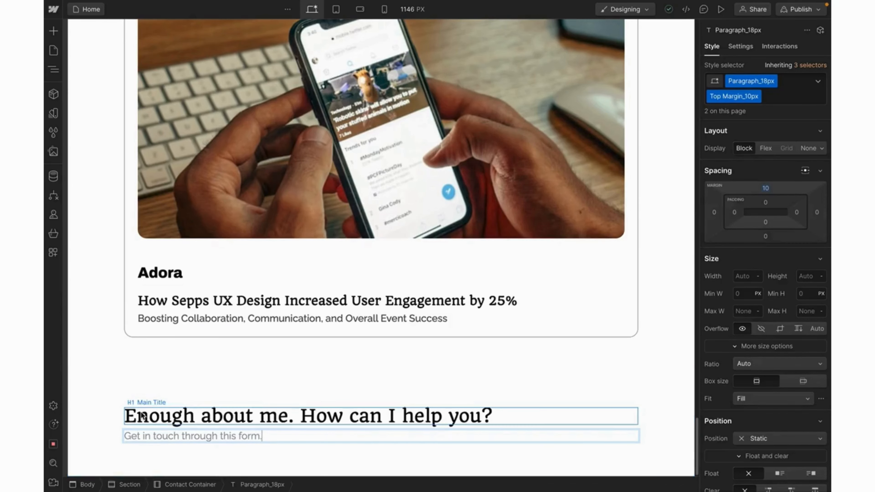
Copy the new subtitle and replace the contact section's subtitle in the Figma design with "Get in touch through this form."
triple_click(168, 438)
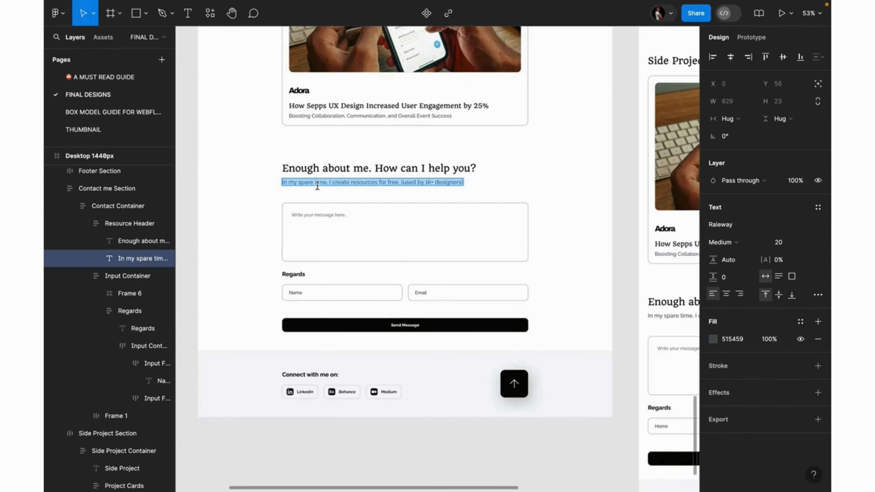
text(Get in touch through this form.)
click(442, 253)
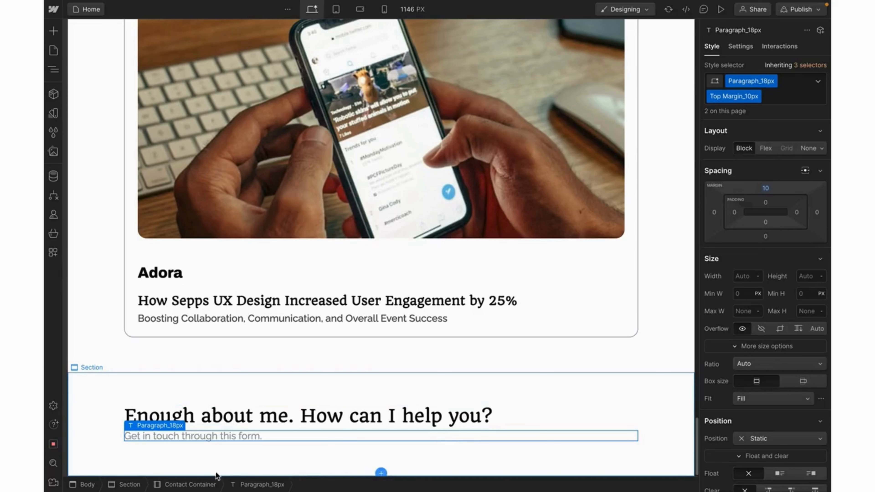
Add a Form Block to the Contact Container directly below the "Get in touch through this form." subtitle
click(195, 485)
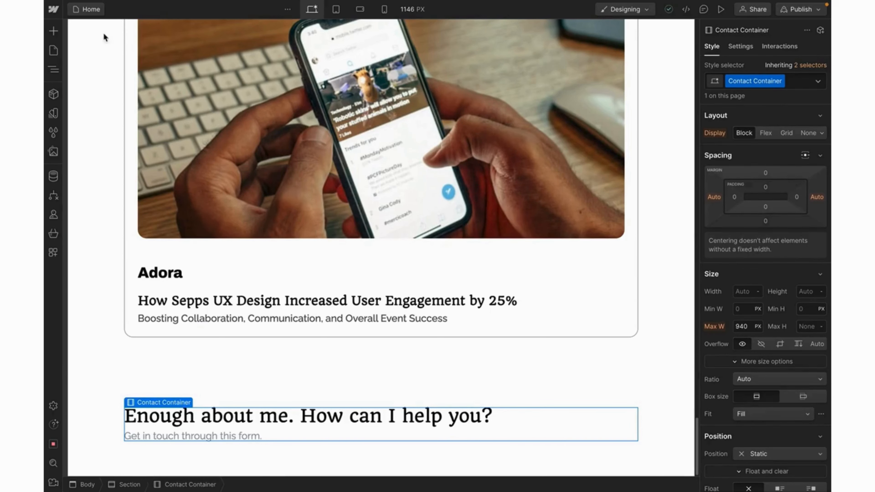
click(54, 32)
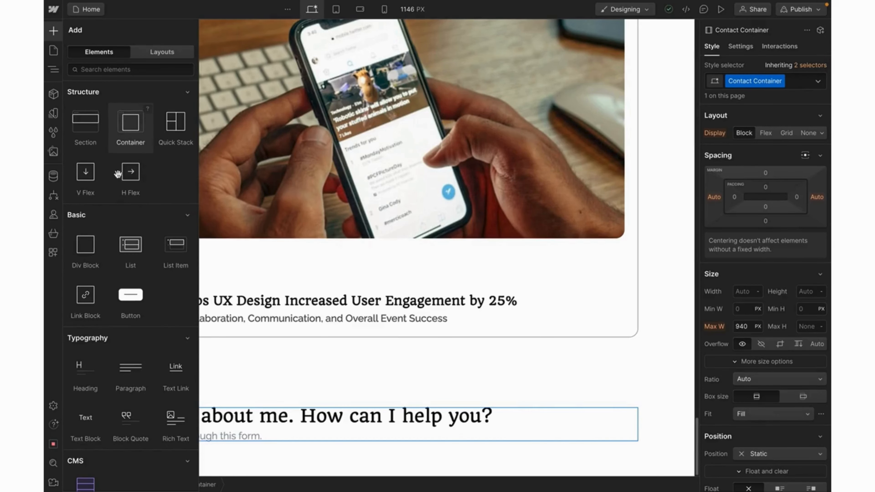
scroll(130, 235, down, 10)
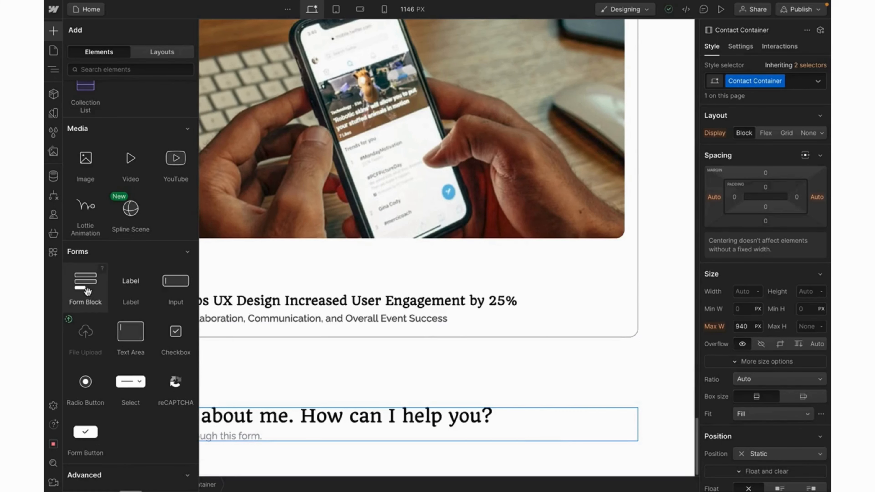
drag(86, 289, 266, 434)
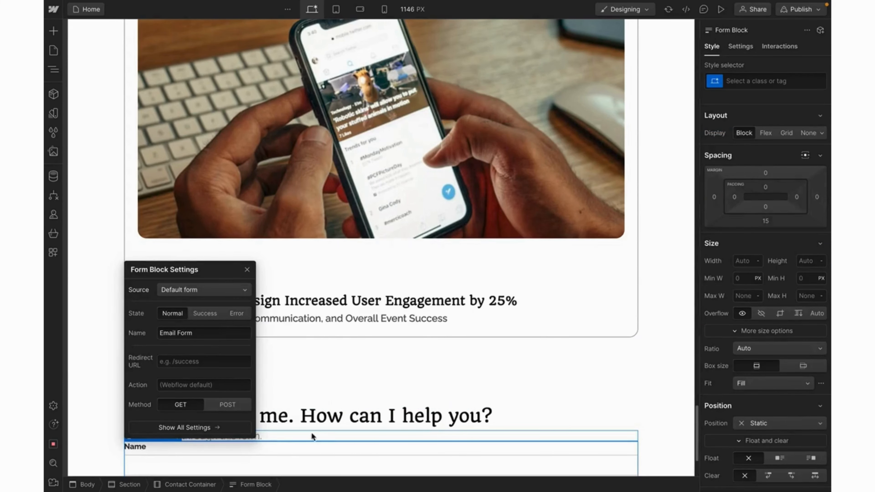
click(246, 271)
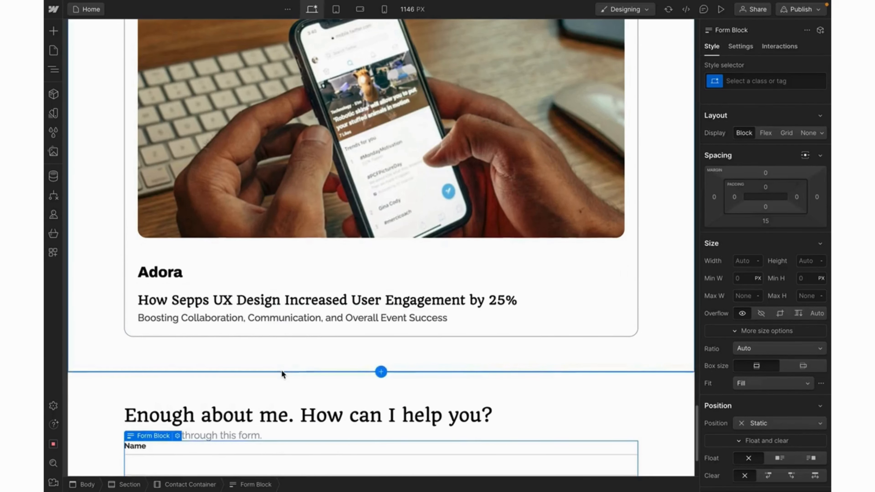
scroll(281, 370, down, 3)
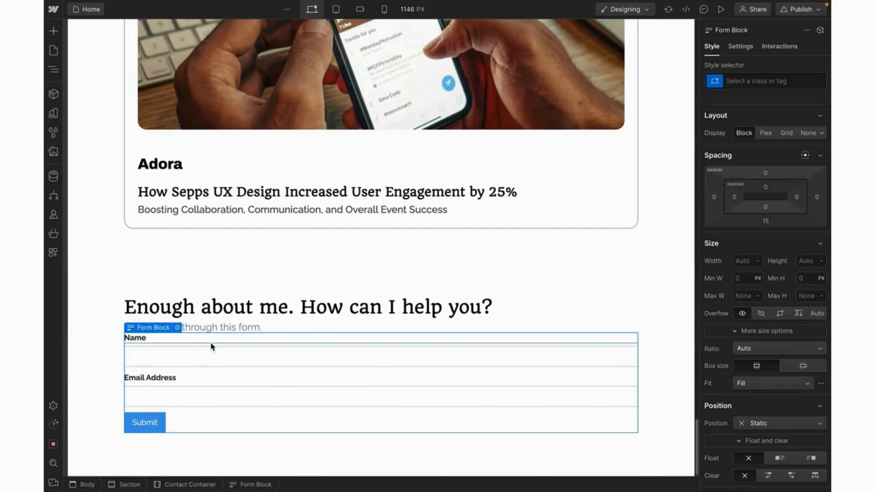
Try "Full Name" as the text of the form's Name field label, then restore the original text
click(145, 339)
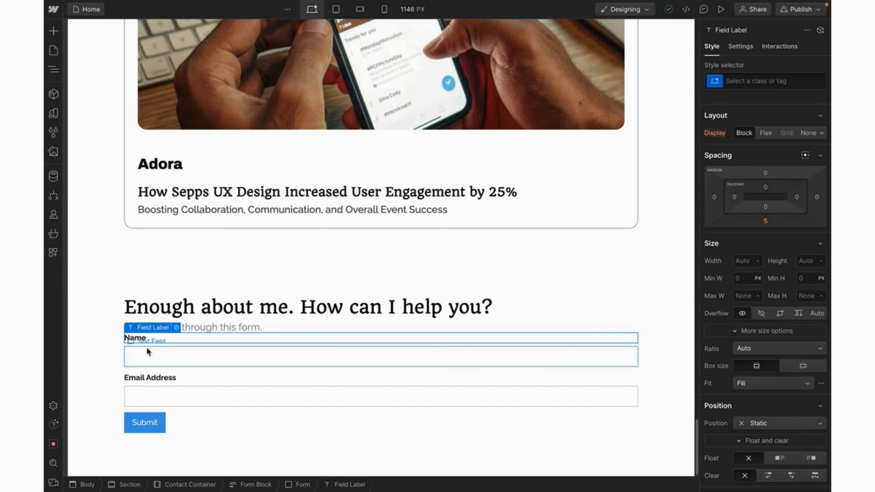
click(147, 347)
click(132, 337)
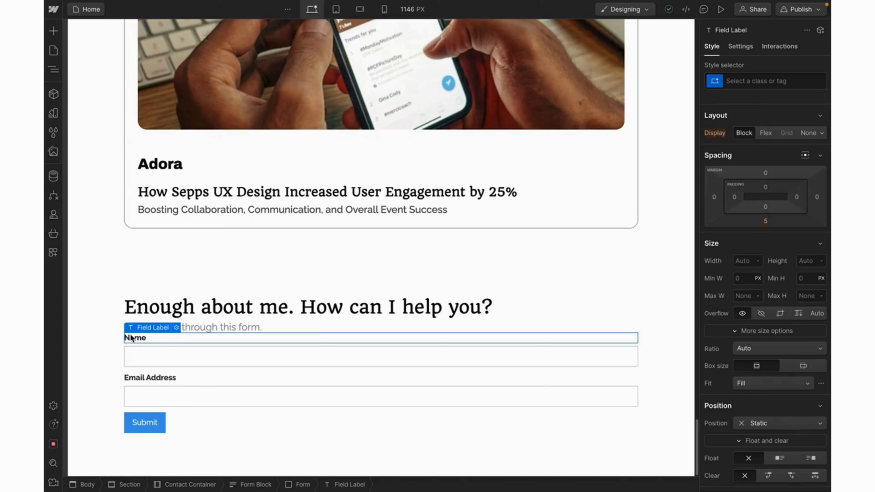
click(176, 328)
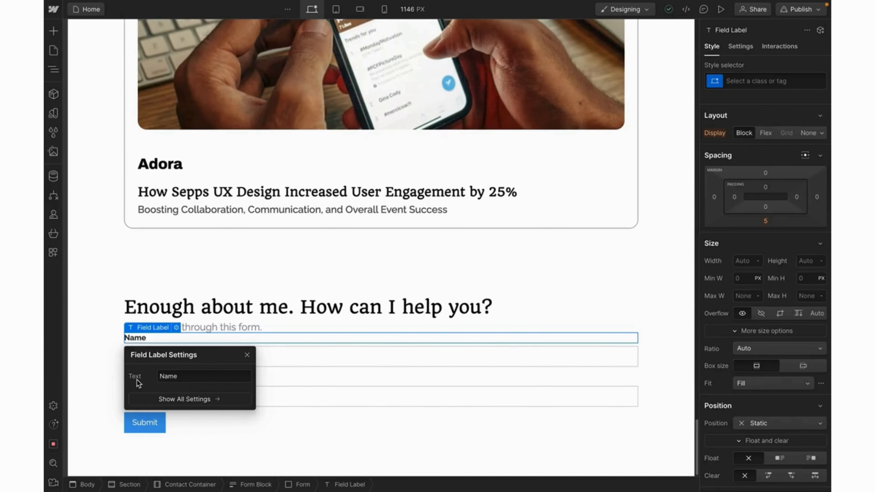
click(166, 377)
text(Full)
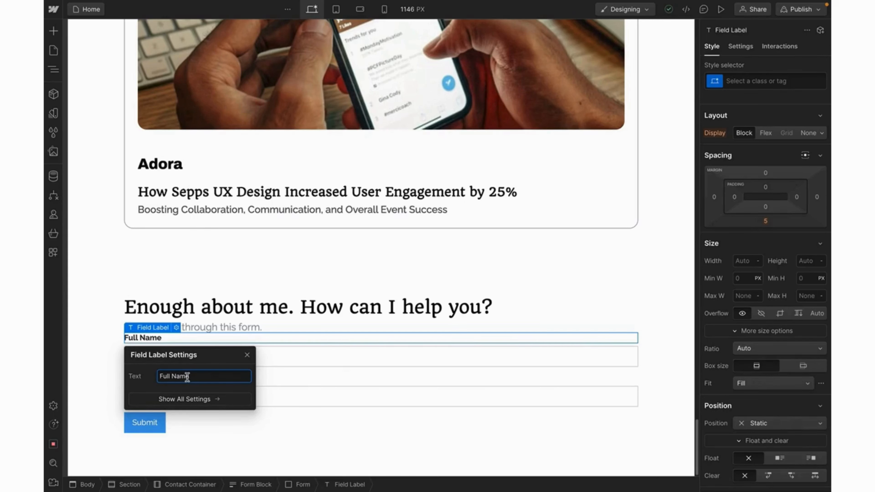
key(alt+BackSpace)
Set the Name field label's visibility to Hidden in its full settings
click(207, 399)
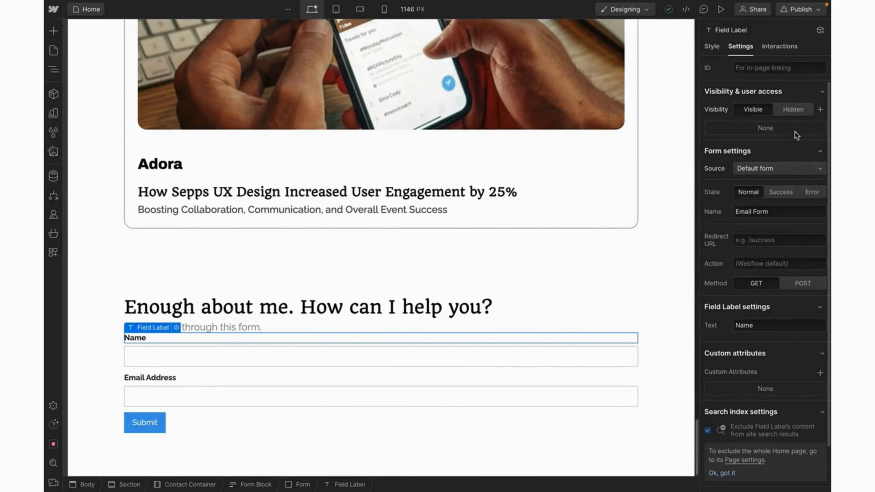
click(793, 110)
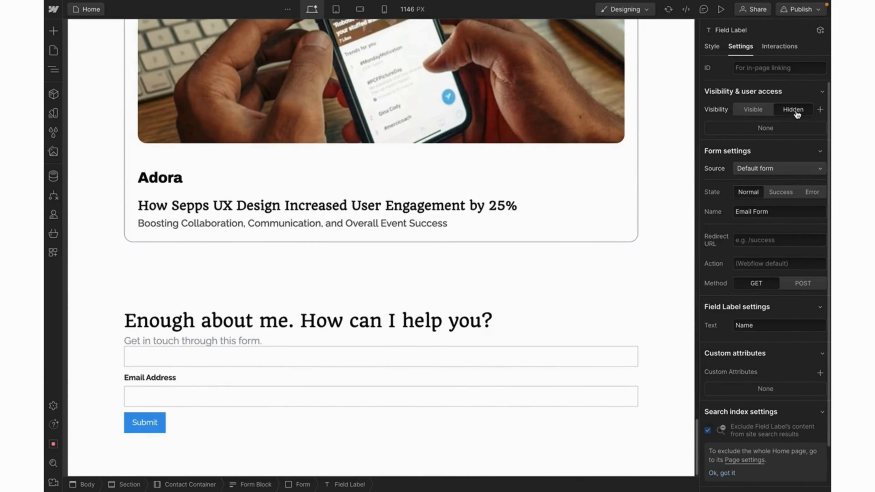
Preview the form's Success and Error states and return it to the Normal state
click(154, 370)
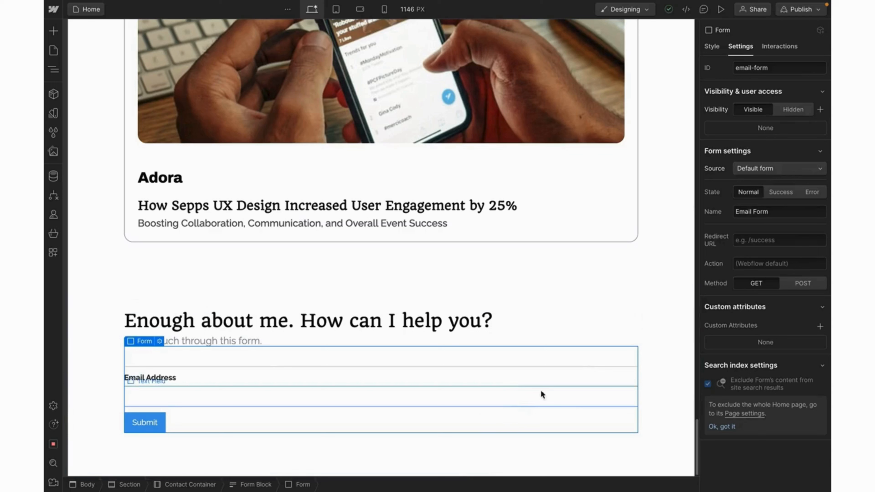
click(776, 195)
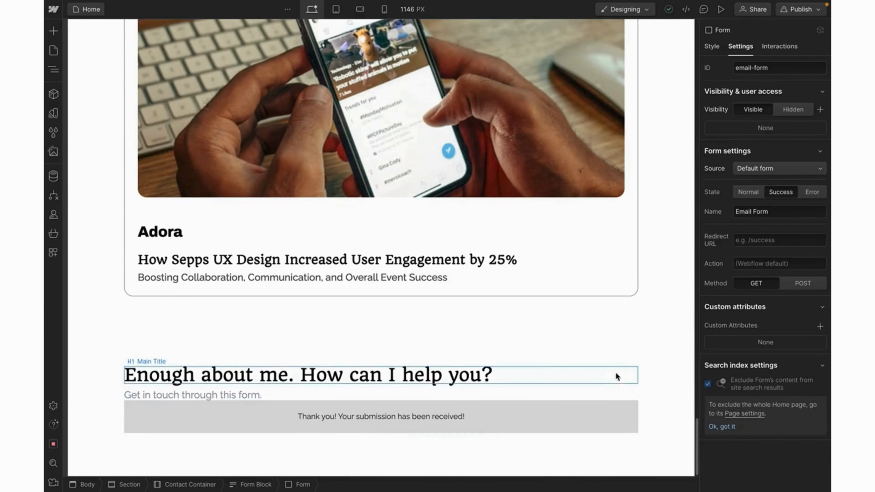
click(813, 192)
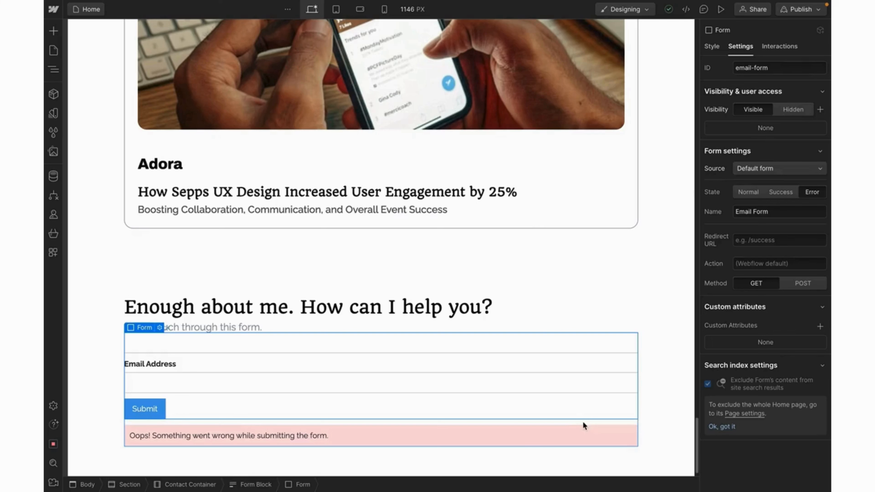
click(753, 194)
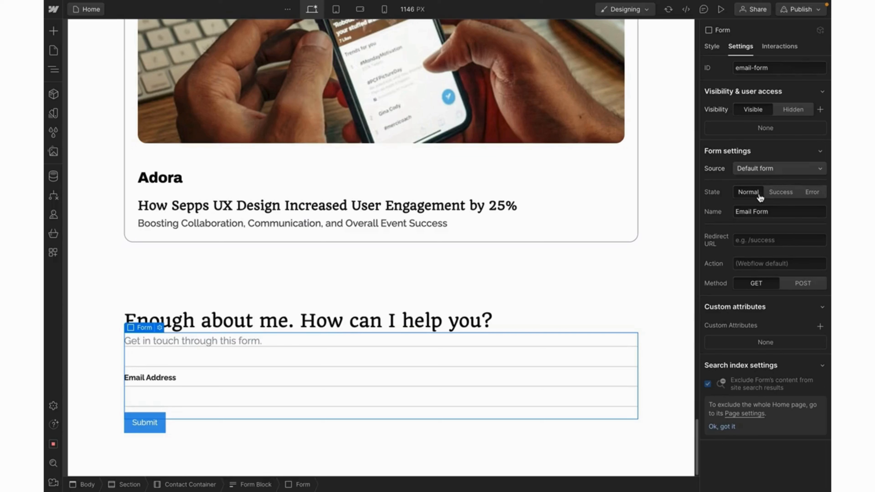
Set the Email Address field label's visibility to Hidden
click(186, 376)
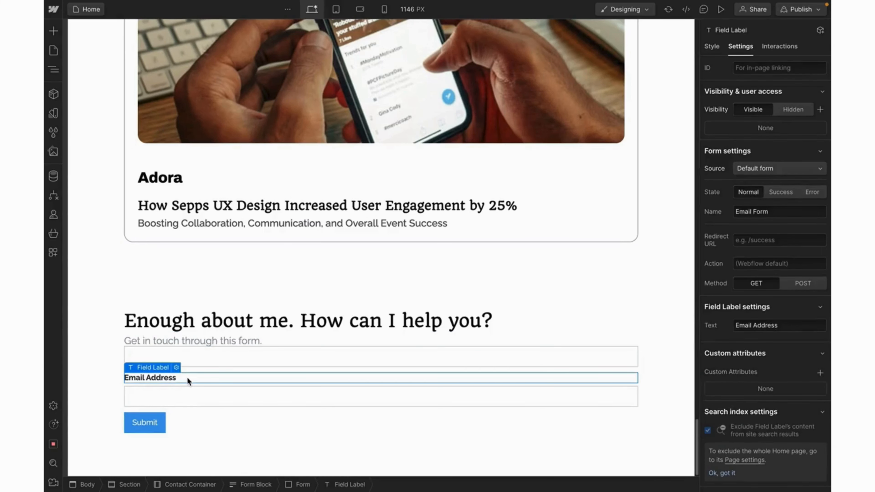
click(792, 110)
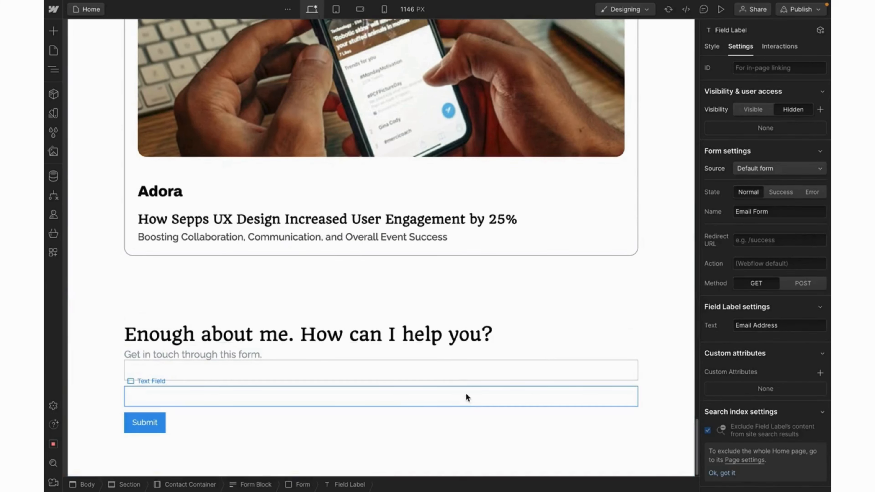
Wrap the form's first text field in a div block and give the div the new class "Input Box"
click(275, 375)
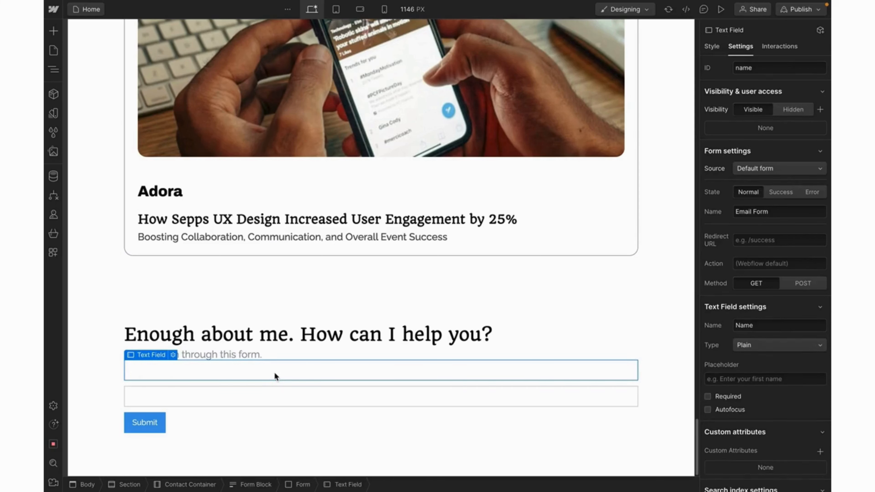
right_click(275, 376)
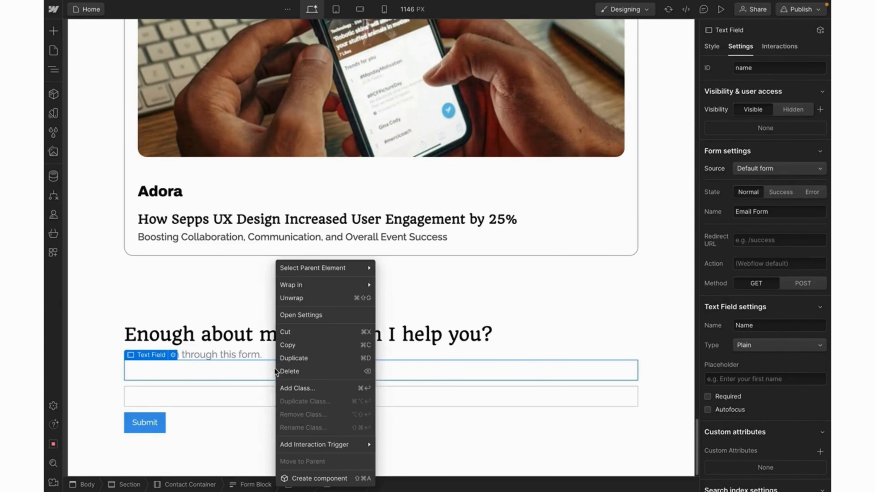
mouse_move(338, 287)
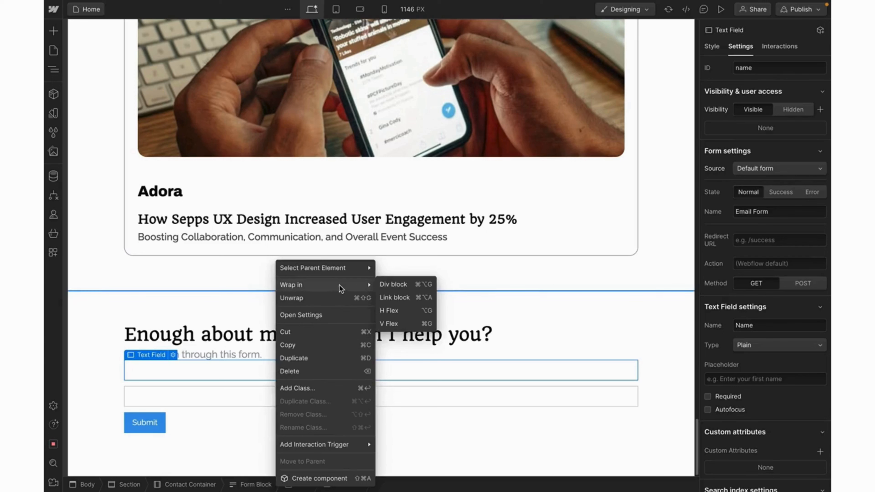
click(385, 285)
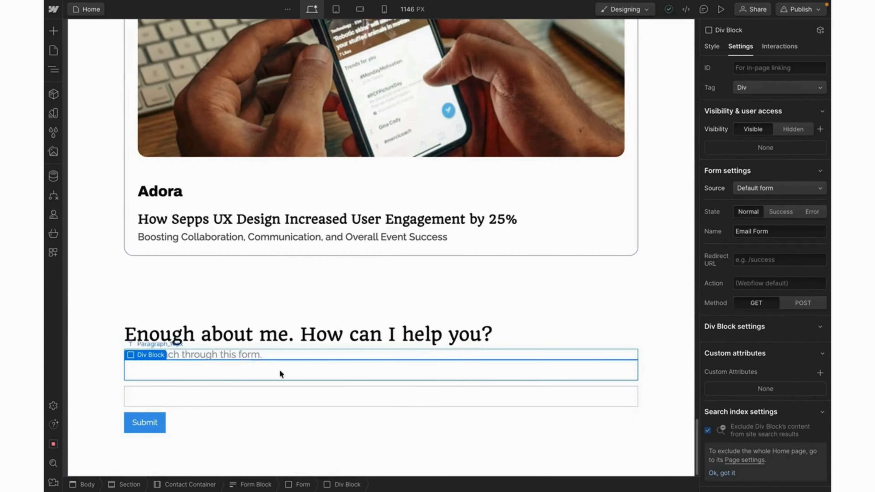
click(712, 46)
click(743, 82)
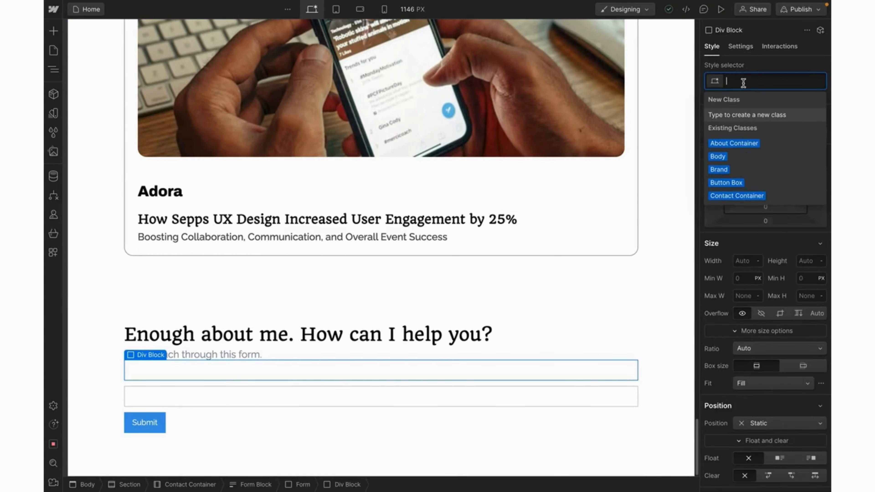
text(In)
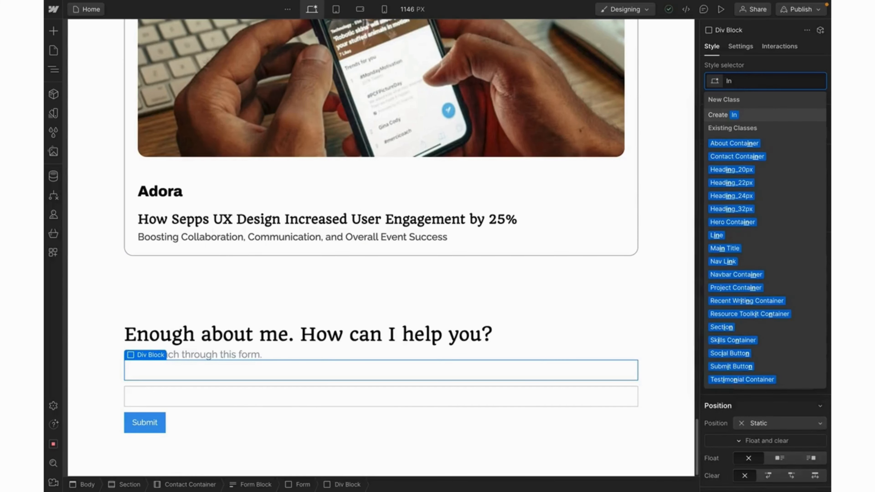
text(puts)
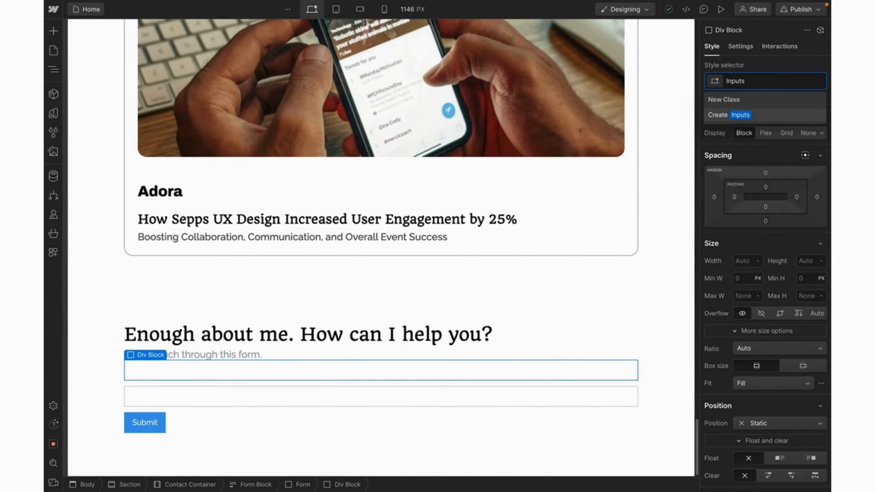
key(BackSpace)
text(Box)
key(Return)
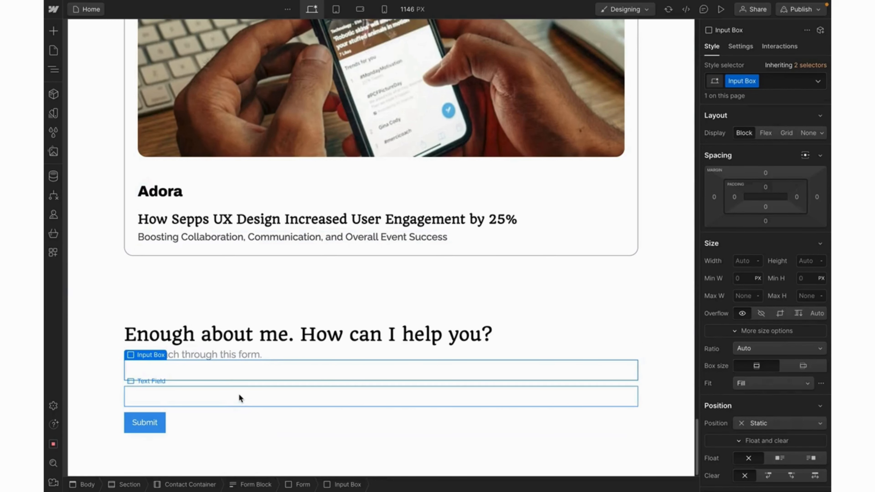
Move the form's second text field into the Input Box below the first one and check the nesting in the element tree
drag(238, 394, 265, 375)
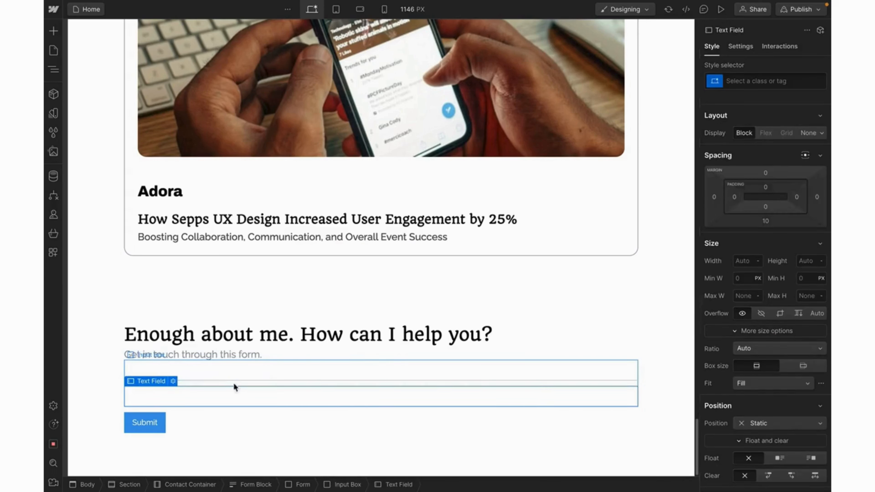
click(54, 70)
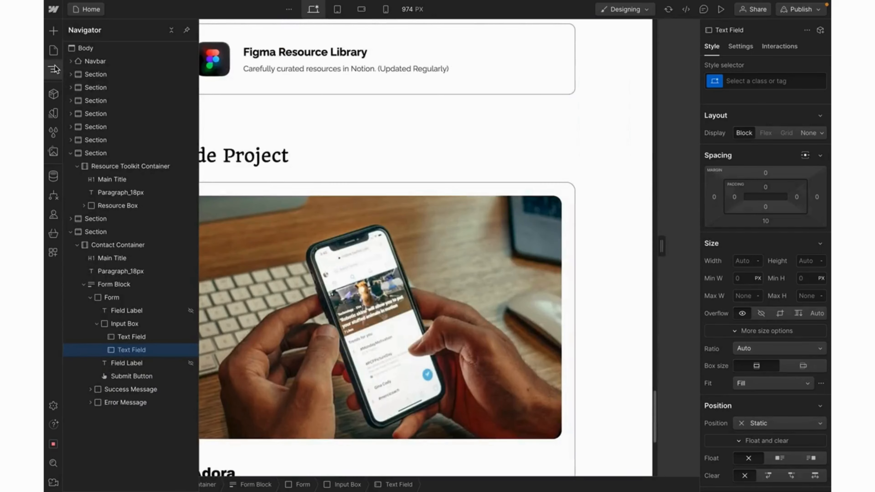
Set the Input Box's display to Flex, with the element tree collapsed to show only the contact section's form structure
click(115, 323)
click(172, 30)
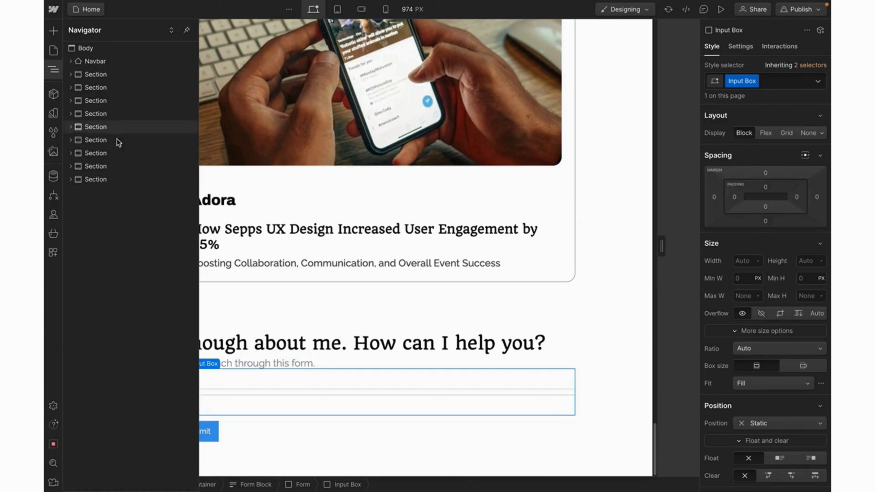
click(72, 182)
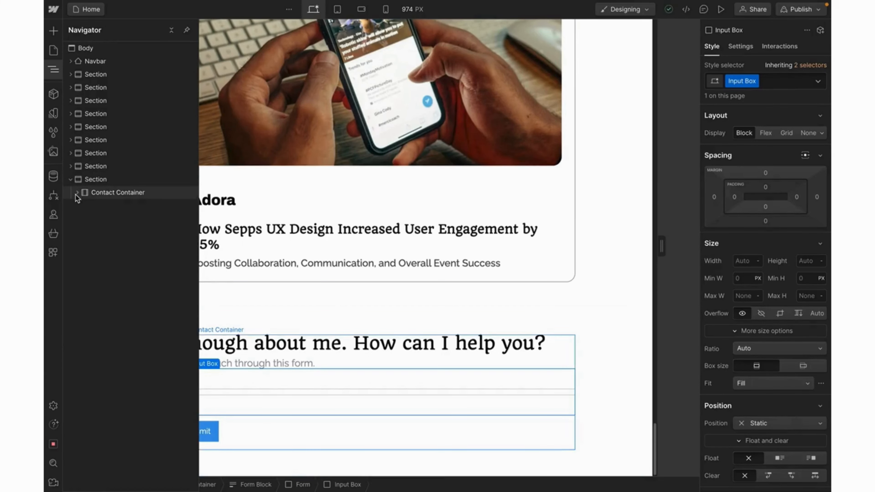
click(76, 193)
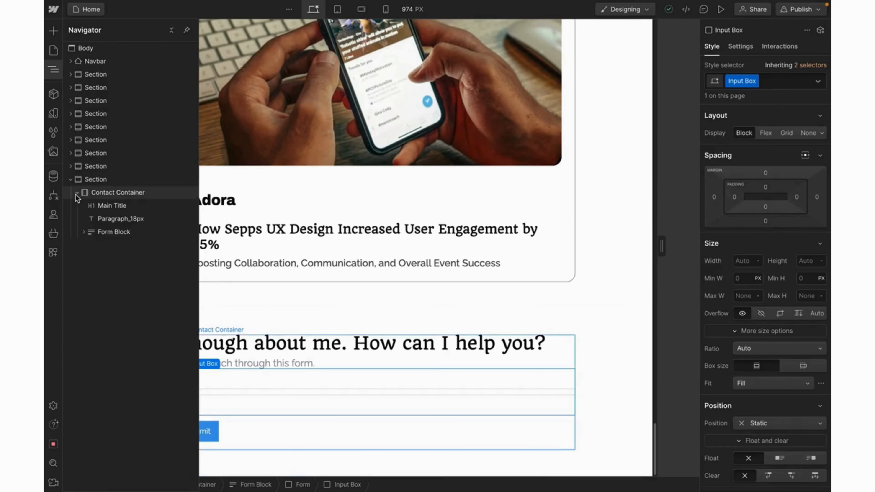
click(84, 232)
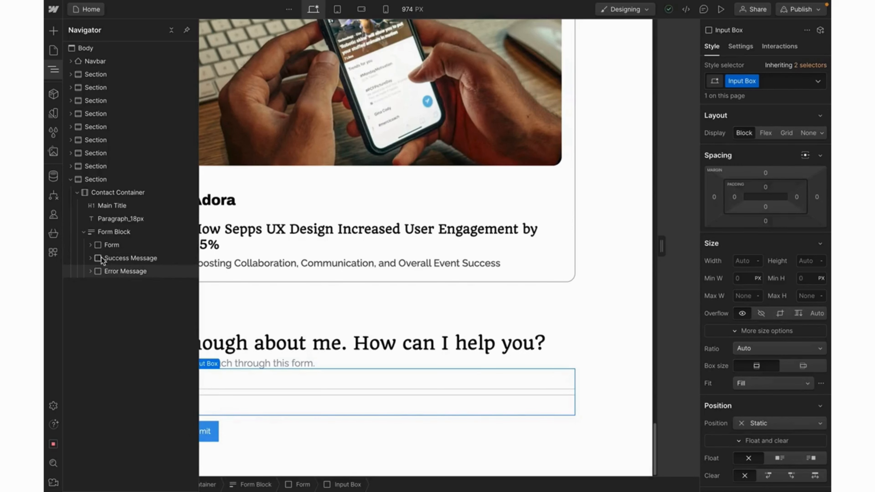
click(91, 244)
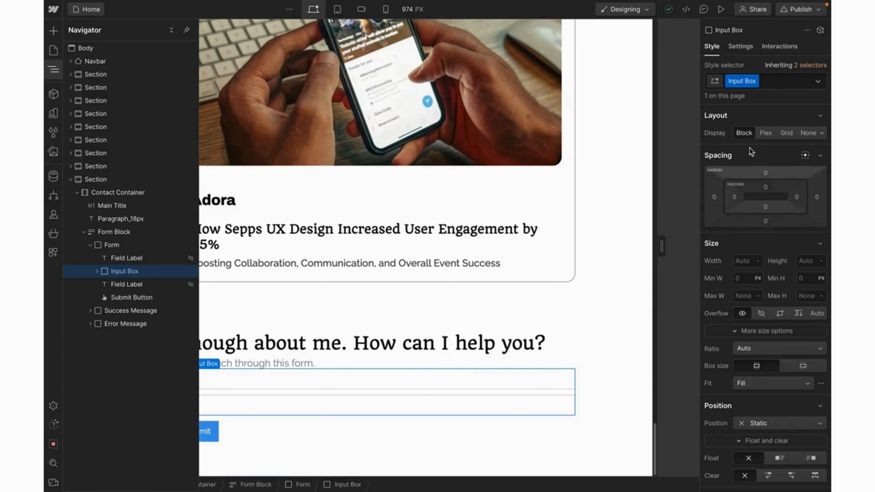
click(762, 136)
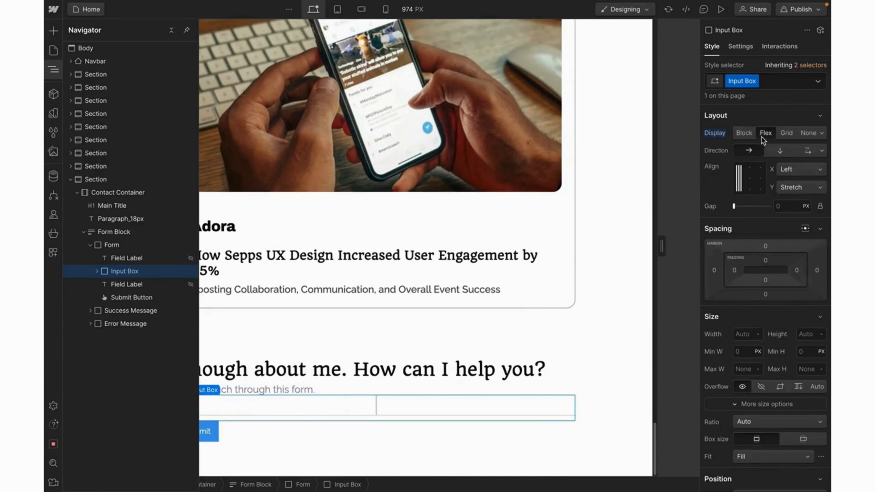
Set the bottom margin of both text fields in the Input Box to 0
click(374, 409)
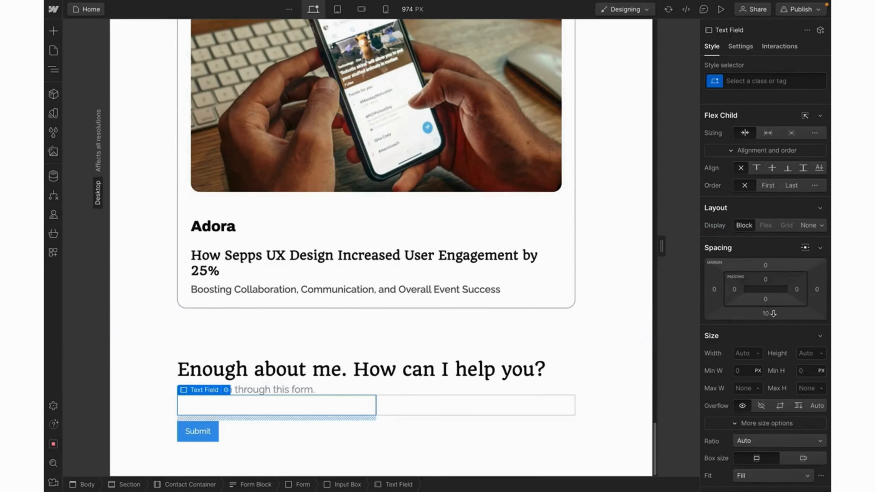
click(767, 313)
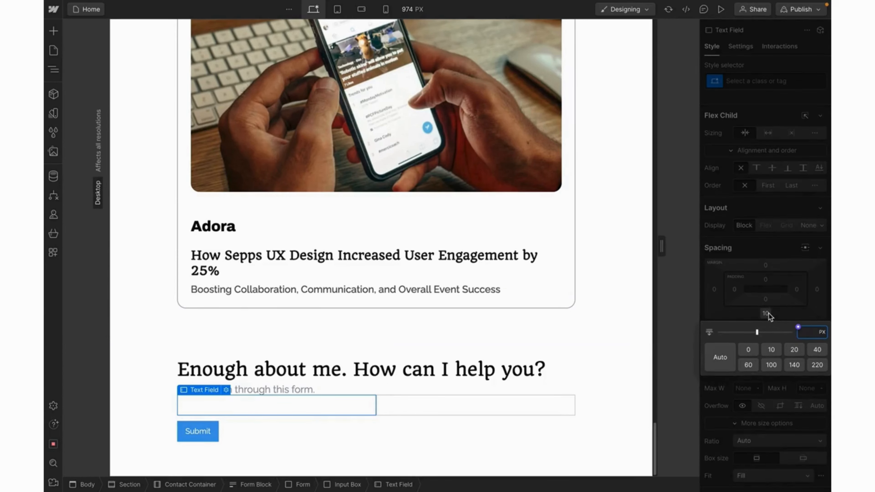
text(0)
key(Return)
click(503, 414)
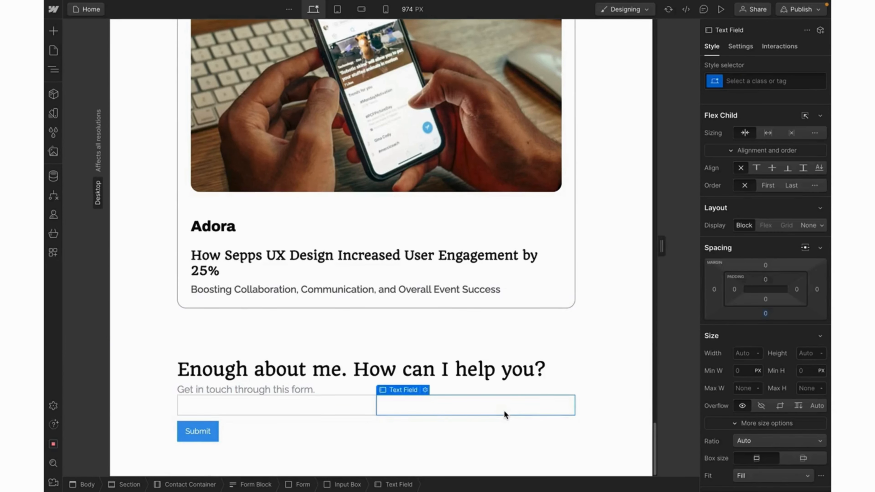
click(765, 318)
text(0)
key(Return)
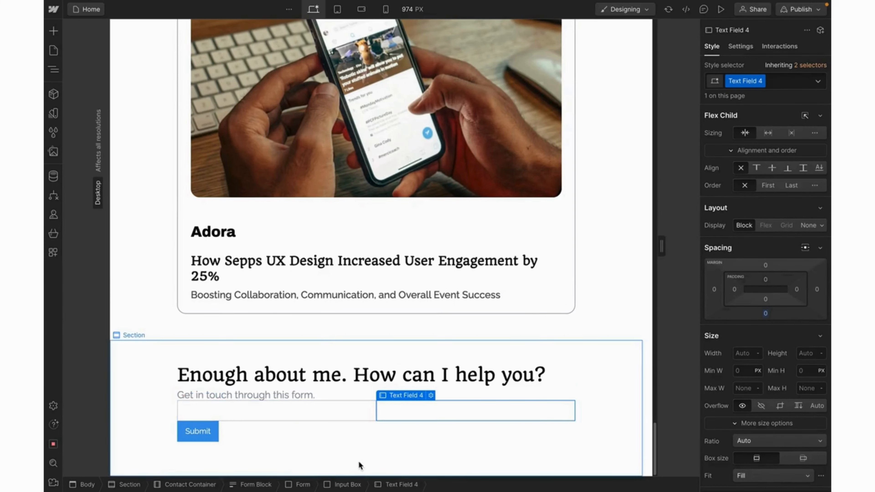
Set the gap of the Input Box's flex layout to 20 px
click(341, 484)
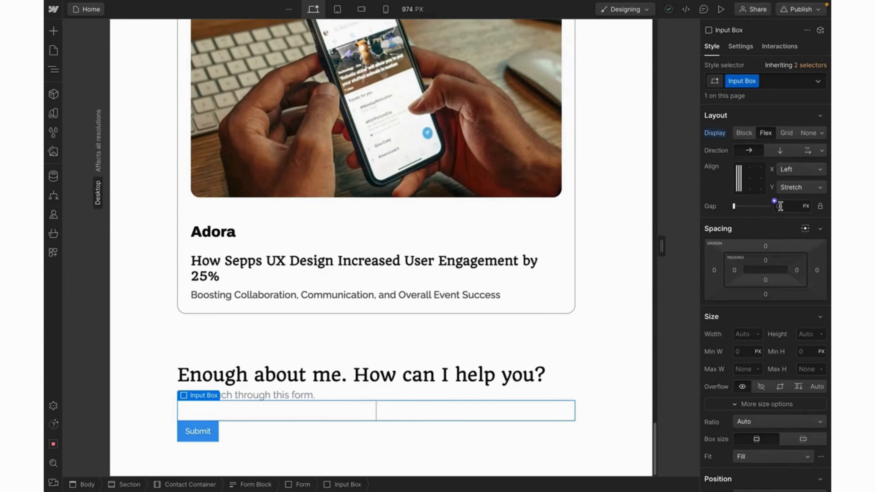
click(780, 206)
text(20)
key(Return)
Set the first text field's placeholder to "Name" and the second one's to "Email"
click(353, 406)
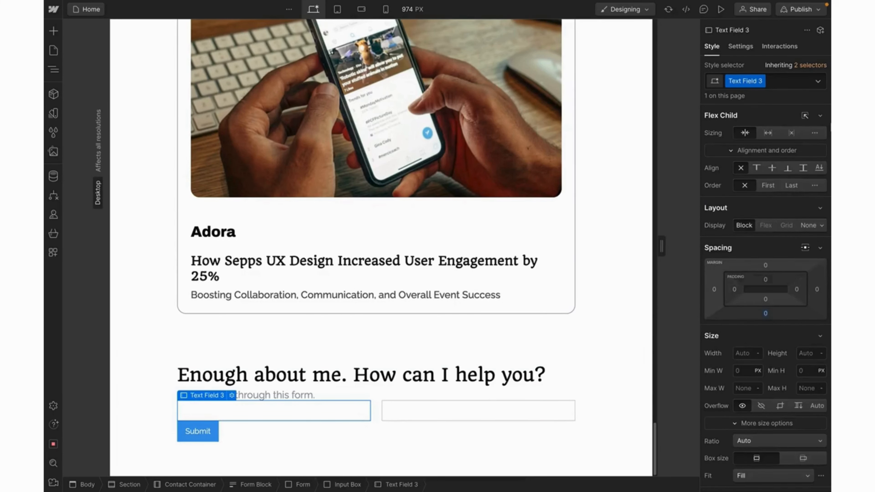
click(749, 50)
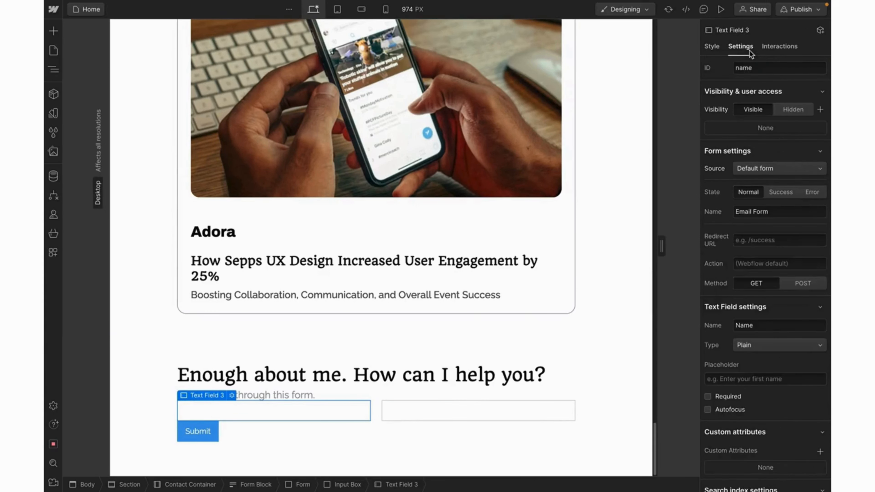
click(748, 379)
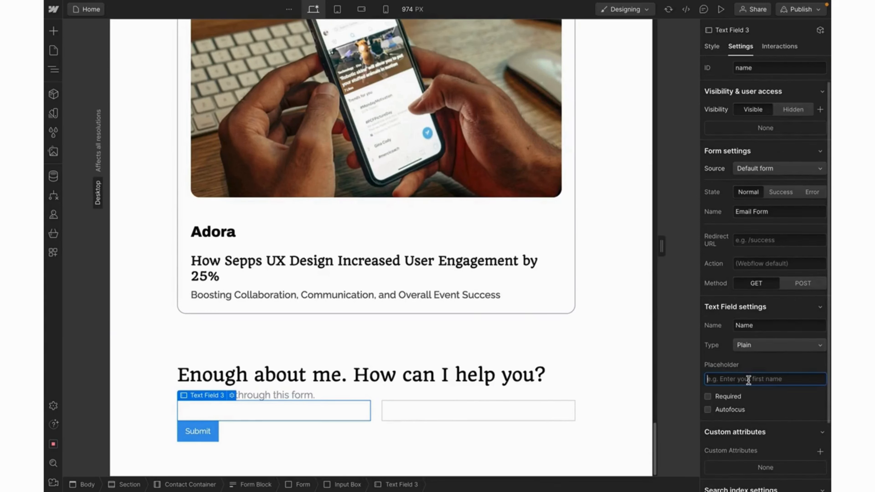
text(Name)
click(508, 412)
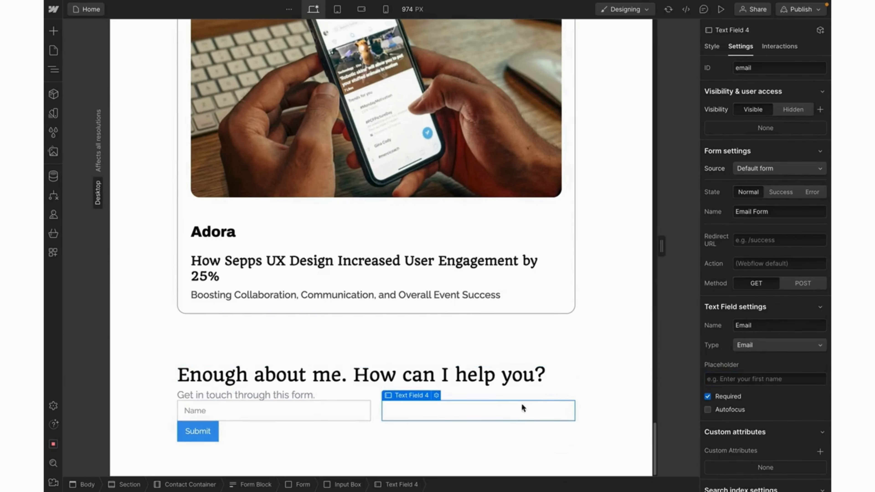
click(721, 383)
text(Ea)
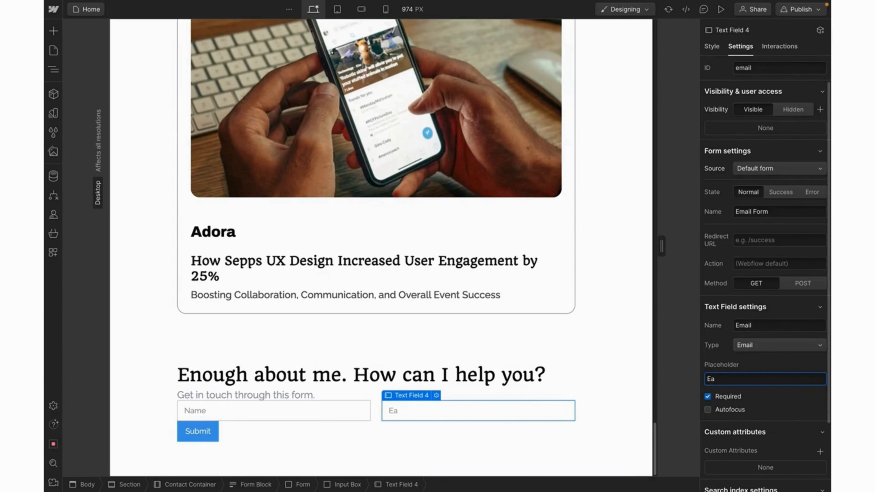
text(mail)
Switch to Figma and look up the stroke colour of the Name input in the contact form design
click(335, 414)
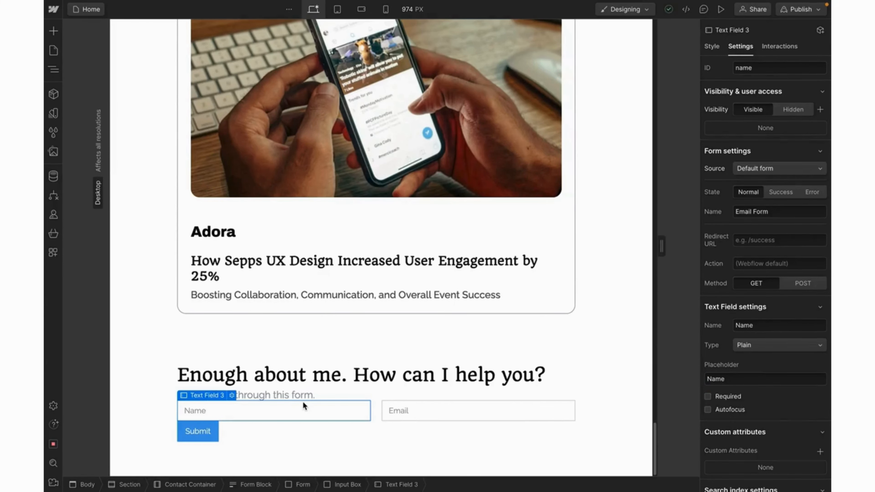
key(ctrl+Tab)
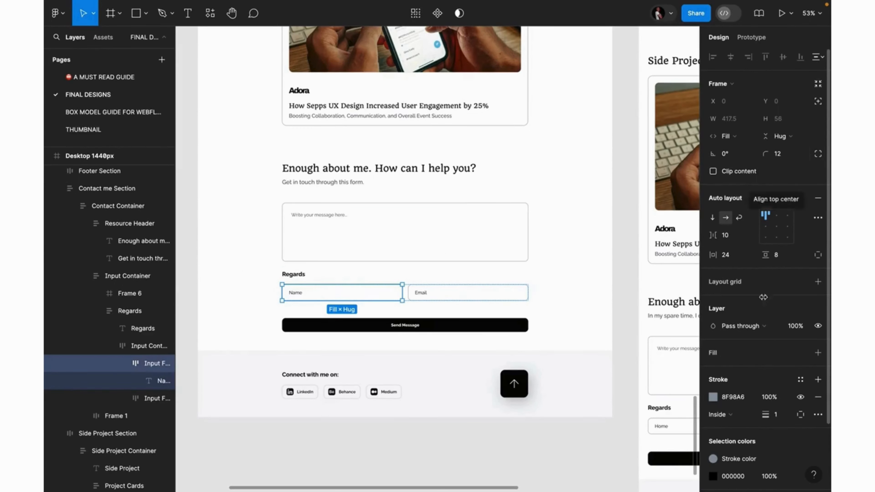
click(737, 394)
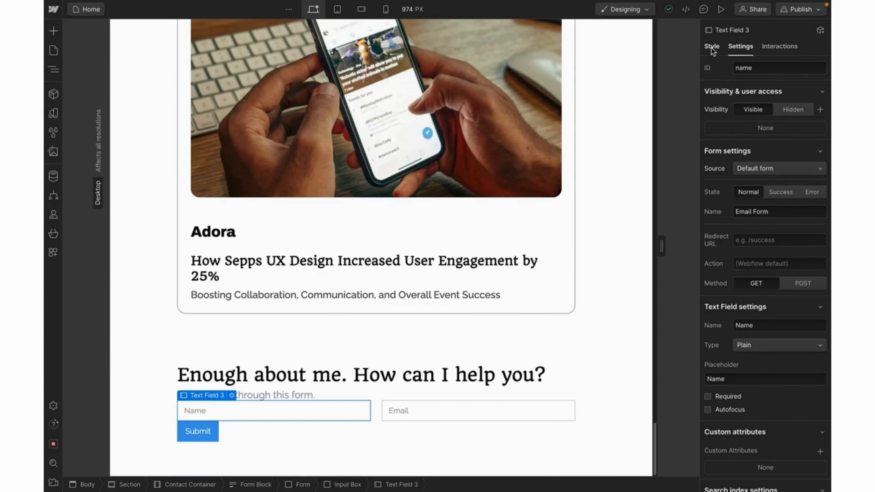
Back in Webflow, give the Name field a 12 px border radius and a solid 1 px border in #8f98a6
click(711, 47)
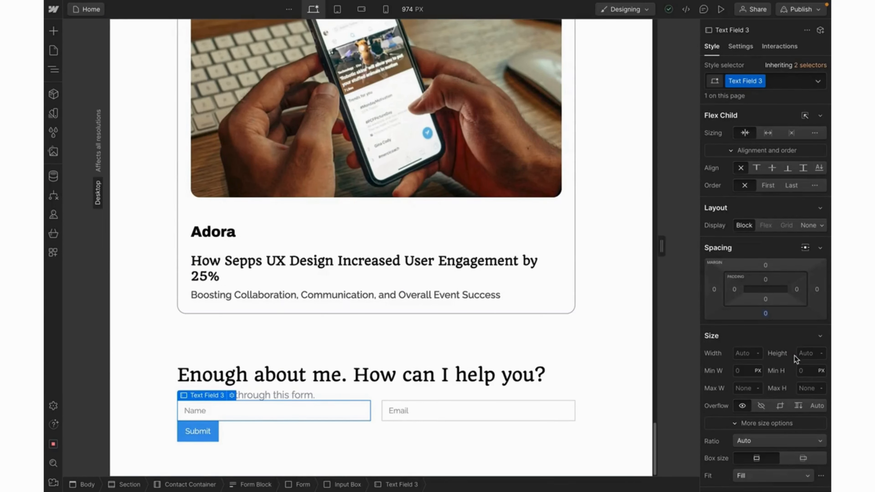
scroll(794, 355, down, 5)
scroll(794, 356, down, 8)
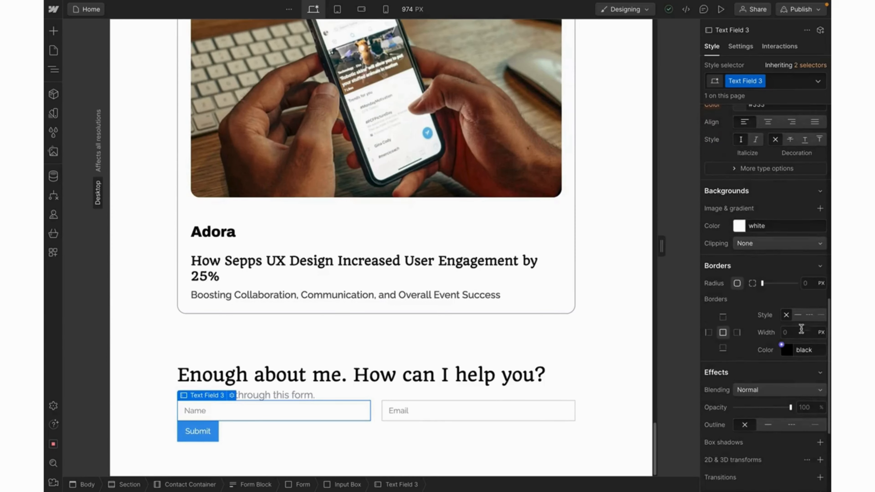
text(12)
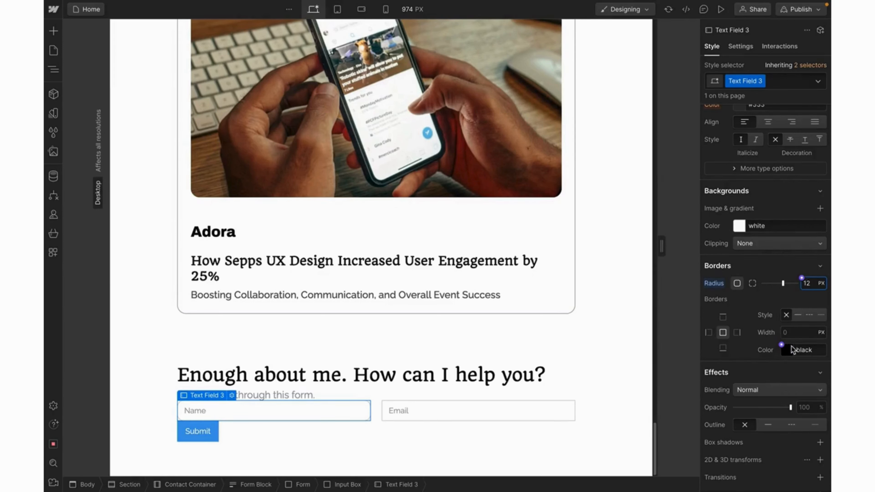
click(792, 350)
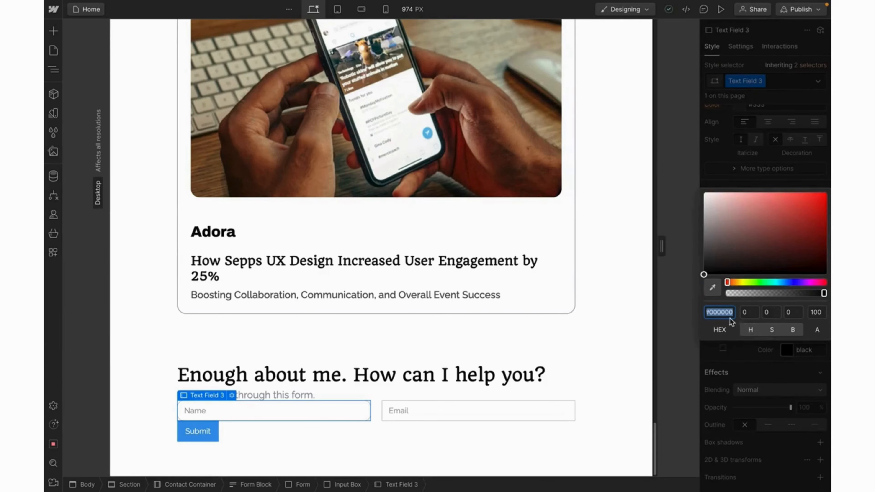
text(#8f98a6)
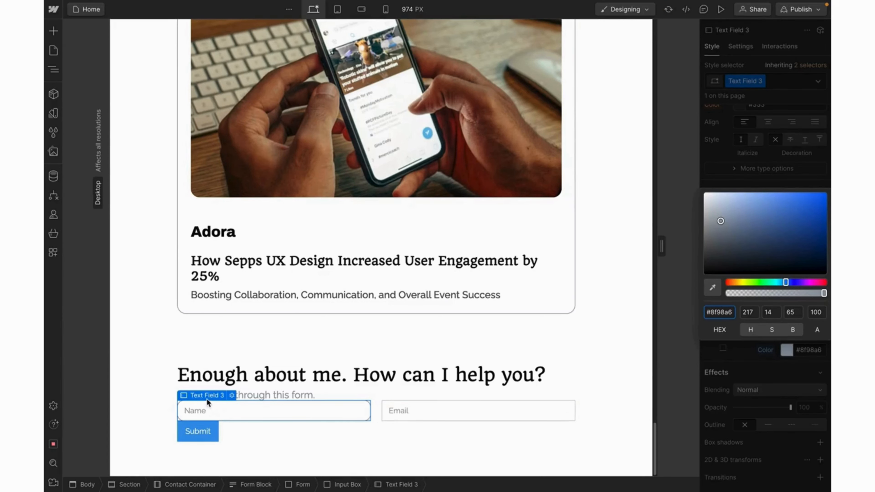
Rename the Name field's class to "Input Field"
click(749, 84)
key(BackSpace)
key(BackSpace)
text(In)
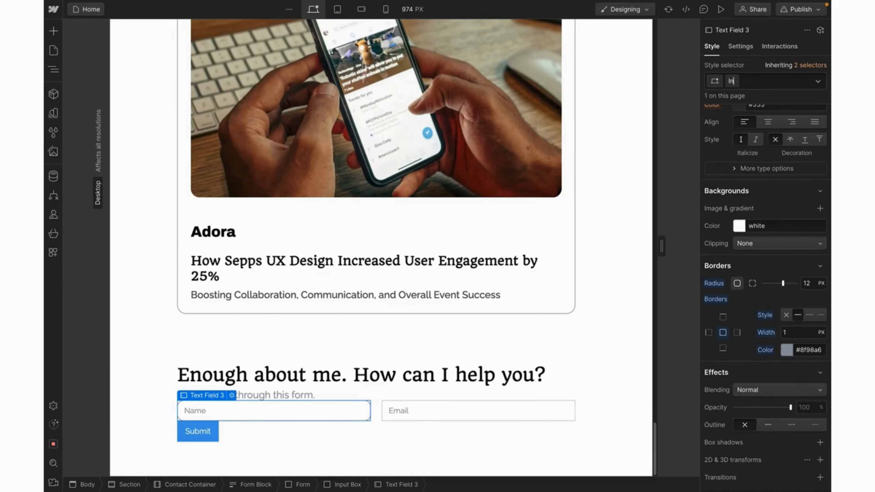
text(put Field)
Remove the Email field's own class and apply the existing Input Field class instead
click(451, 418)
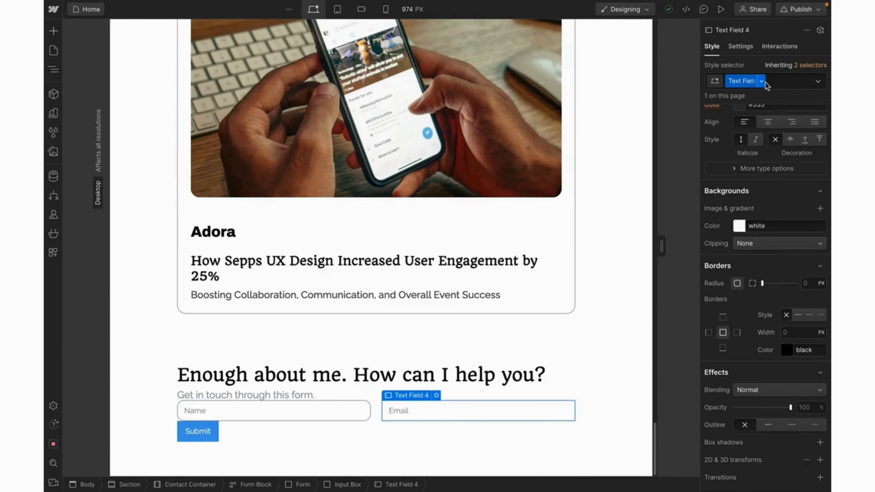
click(762, 81)
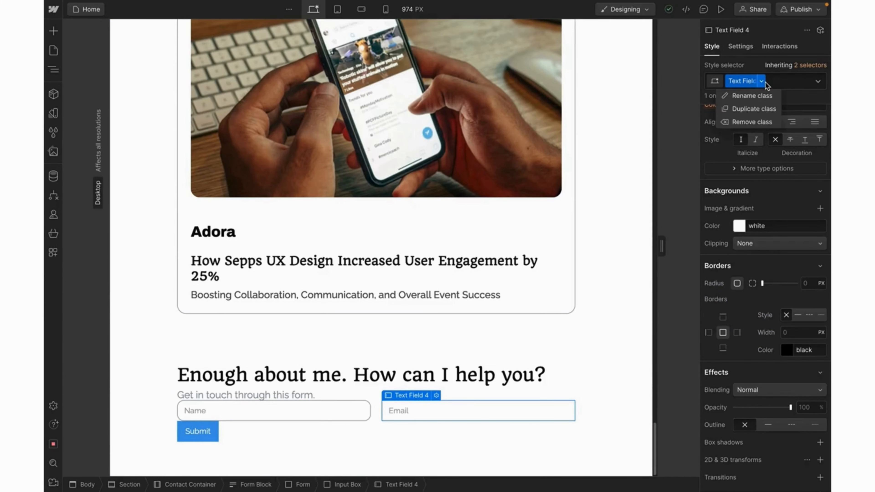
click(752, 122)
click(742, 83)
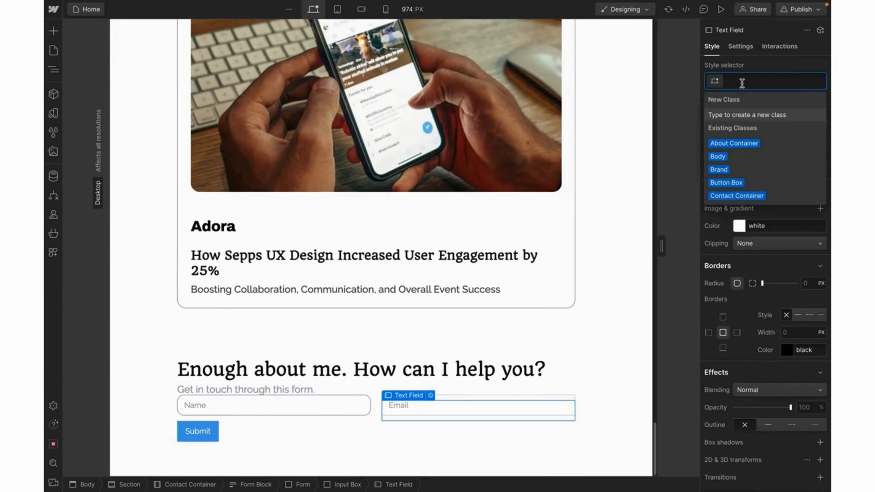
text(Inpu)
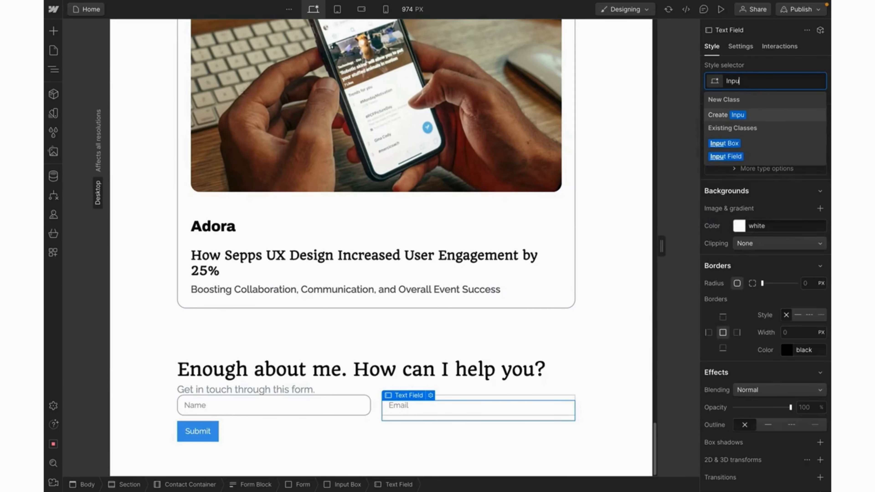
click(728, 158)
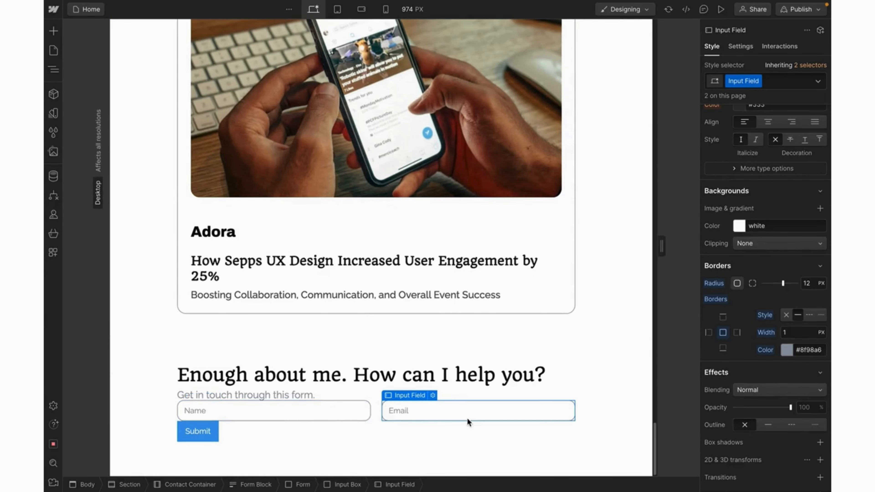
Check the Name input's height in Figma and set the Input Field class's minimum height in Webflow to 56 px
click(212, 408)
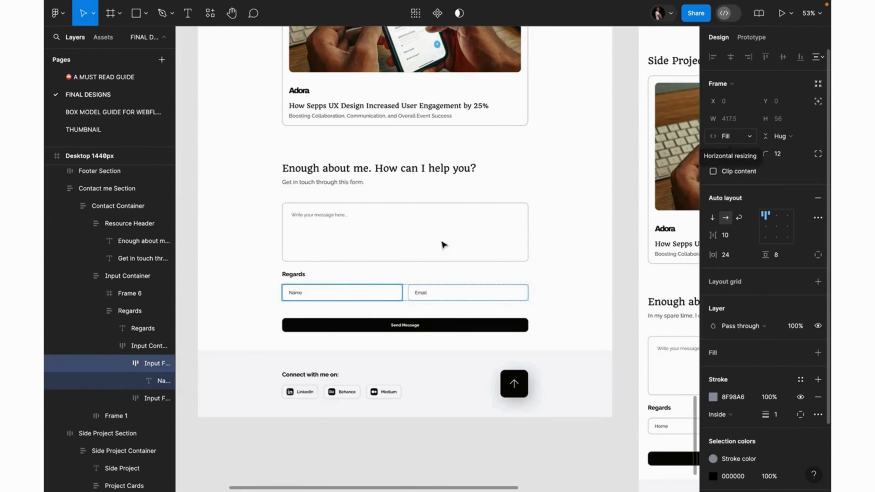
click(298, 293)
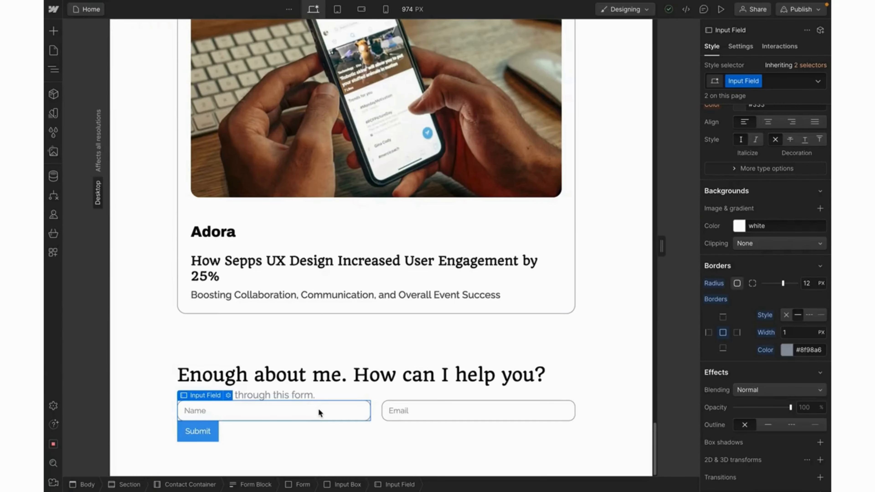
scroll(765, 241, up, 10)
click(809, 228)
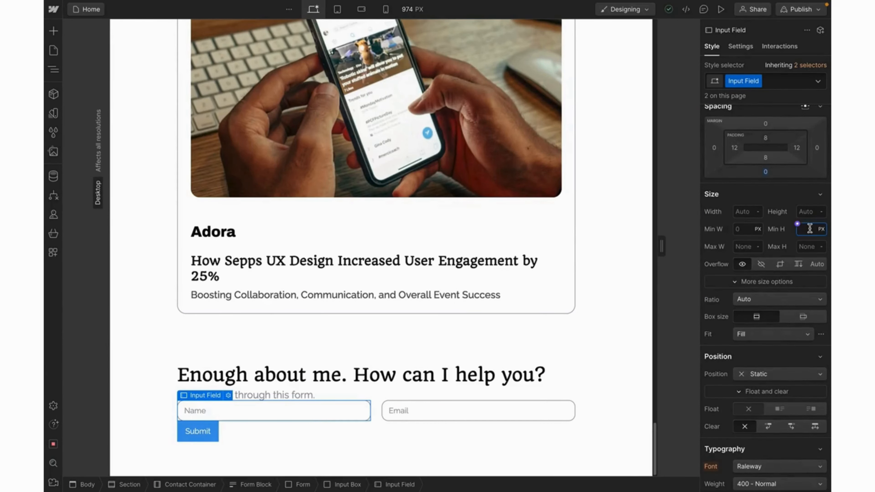
text(56)
key(Return)
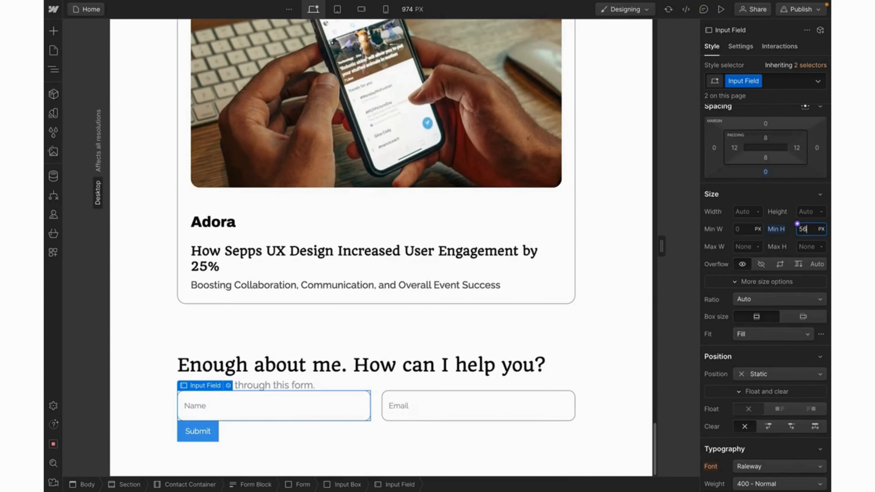
Set the text colour of the Input Field's Placeholder state to the Primary Color variable and return to the None state
click(198, 405)
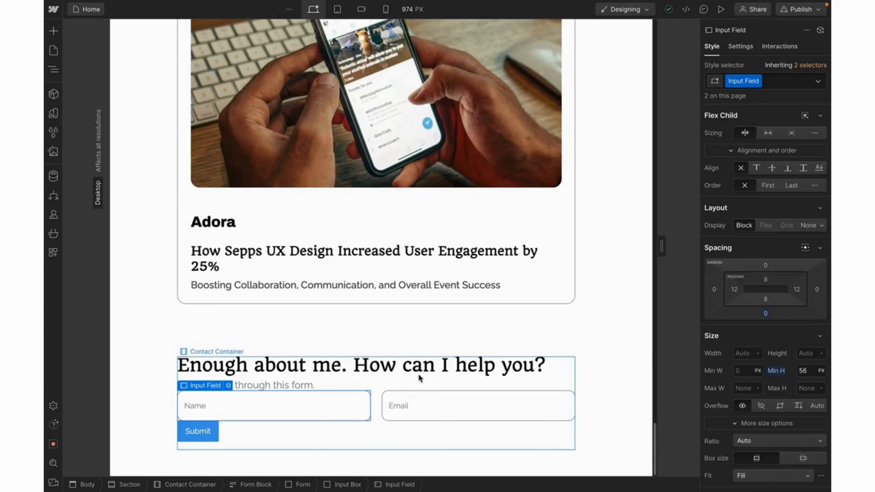
click(820, 82)
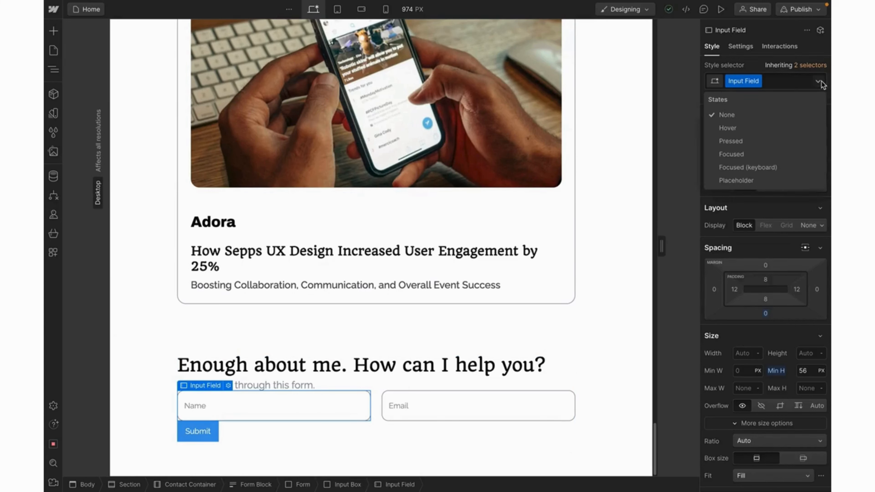
click(738, 180)
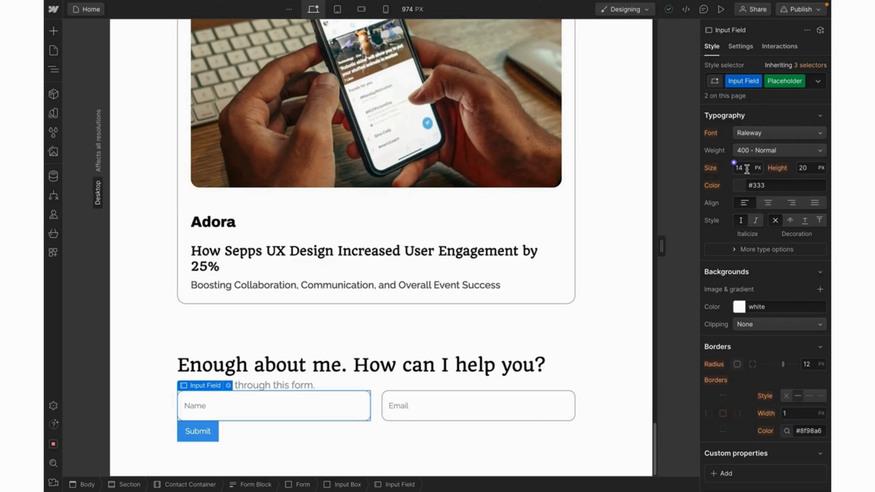
click(734, 181)
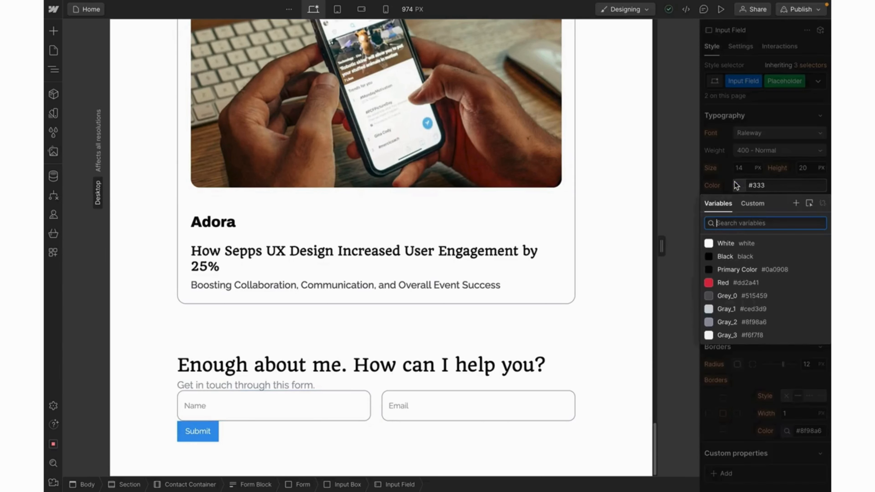
click(729, 269)
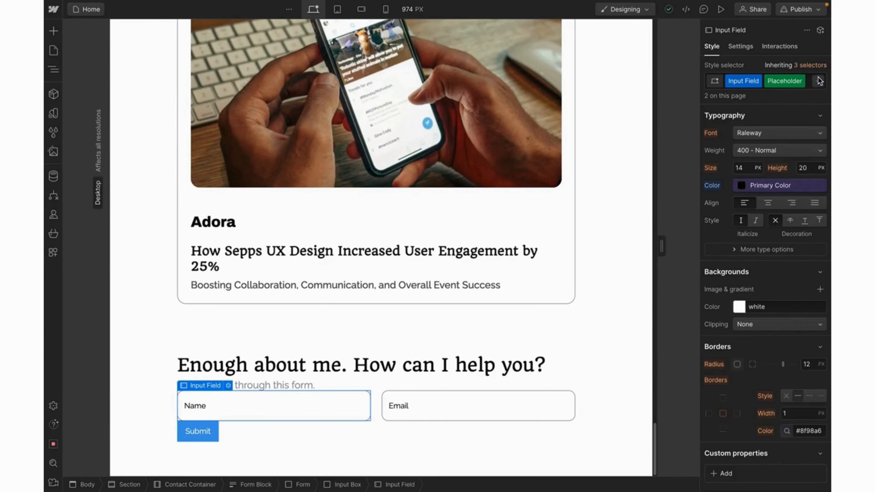
click(818, 80)
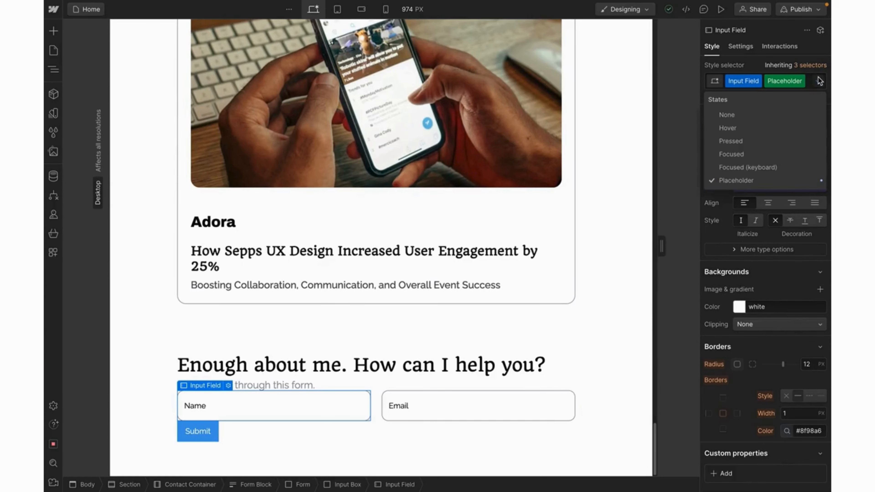
click(760, 114)
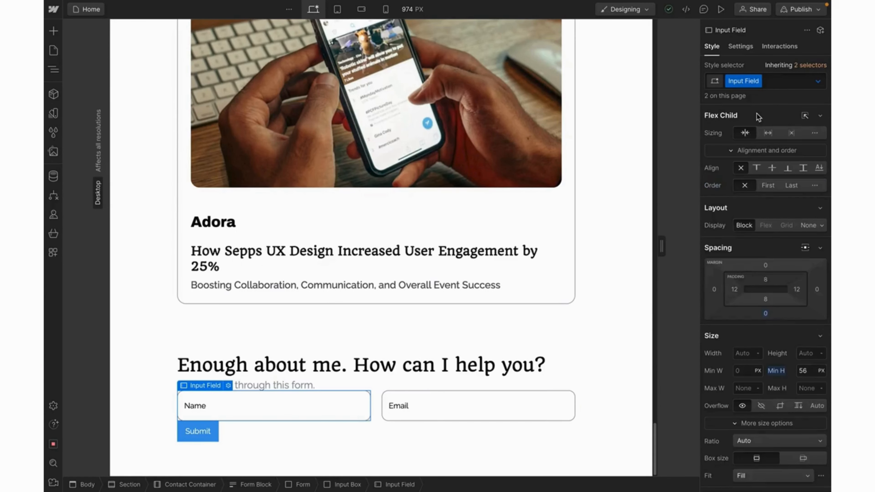
Set the Input Field class's left padding to 24 px
click(734, 289)
text(24)
key(Return)
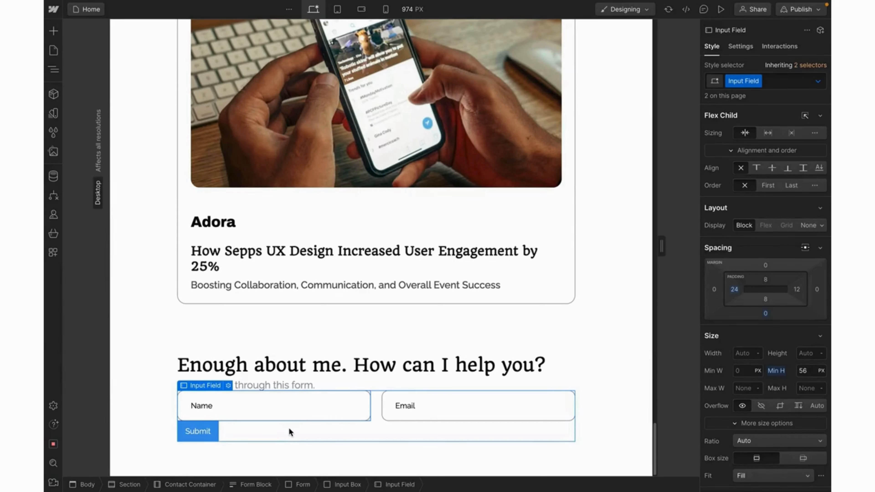
Add a Text Area element to the contact form
click(288, 428)
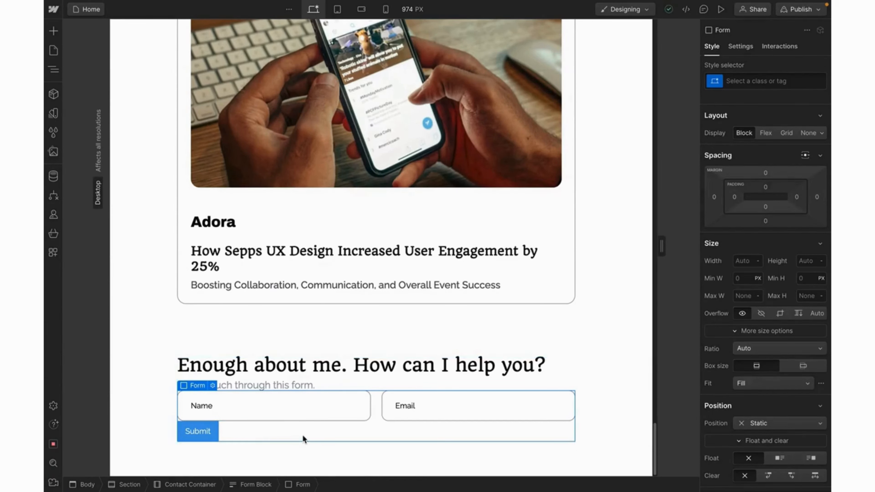
key(ctrl+k)
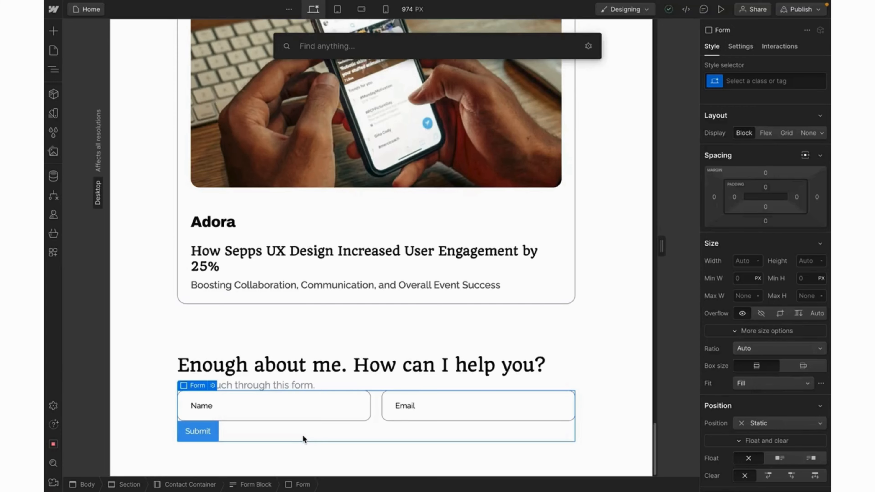
text(text)
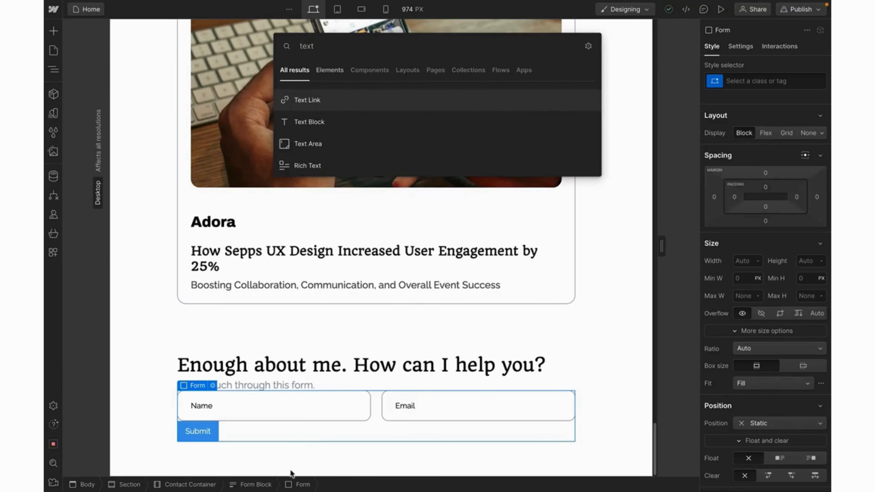
click(314, 147)
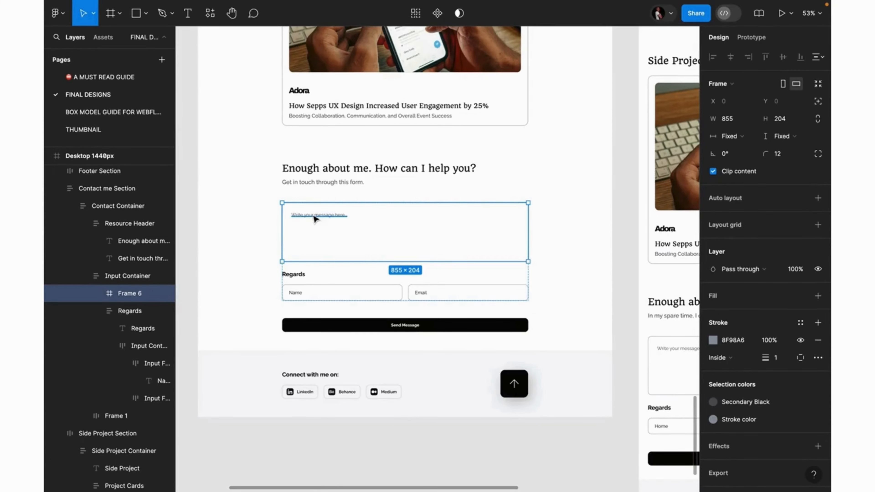
Copy the message box text from Figma and use "Write your message here..." as the new textarea's placeholder in Webflow
click(314, 218)
double_click(312, 214)
key(super+c)
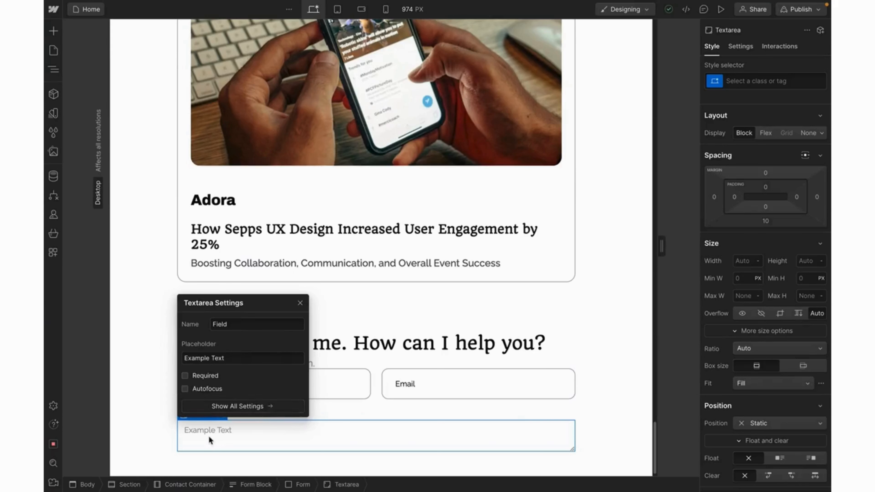
triple_click(215, 359)
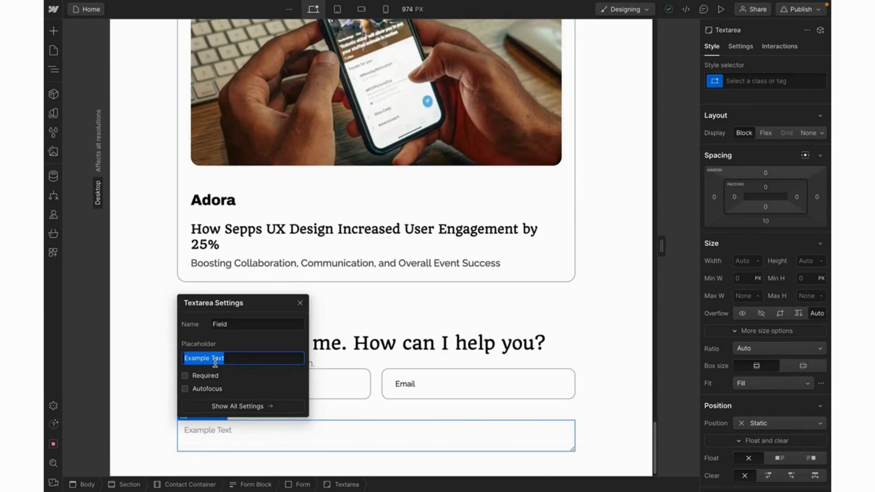
key(super+v)
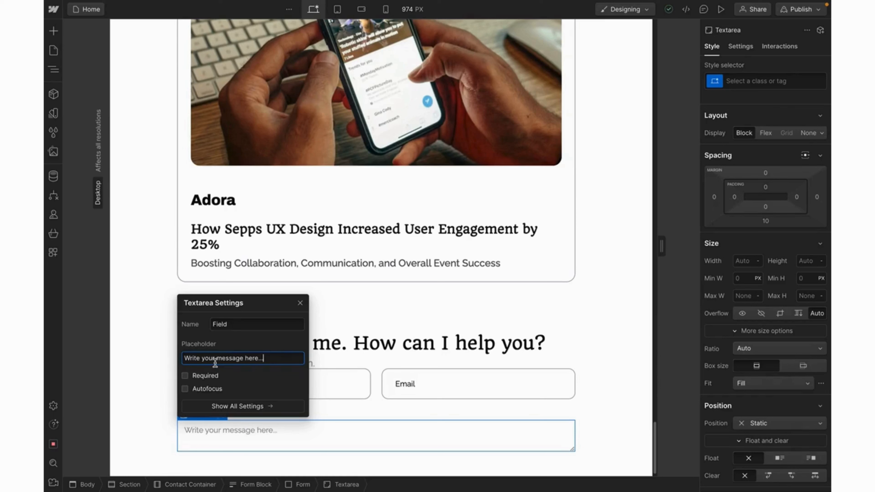
click(300, 303)
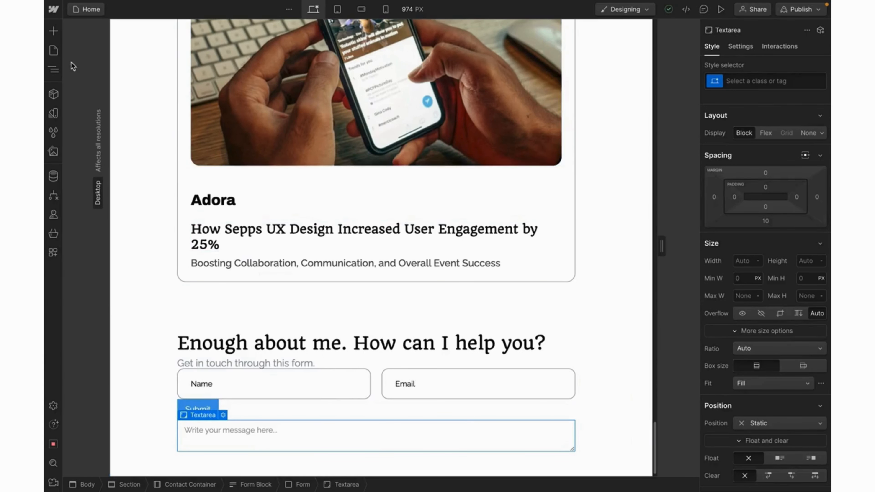
Move the textarea to the start of the form, above the first field label and the Input Box
click(59, 70)
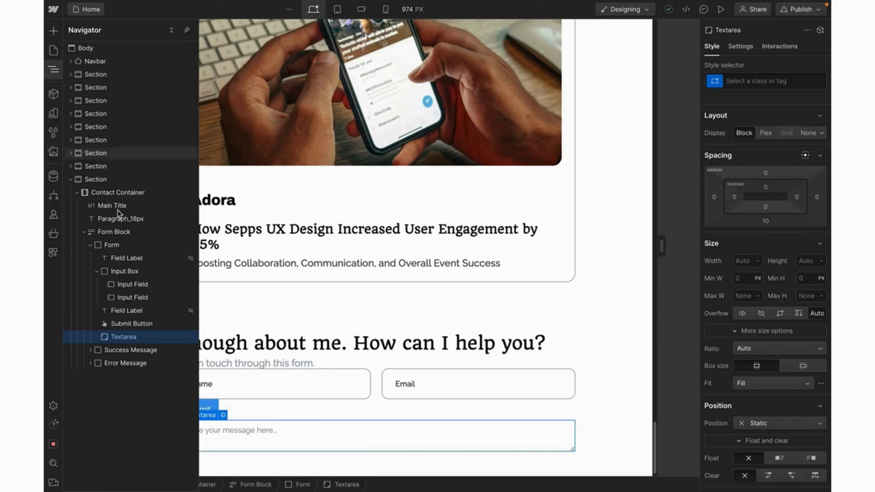
click(97, 271)
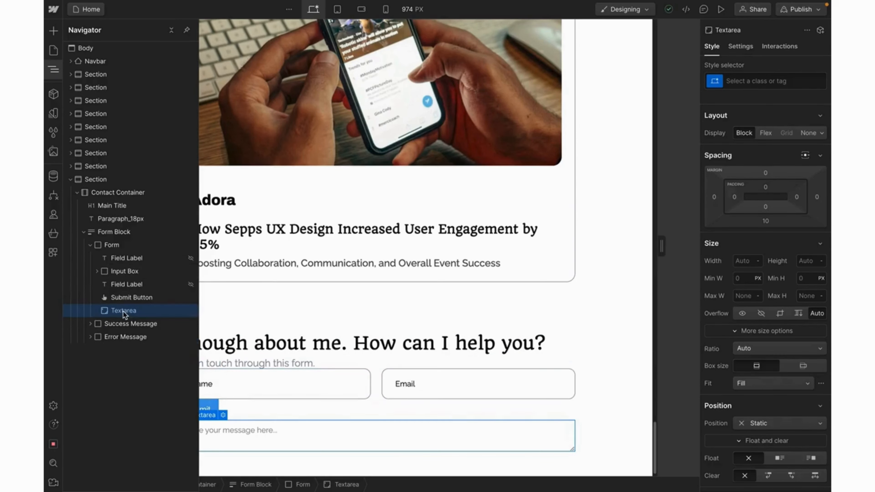
drag(123, 311, 126, 258)
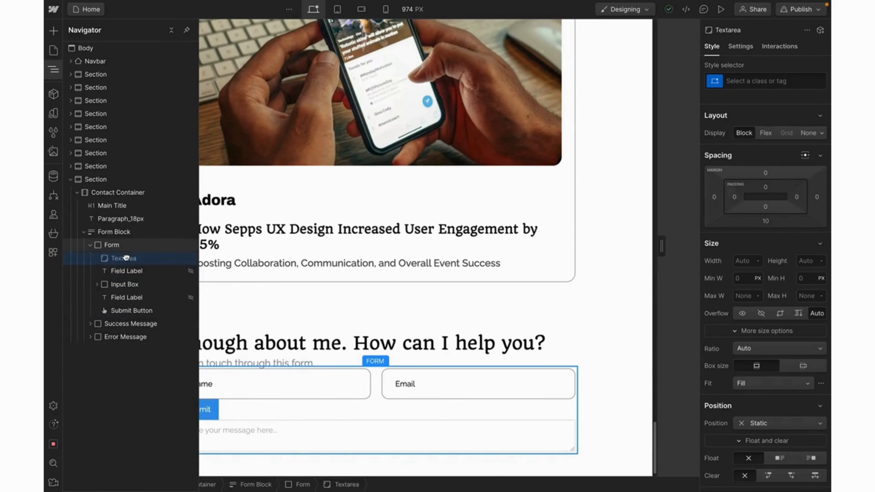
click(299, 385)
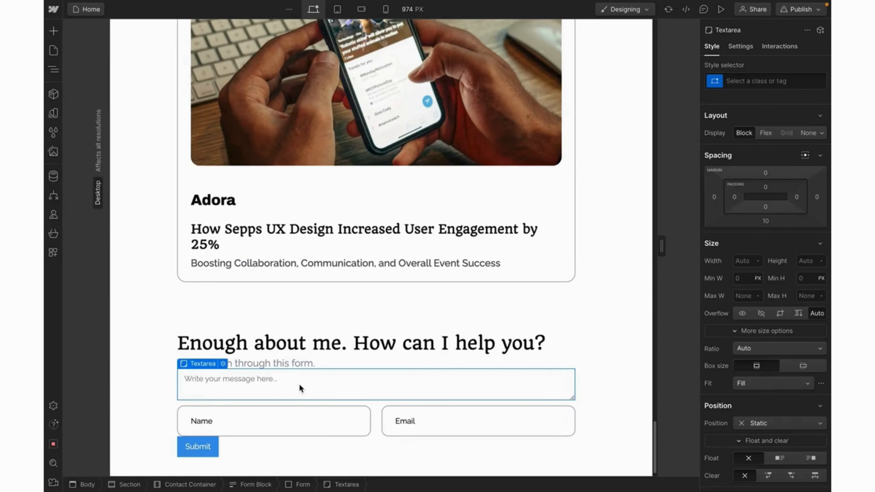
Create a new class named "Text Area" on the message textarea
click(739, 81)
text(Text)
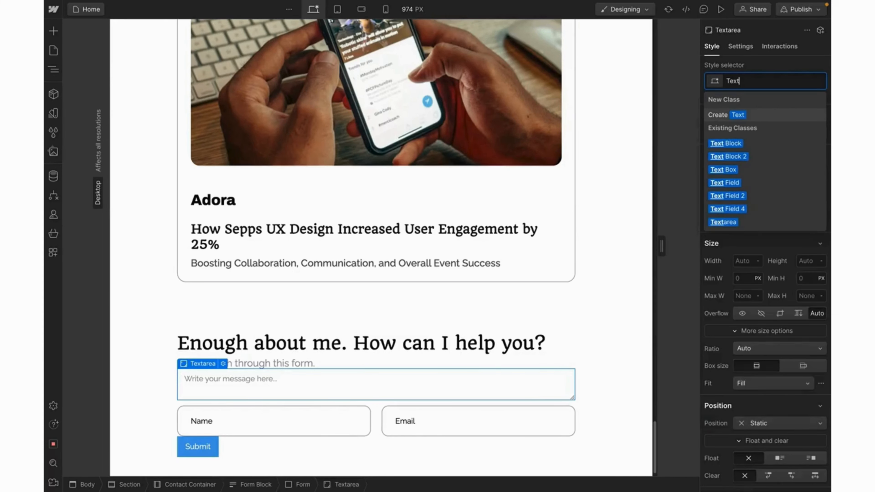
text( Area)
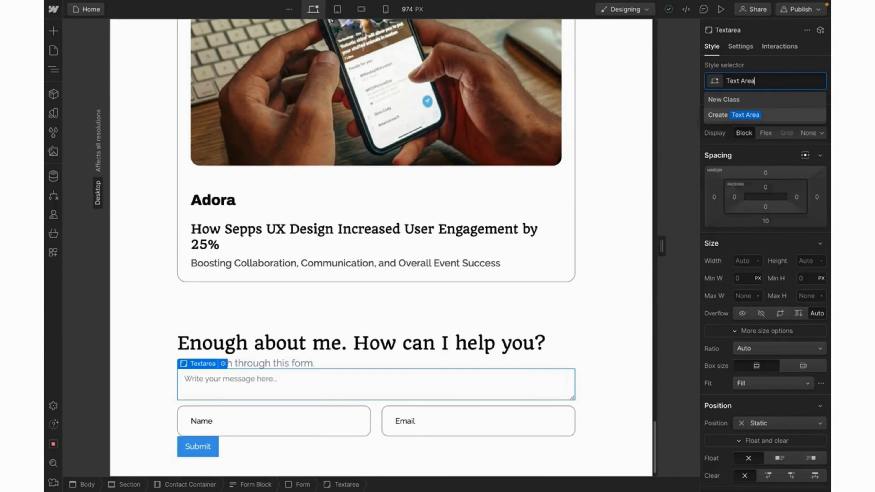
key(Return)
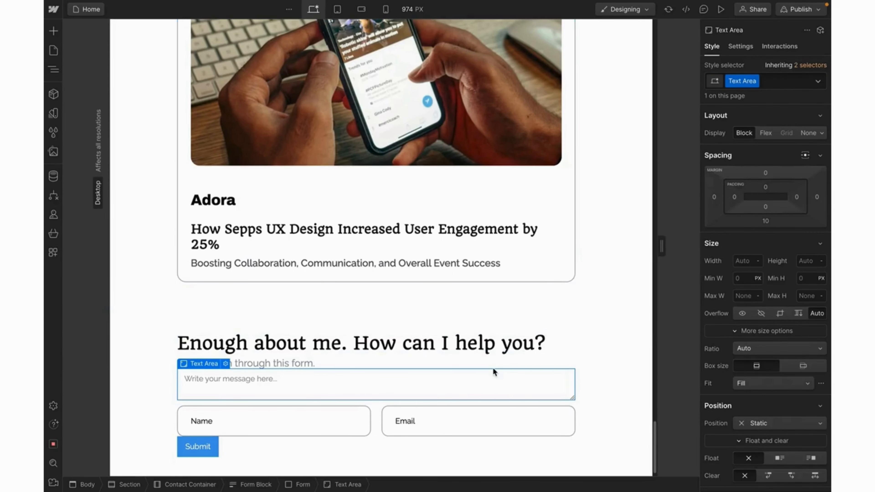
Set the text colour of the Text Area's Placeholder state to the Primary Color variable and return to the None state
click(818, 82)
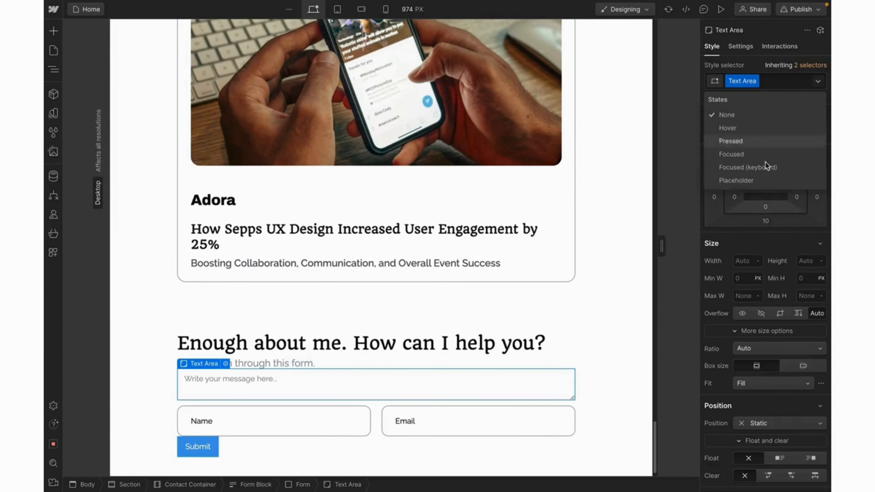
click(751, 179)
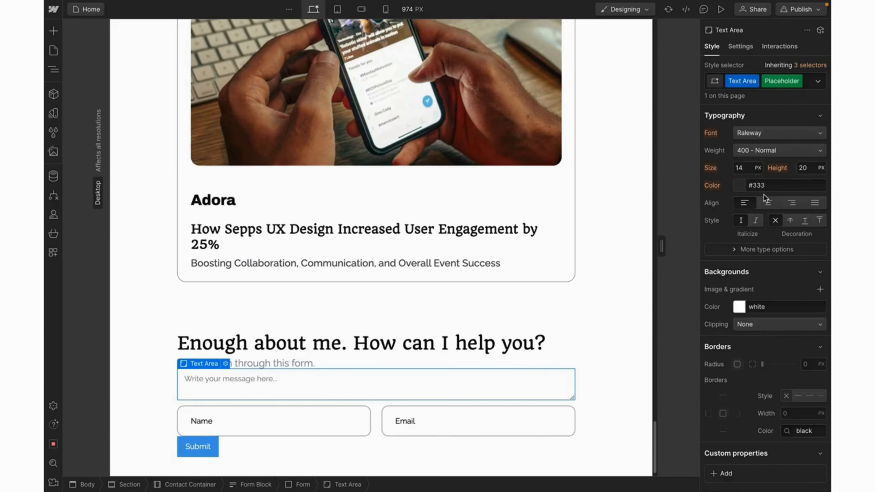
click(737, 185)
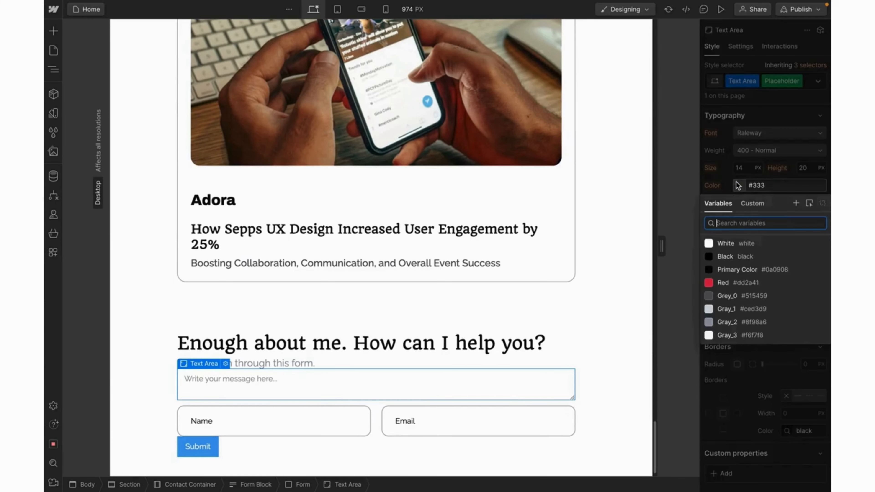
click(728, 269)
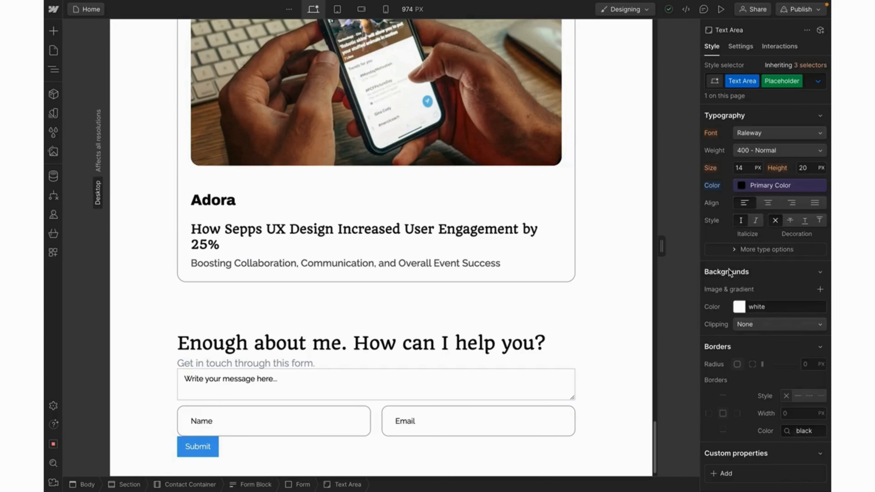
click(817, 82)
click(746, 115)
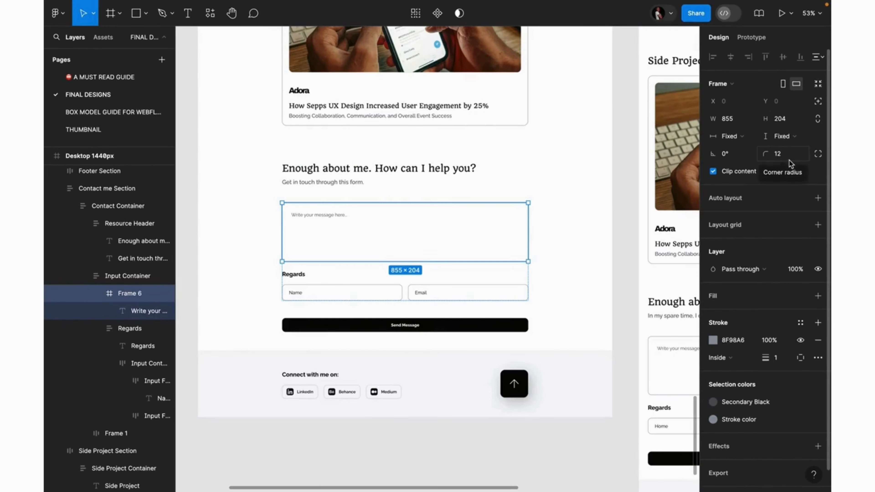
Check the message box's height and stroke colour in Figma and set the Text Area class's minimum height in Webflow to 204 px
click(740, 340)
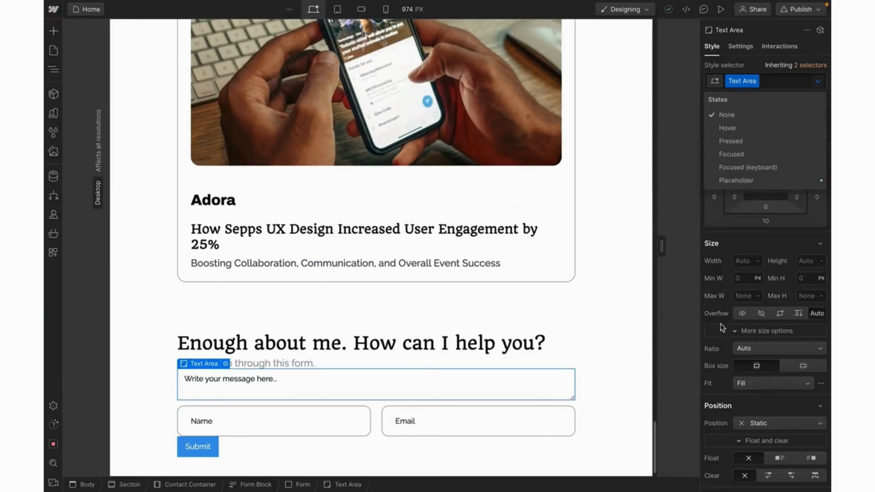
click(808, 279)
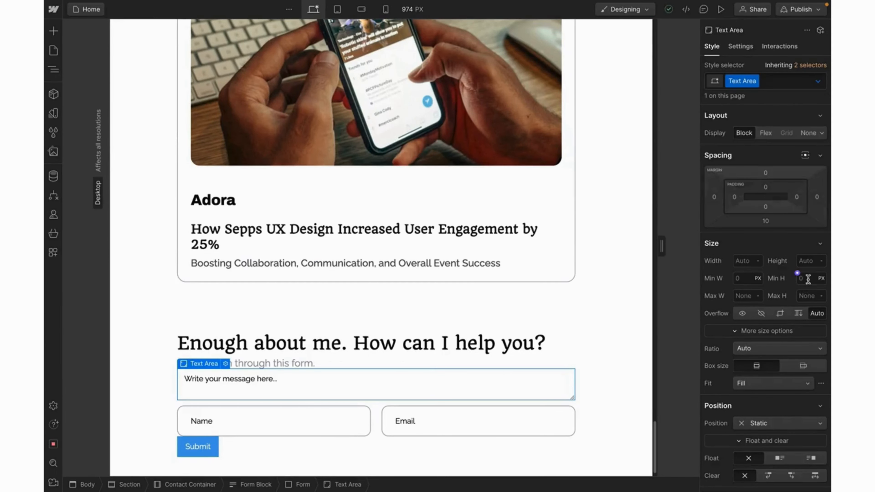
text(204)
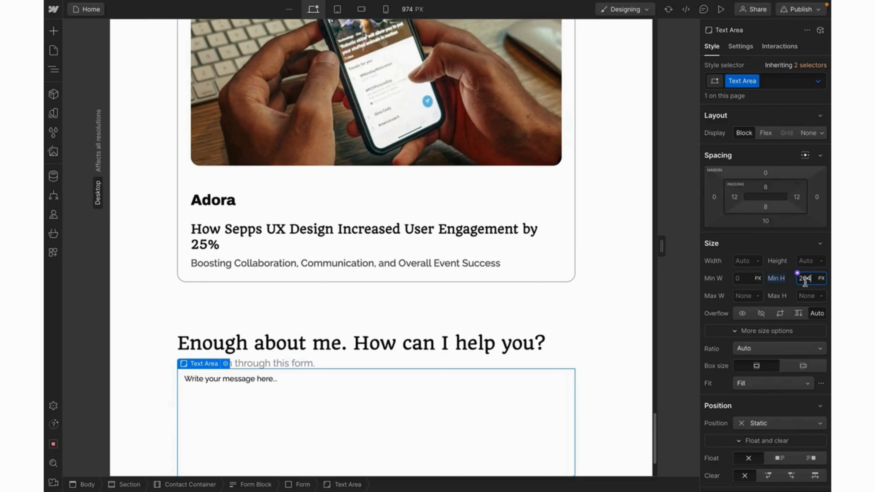
Give the Text Area class a 12 px corner radius and a solid 1 px border in colour #8f98a6
scroll(773, 331, down, 7)
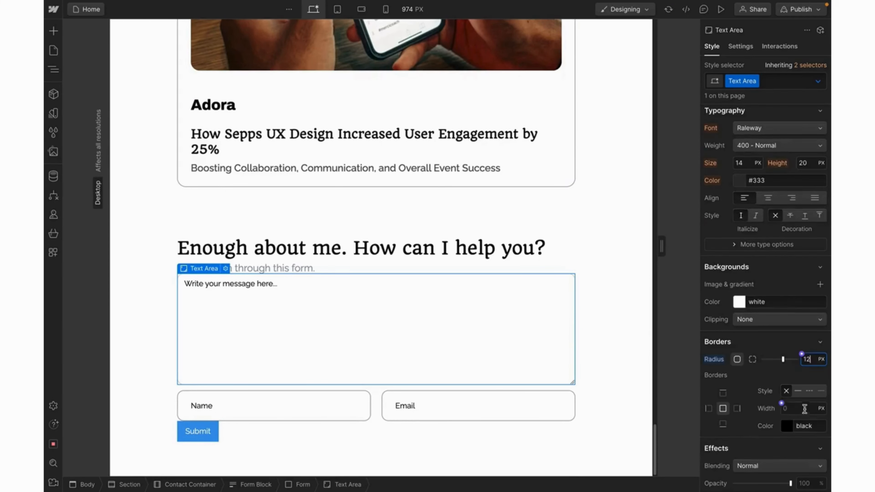
click(791, 428)
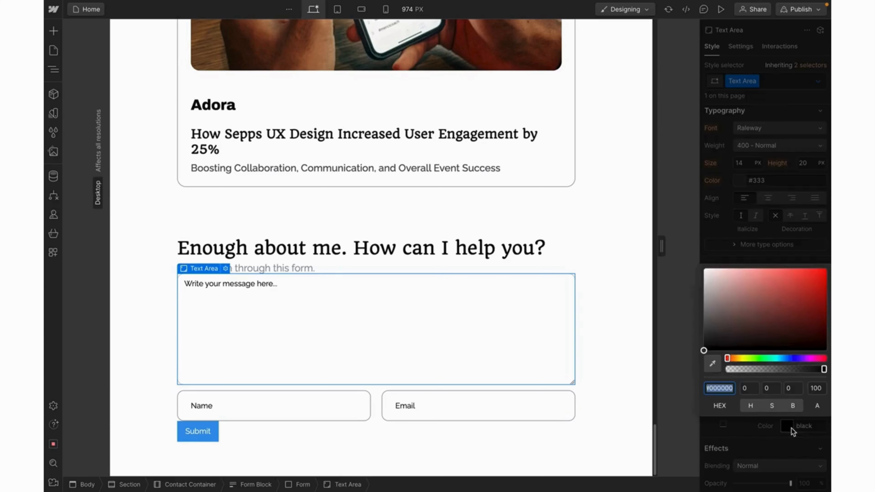
click(726, 389)
text(#8f98a6)
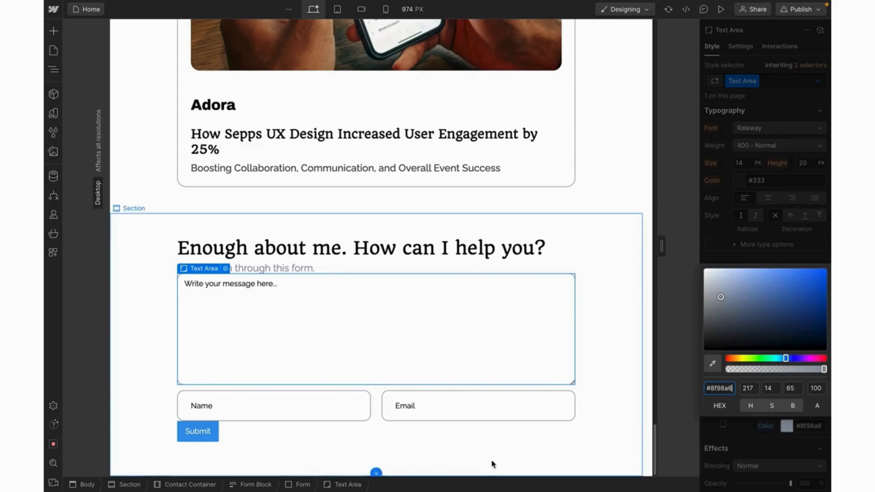
click(543, 275)
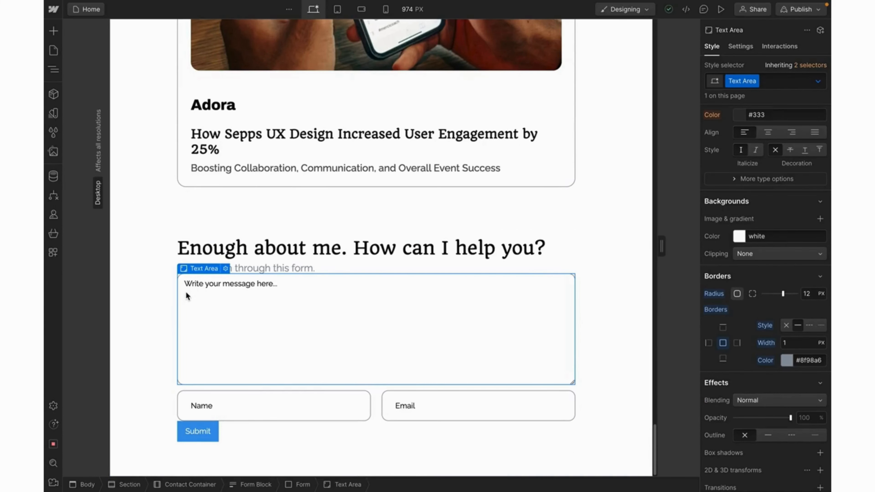
Set the Text Area class's left and top padding to 24 px each
scroll(763, 269, up, 10)
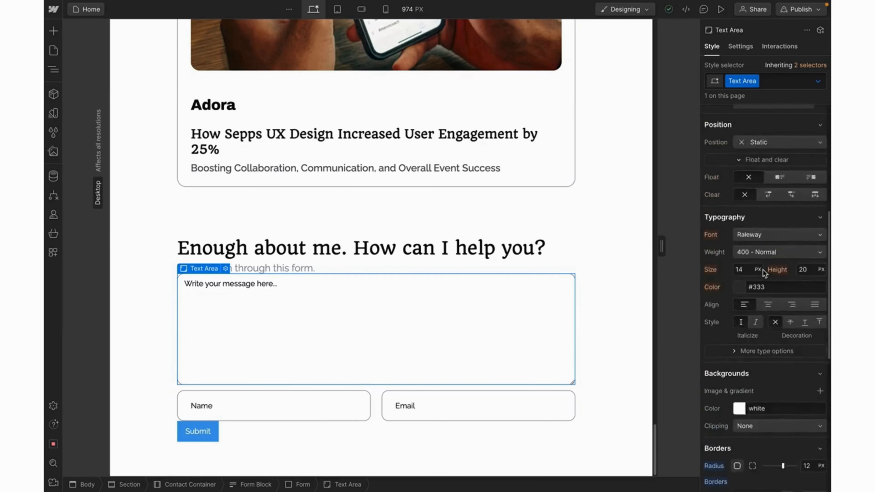
scroll(735, 160, up, 3)
click(734, 163)
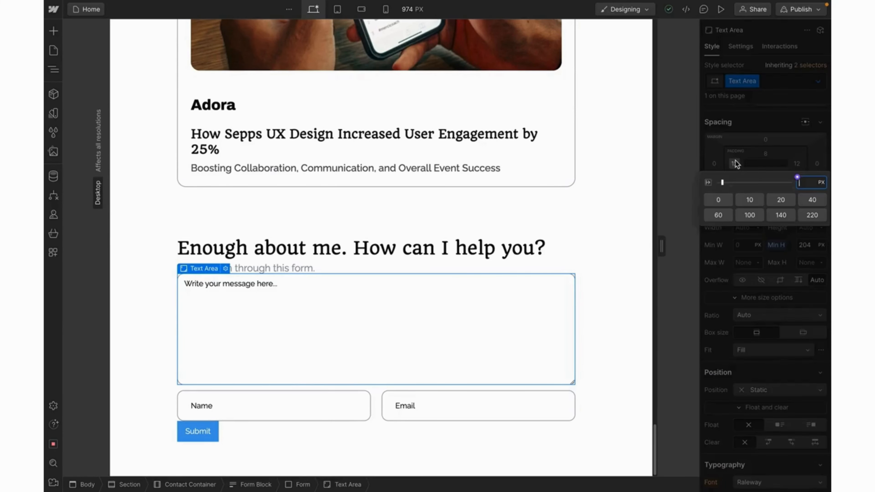
text(24)
key(Return)
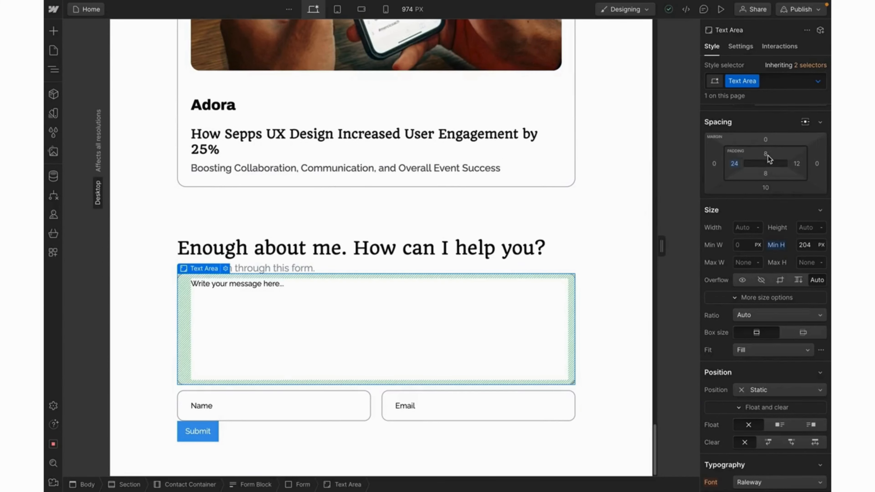
click(768, 155)
text(24)
key(Return)
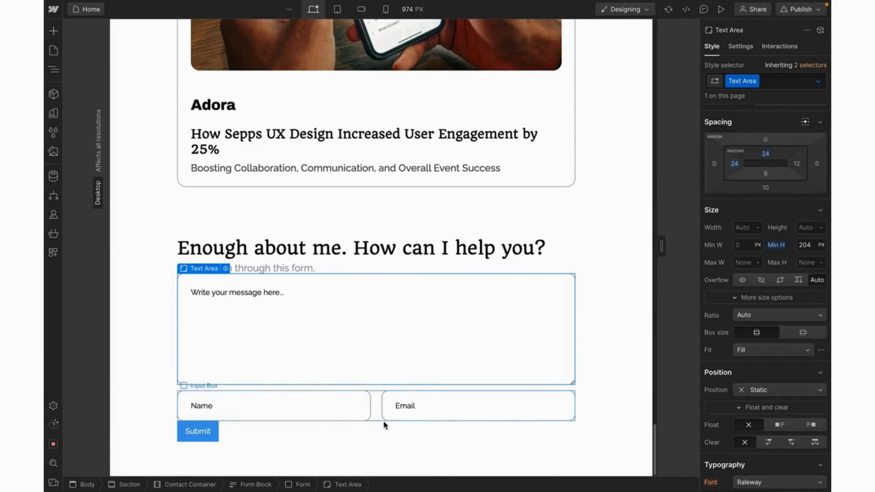
Set the contact form's top margin to 61 px
click(389, 424)
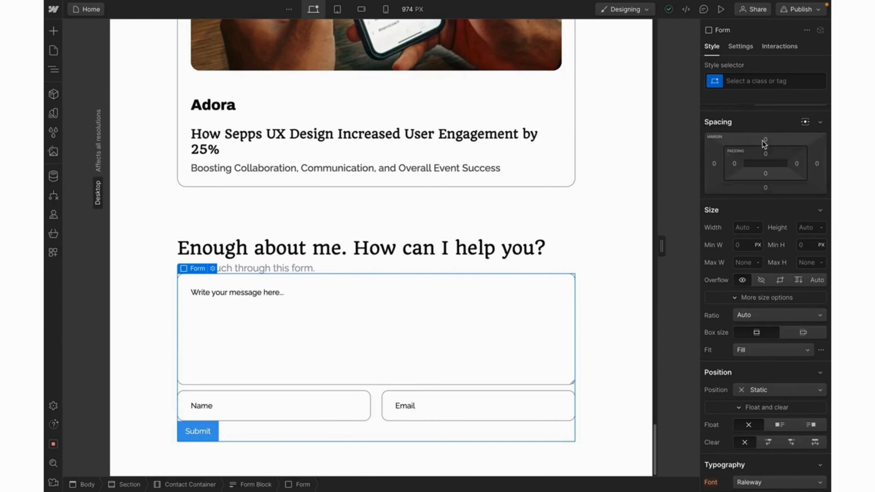
click(764, 140)
text(61)
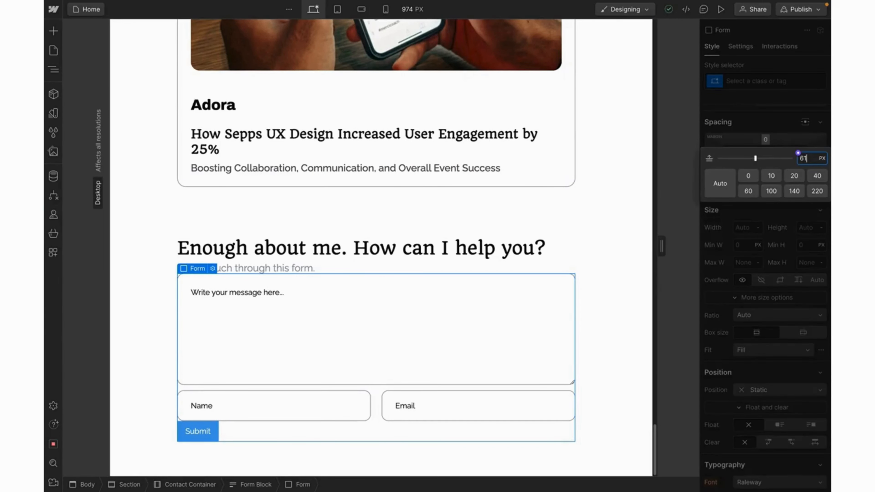
key(Return)
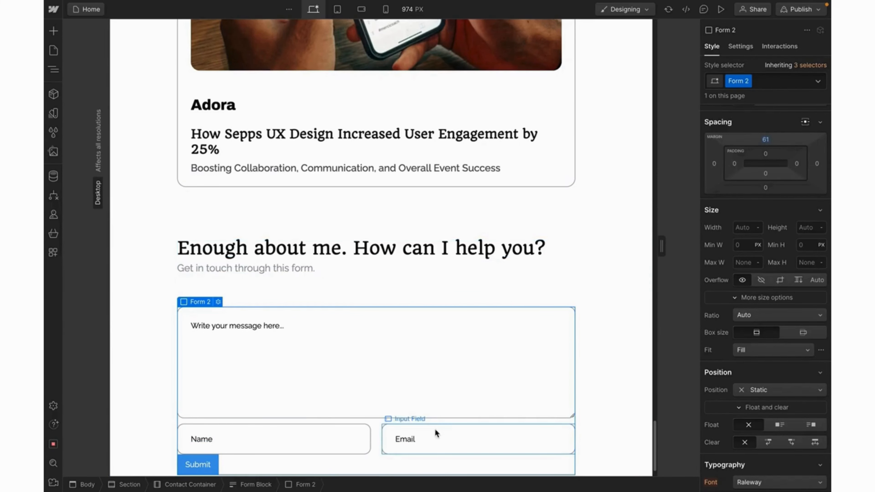
Set the message text area's bottom margin to 24 px
click(430, 417)
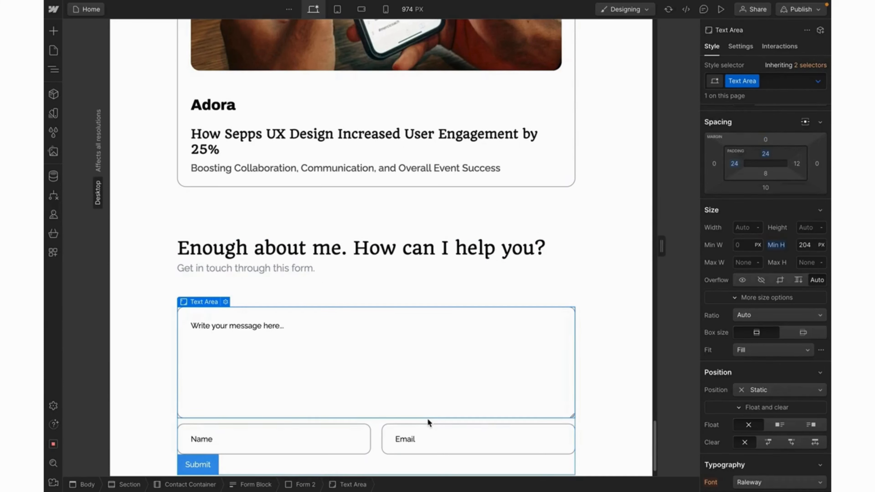
scroll(509, 366, down, 1)
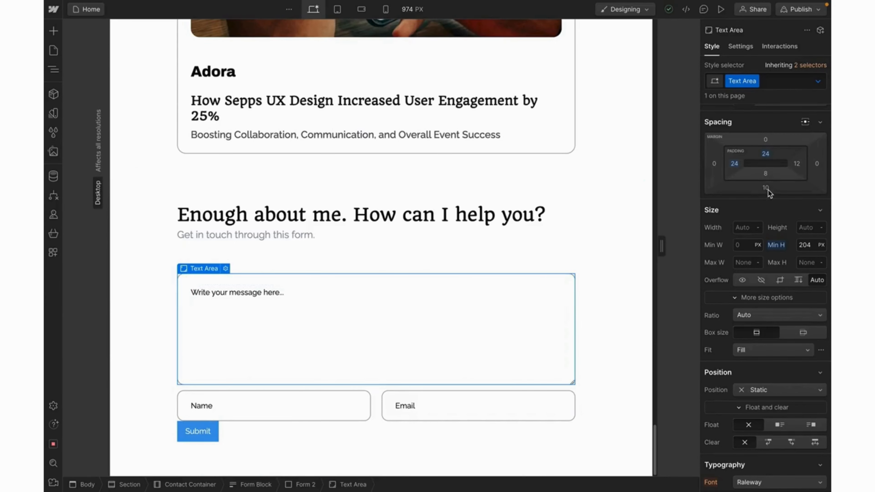
click(766, 188)
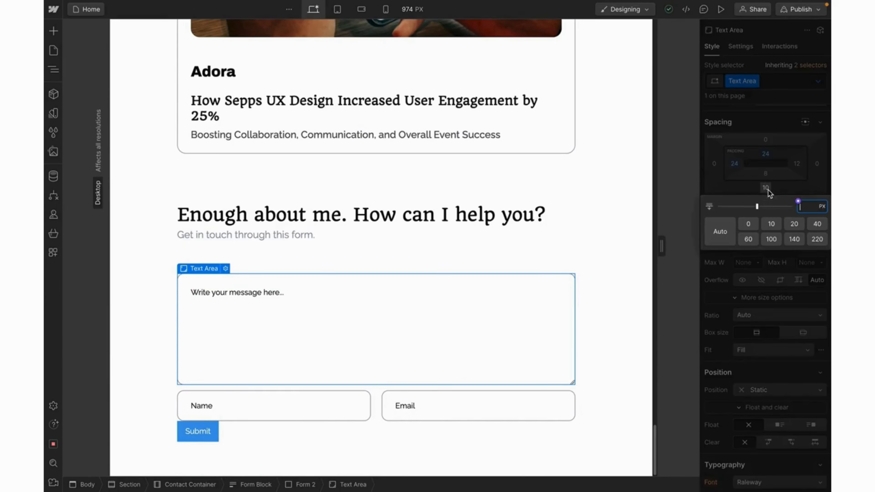
text(24)
key(Return)
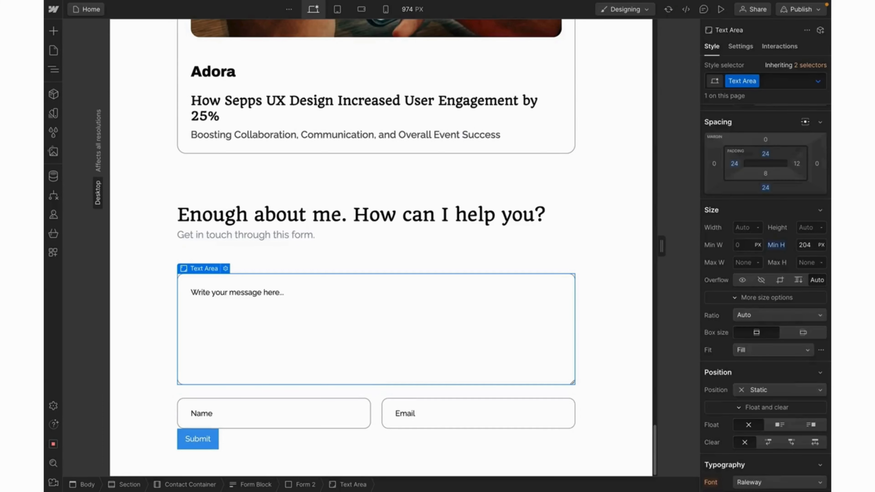
click(332, 371)
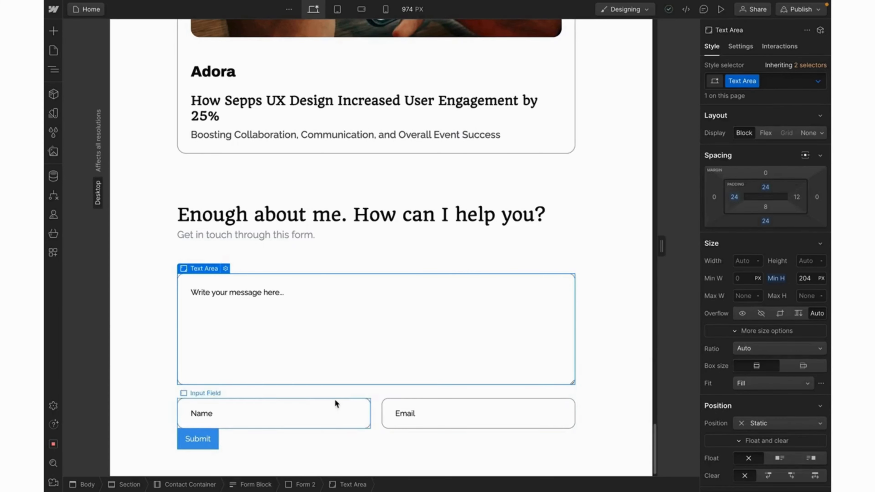
Rename the class of the form around the message area and inputs to Contact Form
click(373, 440)
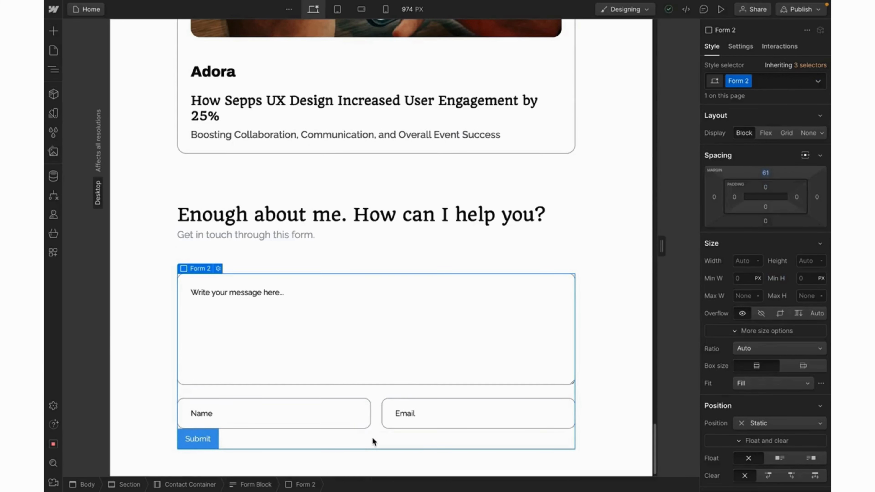
click(738, 81)
text(Contact For)
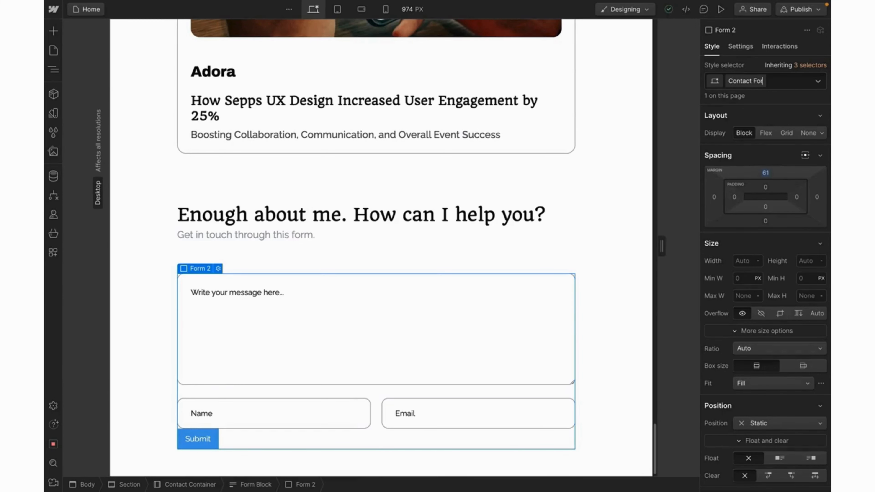
text(m)
key(Return)
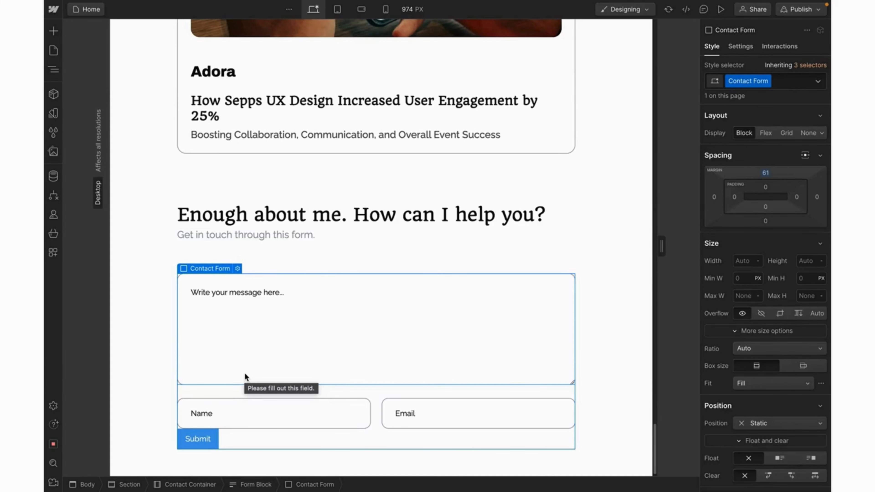
Add a text block reading "Regards" to the Contact Form, between the message area and the Name and Email inputs
key(ctrl+k)
text(text)
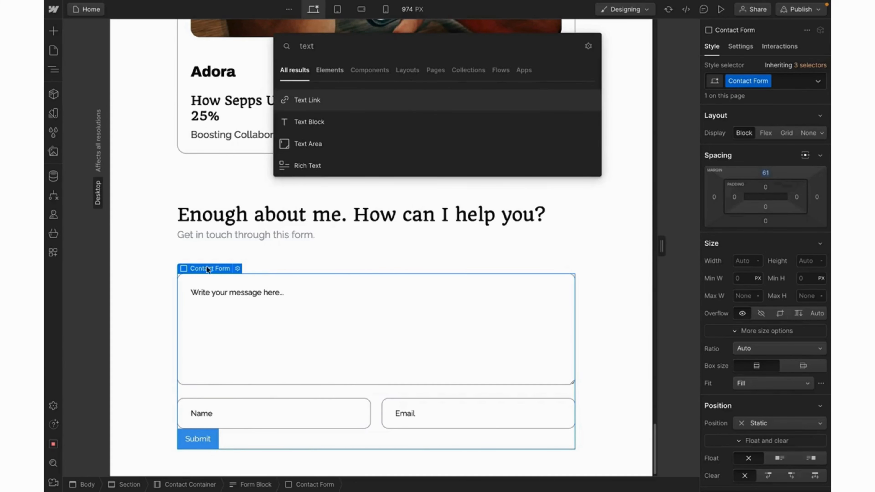
click(301, 125)
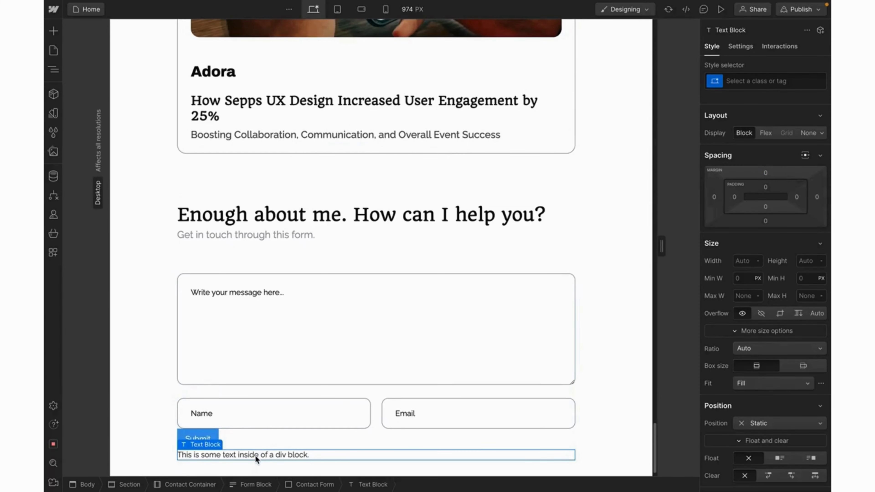
drag(254, 421, 254, 393)
double_click(245, 401)
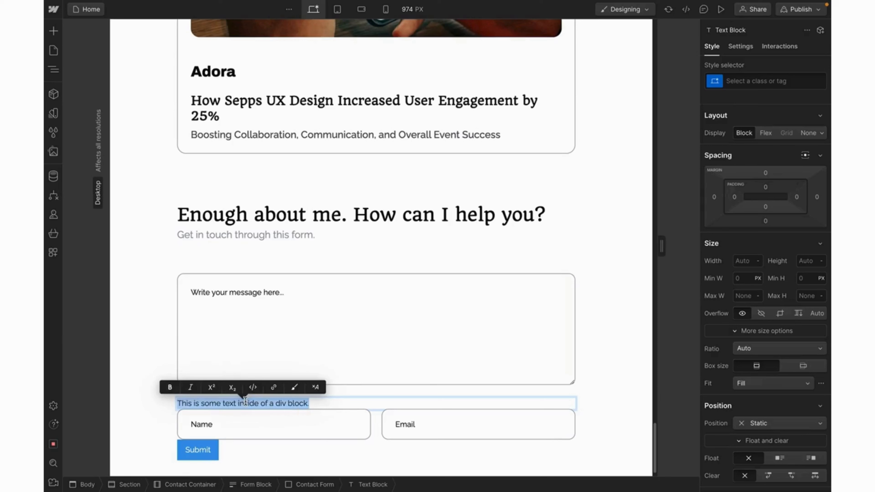
text(Regards)
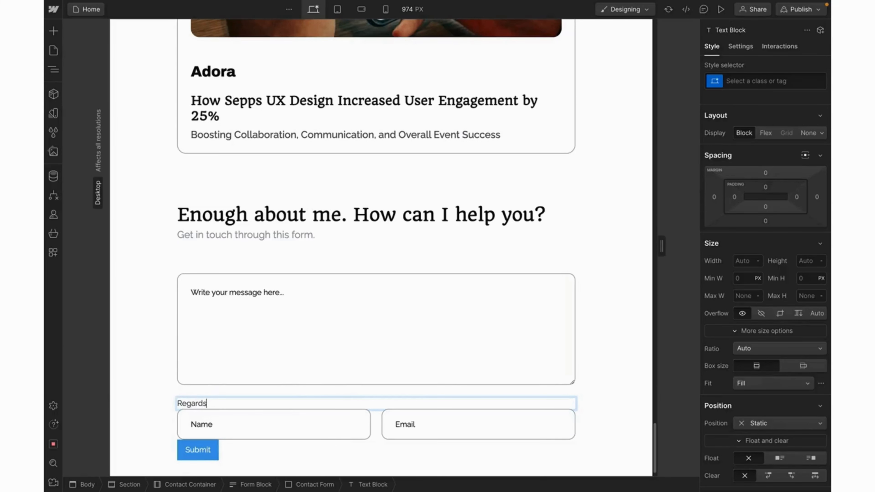
key(Escape)
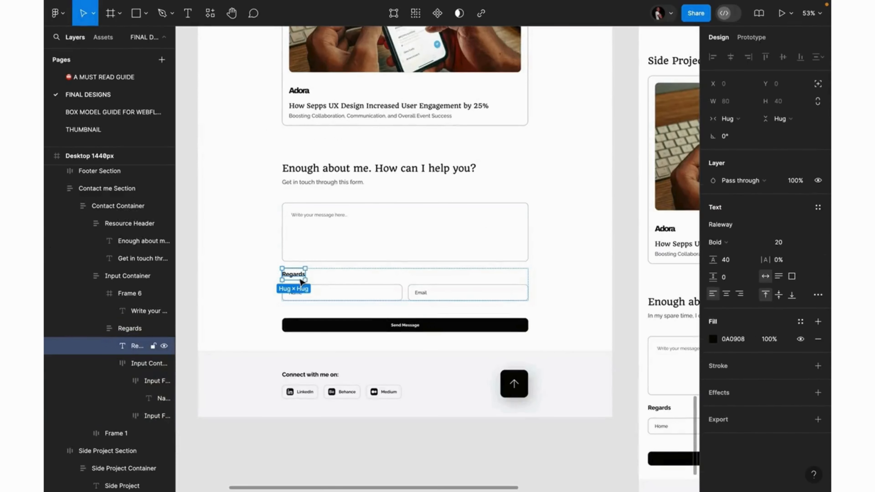
Check the spacing below Regards in Figma, try a 16 px bottom margin on the Webflow text block and remove its class
key(alt)
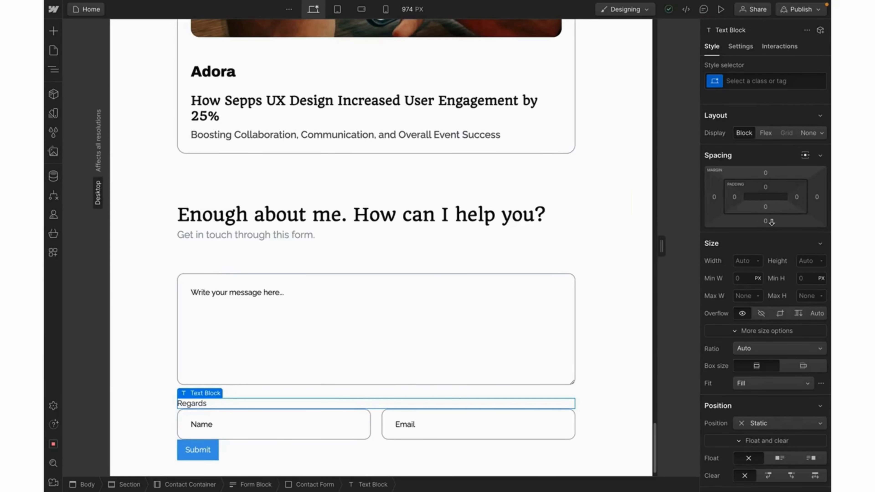
click(766, 221)
text(16)
key(Return)
click(776, 85)
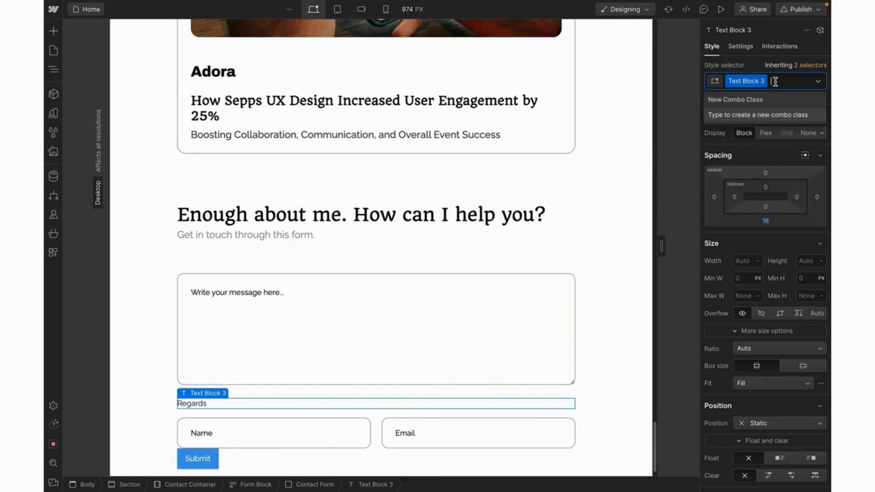
key(BackSpace)
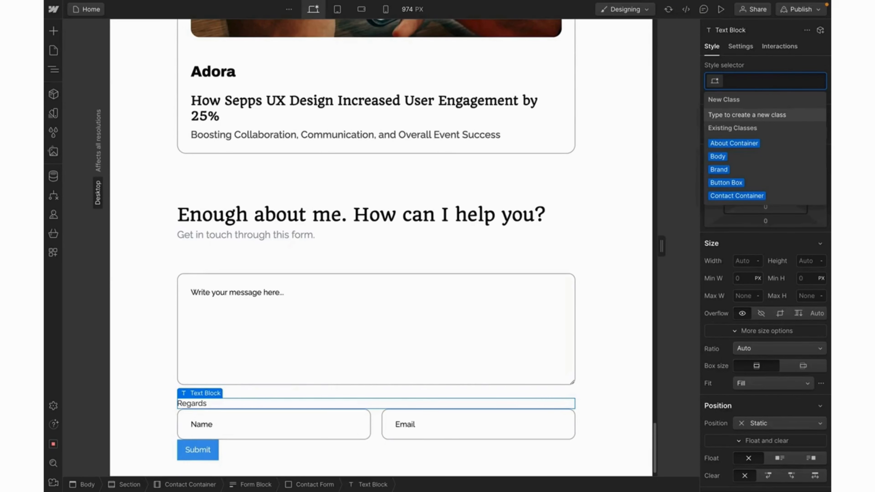
Try the existing Paragraph_16px class on the Regards text block and remove it again
text(Para)
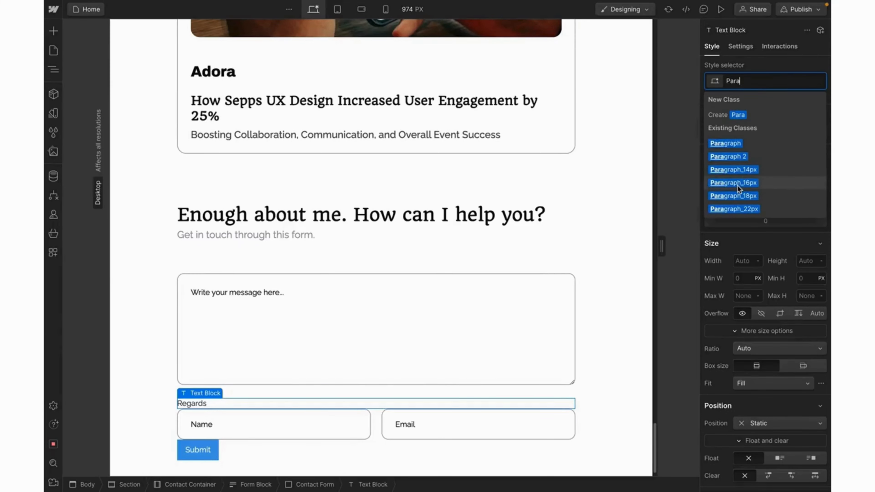
click(737, 185)
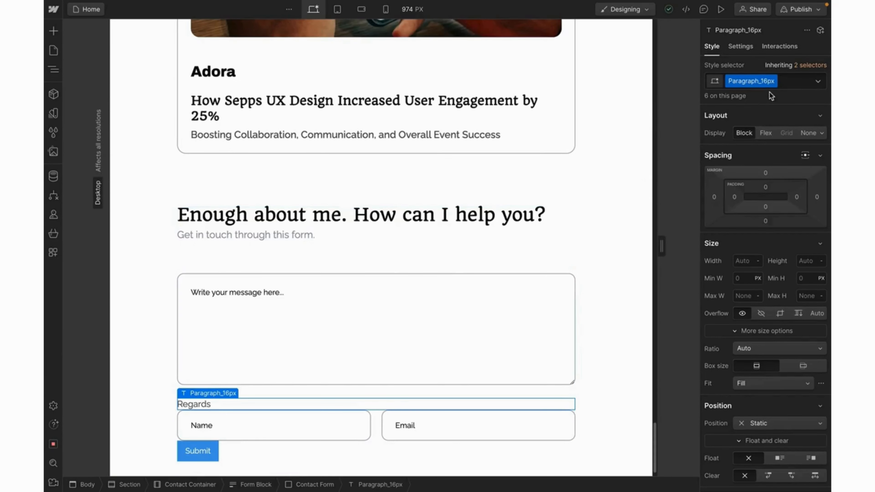
click(786, 83)
key(BackSpace)
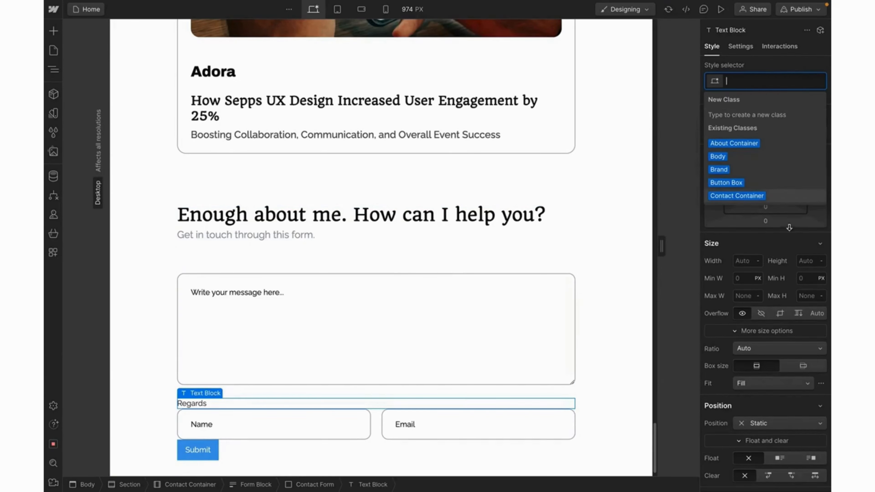
Style the Regards text with a 20 px size, 600 - Semi Bold weight and the Primary Color
scroll(744, 379, down, 5)
click(742, 389)
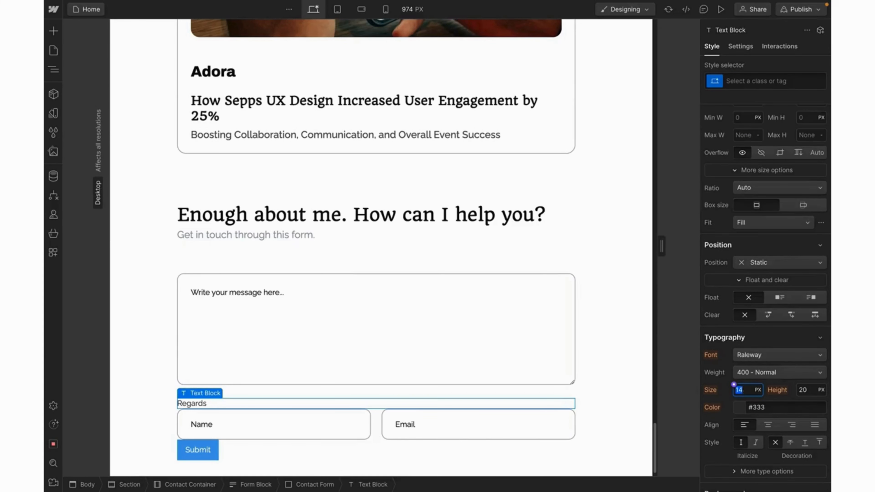
text(20)
key(Return)
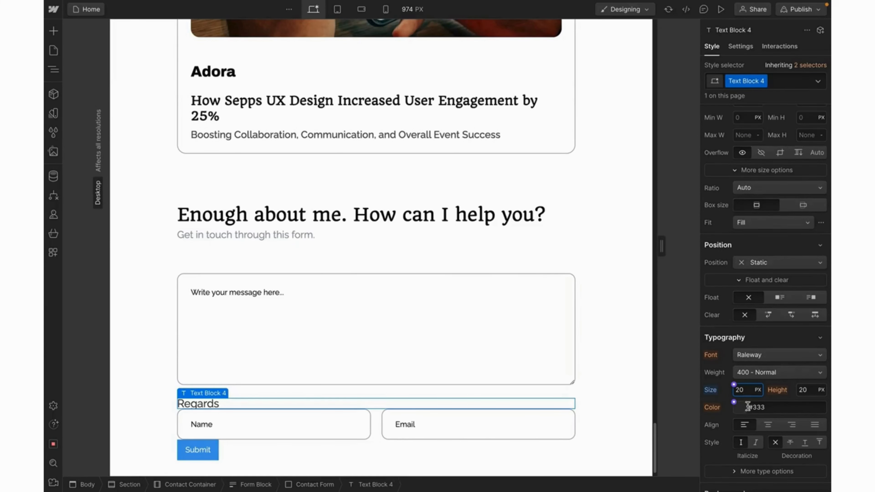
click(768, 375)
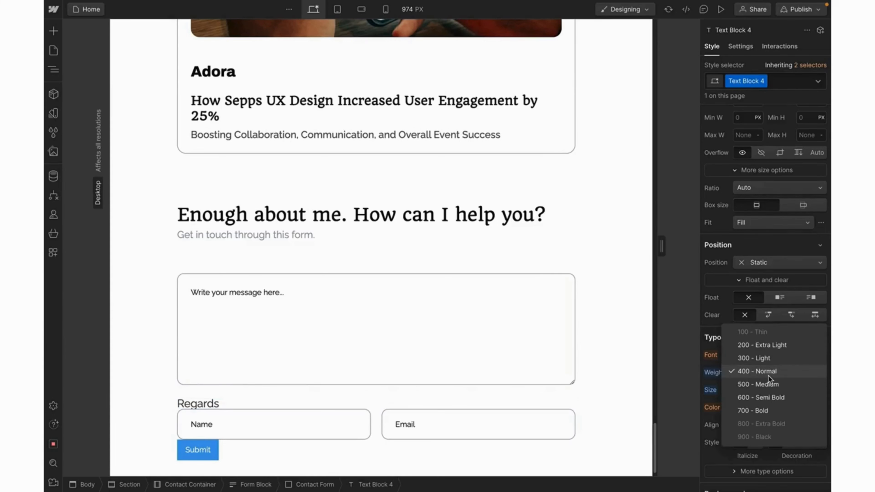
click(757, 411)
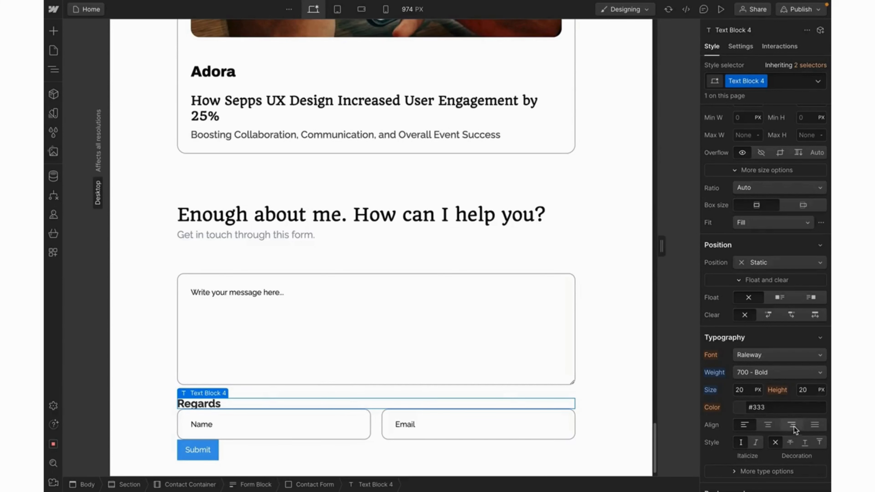
click(736, 407)
click(746, 324)
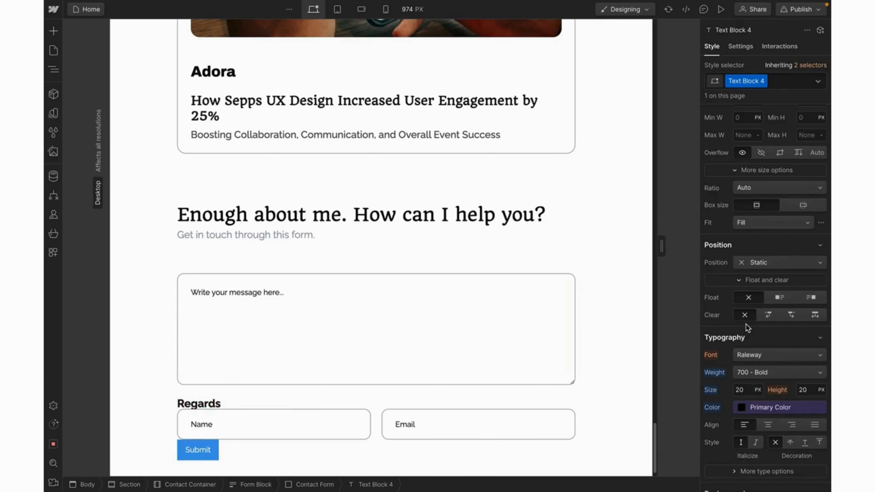
click(770, 372)
click(767, 358)
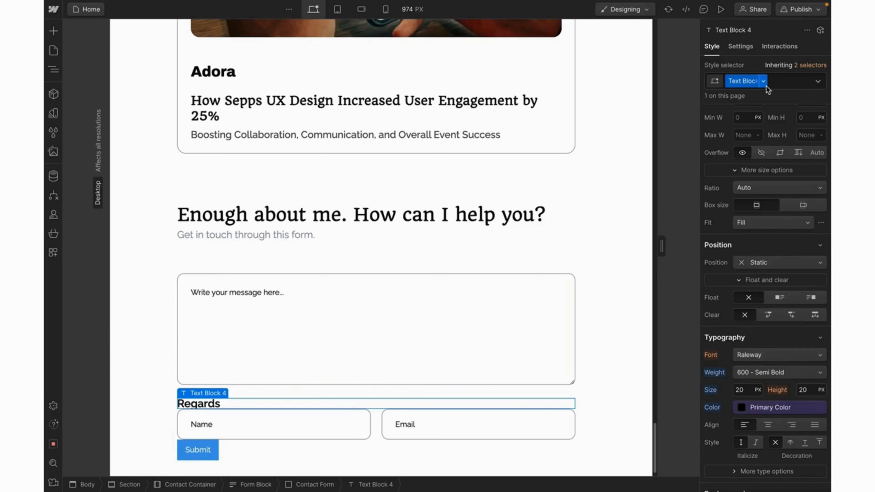
Rename the Regards text block's class to Paragraph_20px
click(763, 81)
click(761, 95)
text(Para)
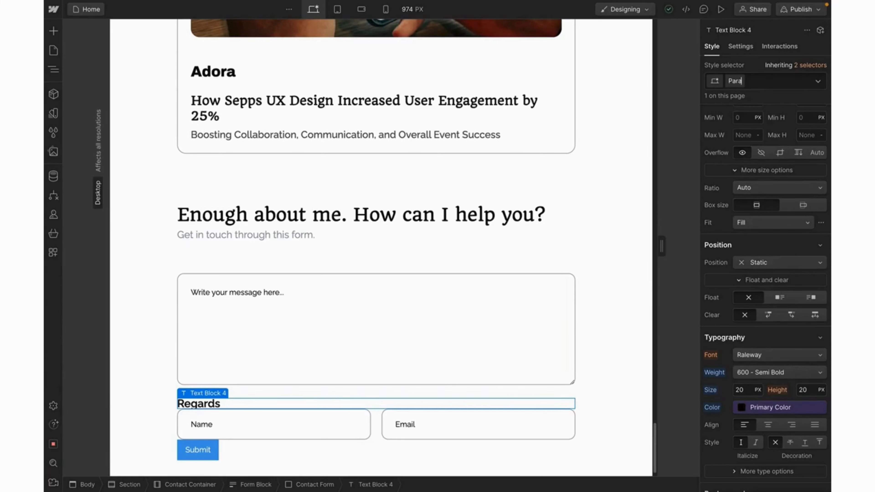
text(graph_20p)
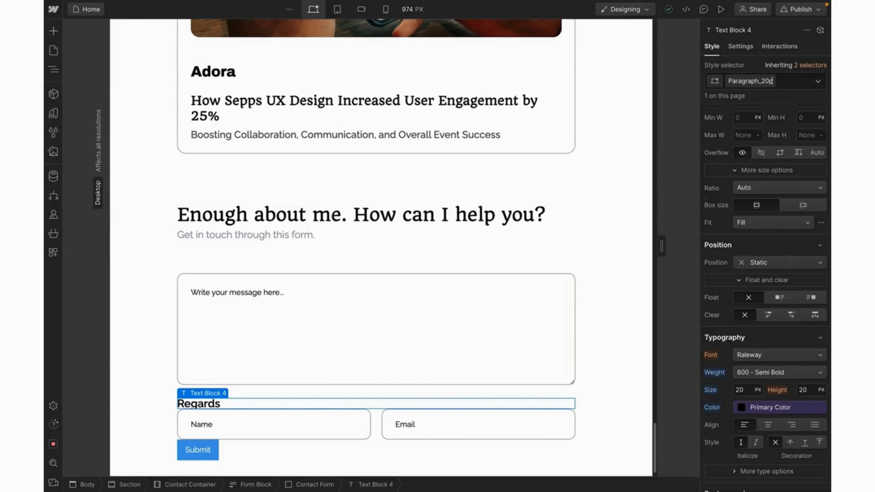
text(x)
key(Return)
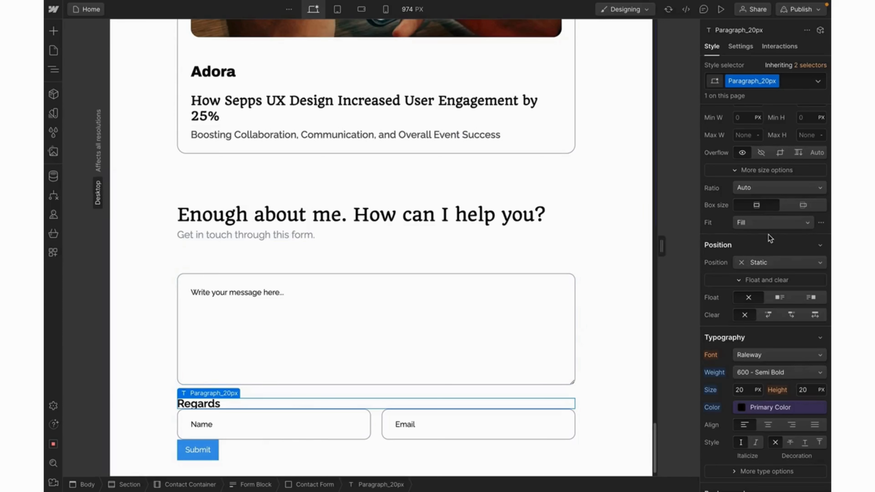
Set the bottom margin of the Paragraph_20px class to 16 px
scroll(770, 238, up, 5)
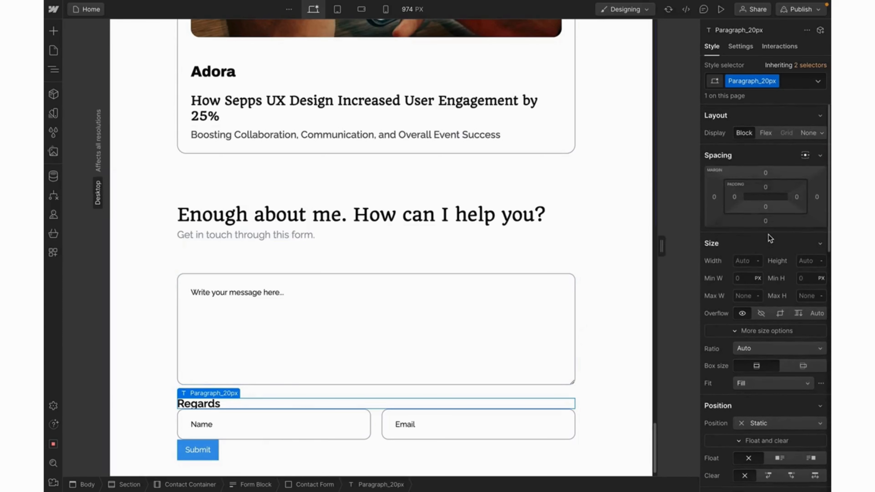
click(766, 219)
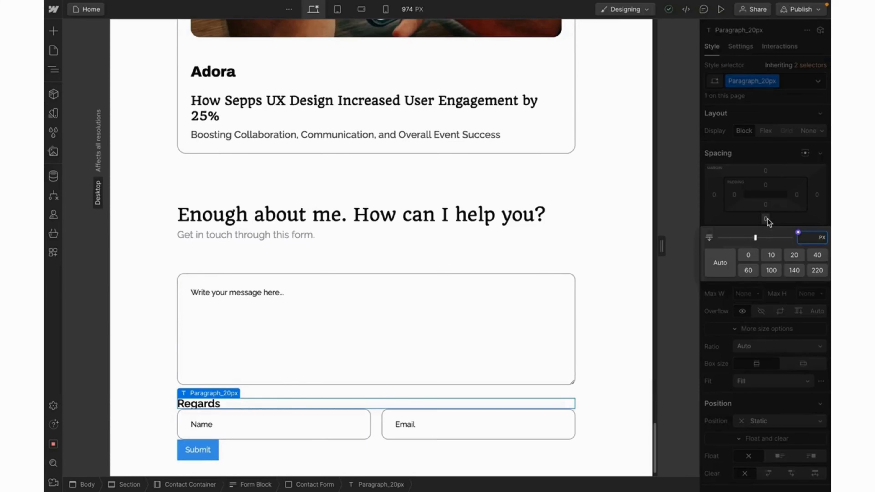
text(16)
key(Return)
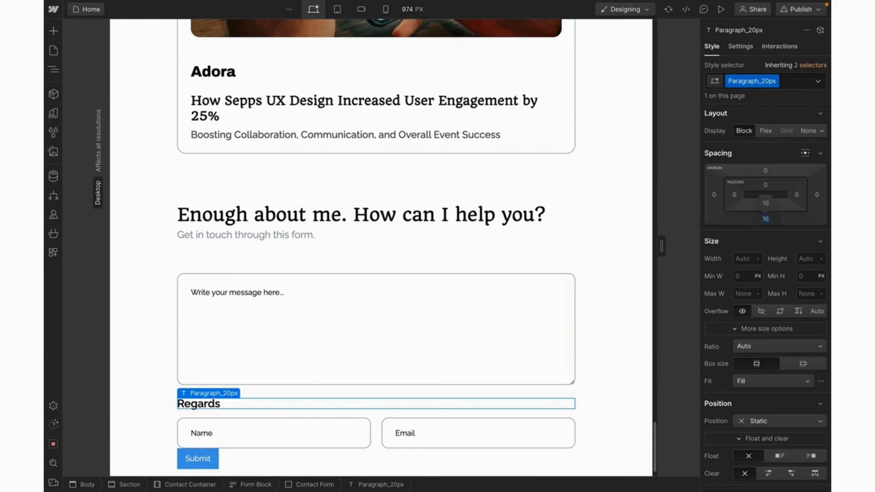
Check the gap between the input row and the send button in Figma and set the Input Box's bottom margin in Webflow to 61 px
click(372, 445)
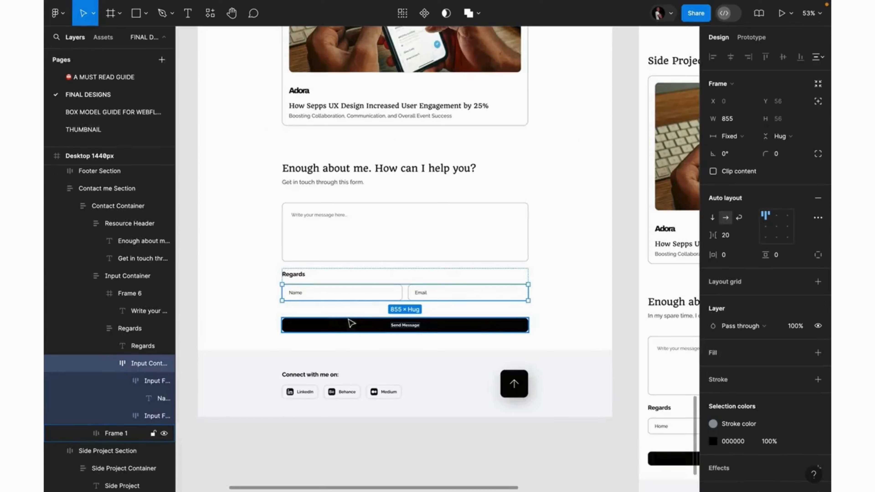
key(alt)
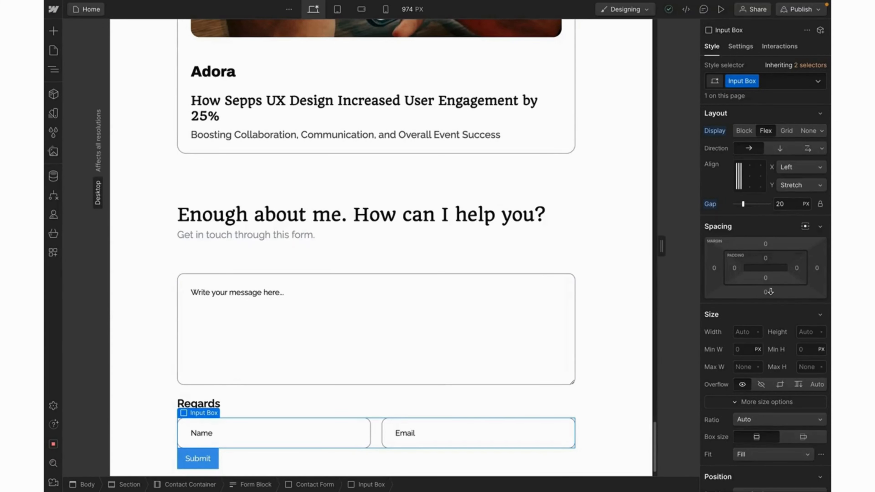
click(767, 292)
text(61)
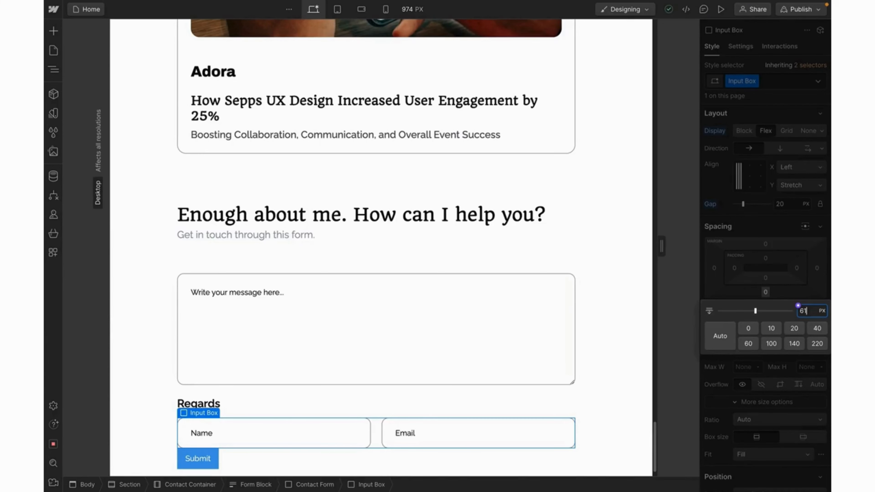
key(Return)
scroll(572, 326, down, 2)
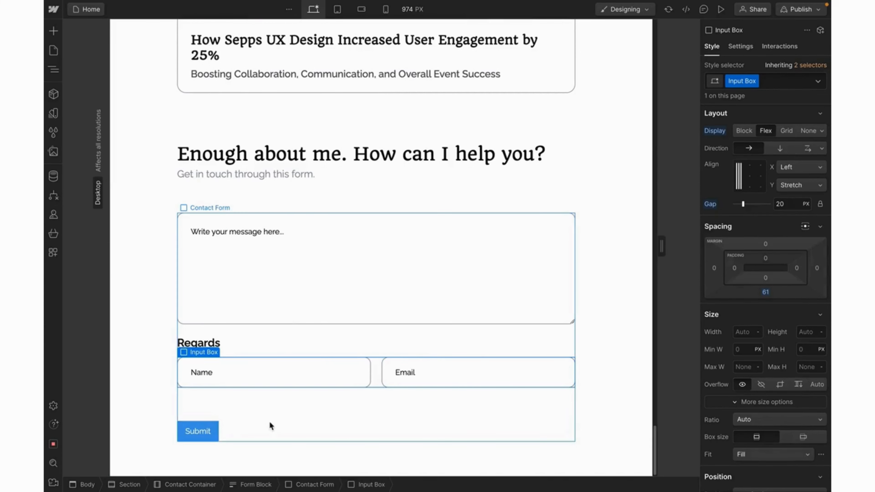
Change the submit button's text to "Send Message"
click(210, 431)
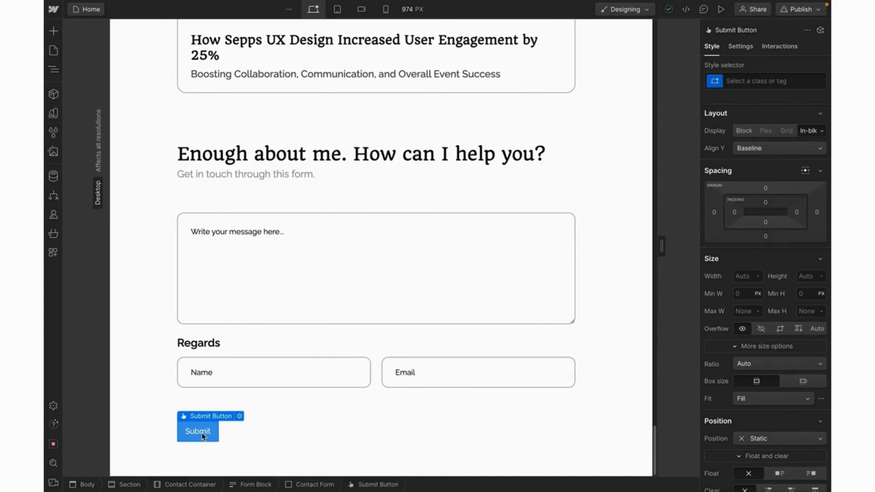
click(240, 418)
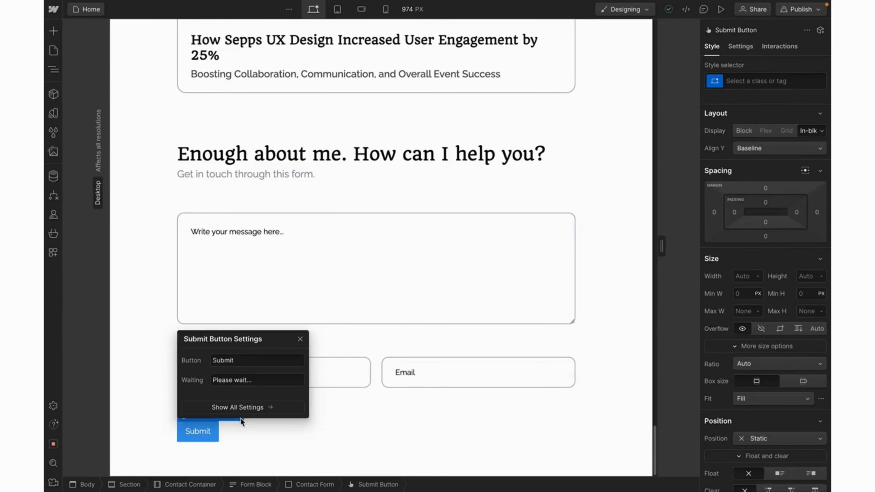
double_click(233, 362)
text(Se)
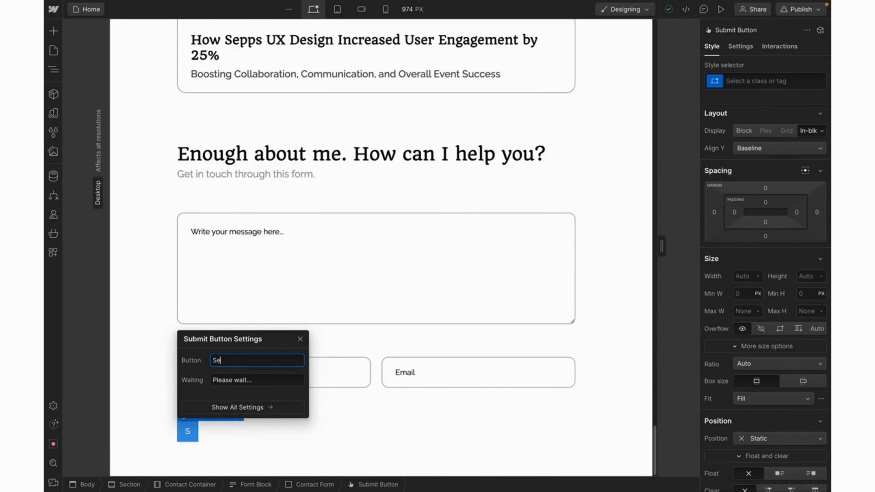
text(nd Message)
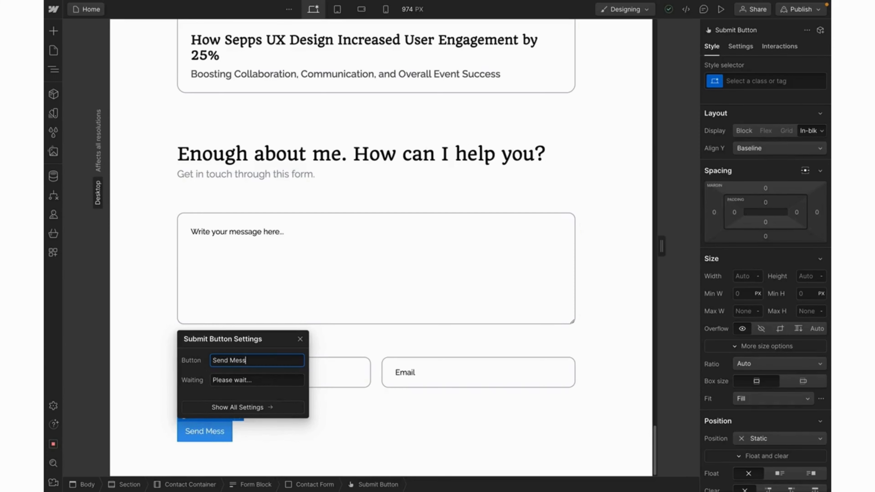
key(Escape)
Give the Send Message button a 12 px corner radius and the Primary Color as its background
scroll(790, 390, down, 15)
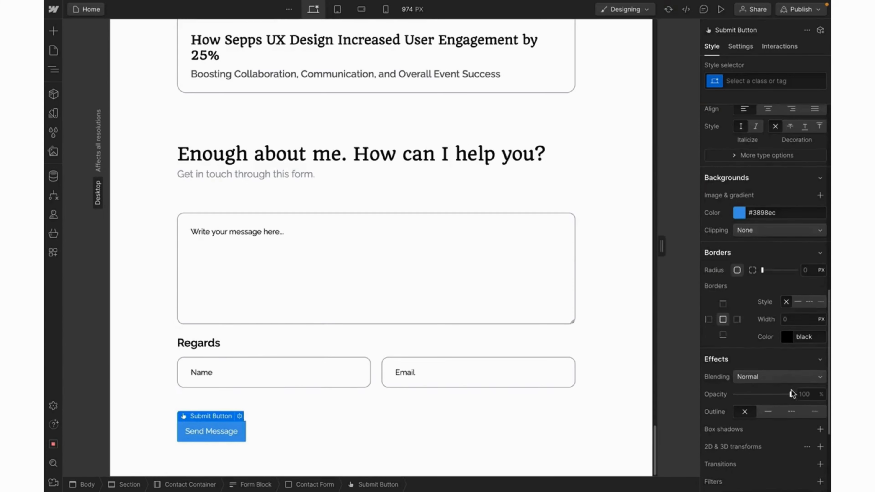
click(810, 270)
text(12)
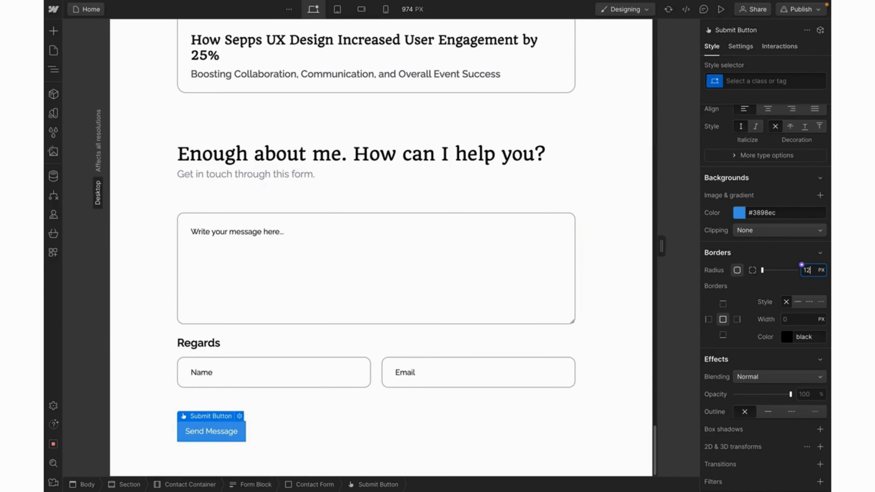
key(Return)
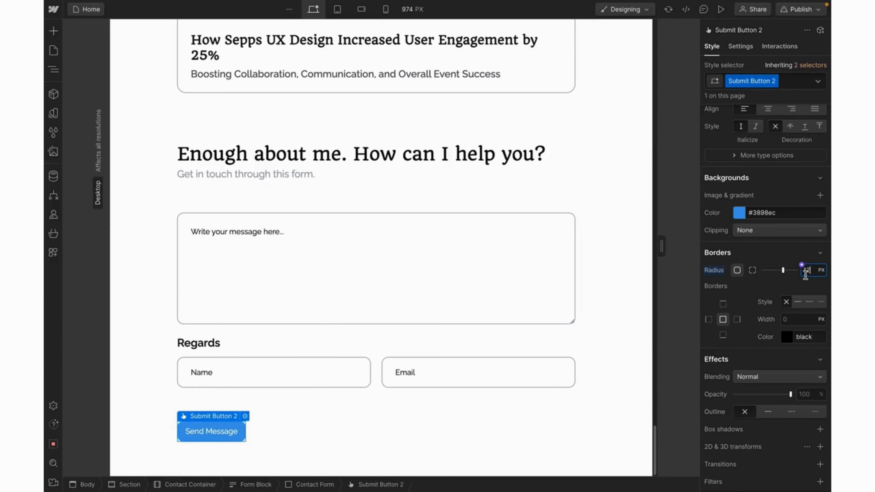
click(739, 213)
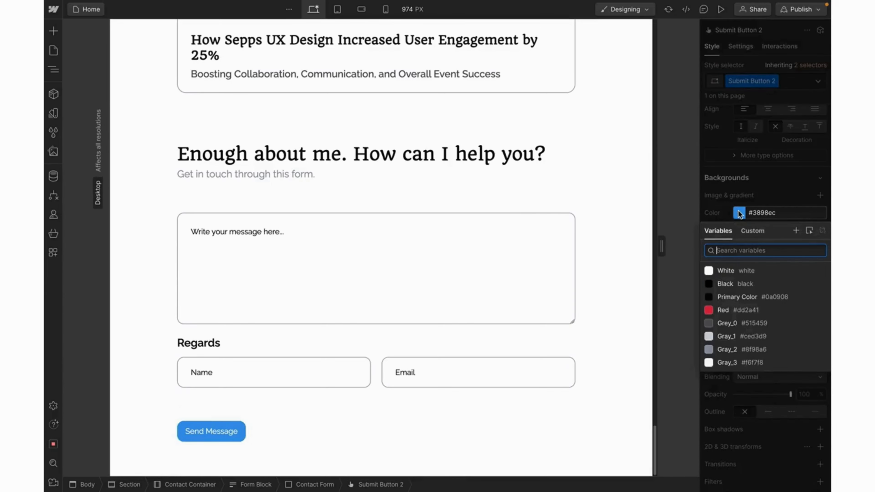
click(725, 283)
click(737, 297)
click(739, 297)
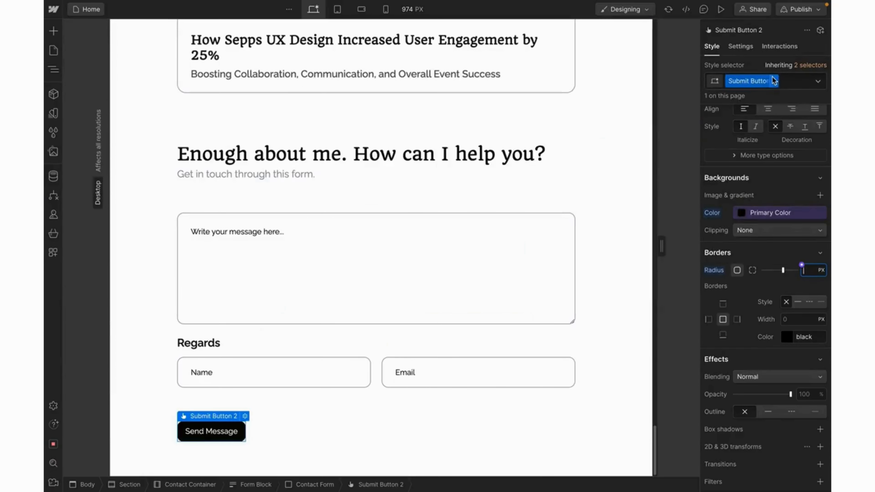
Rename the Send Message button's class to Primary Button
click(777, 82)
click(770, 94)
text(P)
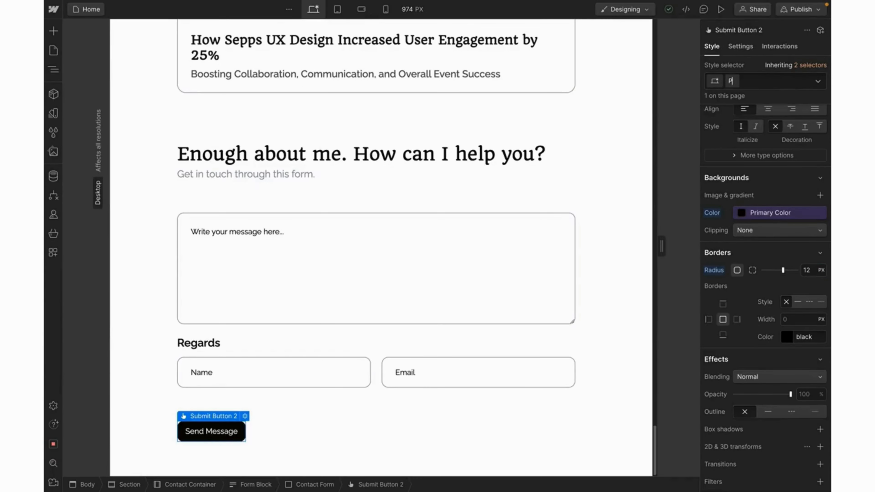
text(rimary Button)
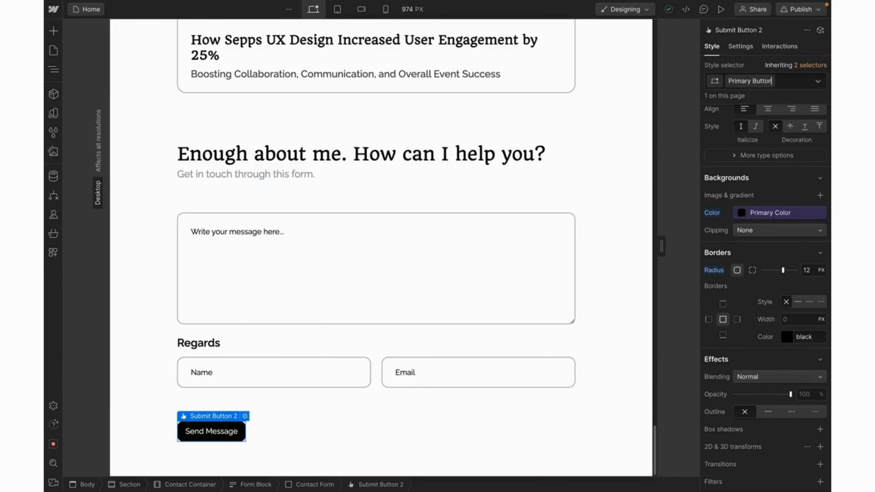
key(Return)
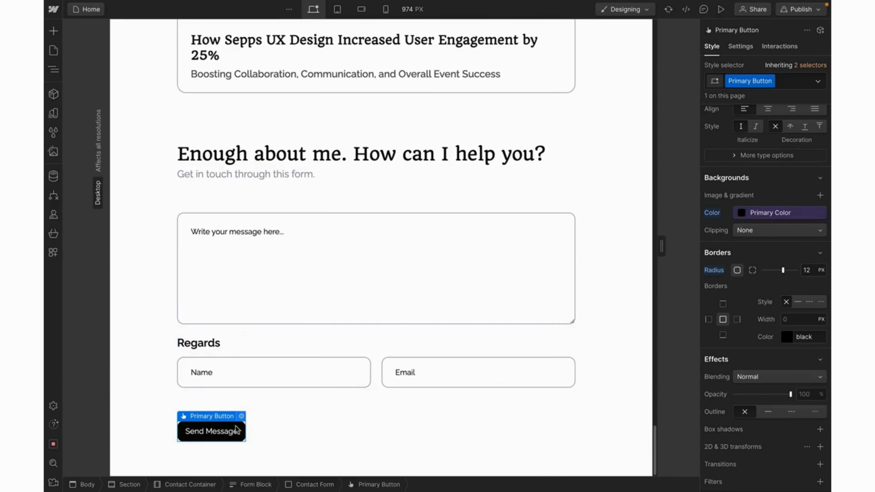
Set the Primary Button's font weight to 700 - Bold and its minimum height to 48 px
scroll(755, 245, up, 5)
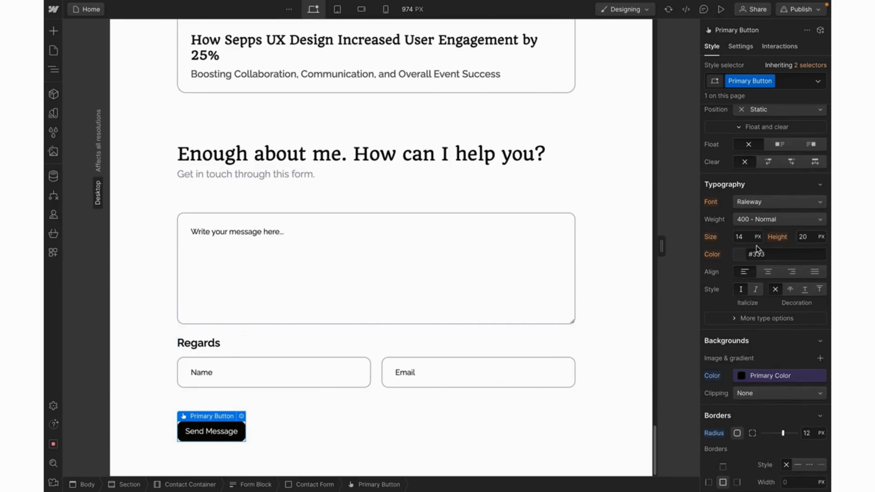
click(788, 223)
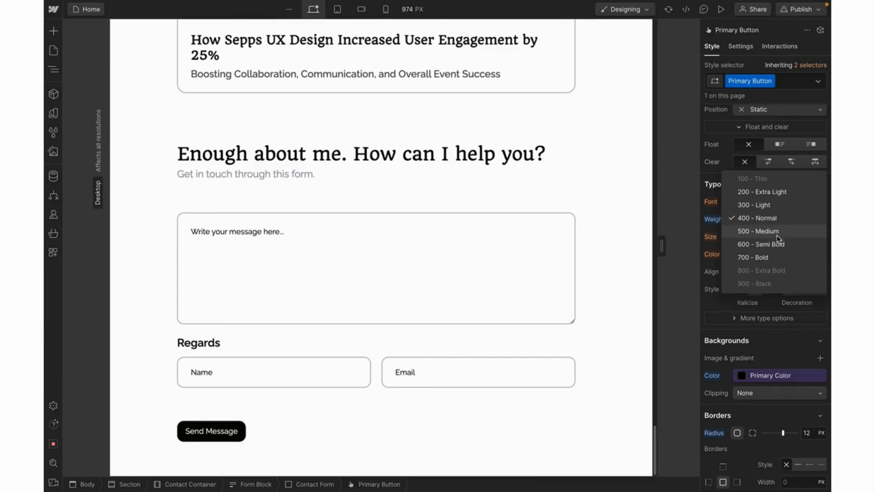
click(758, 256)
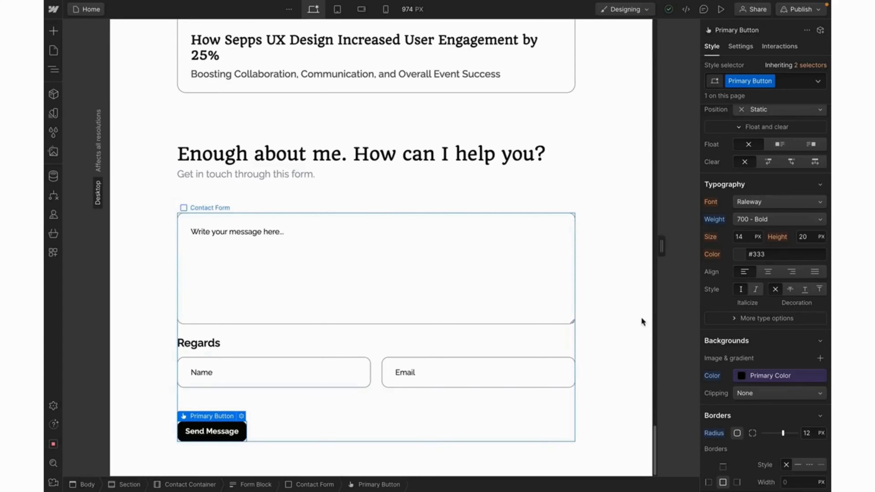
scroll(769, 235, up, 5)
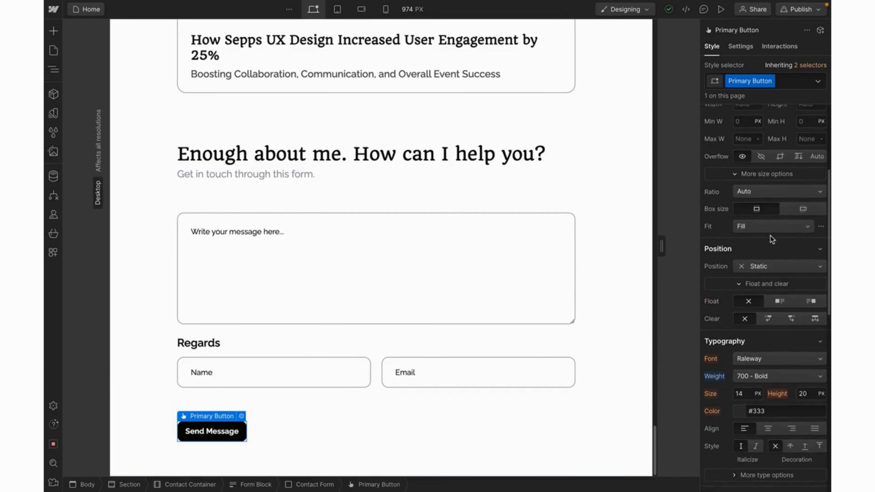
click(804, 146)
text(48)
key(Return)
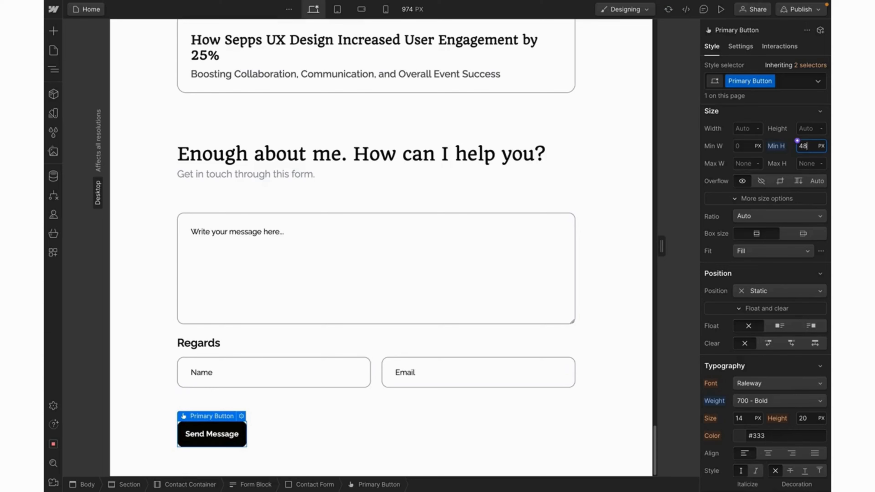
Set the minimum height of the Name field's Input Field class to 48 px
click(367, 368)
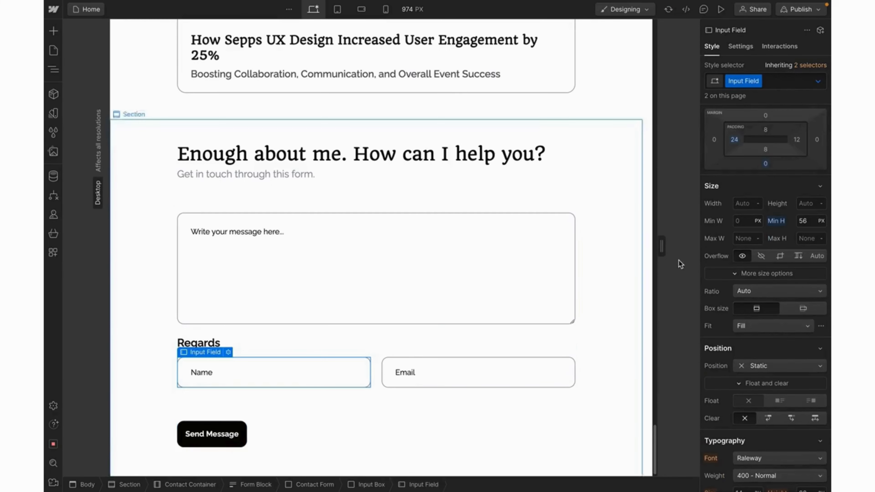
click(803, 216)
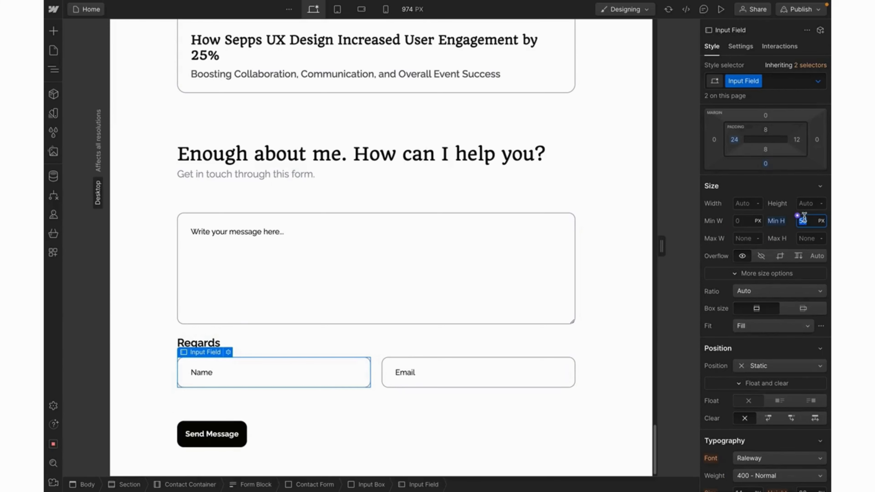
text(48)
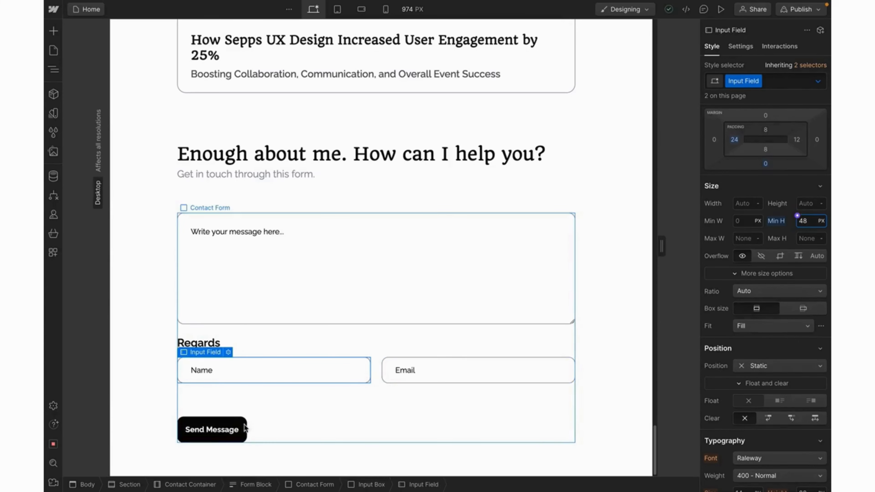
Change the Contact Form's layout to Flex with a vertical direction
click(224, 415)
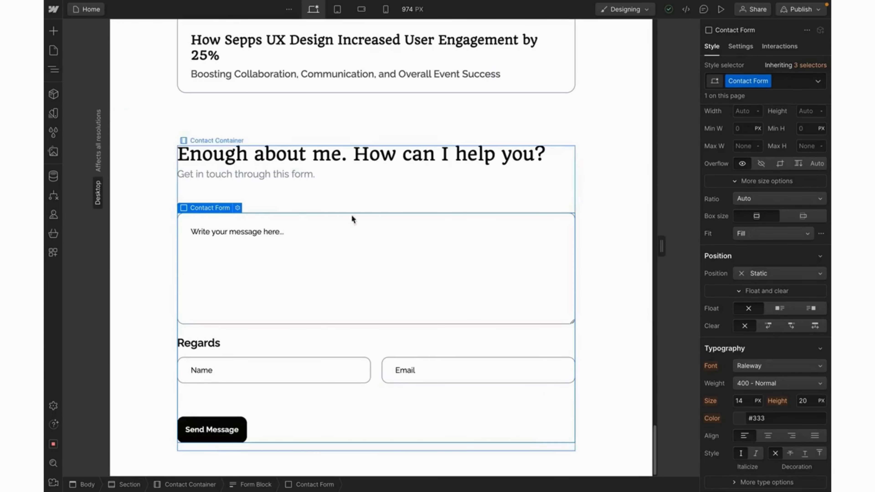
scroll(729, 172, up, 4)
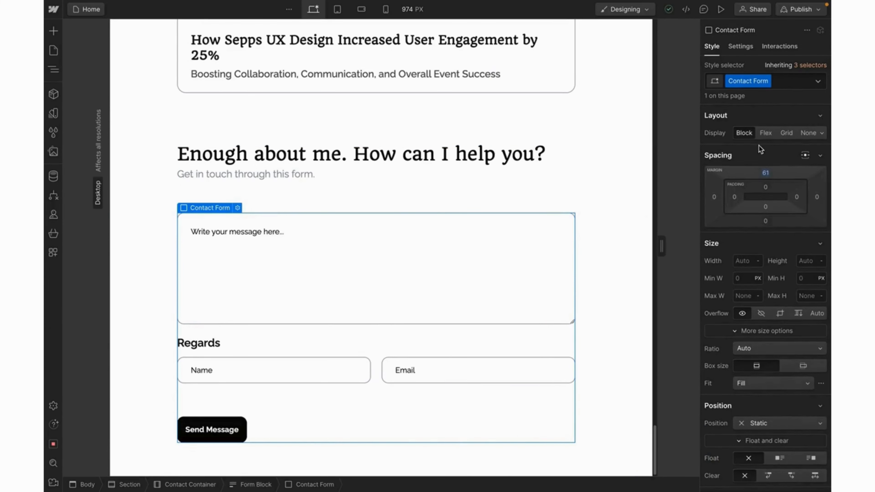
click(766, 133)
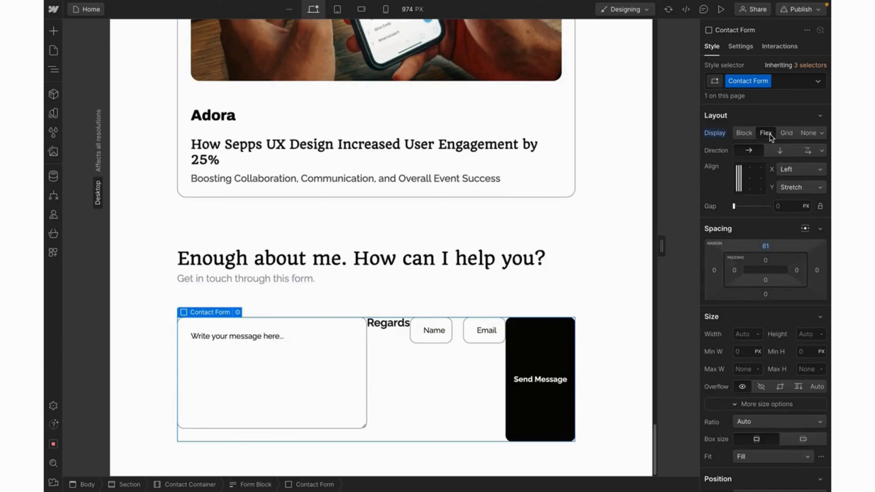
click(780, 152)
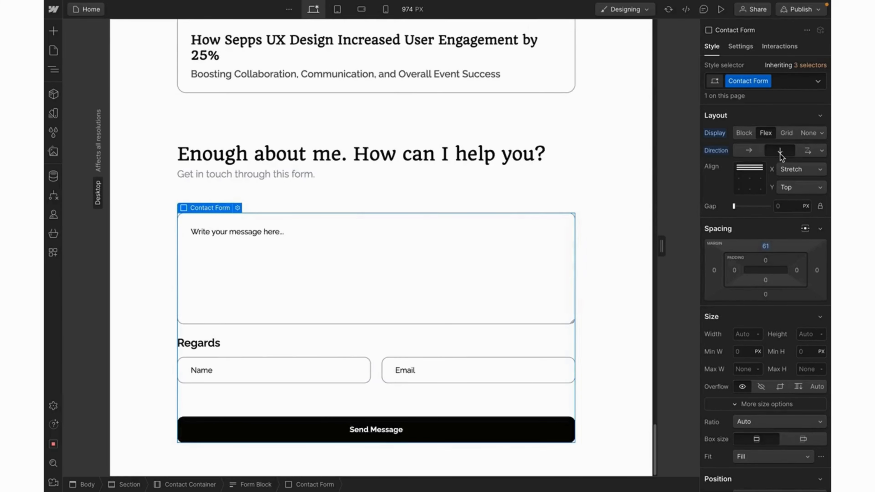
Check the contact section at a 1440 px canvas width and in the page preview, and return to the design view
click(408, 13)
text(1440)
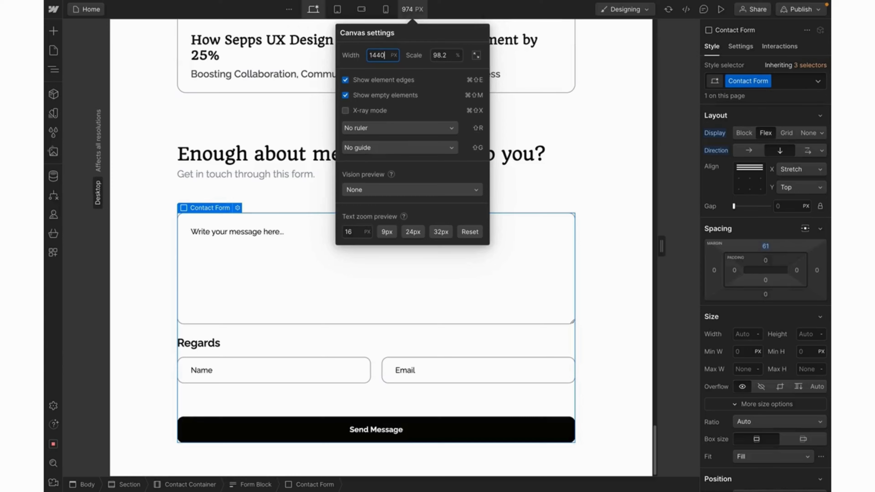
key(Return)
click(599, 278)
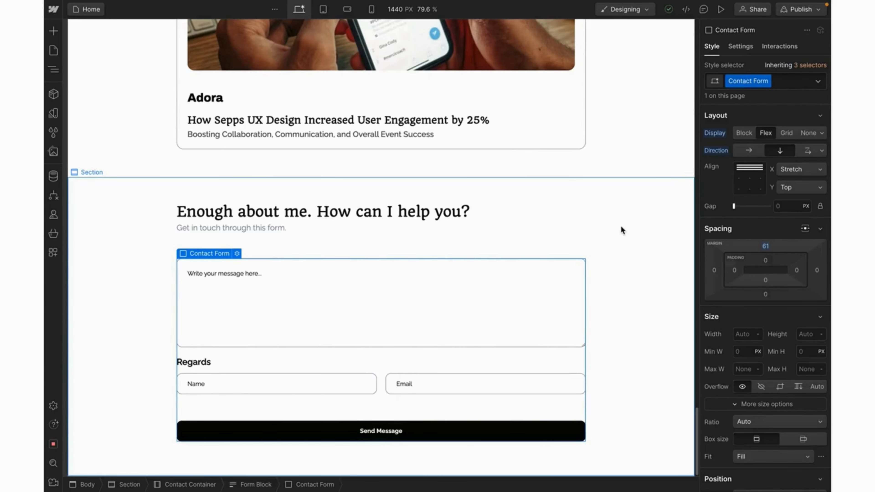
click(721, 10)
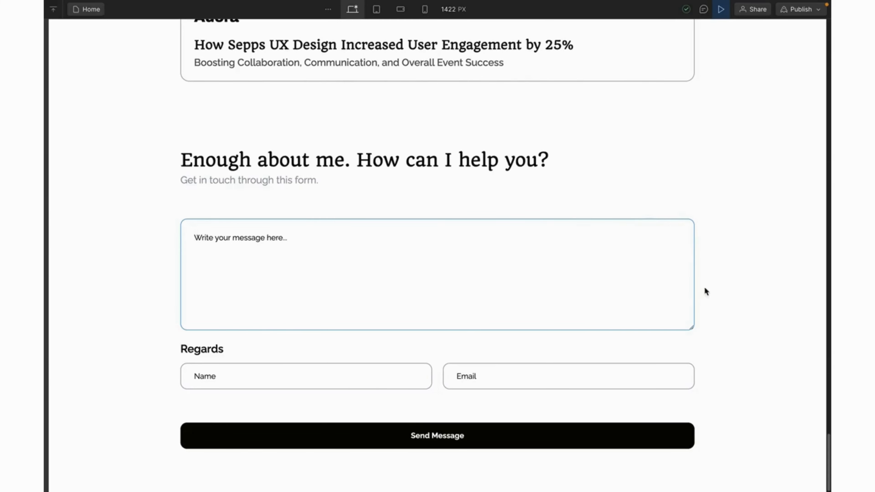
click(720, 10)
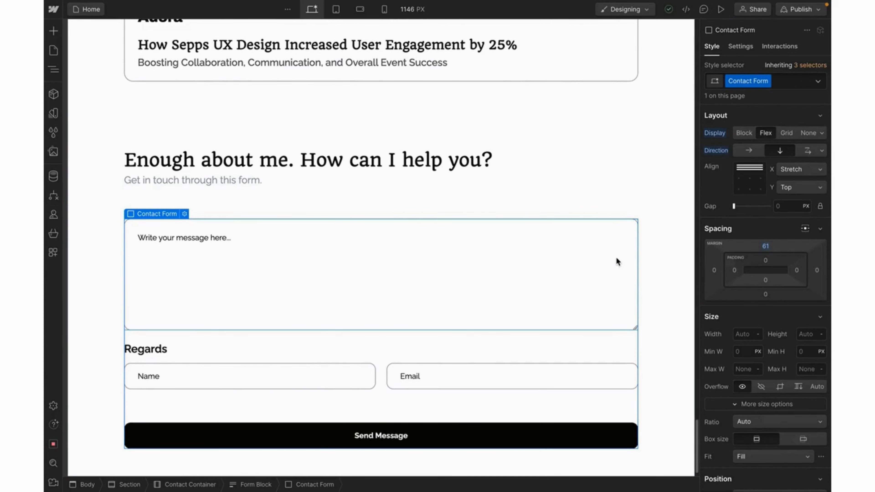
Set the border color of the message Text Area's Focused state to the Primary Color
click(617, 259)
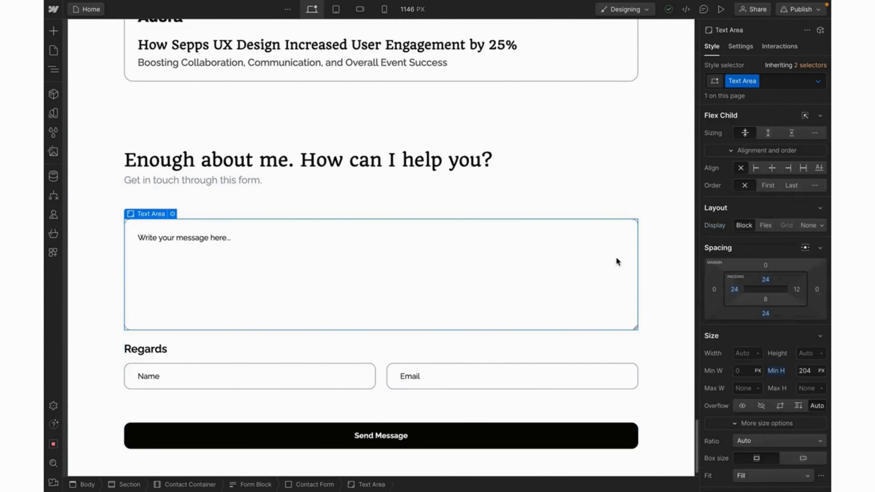
click(817, 81)
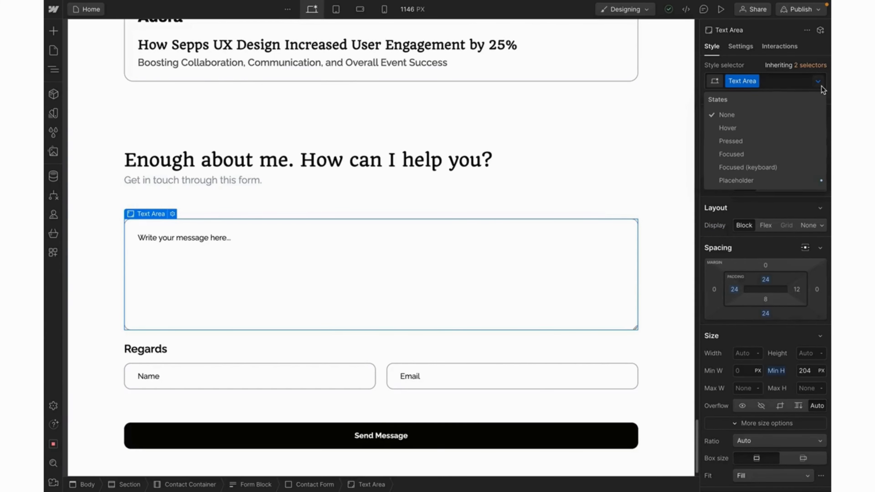
click(744, 154)
scroll(734, 298, down, 10)
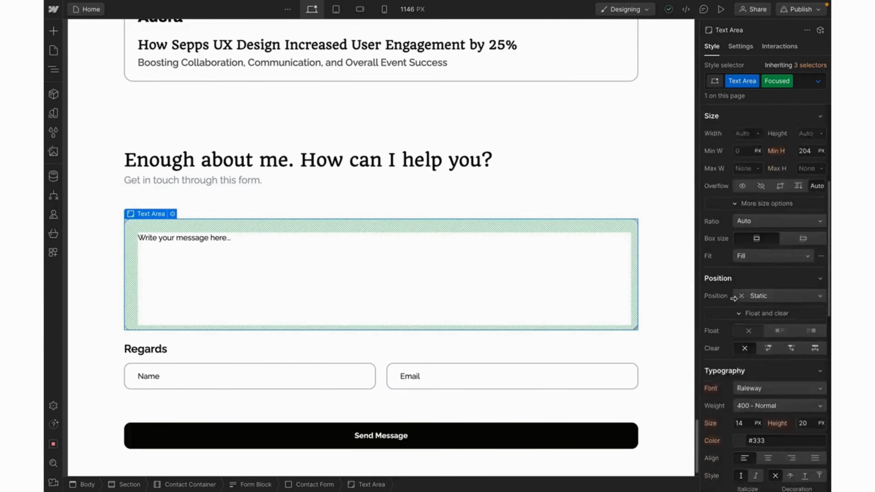
scroll(733, 298, down, 4)
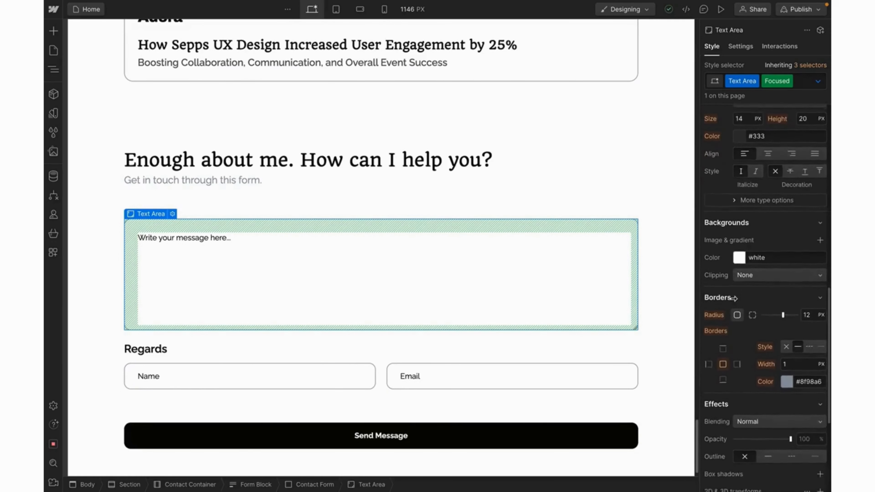
click(784, 265)
click(735, 350)
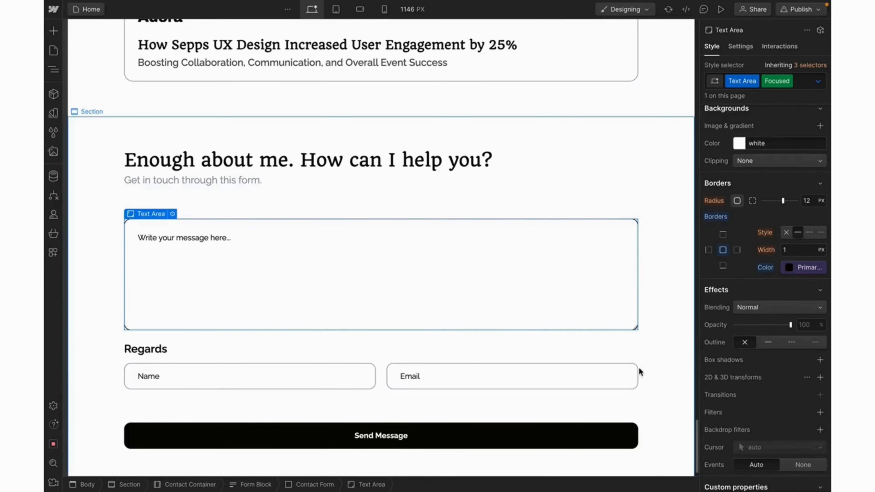
Set the border color of the Email Input Field's Focused state to the Primary Color
click(499, 369)
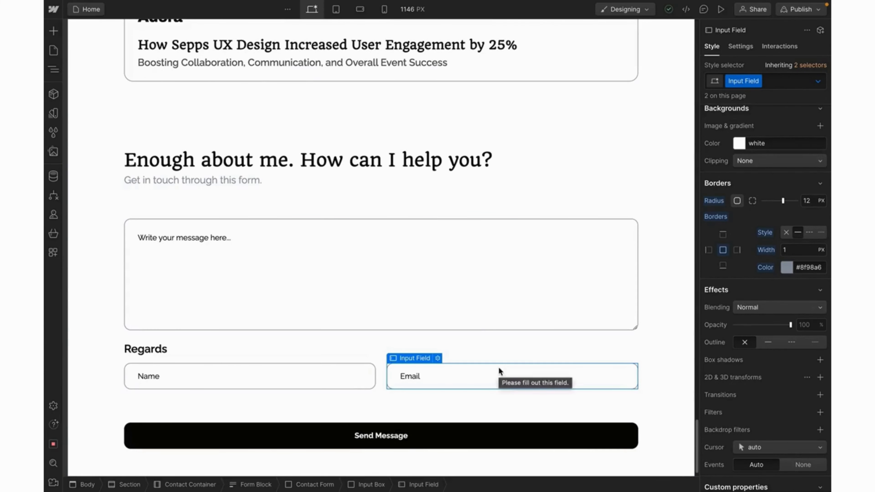
click(818, 82)
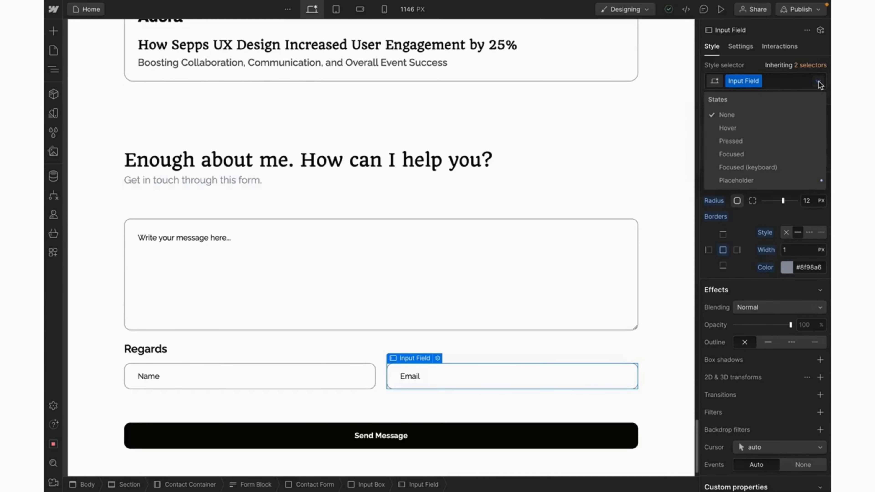
click(752, 155)
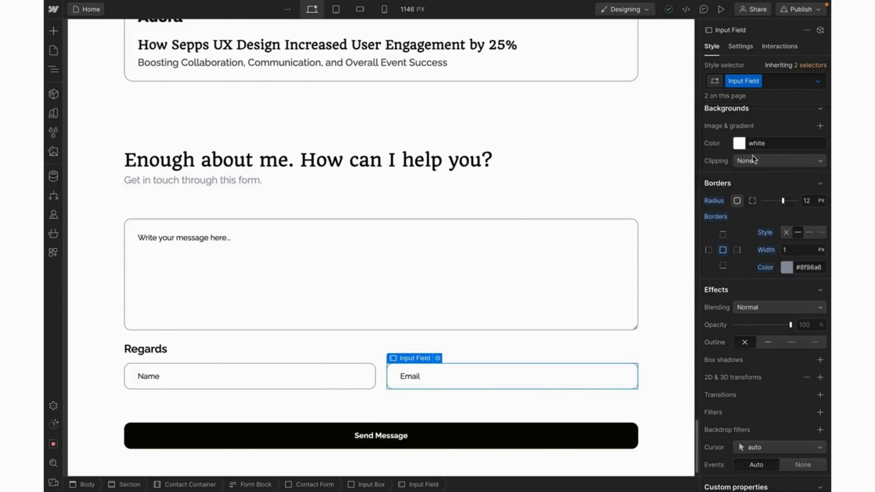
click(784, 264)
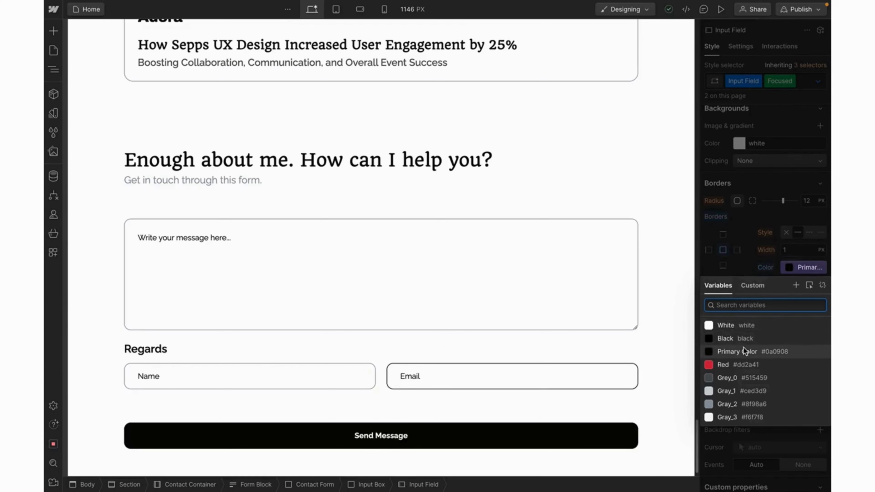
click(743, 348)
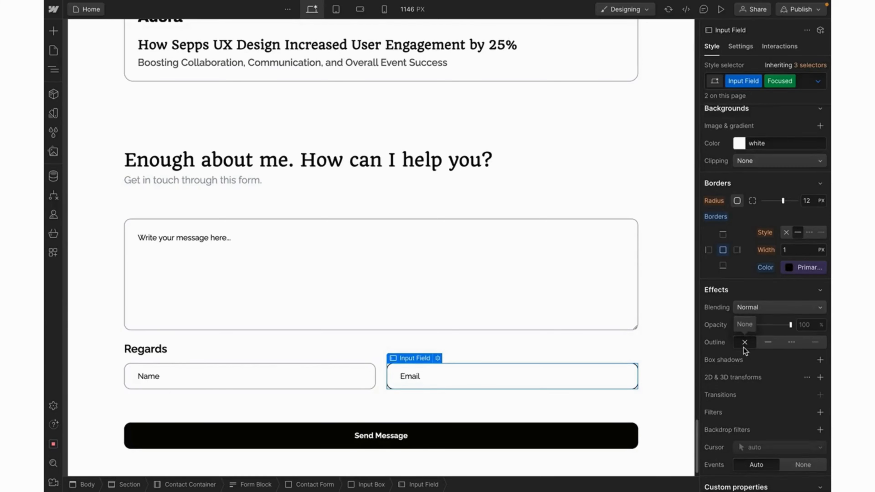
click(578, 380)
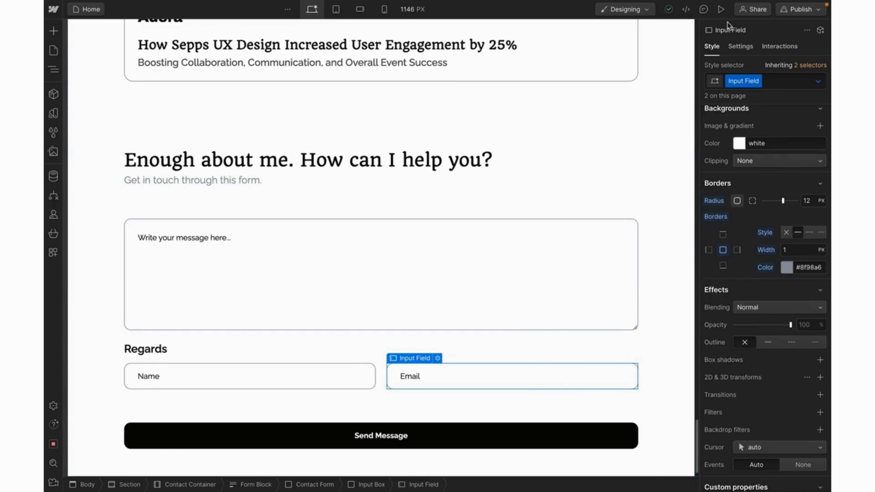
Check the contact form fields' focused borders in the page preview and return to the design view
click(720, 10)
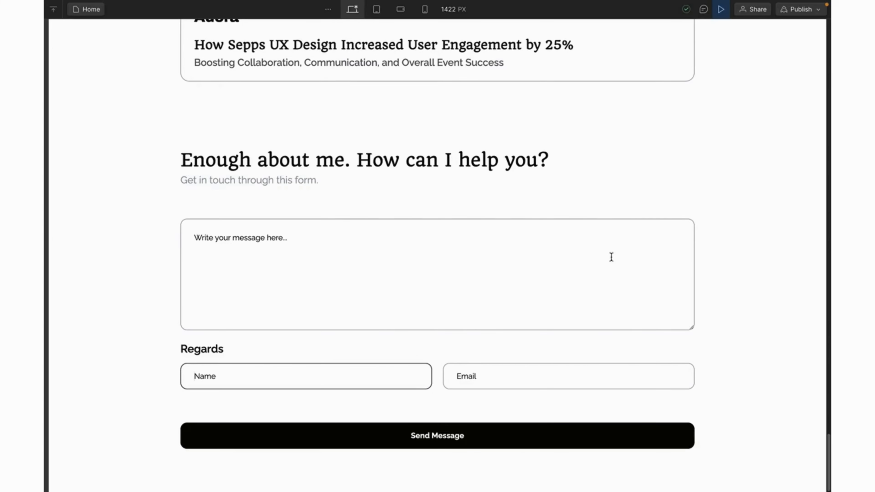
key(super+shift+p)
scroll(599, 226, down, 1)
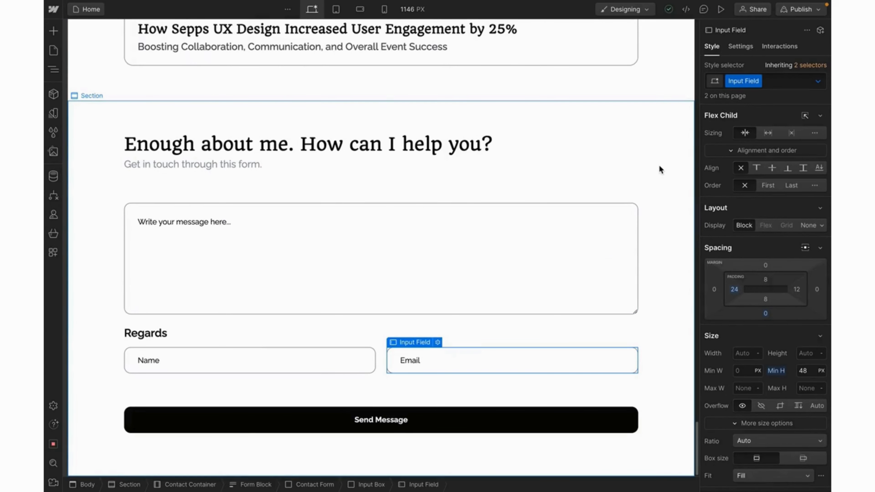
Test the contact form in the preview by filling the message, name and email fields with sample text and submitting it
click(721, 10)
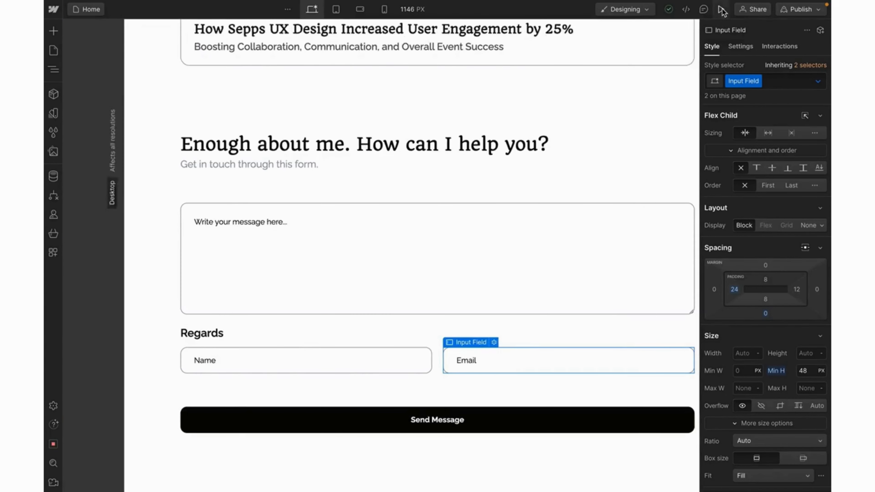
click(382, 266)
text(dhfdfdnjgm)
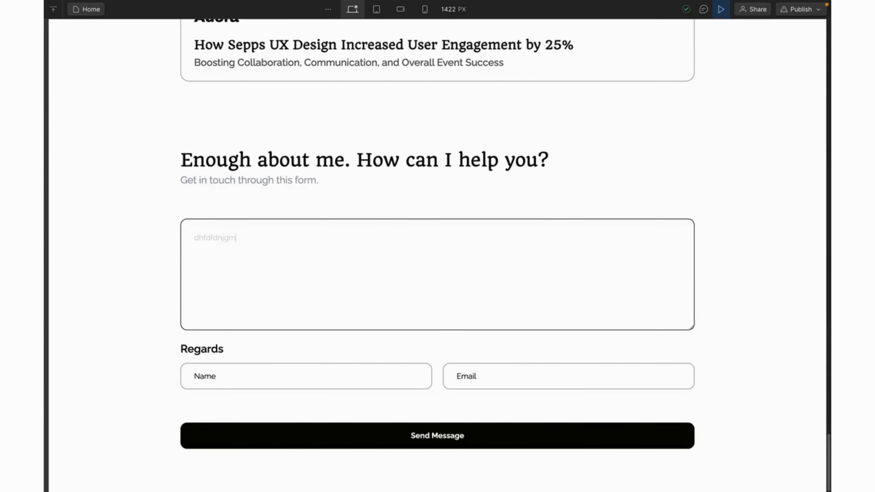
click(271, 374)
text(dscndsfs)
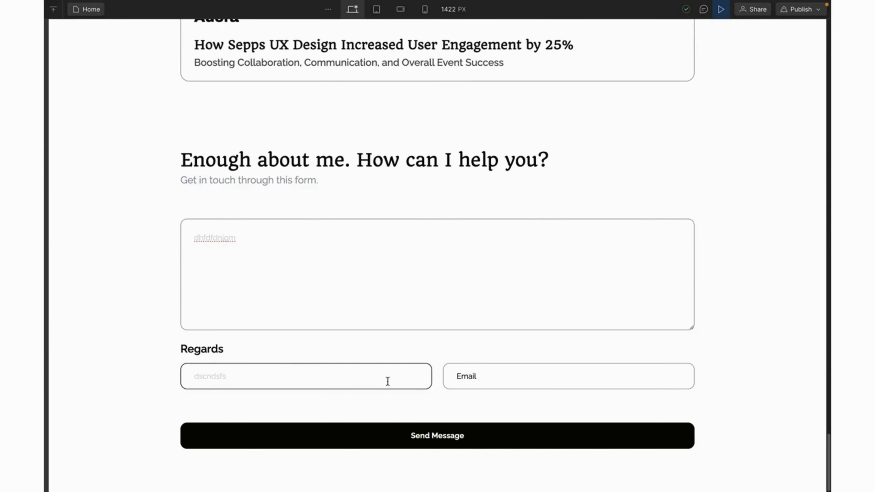
click(459, 375)
text(vdvdfnmd)
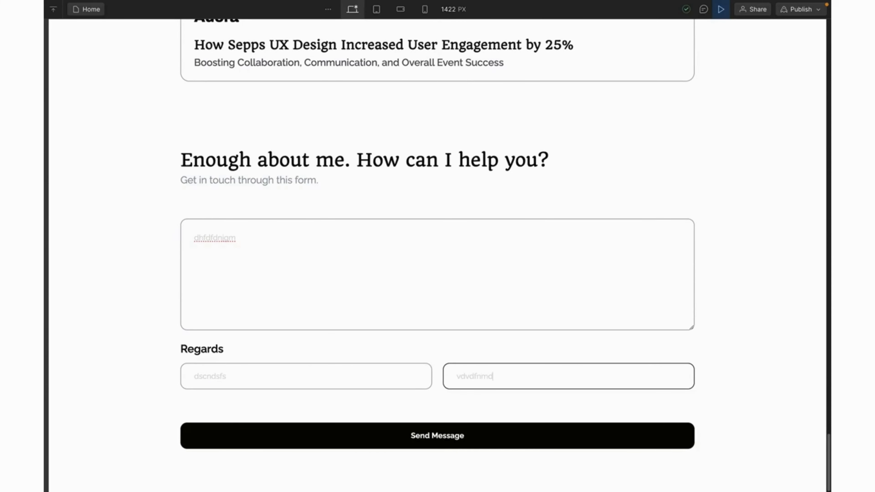
click(442, 431)
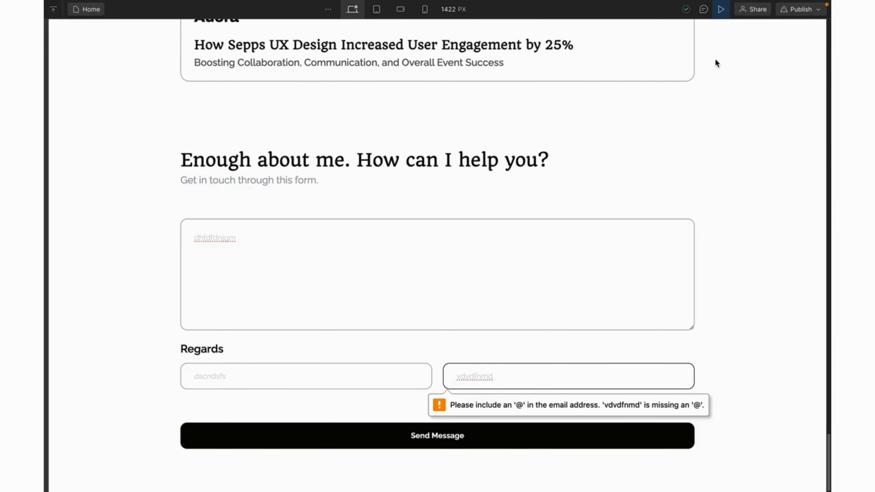
click(721, 11)
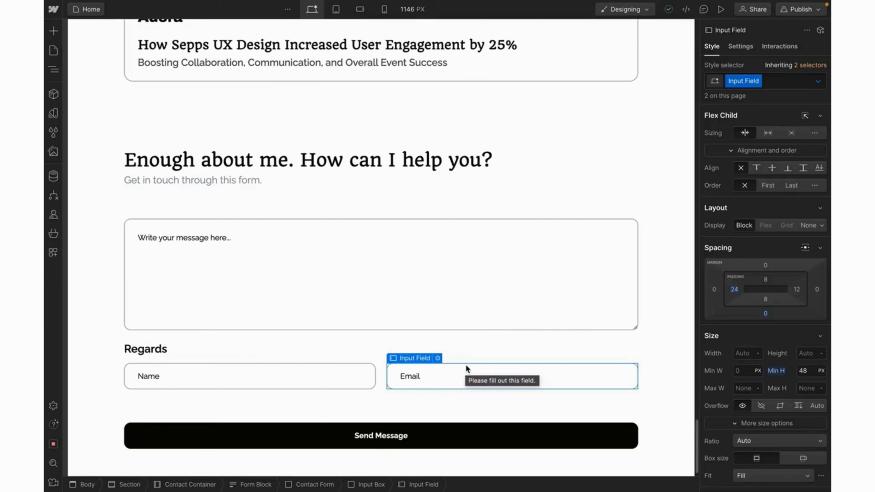
Review the Email and Name fields' text field settings, keeping the Name field's type as Plain
click(436, 359)
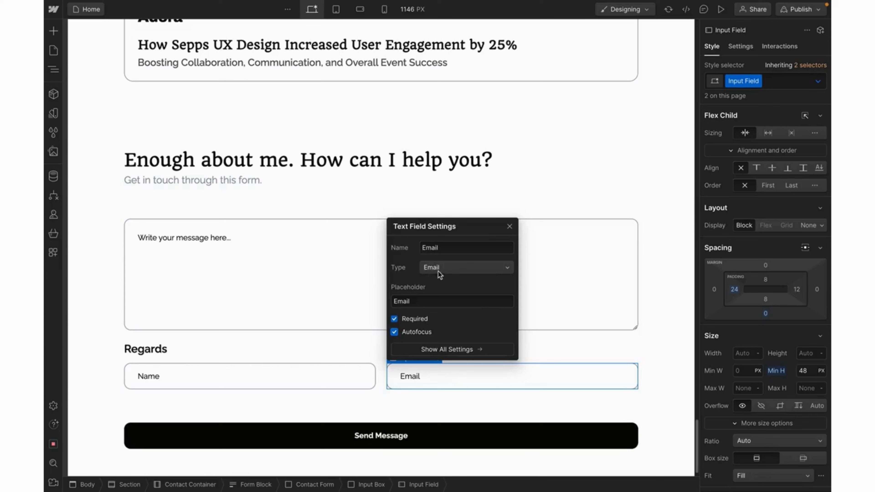
click(343, 366)
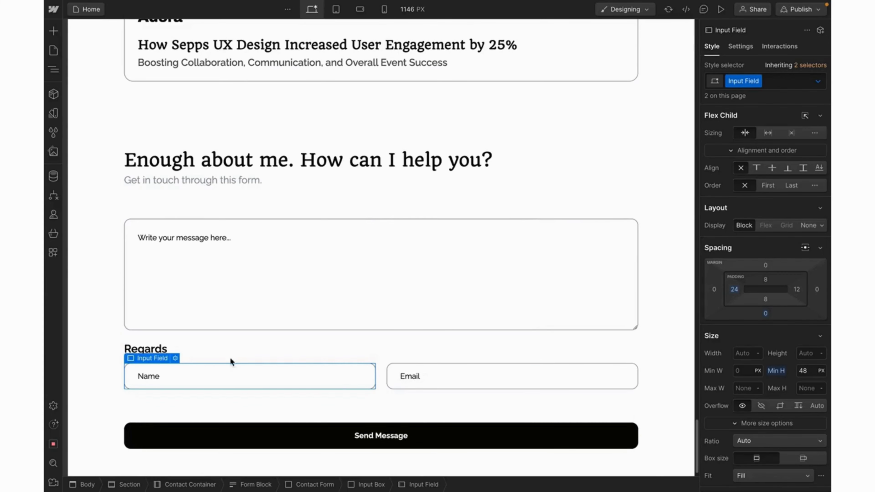
click(175, 359)
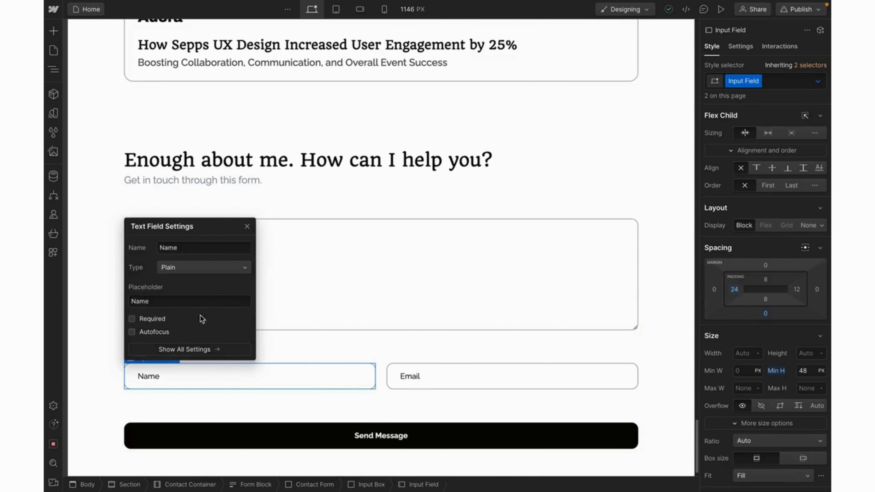
click(250, 273)
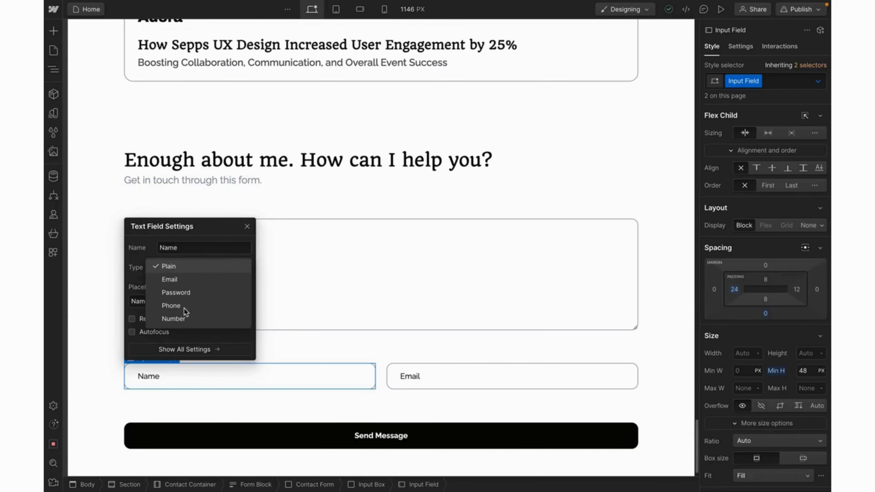
click(180, 268)
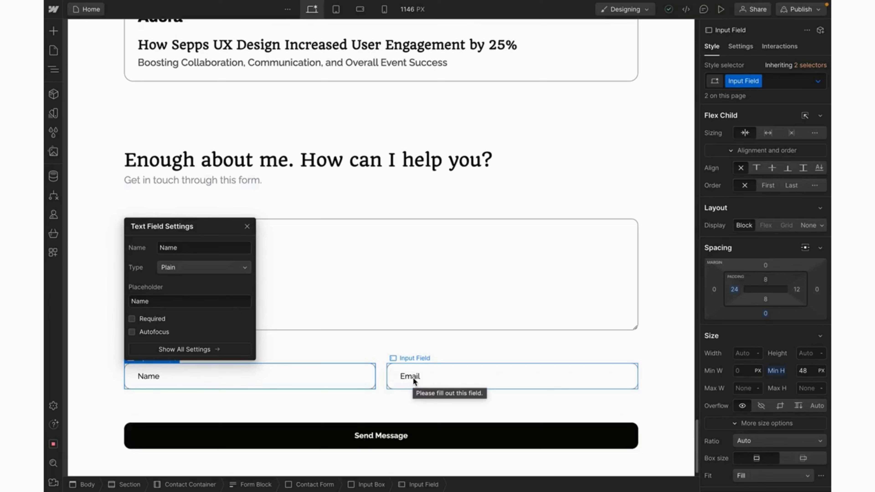
click(247, 226)
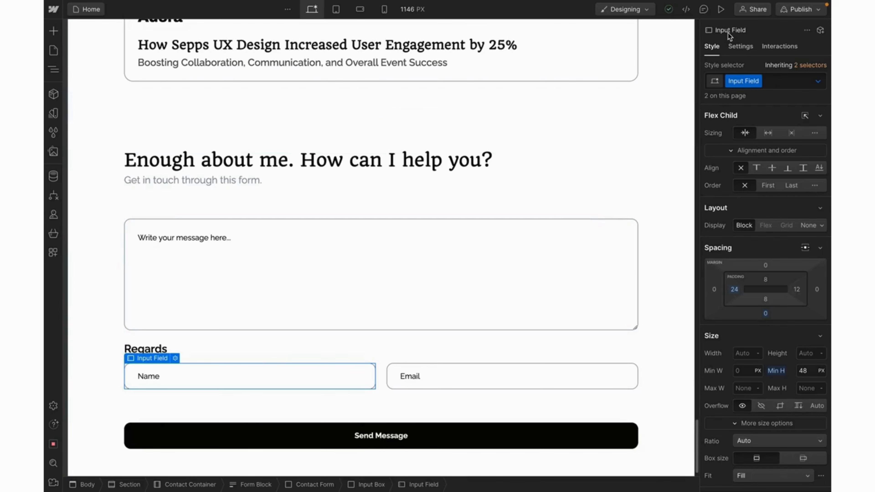
Check the color of text entered in the message area in the page preview
click(721, 10)
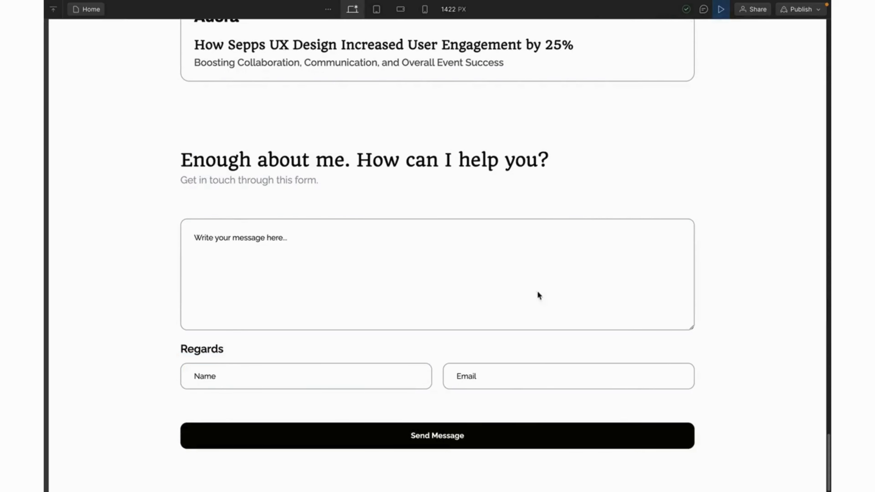
click(277, 239)
text(jkvnxkcvdfl)
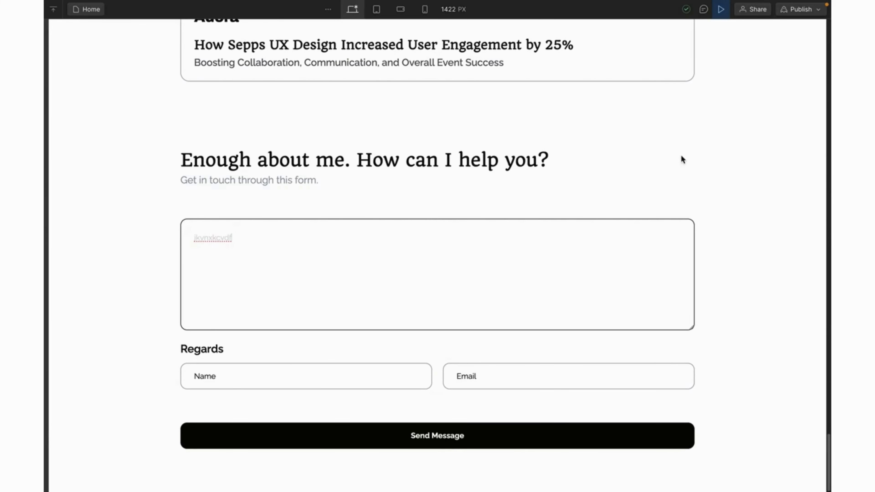
click(720, 9)
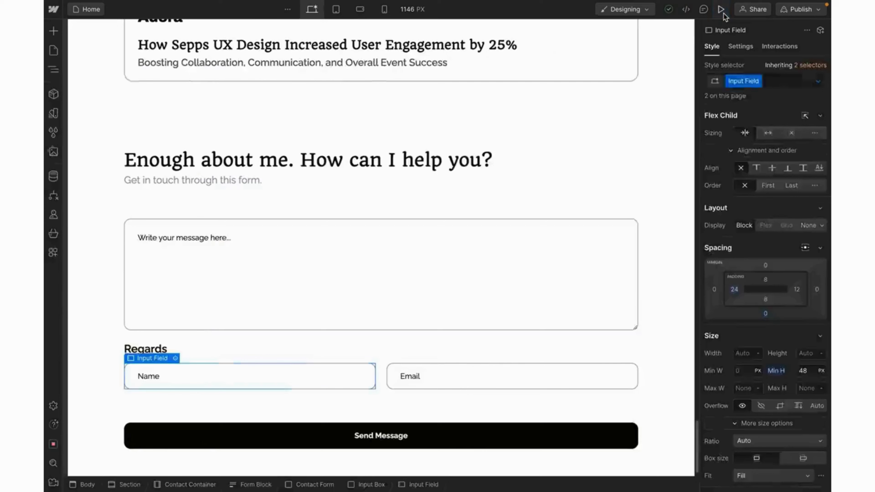
Set the text color of the message Text Area's Focused state to the Primary Color
click(239, 254)
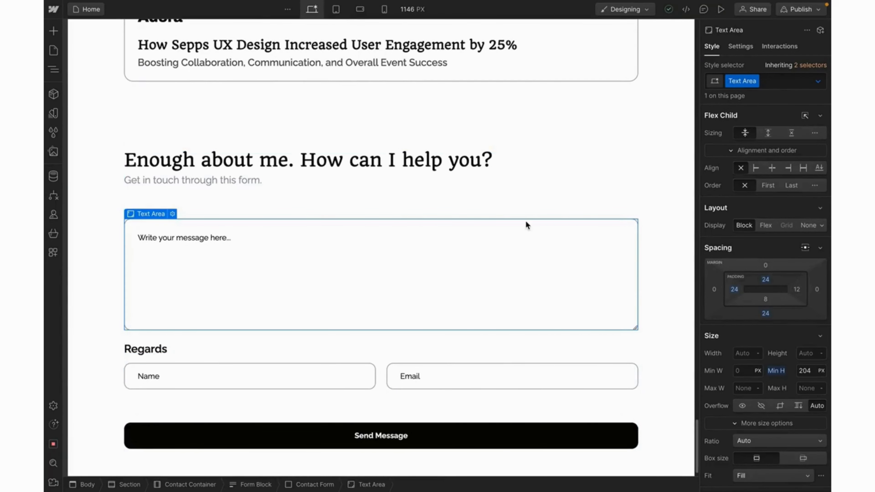
click(818, 80)
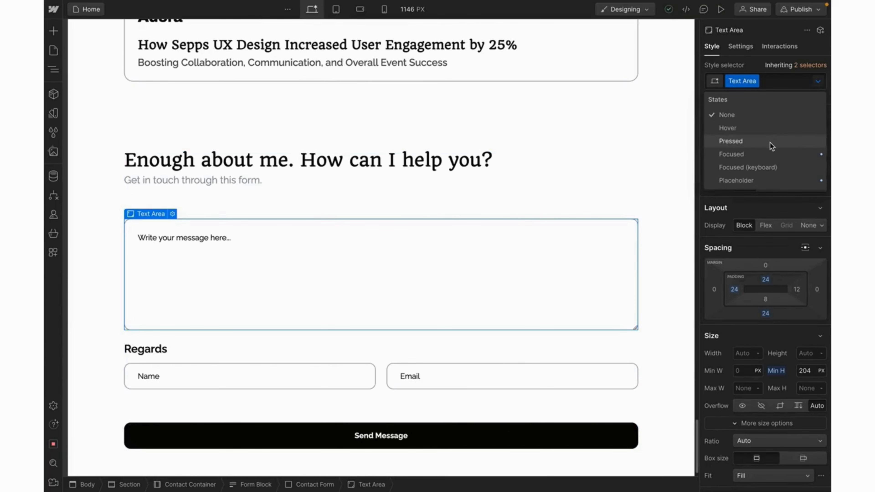
click(770, 154)
scroll(741, 290, down, 1)
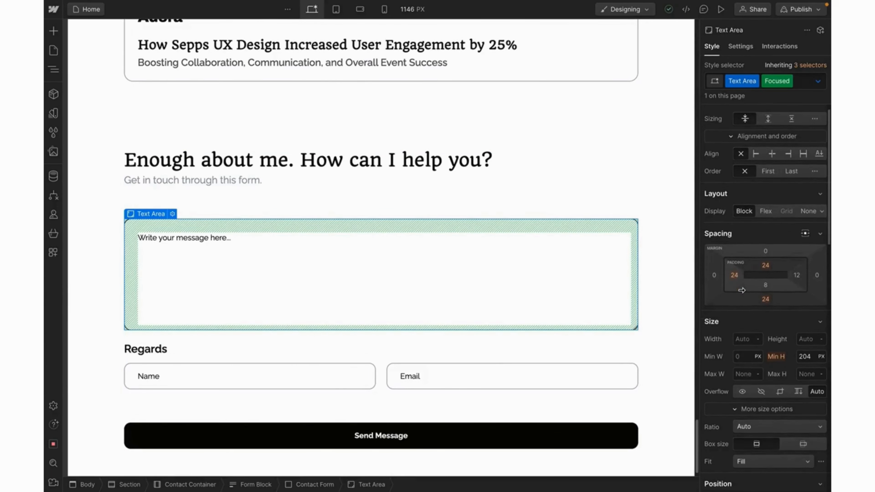
scroll(741, 290, down, 8)
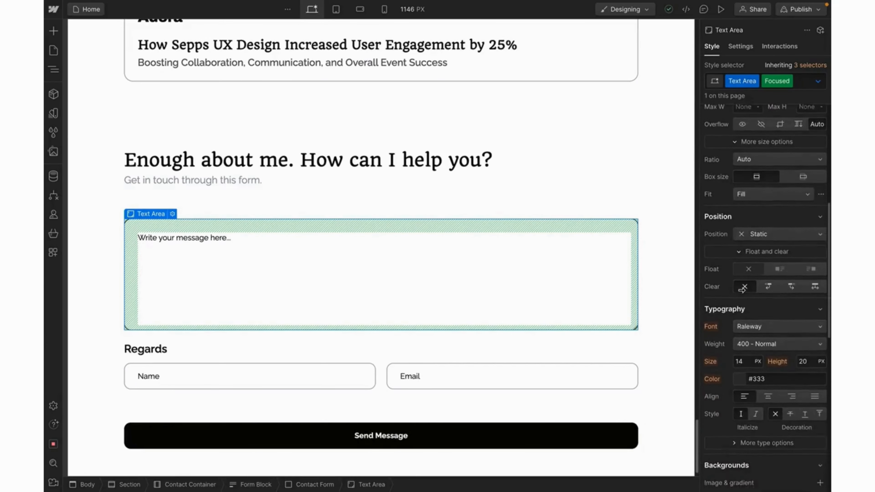
scroll(742, 289, down, 1)
click(737, 339)
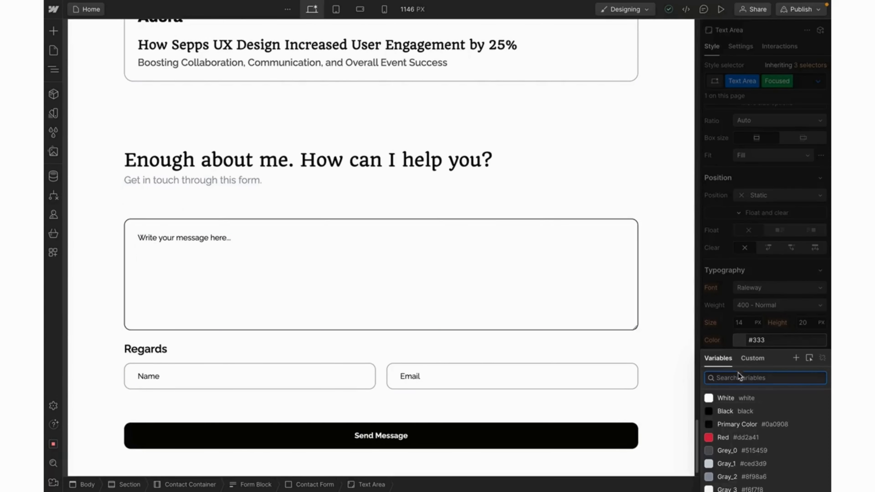
click(723, 425)
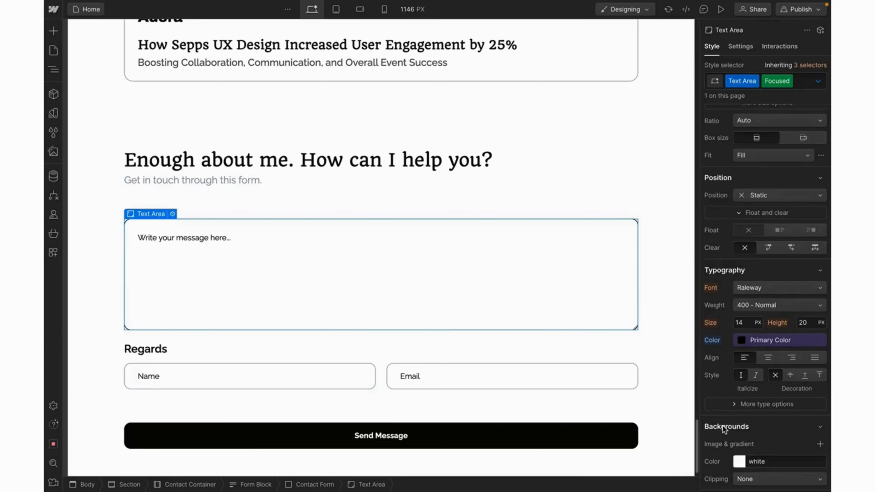
Enter sample text in the message area in the preview to check its focused text color, and return to the design view
click(721, 9)
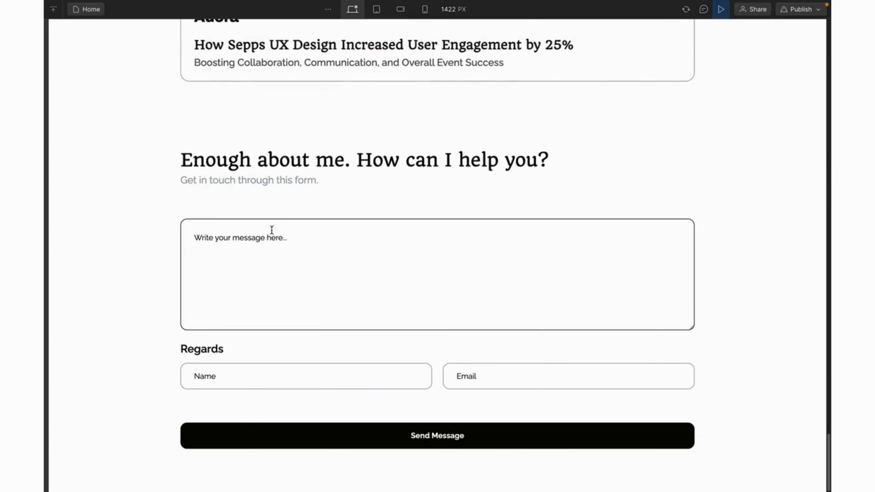
text(ndmvvndfvdgvdmfvfvmdfvd)
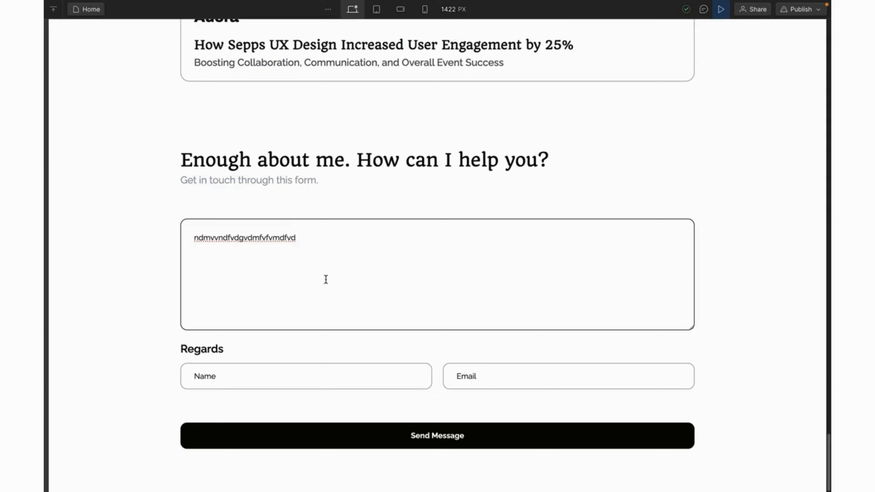
click(720, 9)
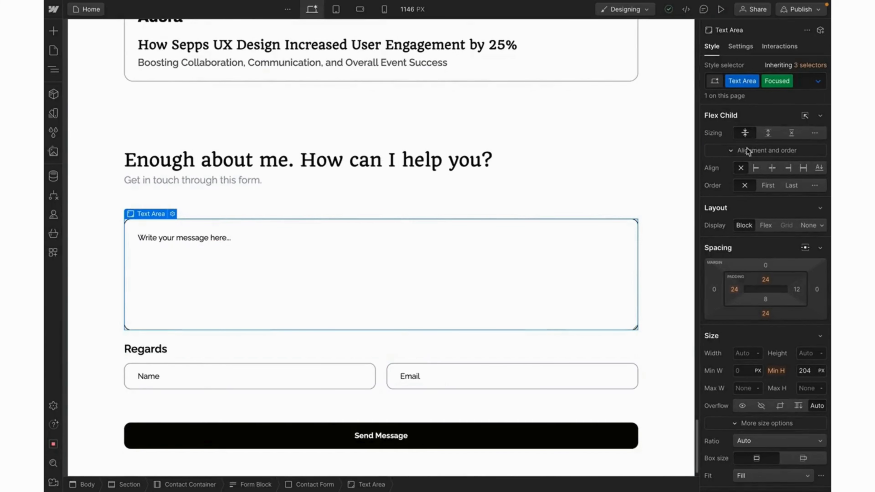
Return the message Text Area to the None state, and set the text color of the Email Input Field's Focused state to Primary Color
click(818, 82)
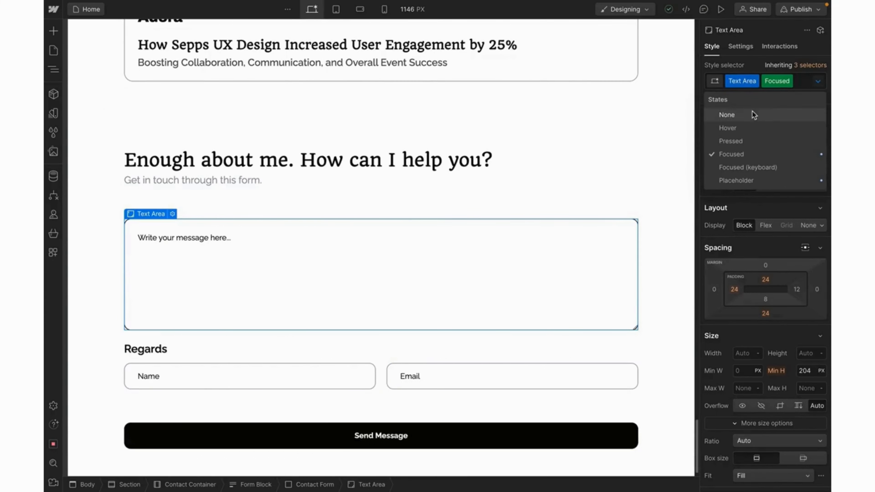
click(745, 118)
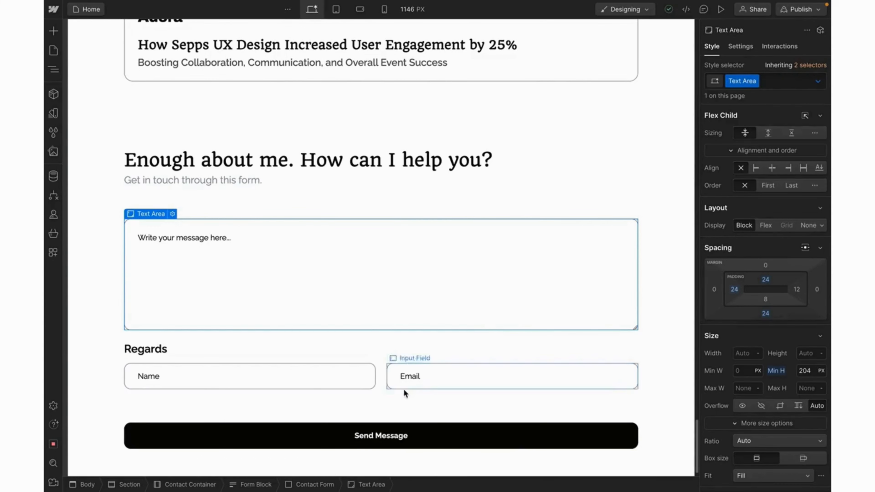
click(412, 381)
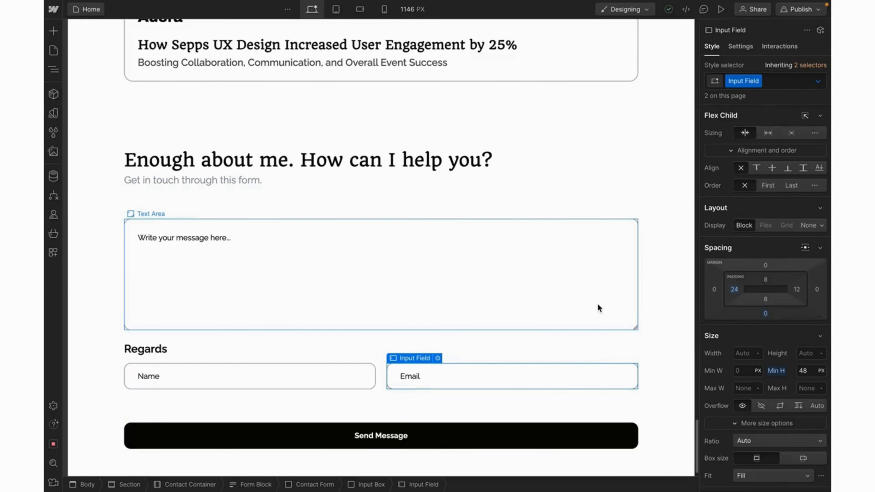
click(819, 81)
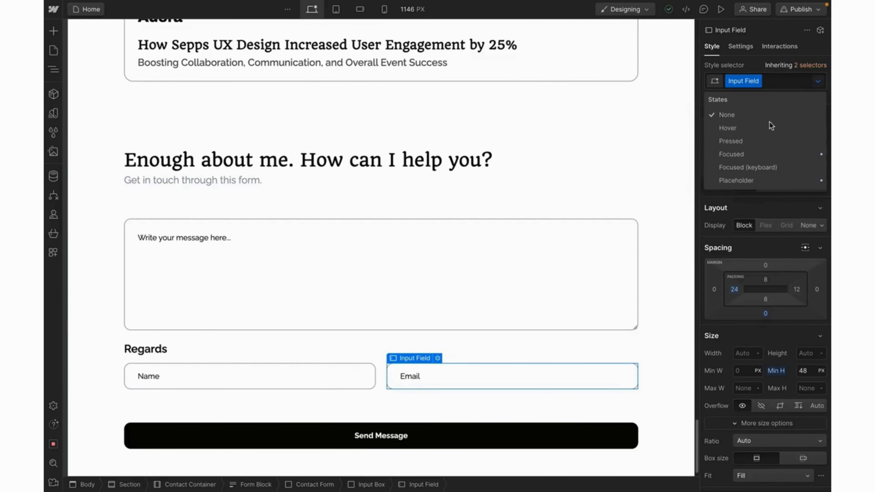
click(739, 154)
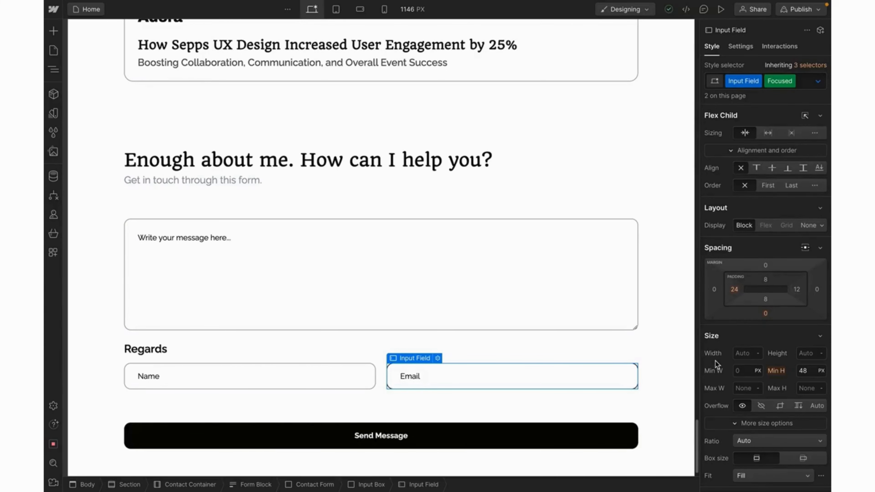
scroll(715, 360, down, 2)
scroll(715, 360, down, 4)
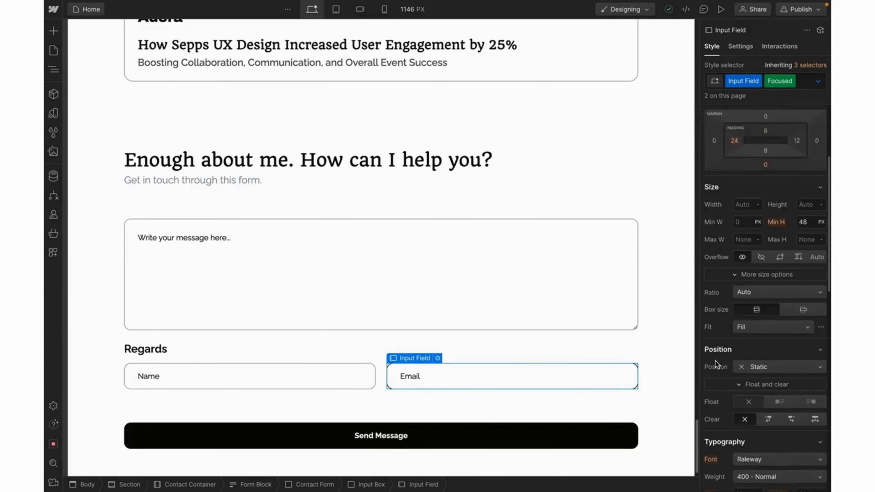
click(739, 471)
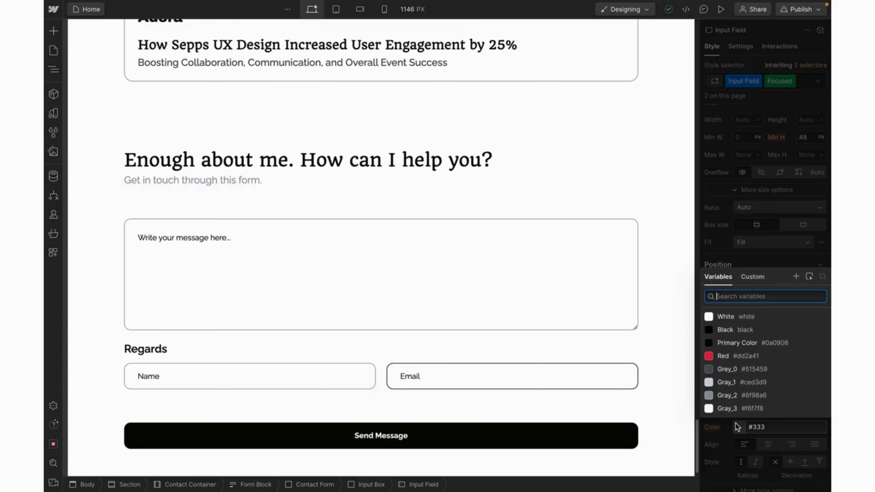
click(740, 345)
key(Escape)
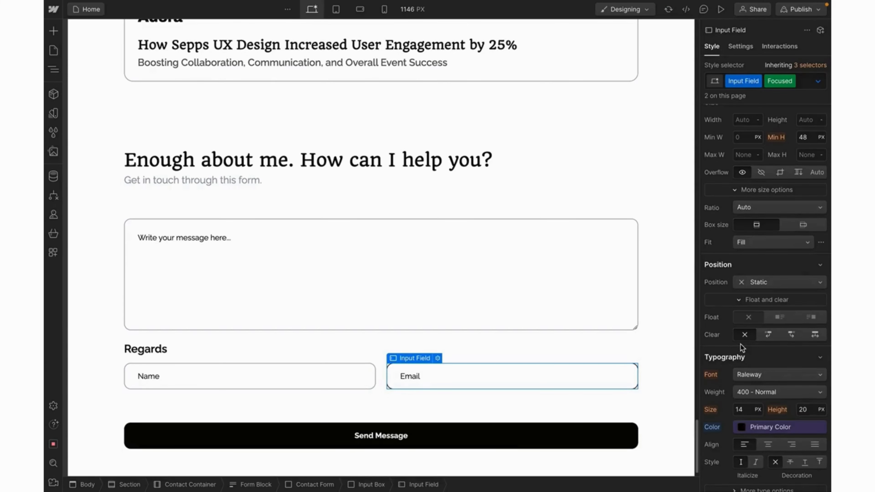
click(818, 82)
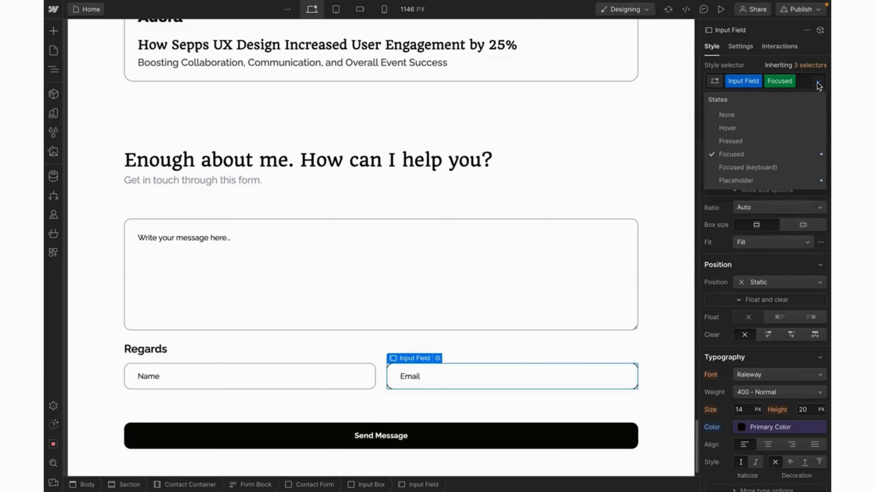
click(745, 115)
Enter sample text in the Email field in the preview to check its focused text color, clear it and return to the design view
click(721, 9)
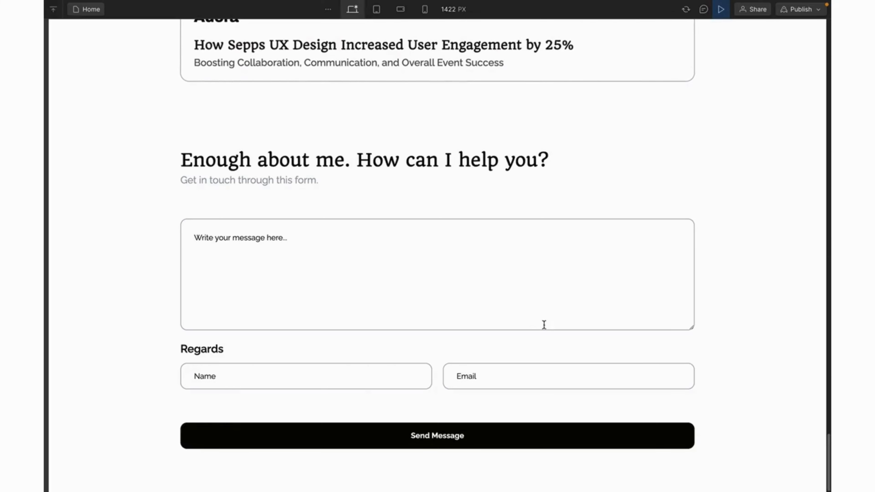
click(472, 377)
text(ncmxvvd)
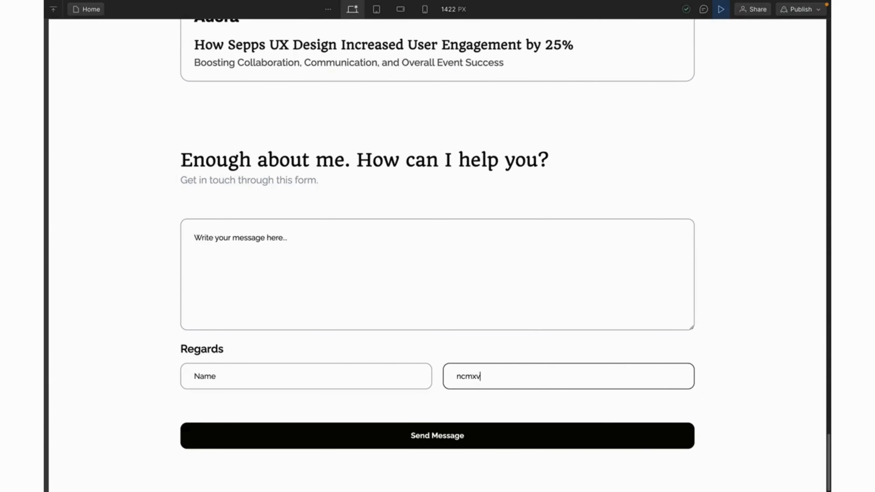
key(BackSpace)
key(BackSpace)
key(BackSpace)
key(BackSpace)
key(BackSpace)
key(BackSpace)
click(725, 16)
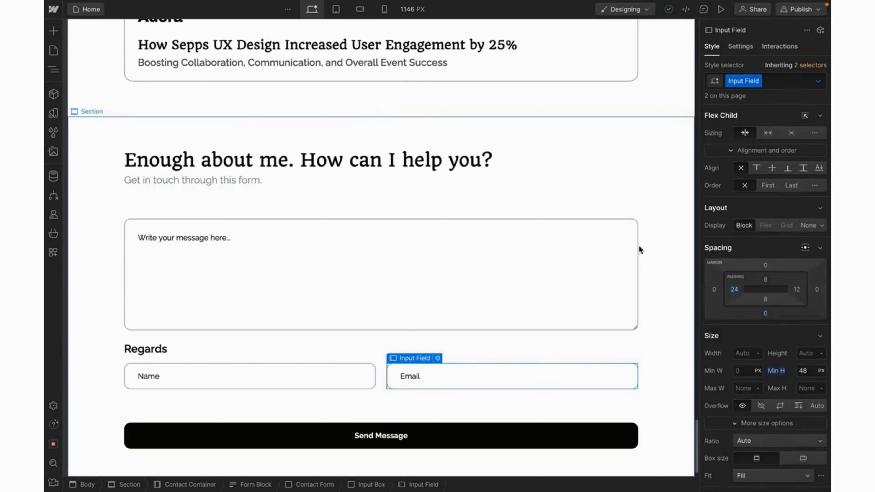
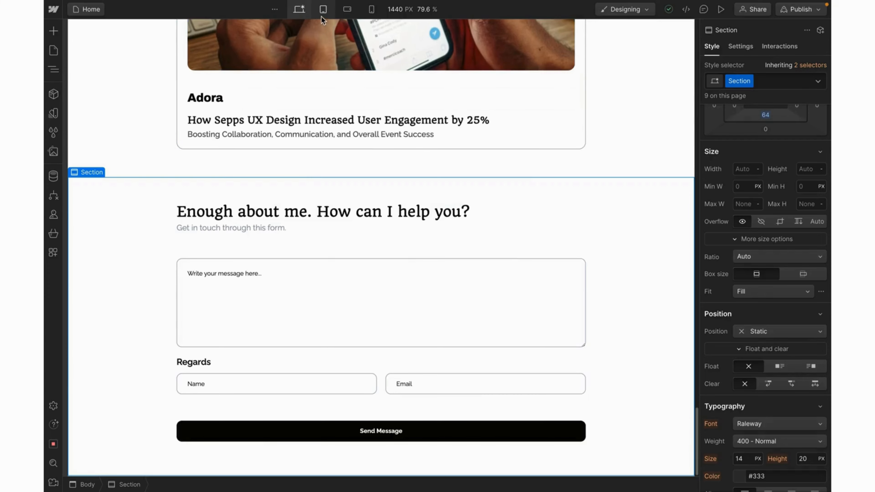
Check the contact form at the tablet breakpoint, then set the Name/Email Input Box's bottom margin to 40 px at mobile landscape
click(322, 14)
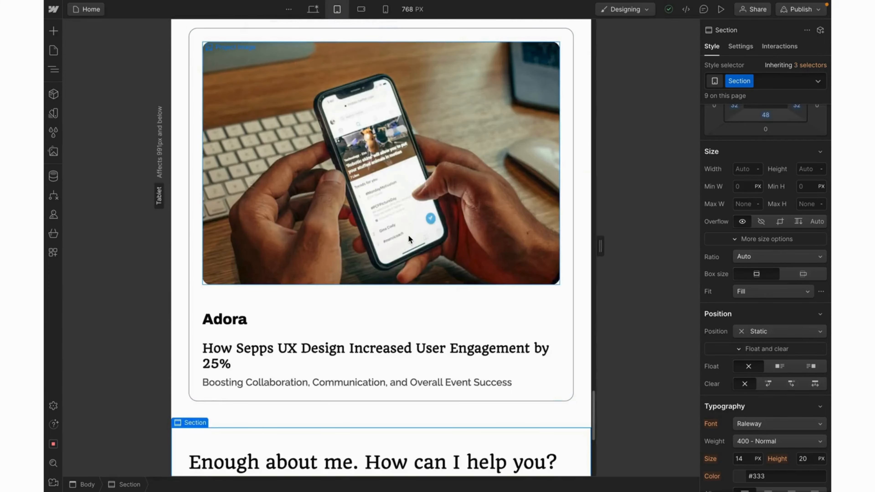
scroll(409, 238, down, 5)
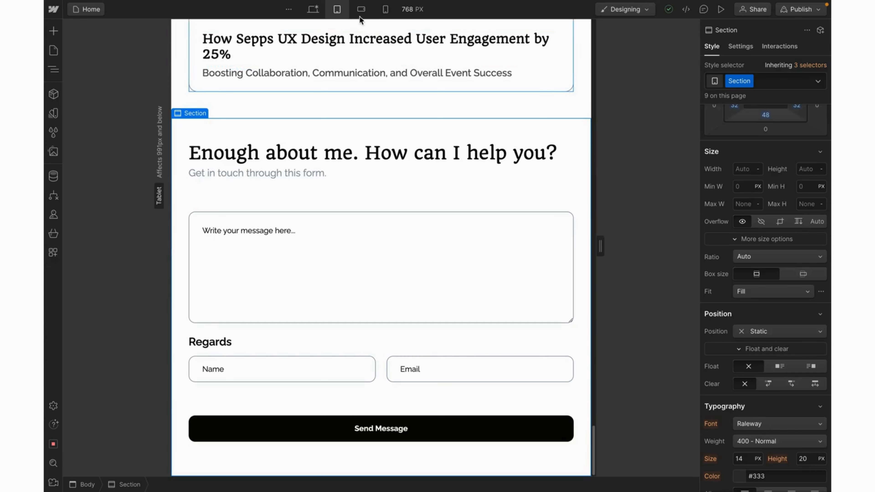
click(361, 10)
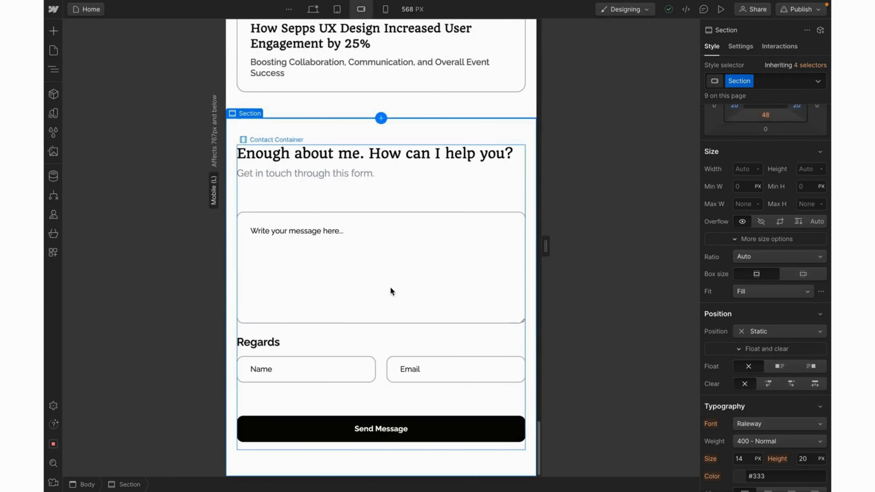
click(405, 421)
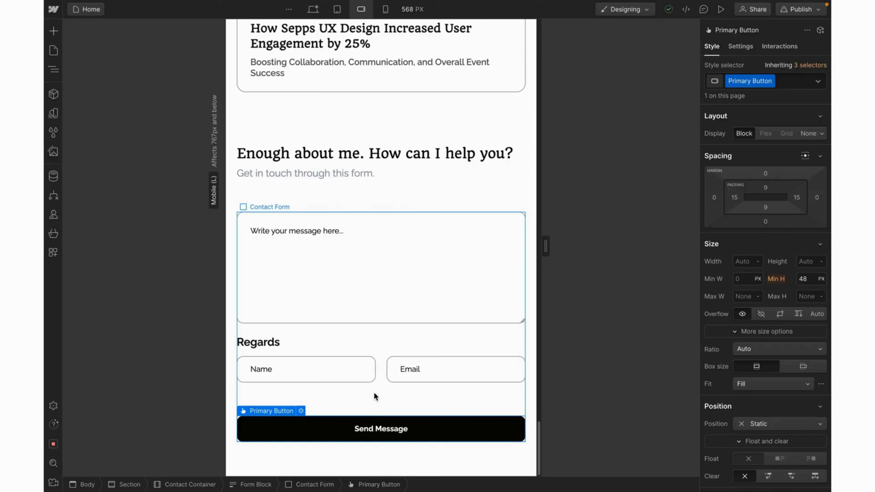
click(380, 362)
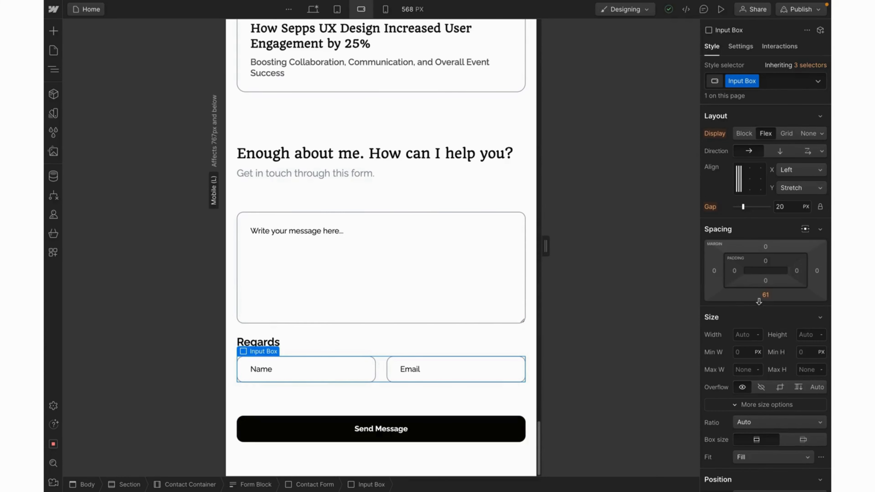
click(765, 297)
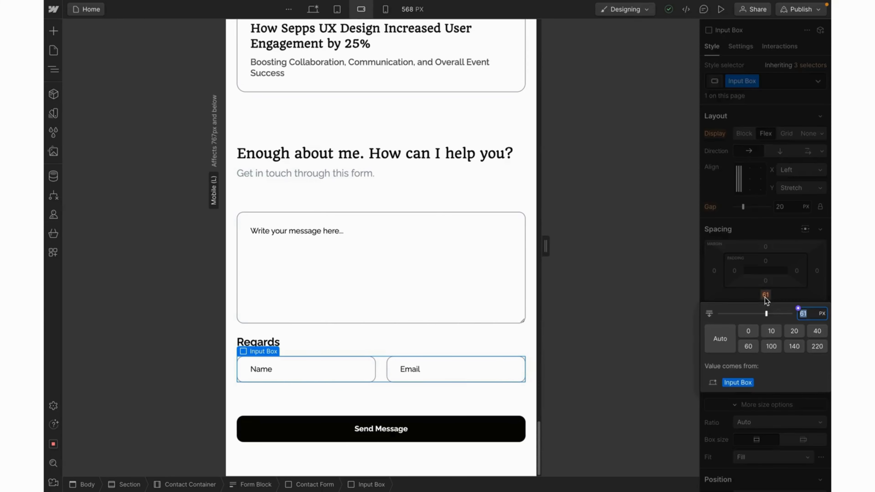
text(40)
key(Return)
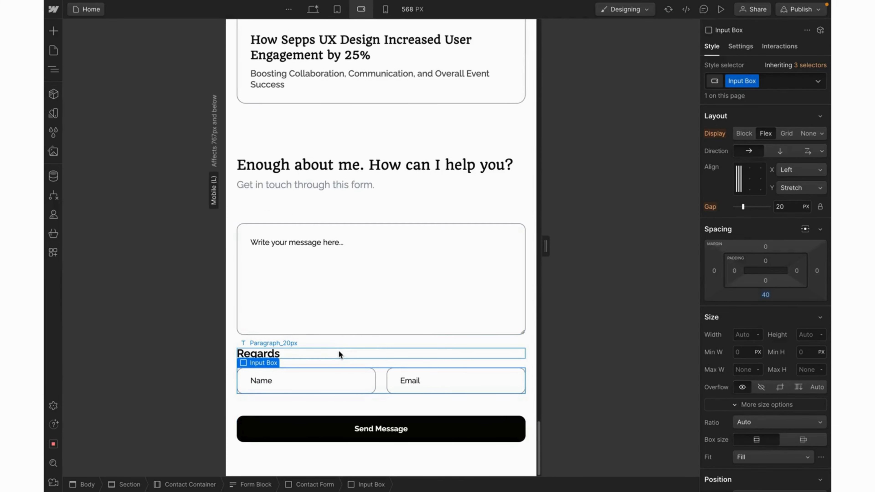
Set the message Text Area's bottom margin to 16 px at the mobile landscape breakpoint
click(475, 316)
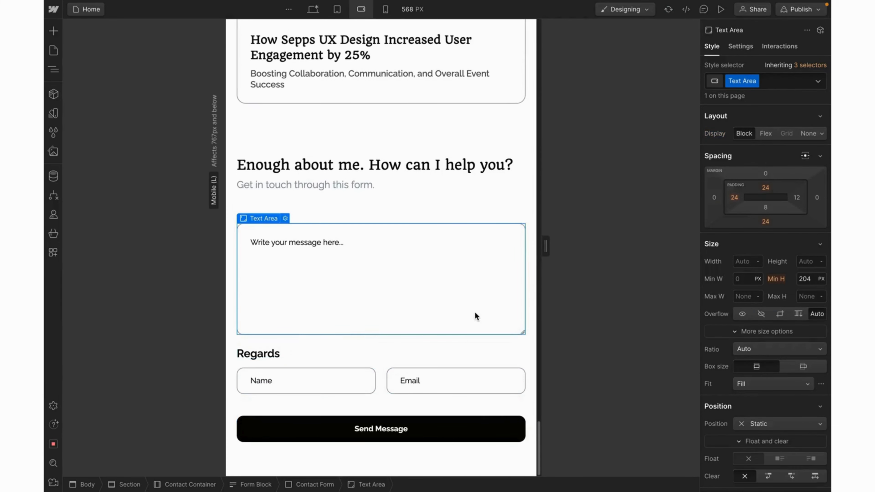
click(770, 221)
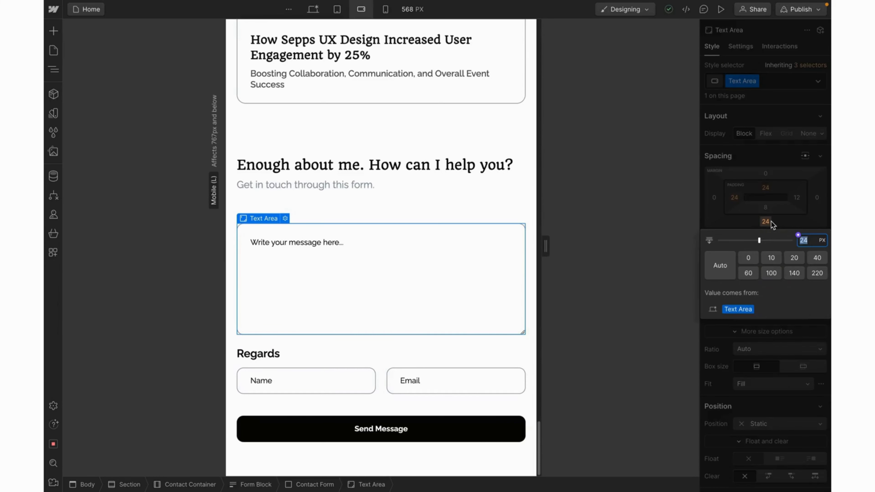
text(16)
key(Return)
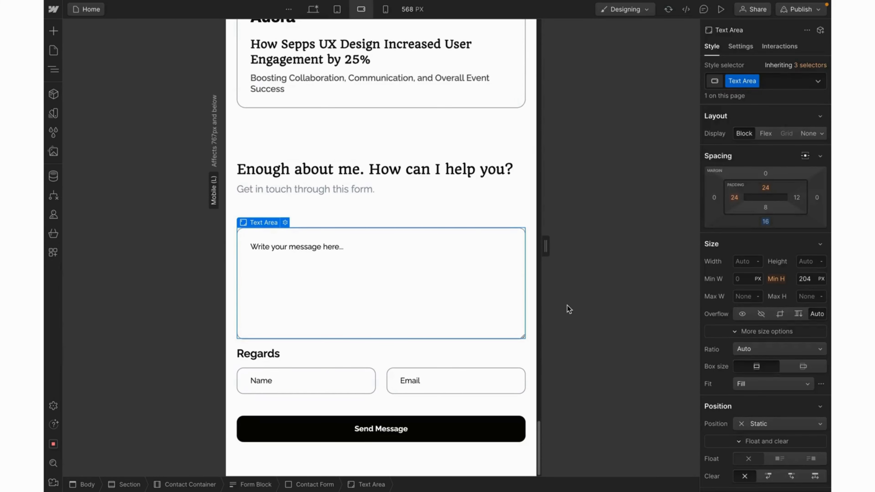
At the mobile portrait breakpoint, make the Input Box's flex children wrap so the Name and Email fields stack
click(387, 11)
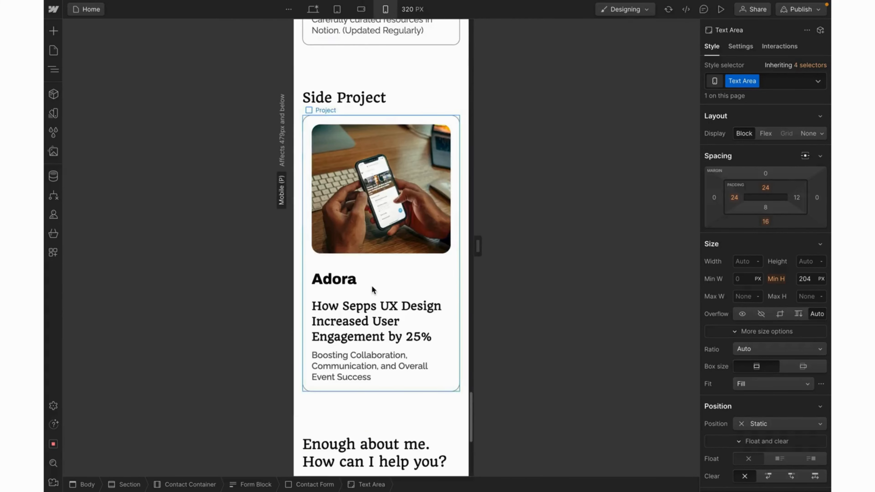
scroll(372, 286, down, 6)
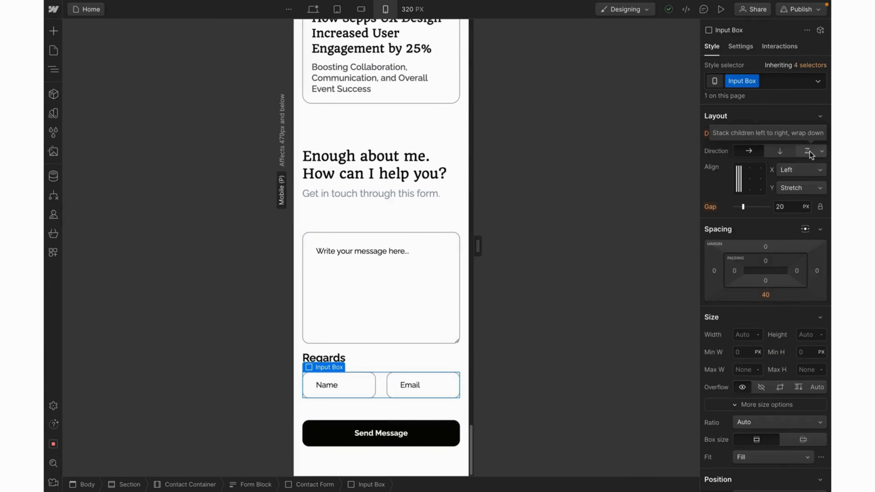
click(808, 151)
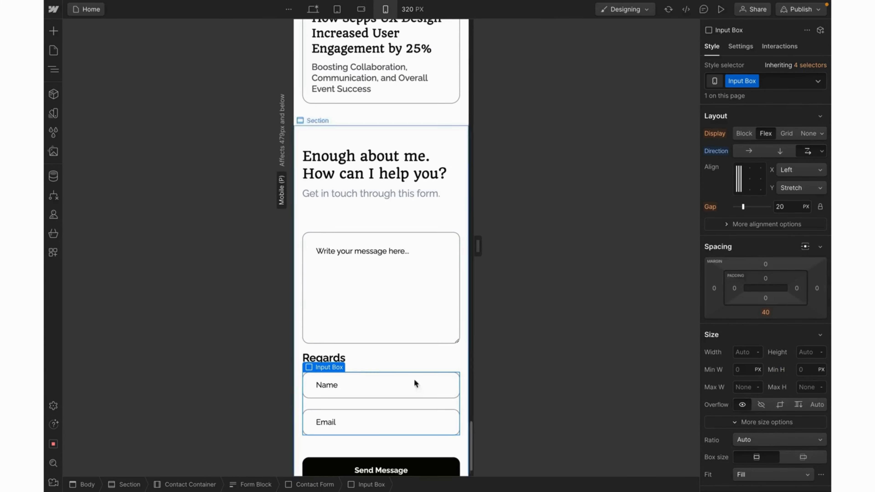
scroll(373, 387, down, 1)
Set the font size of the "Regards" text to 16 px at the mobile portrait breakpoint
click(361, 320)
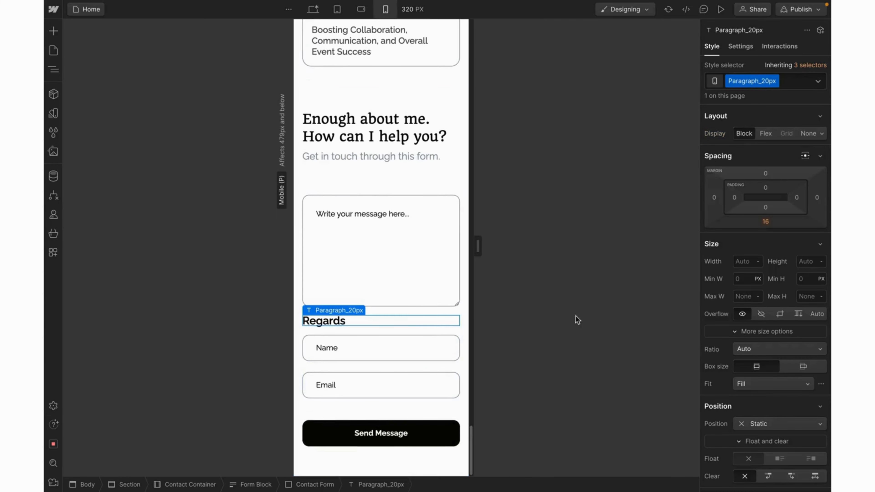
scroll(779, 333, down, 5)
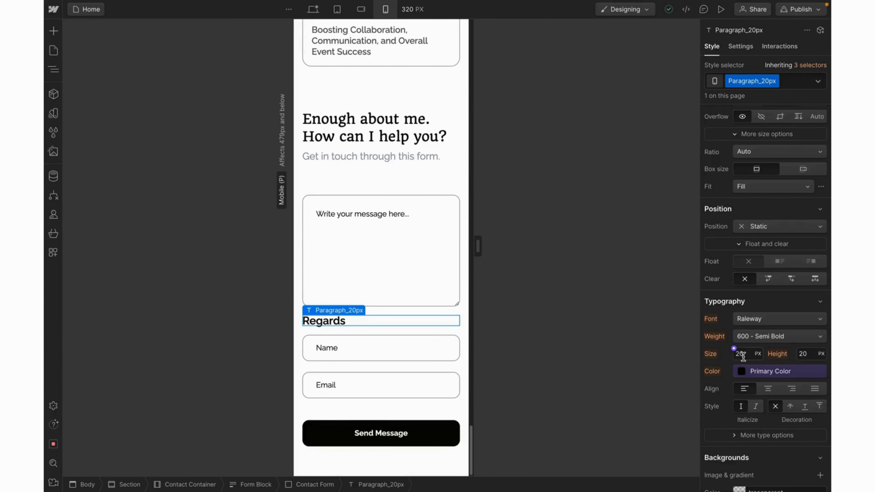
click(742, 355)
text(16)
key(Return)
Preview the contact form at mobile portrait, widen the canvas to about 472 px to check responsiveness, and leave the preview
key(ctrl+shift+p)
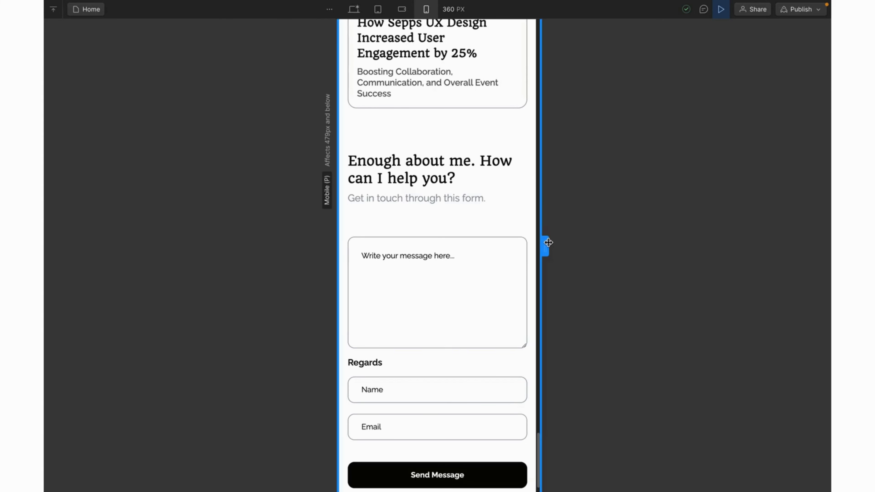
drag(548, 242, 579, 233)
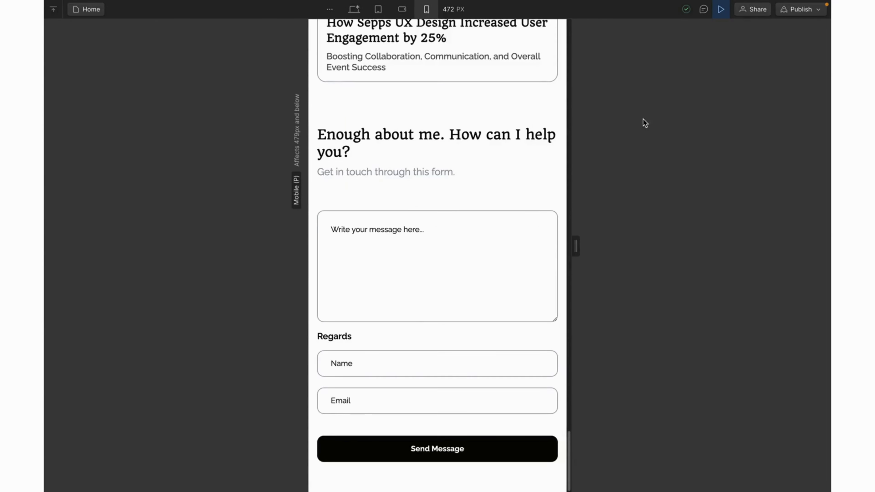
click(721, 16)
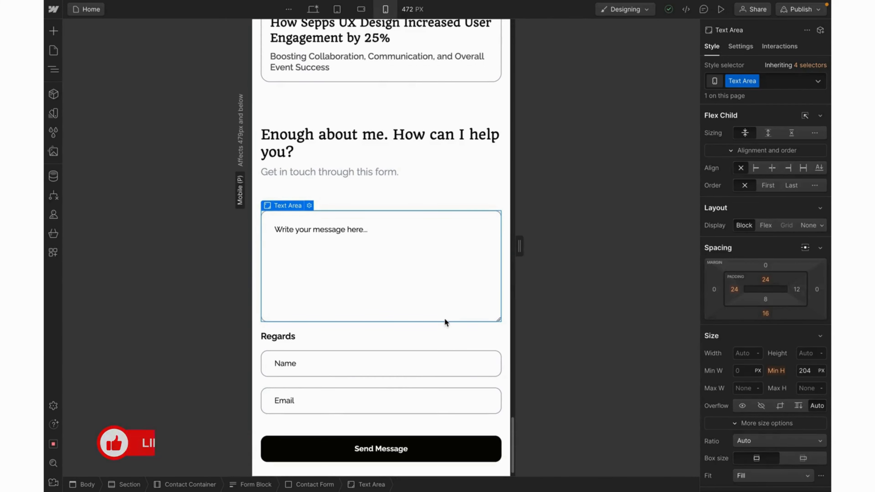
scroll(444, 322, down, 1)
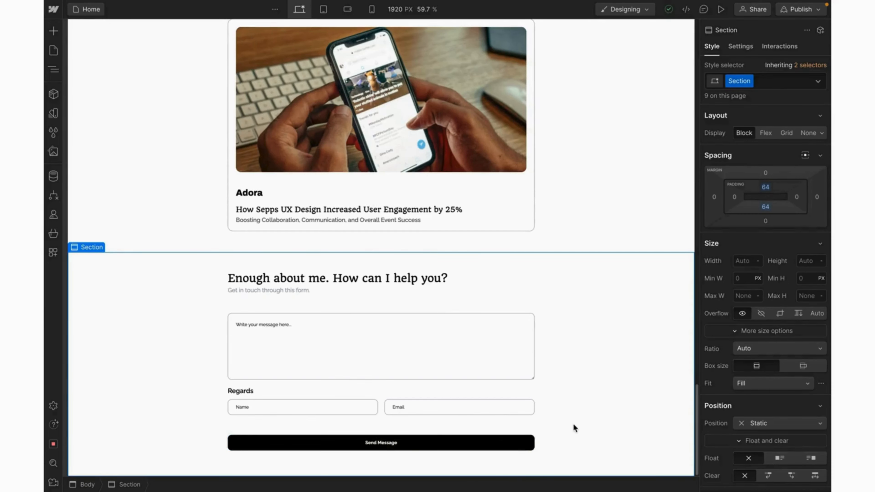
Set the desktop canvas width to 1440 px
click(394, 11)
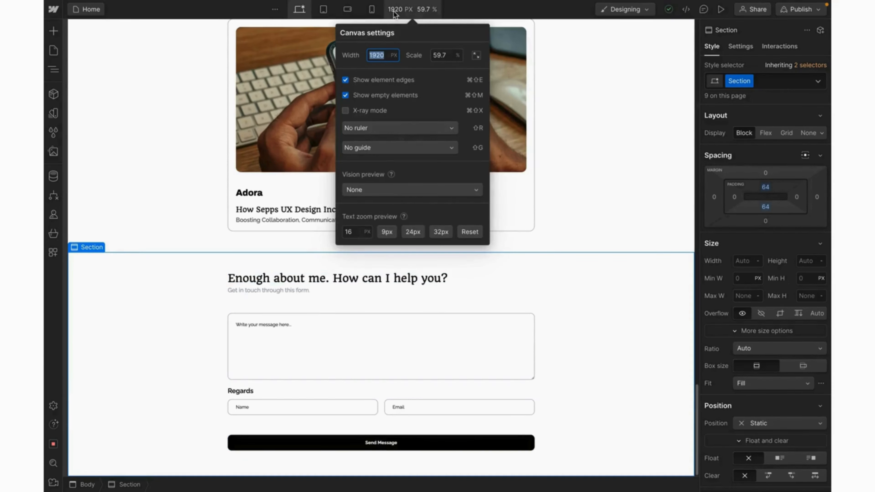
text(144)
key(Return)
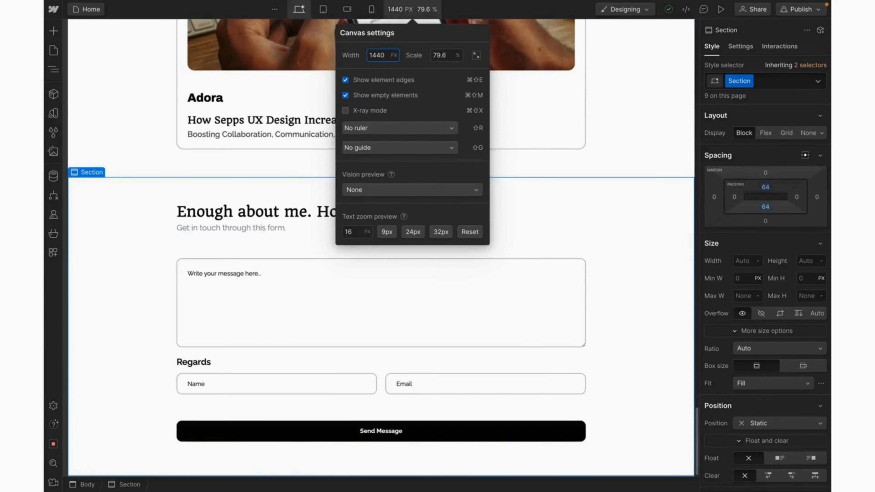
Give the Send Message button's Hover state the Red variable as its background color
click(563, 431)
click(563, 432)
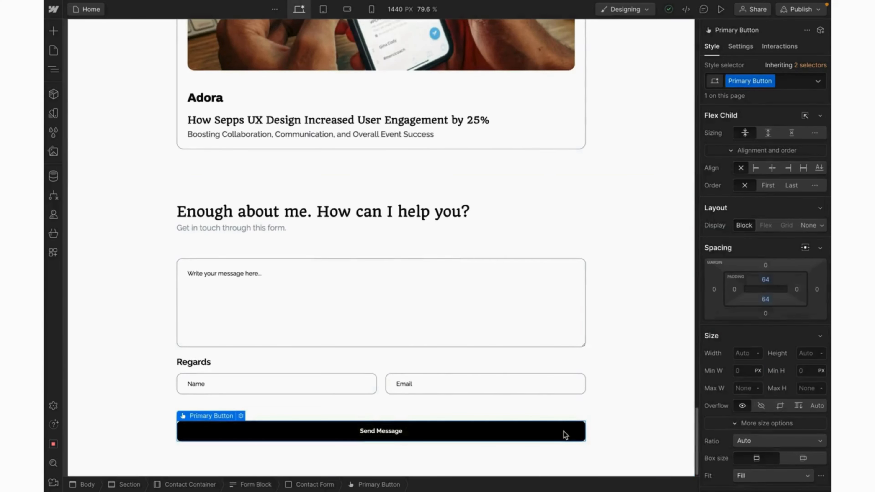
click(821, 84)
click(755, 130)
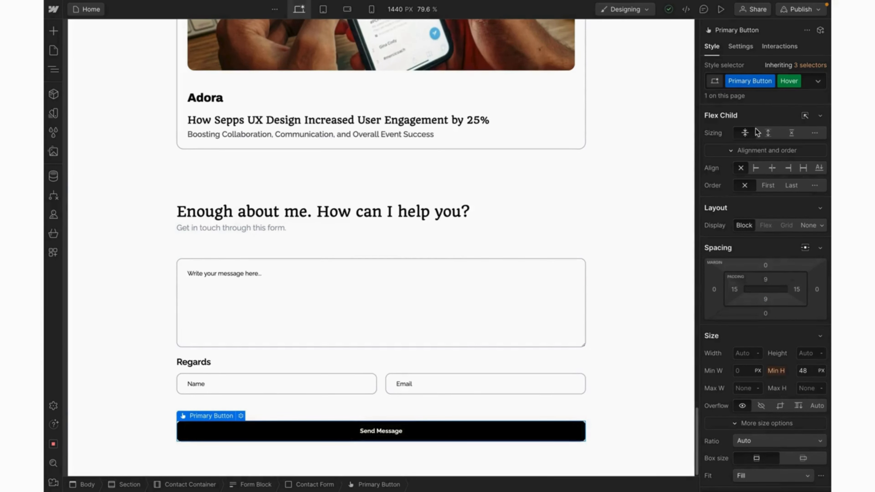
scroll(775, 242, down, 10)
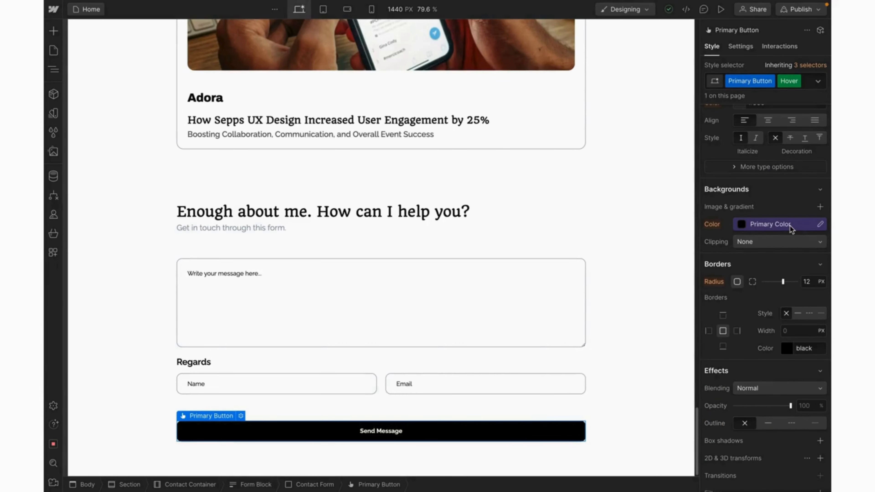
click(789, 225)
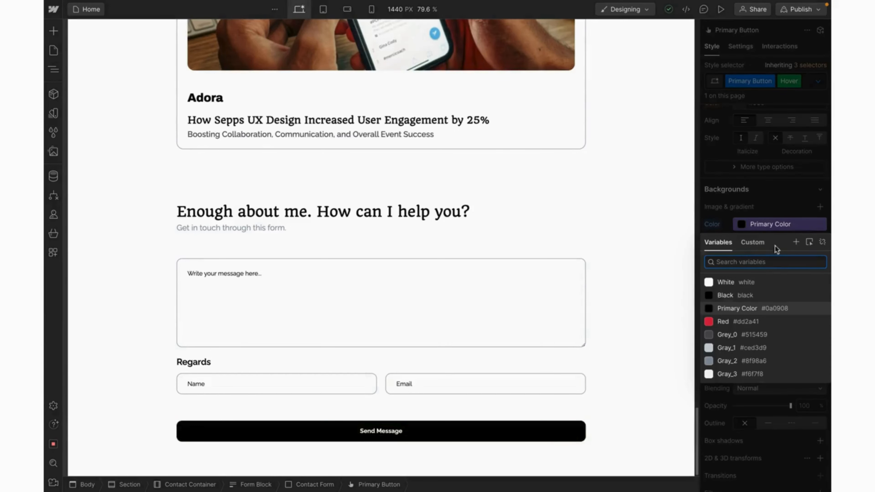
click(723, 322)
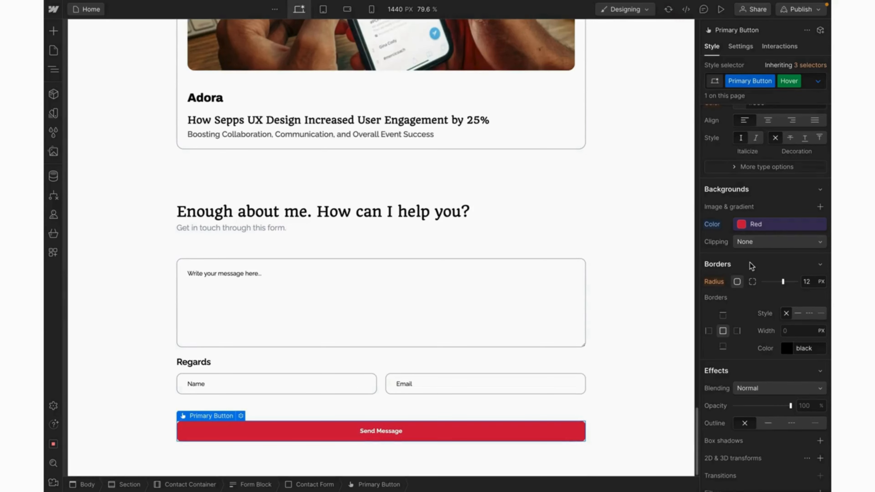
Return the Send Message button to its None state and add a Background Color transition
click(818, 82)
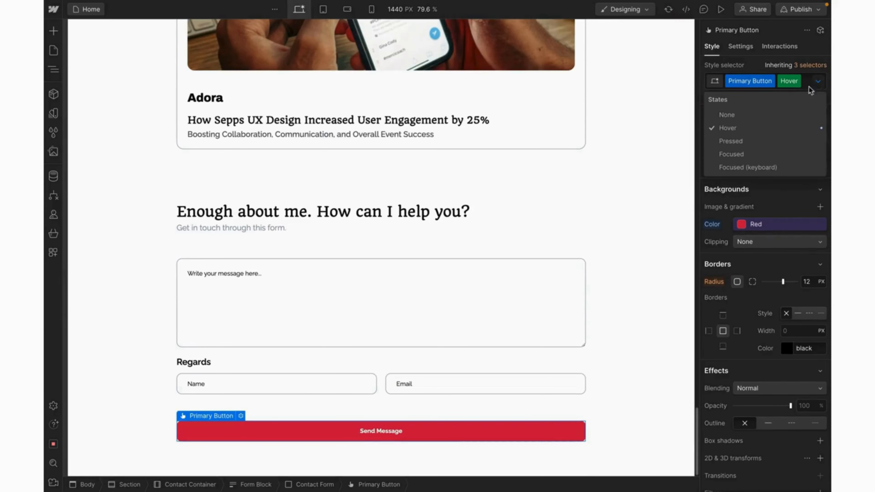
click(759, 116)
scroll(763, 309, down, 5)
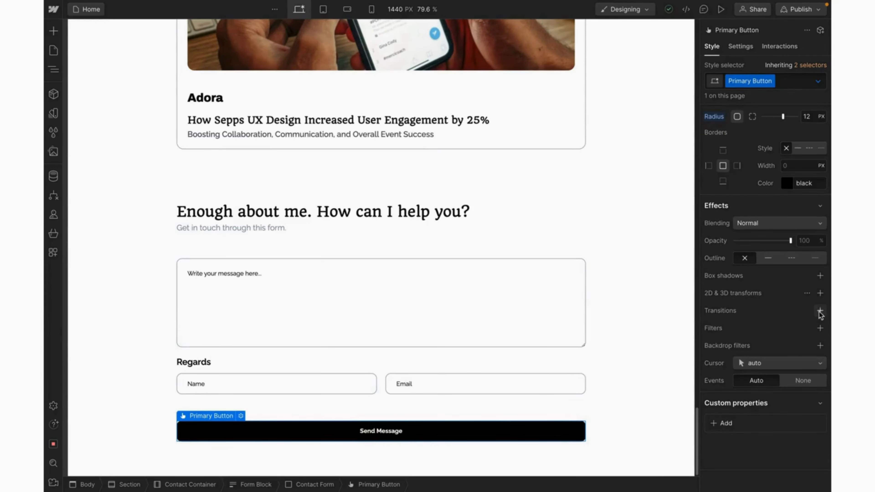
click(821, 311)
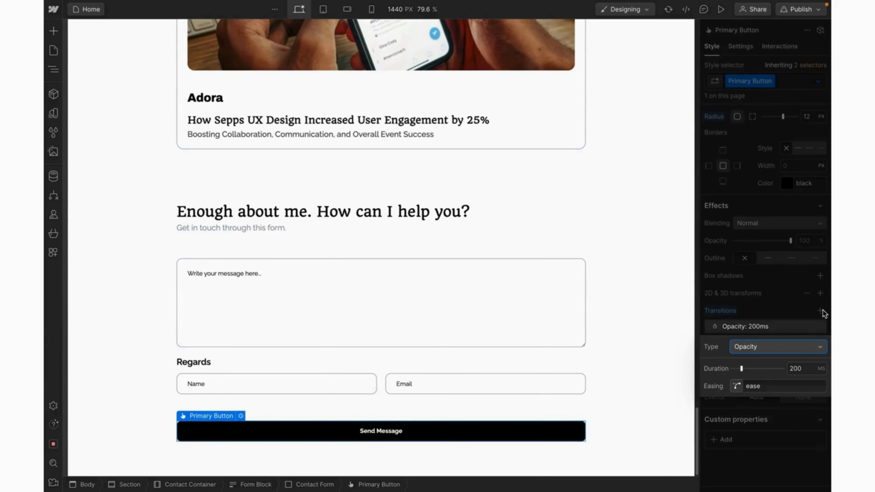
click(776, 348)
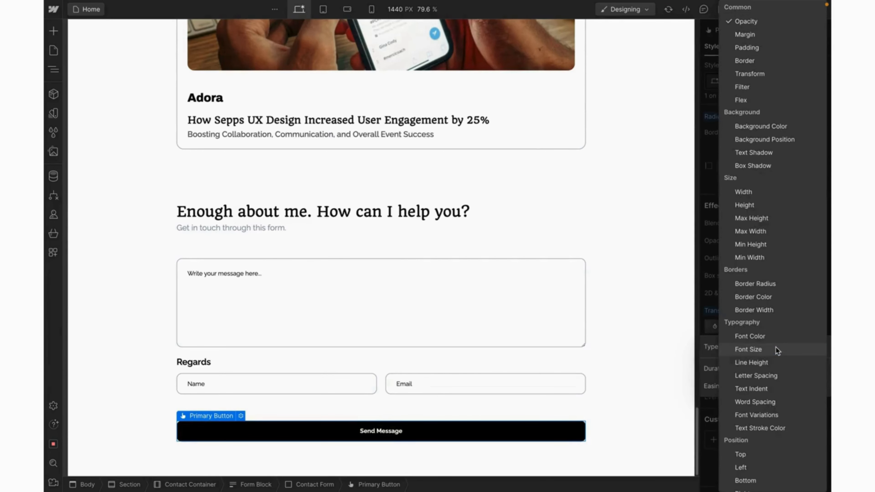
click(770, 126)
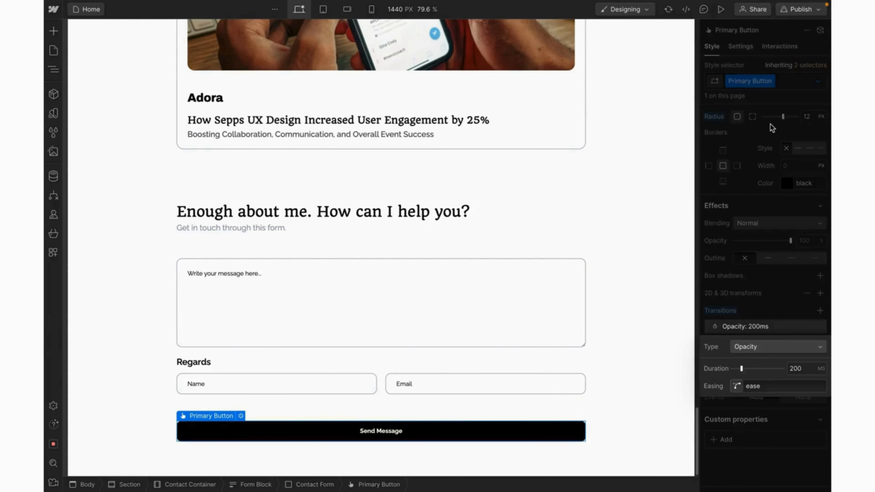
Set the background color transition's duration to 300 ms and its easing to the first Ease Out curve
click(799, 370)
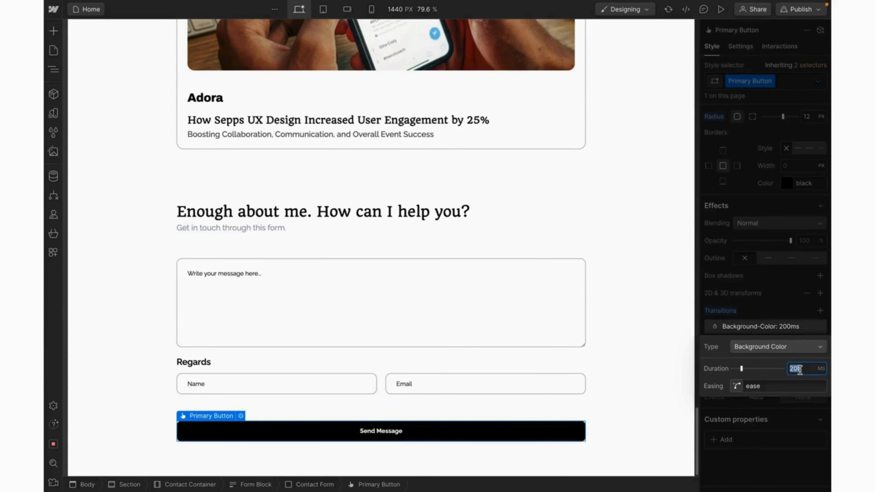
text(300)
click(736, 387)
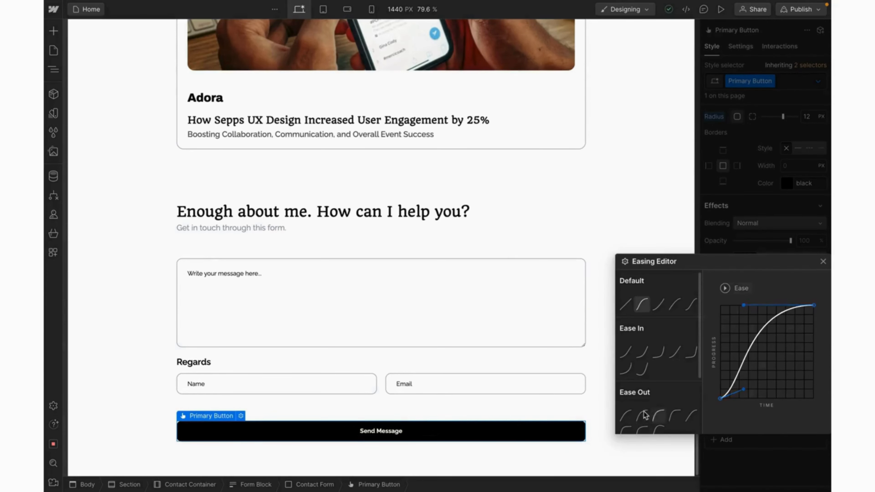
click(629, 413)
key(Escape)
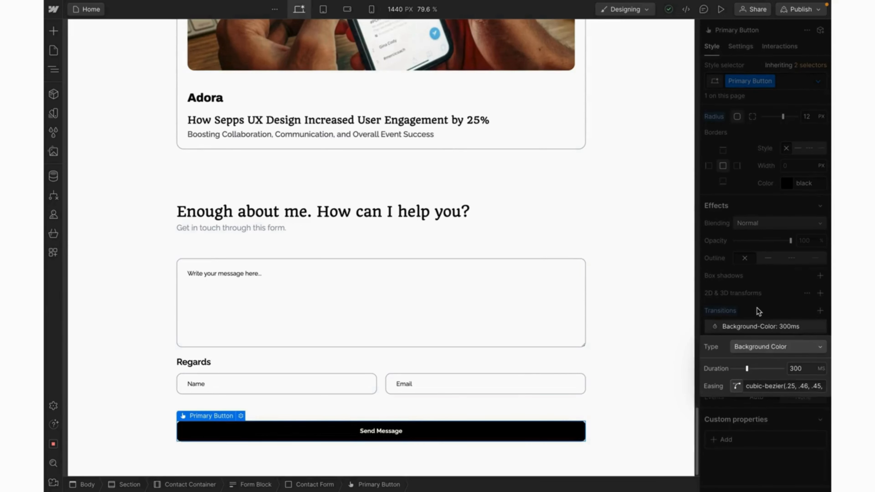
key(Escape)
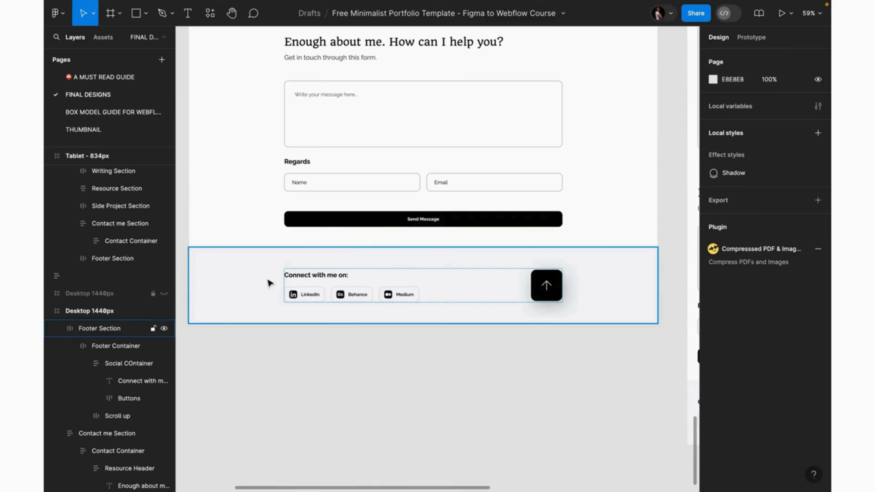
Consult the footer design in Figma, and in Webflow add a section at the end of the body with the existing Section class
click(332, 279)
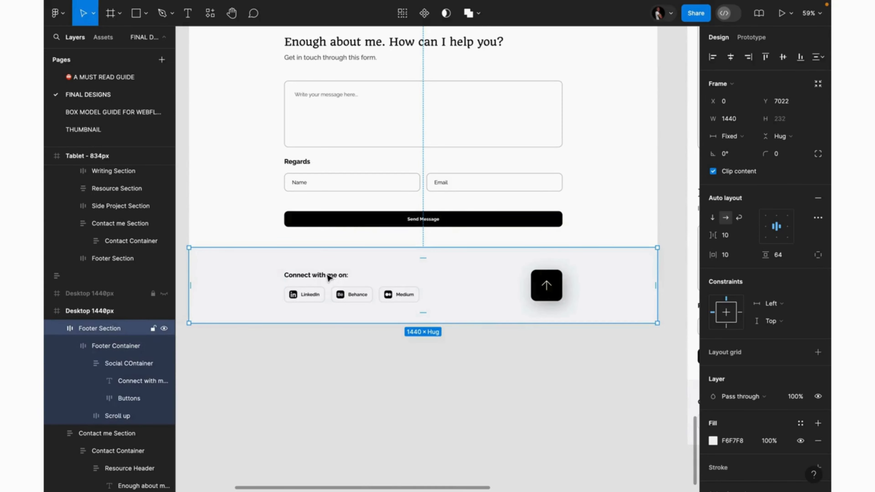
click(344, 281)
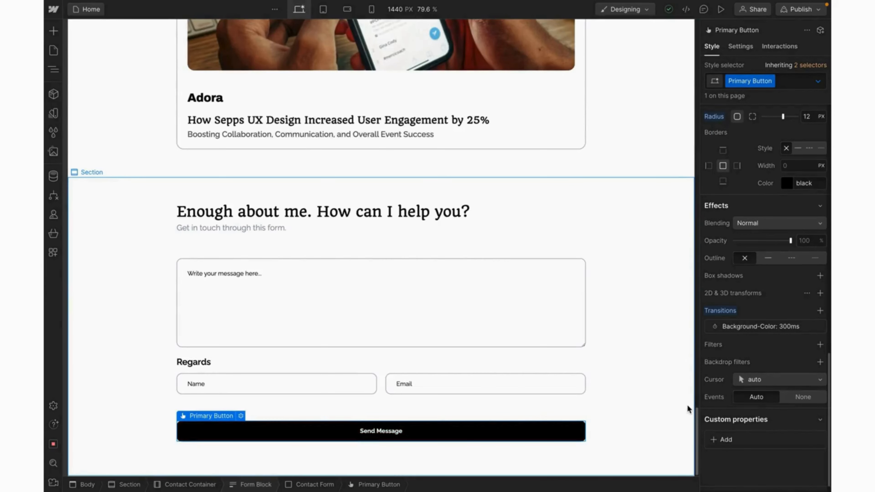
click(88, 484)
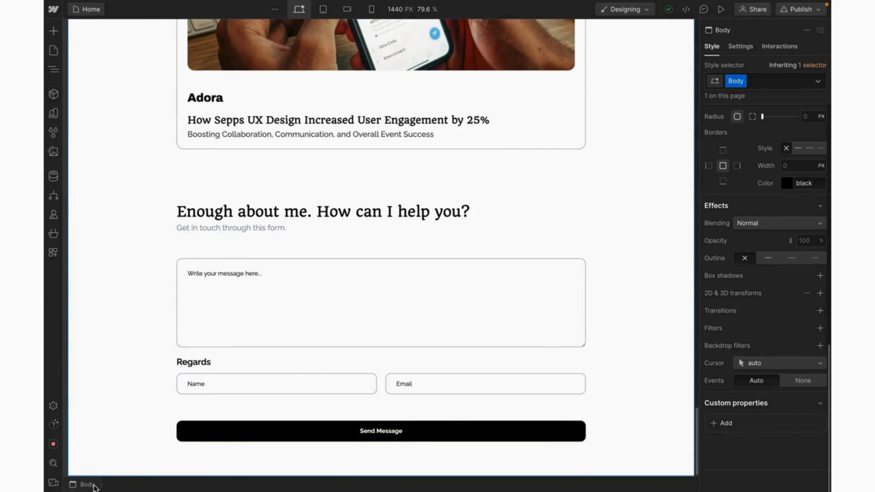
key(super+e)
text(sec)
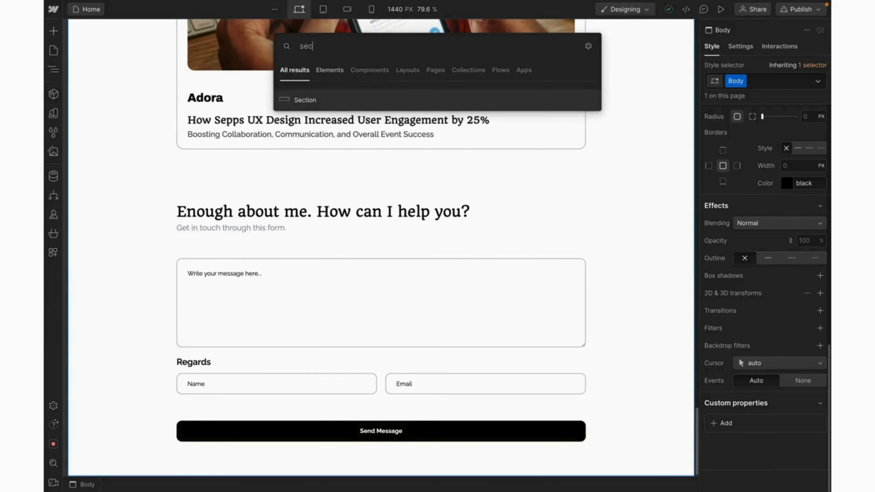
click(325, 104)
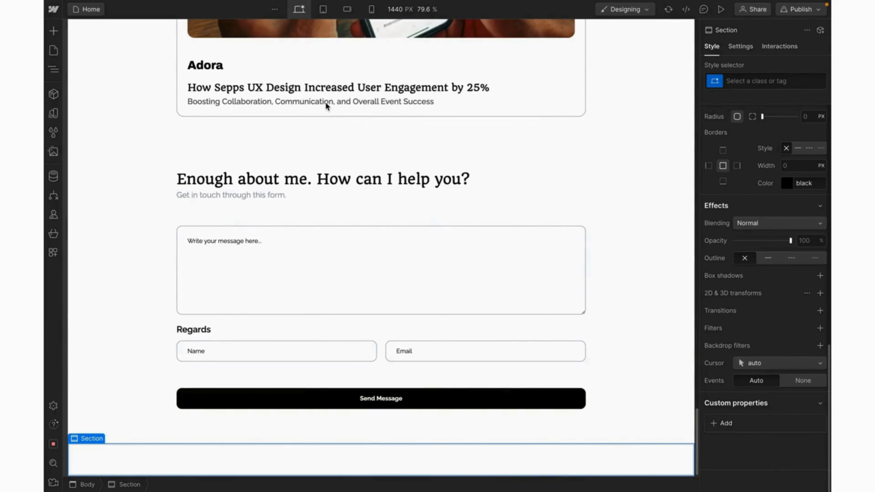
click(726, 81)
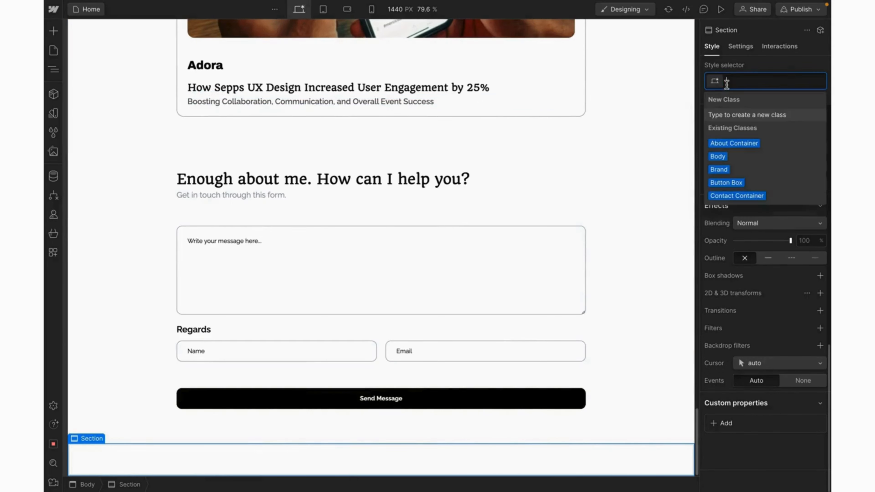
text(sec)
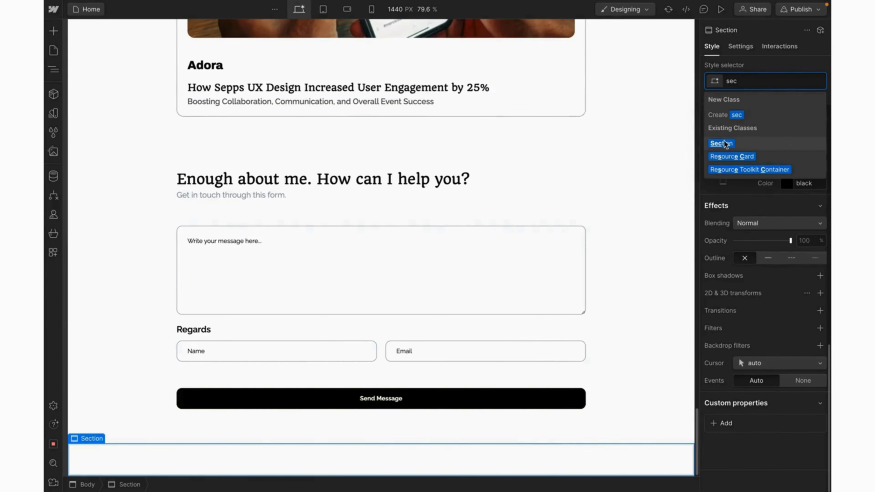
click(723, 143)
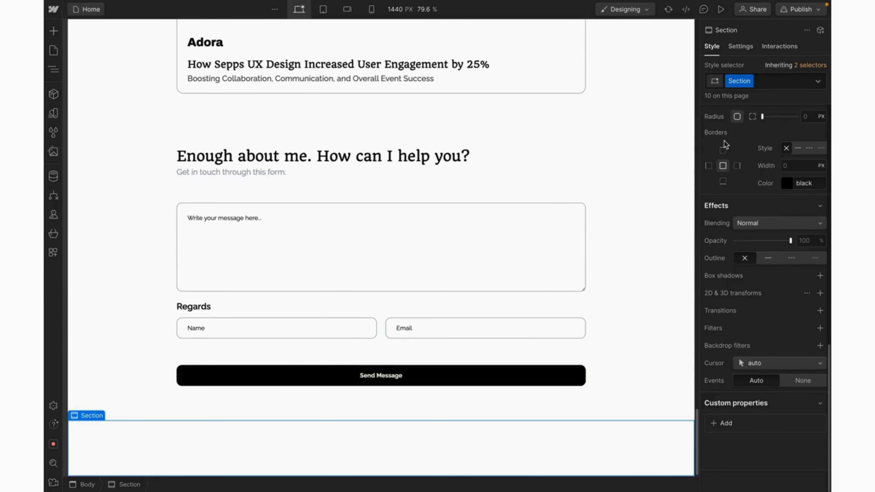
Add a container inside the new bottom section and give it the class Footer Container
key(ctrl+k)
text(con)
key(Return)
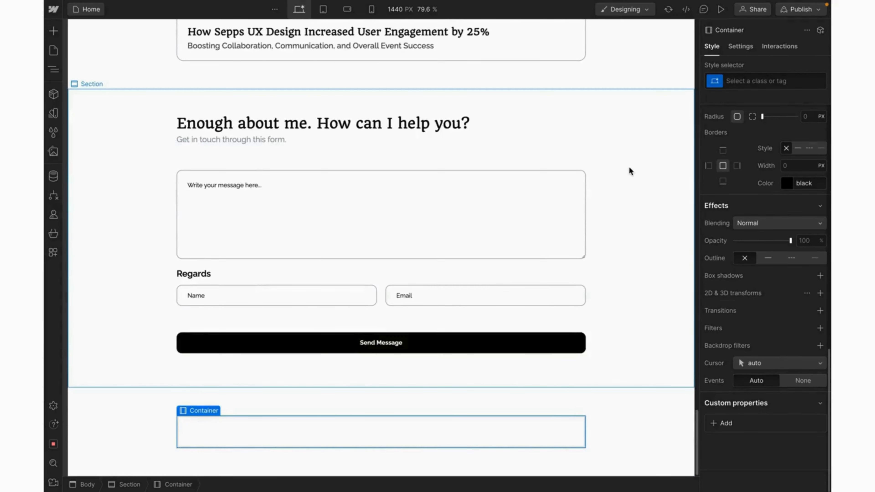
click(740, 82)
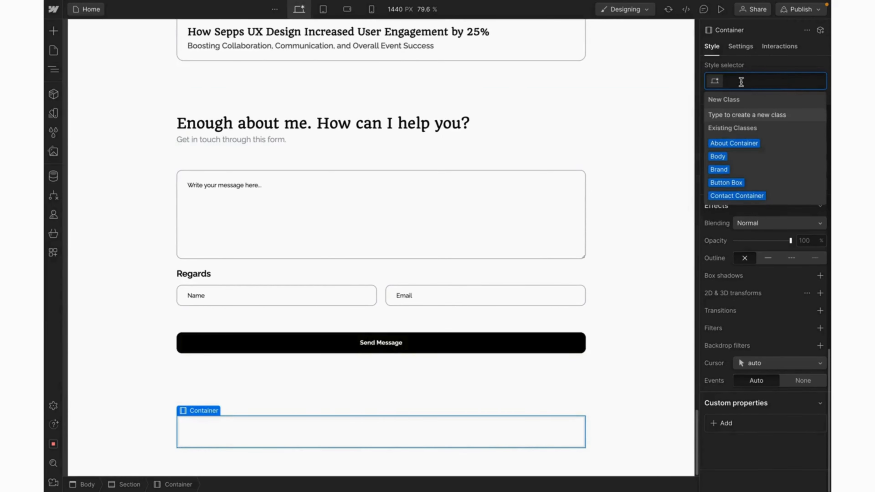
text(Footer )
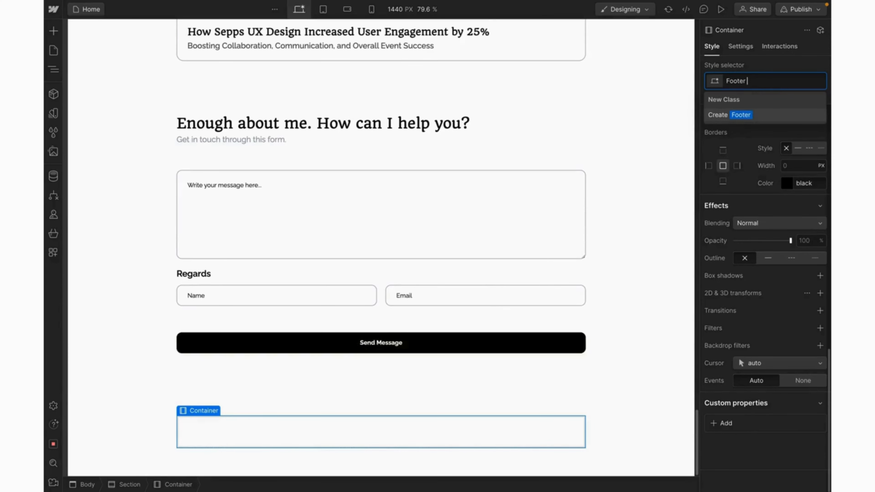
text(Container)
key(Return)
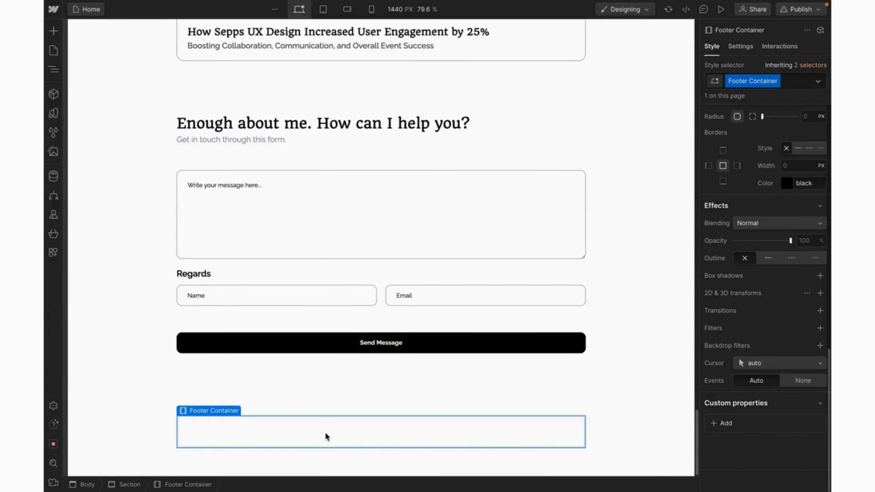
Add a div block inside the Footer Container and give it the class Social Buttons
key(ctrl+e)
text(div)
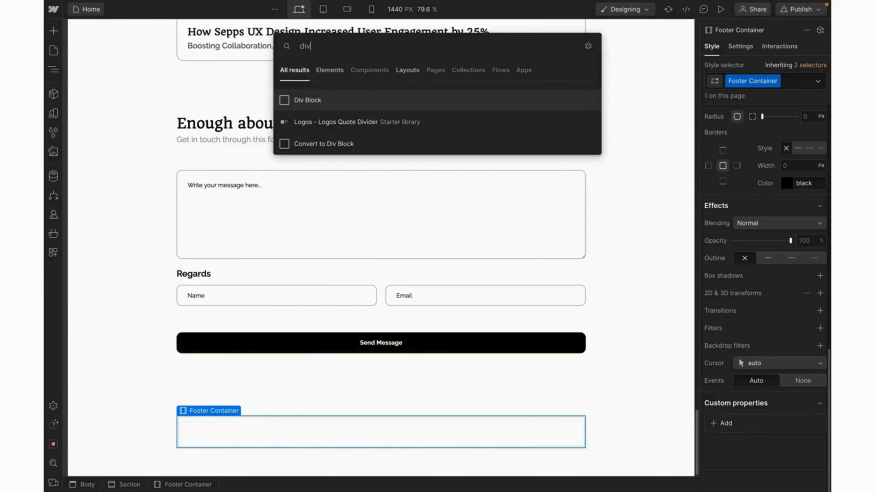
key(Return)
click(741, 83)
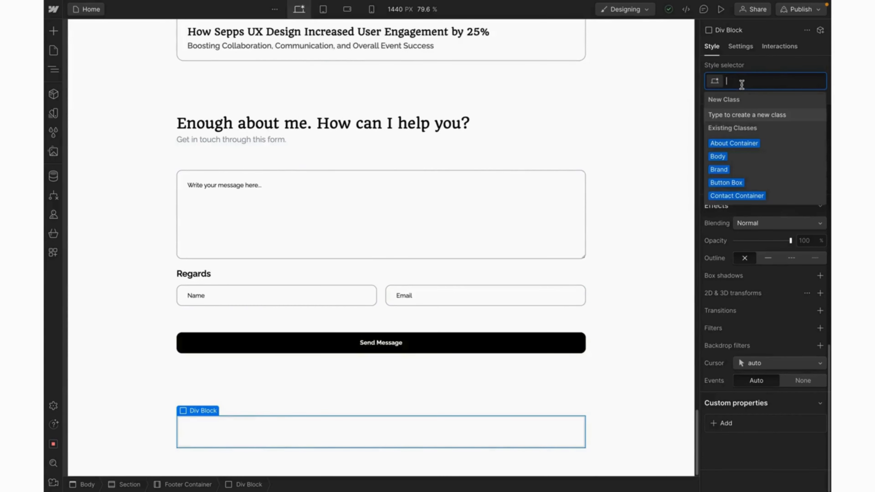
text(Socila)
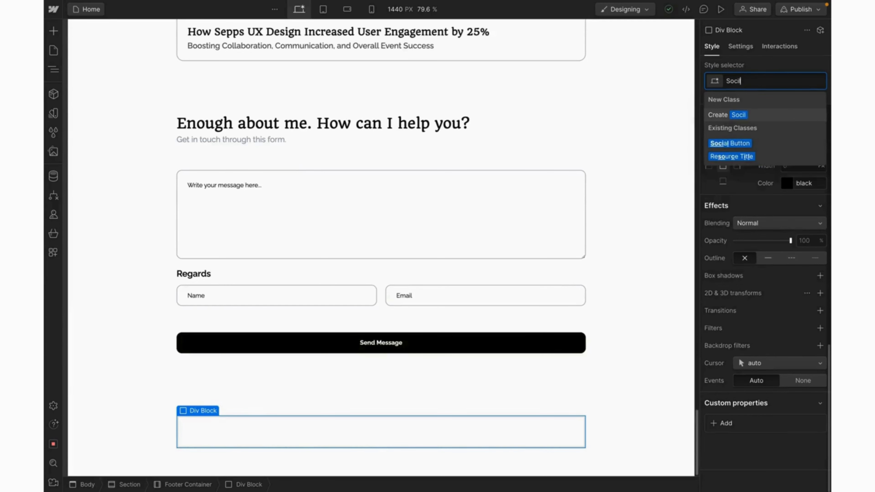
key(BackSpace)
key(BackSpace)
key(BackSpace)
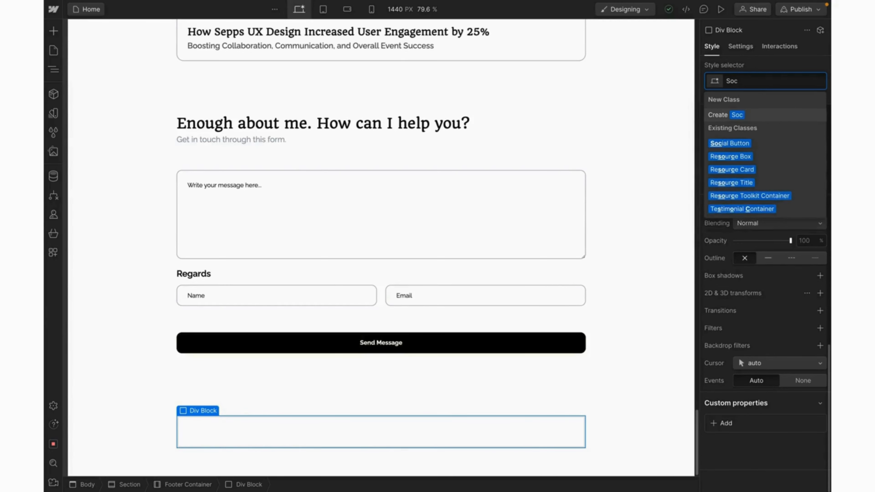
text(ial B)
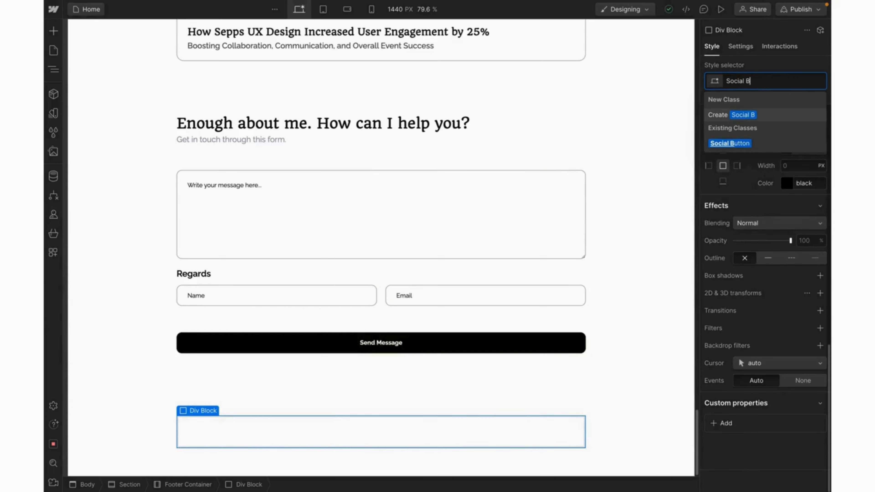
text(uttons)
key(Return)
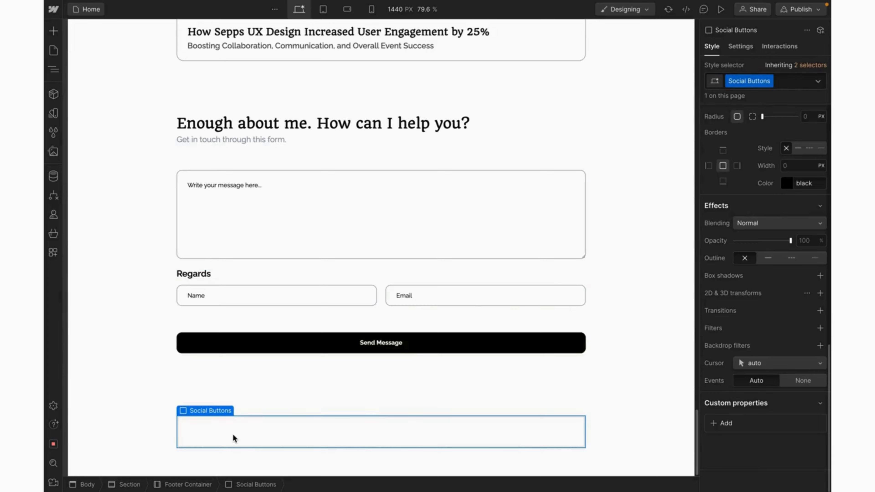
Insert a text block inside the Social Buttons div reading "Connect with me on:"
key(ctrl+e)
text(text)
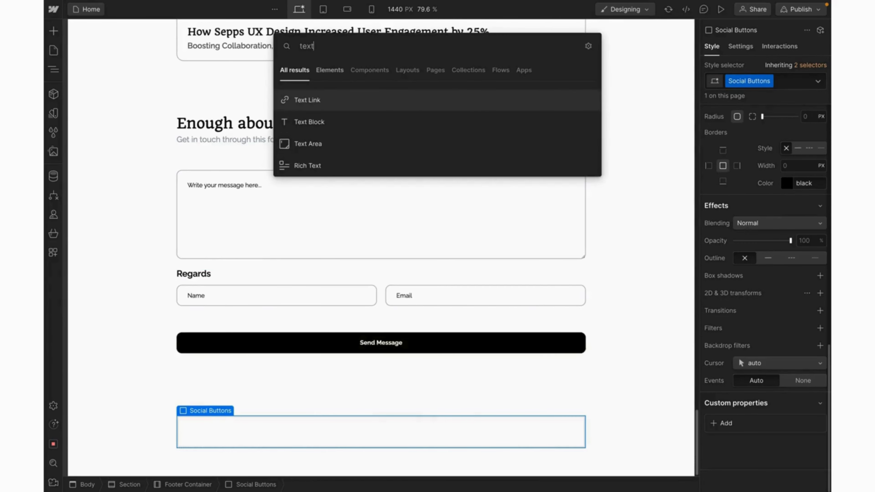
click(306, 128)
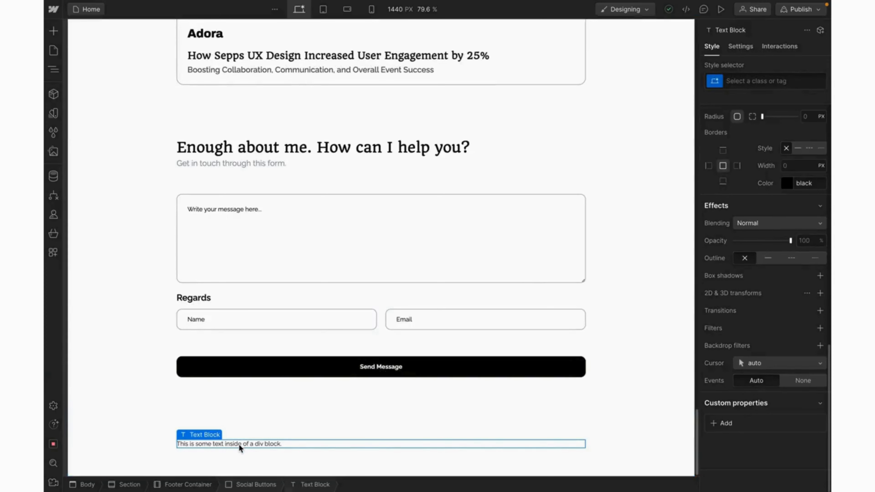
double_click(239, 444)
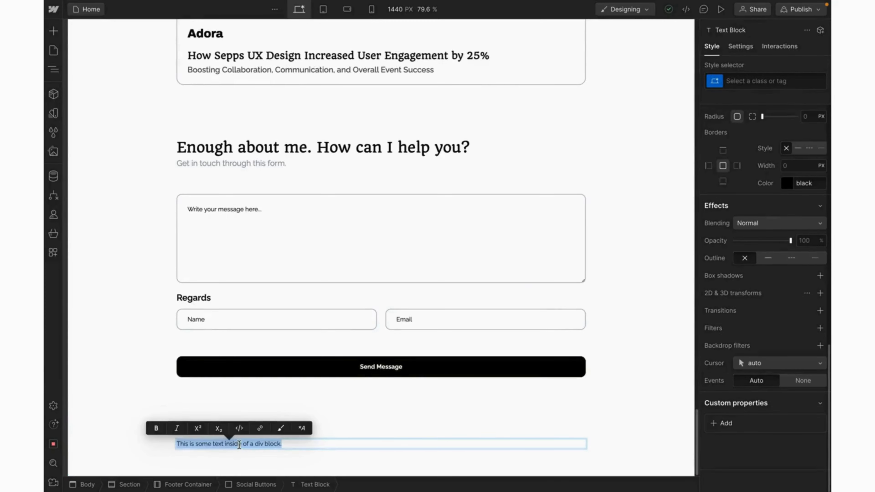
text(Connect with me on:)
key(Escape)
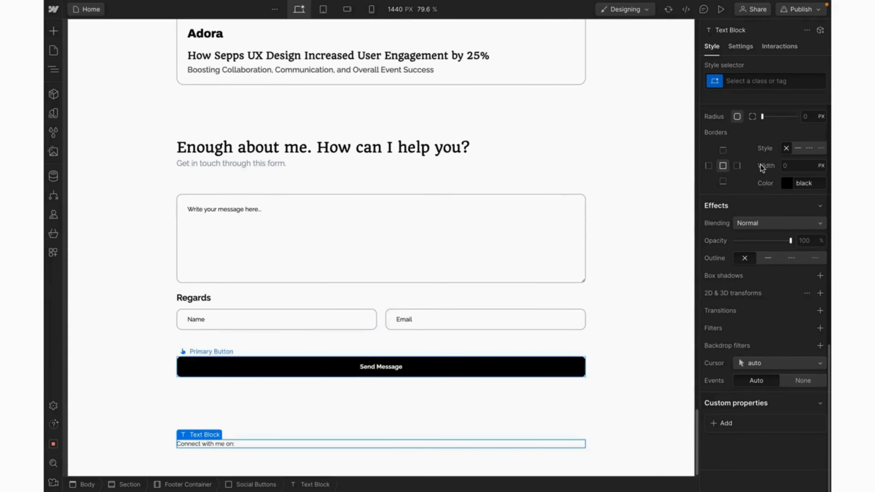
Apply the existing Paragraph_20px class to the "Connect with me on:" text block
click(733, 83)
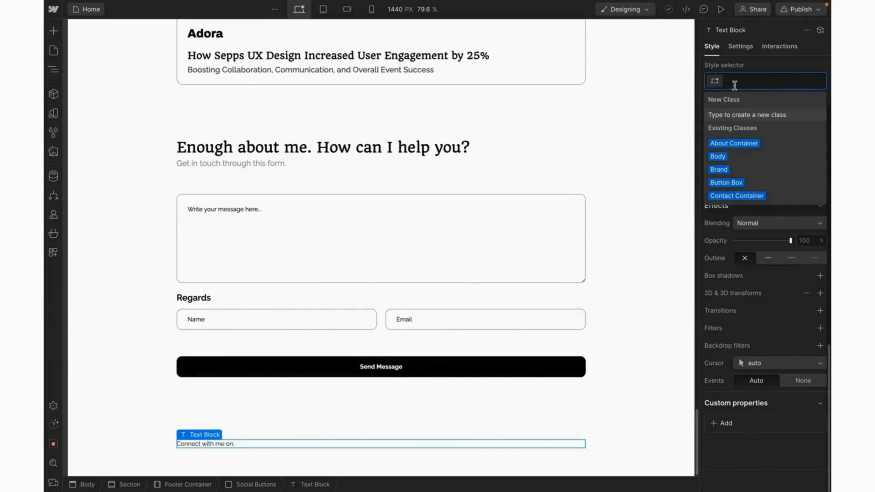
text(para)
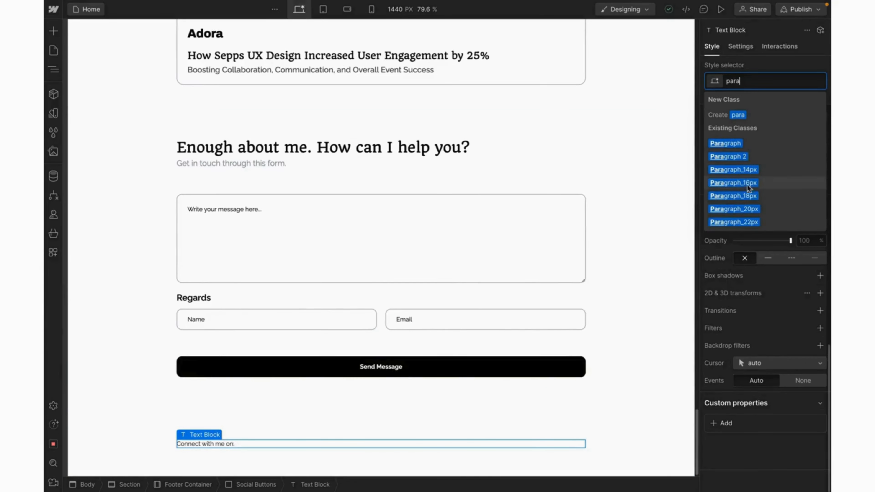
click(740, 209)
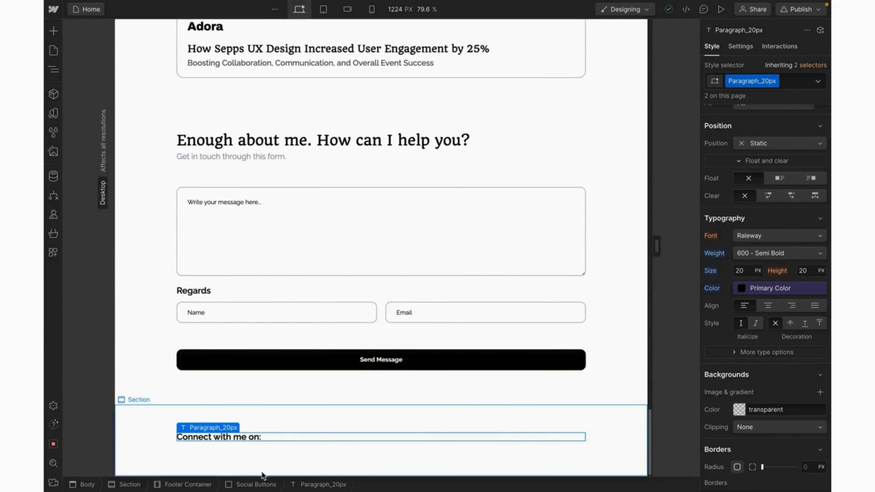
Add a div block inside Social Buttons, below the text, and give it the class Social Box
click(255, 484)
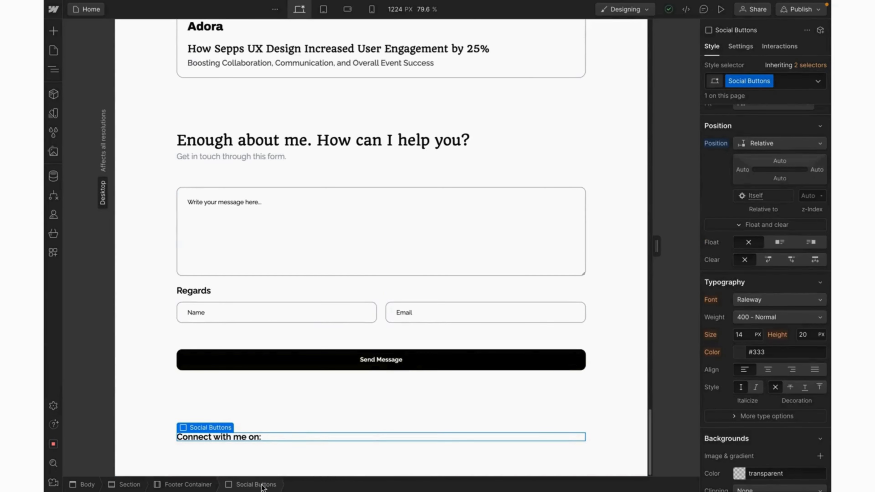
key(ctrl+e)
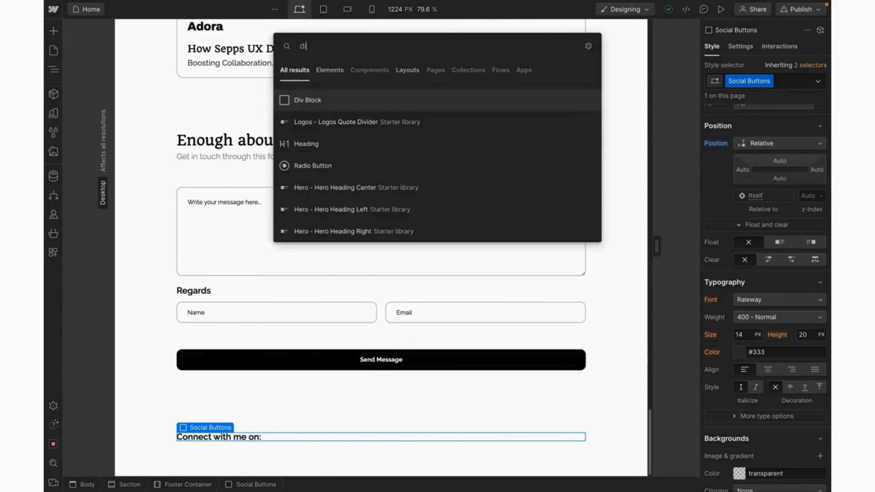
text(div)
key(Return)
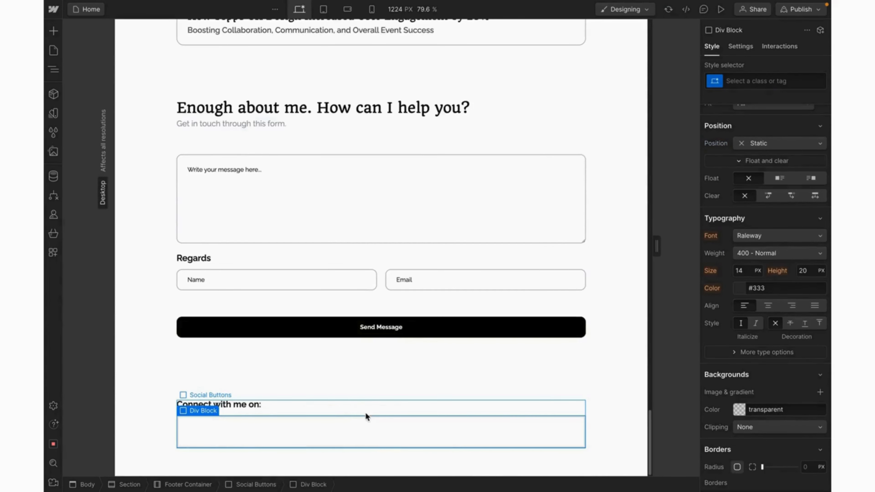
click(743, 81)
text(So)
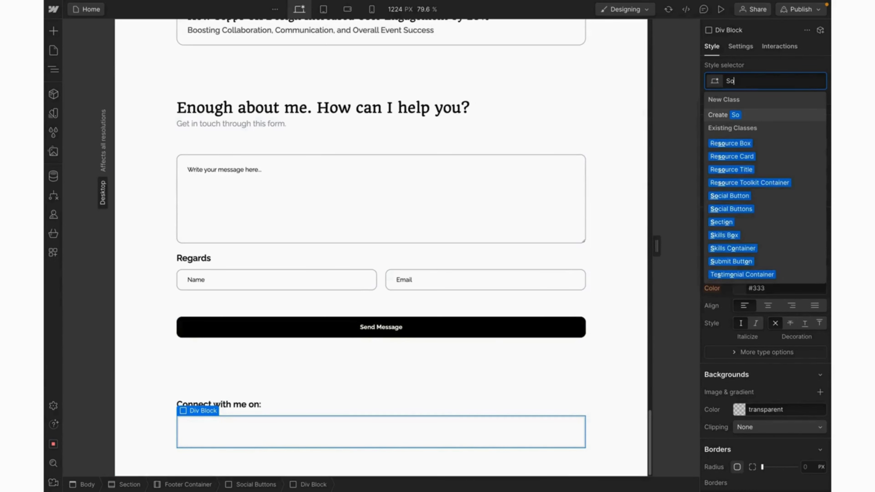
text(cial)
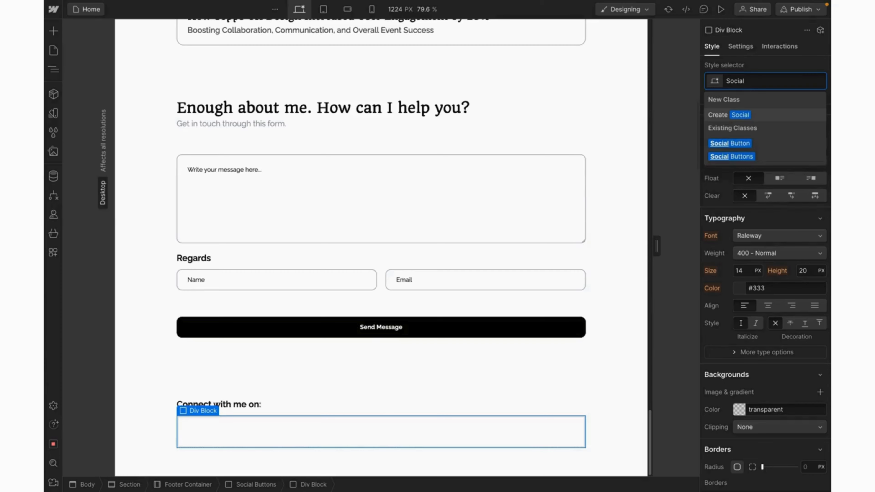
text( Box)
key(Return)
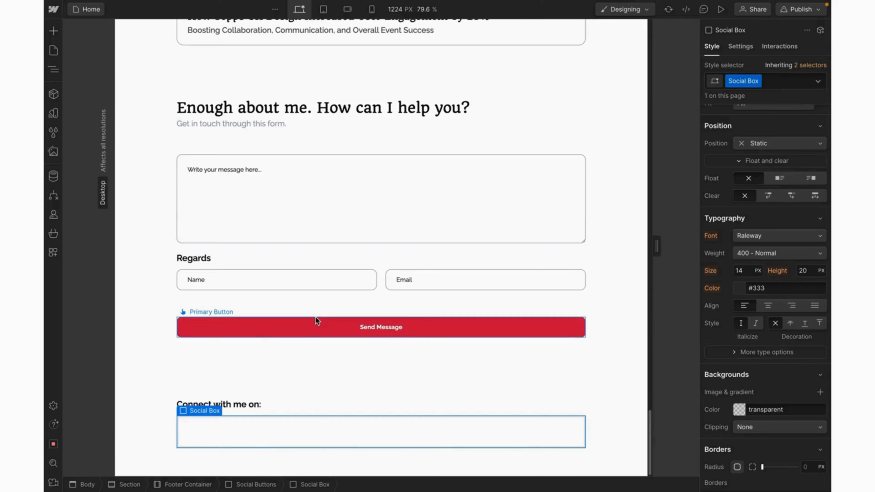
Copy the hero section's LinkedIn social button into the footer's Social Box and duplicate it twice
scroll(329, 377, up, 15)
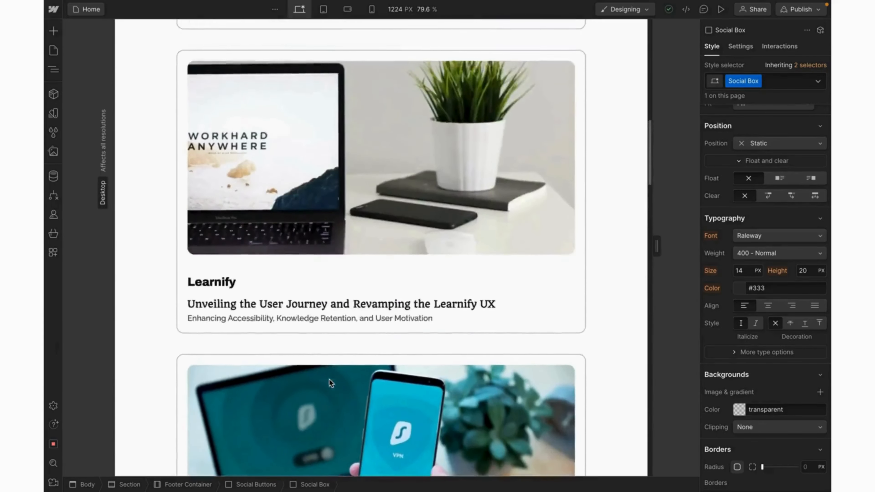
scroll(329, 378, up, 10)
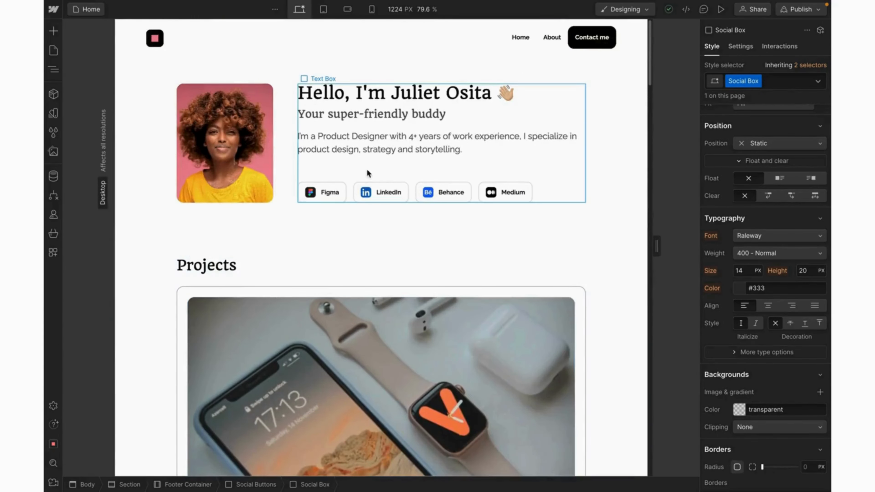
click(377, 189)
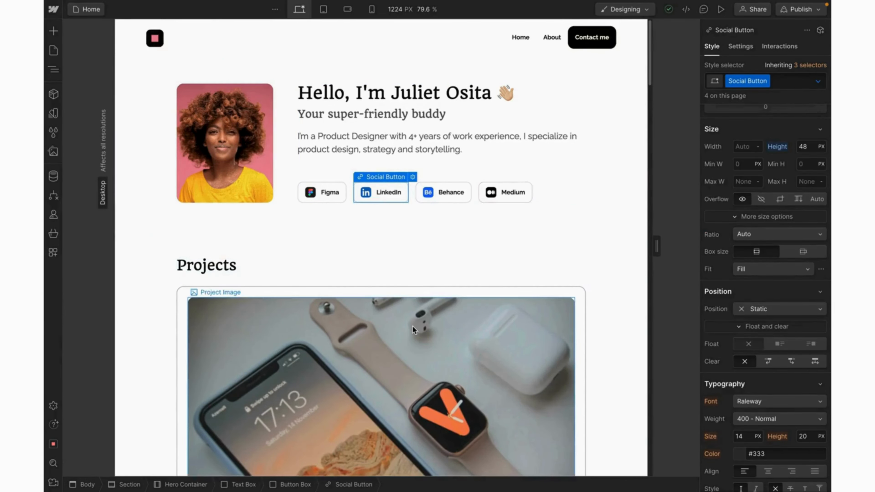
scroll(413, 327, down, 15)
scroll(412, 325, down, 15)
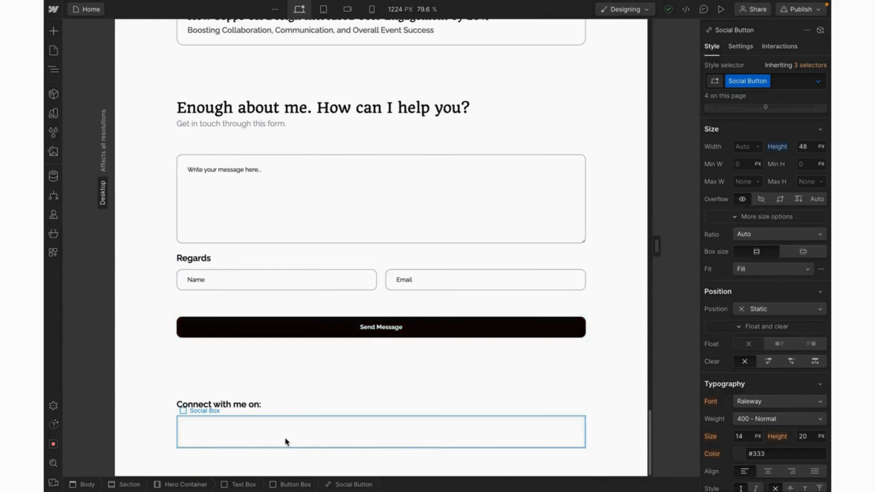
click(284, 437)
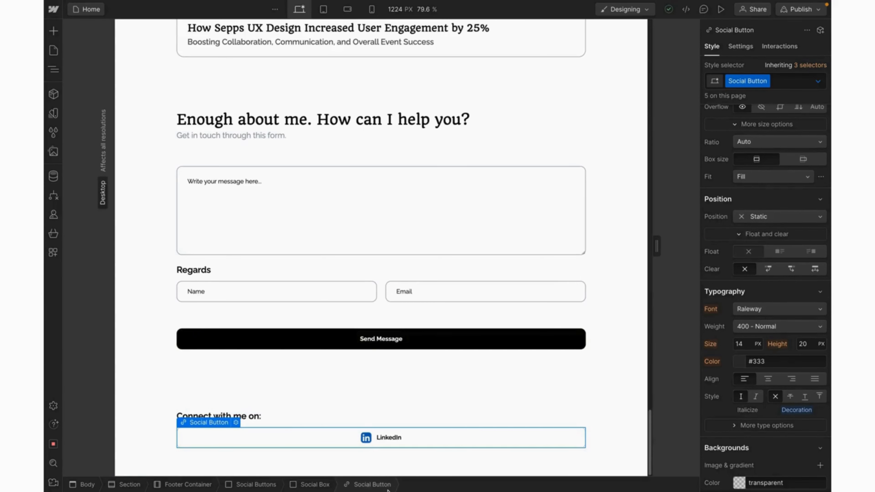
key(ctrl+d)
key(ctrl+d)
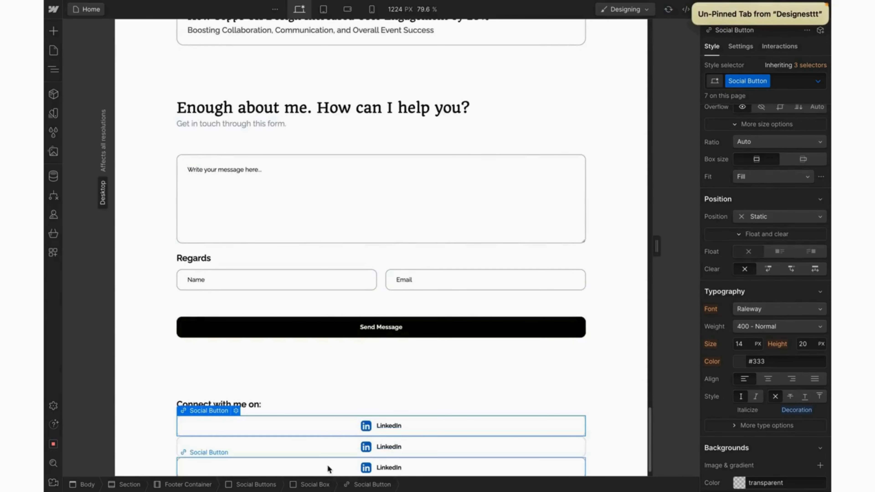
Lay out the Social Box as a horizontal flex with a 20 px gap, matching the Figma Buttons frame
click(314, 484)
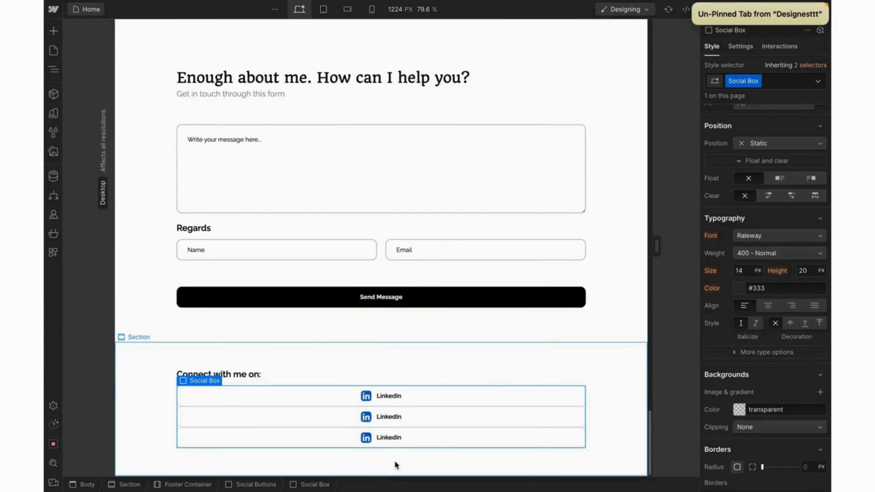
scroll(754, 201, up, 3)
scroll(777, 224, up, 6)
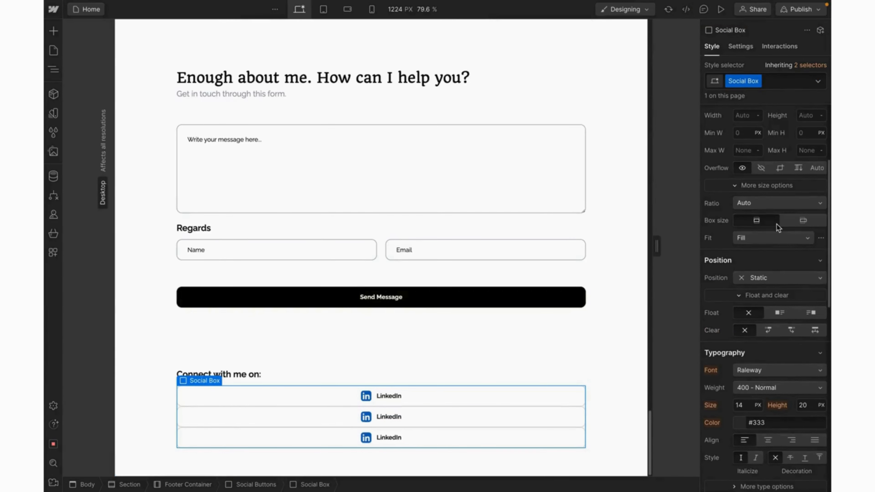
click(765, 132)
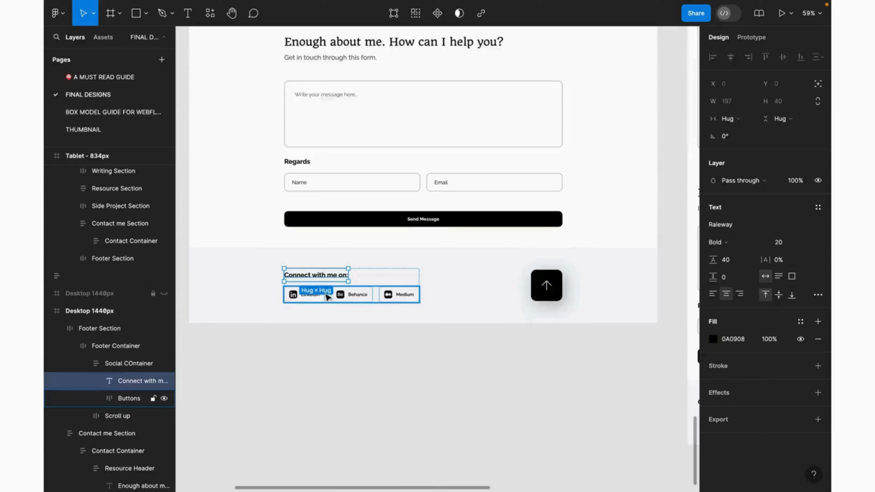
click(327, 296)
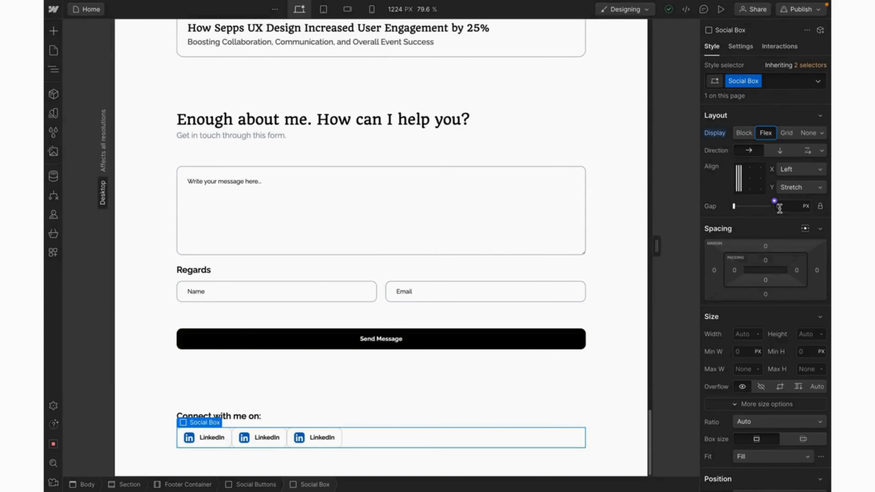
click(779, 207)
text(20)
key(Return)
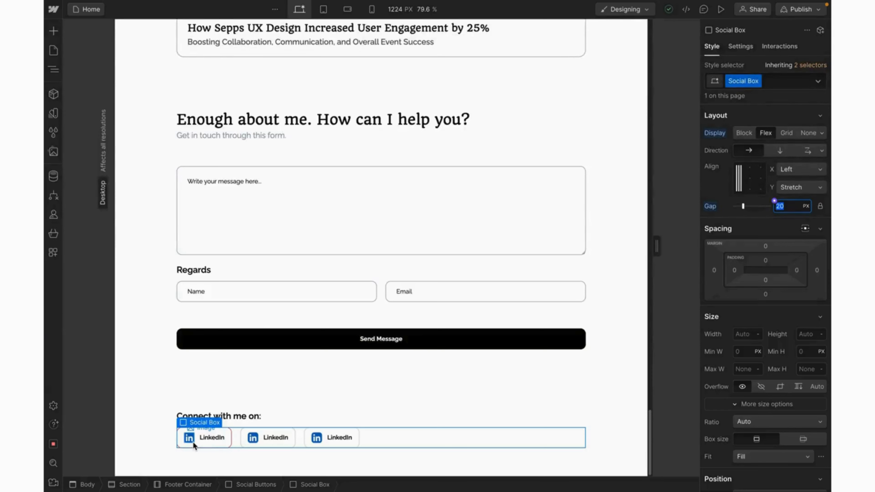
Replace the first footer social button's icon with Linkedin-black.svg
click(193, 442)
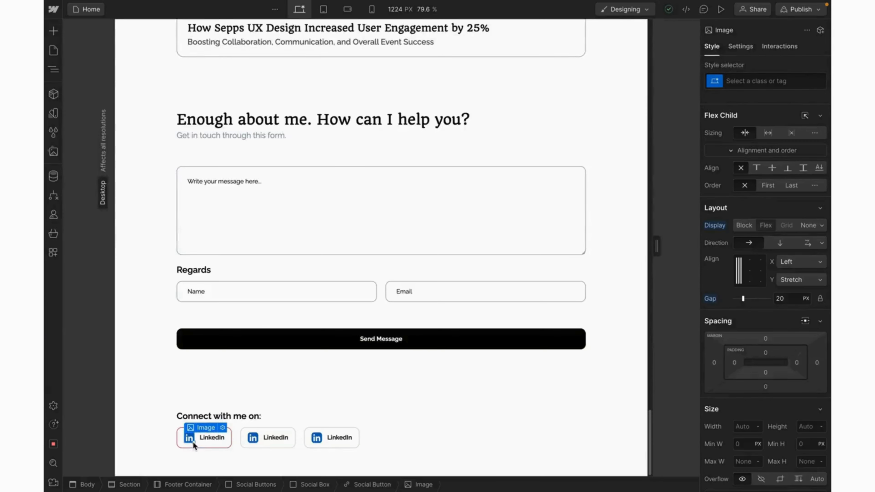
click(225, 430)
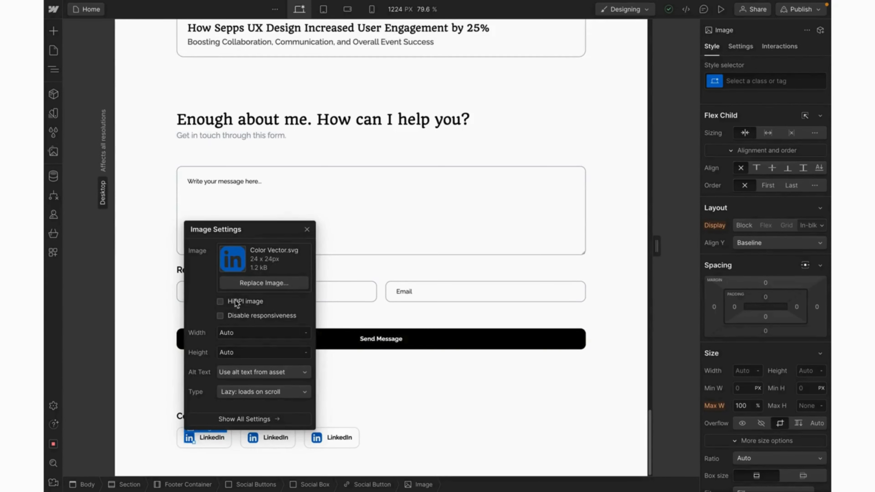
click(243, 283)
click(132, 297)
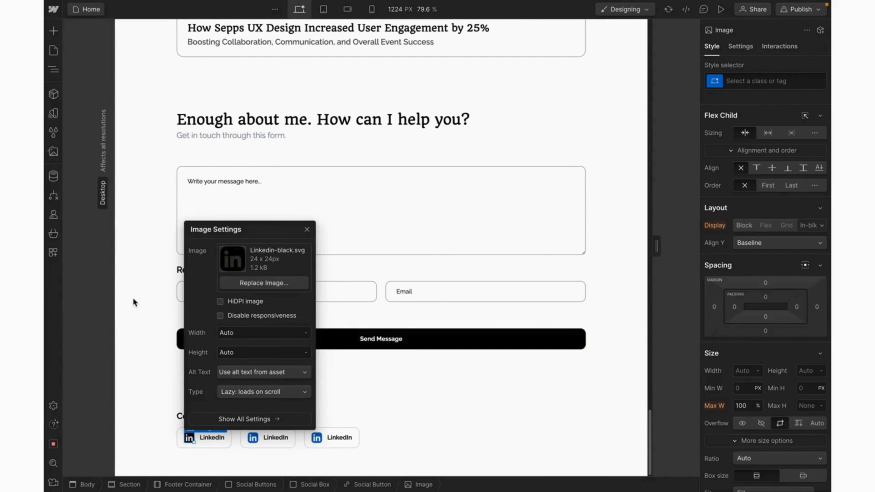
Replace the second footer social button's icon with the black Behance SVG
click(254, 438)
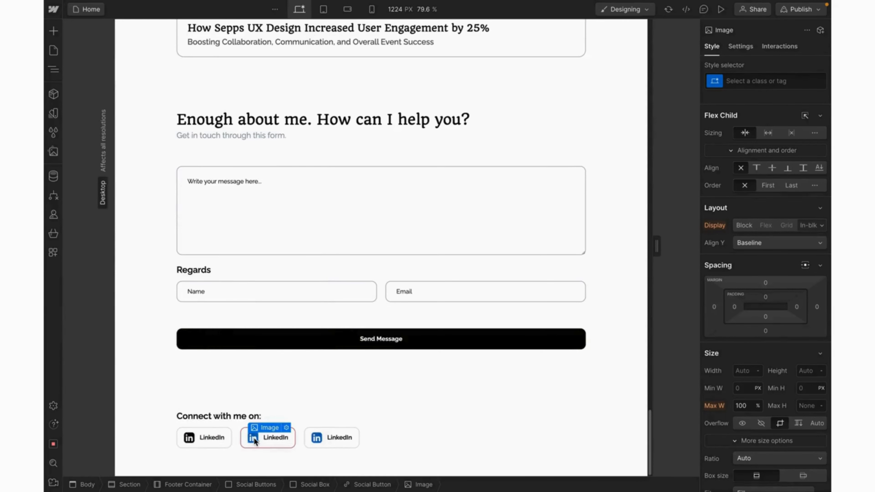
click(285, 428)
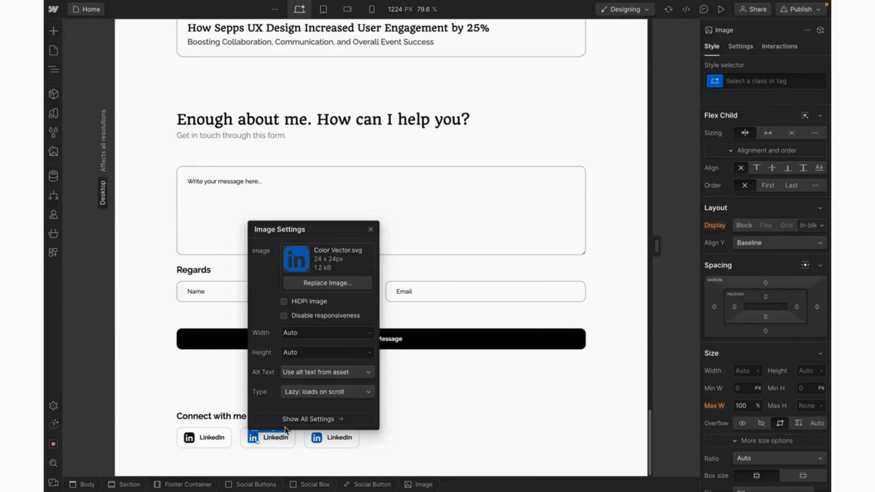
click(324, 283)
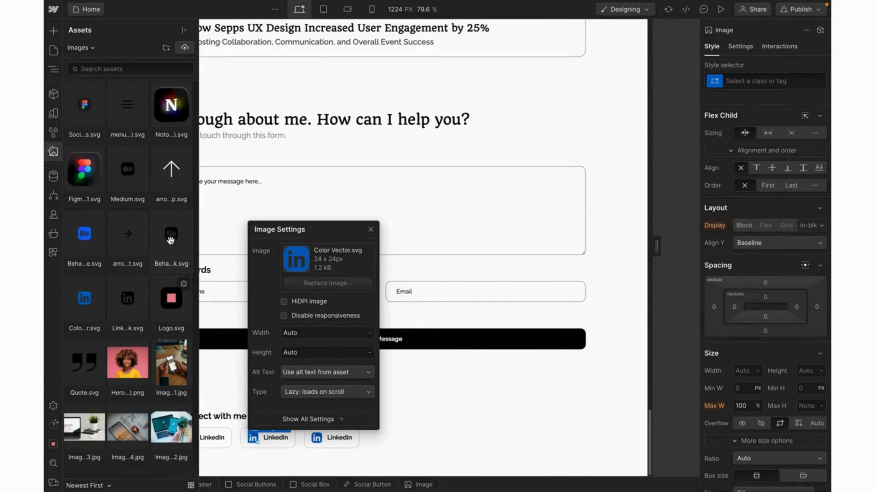
click(171, 243)
Replace the third footer social button's icon with Medium.svg
click(316, 438)
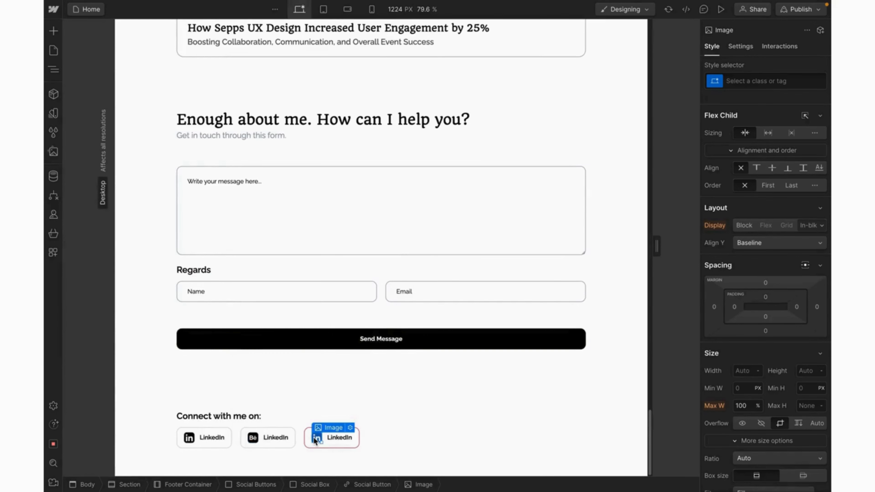
click(349, 428)
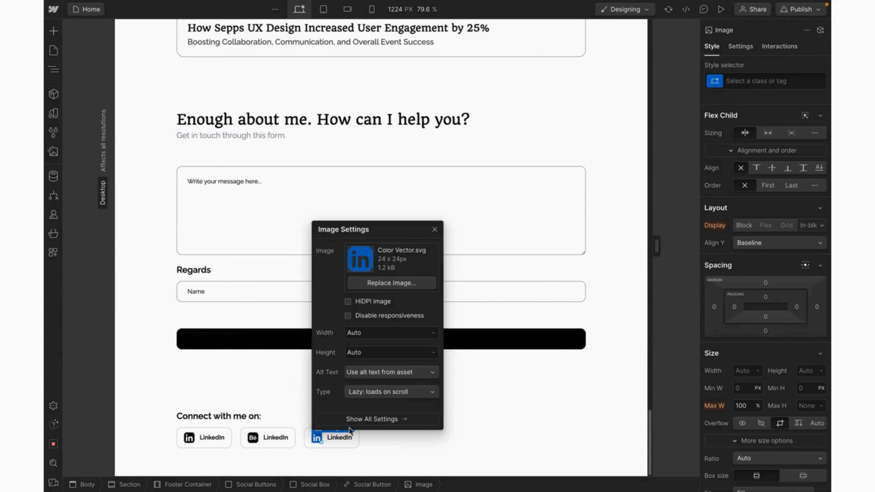
click(381, 286)
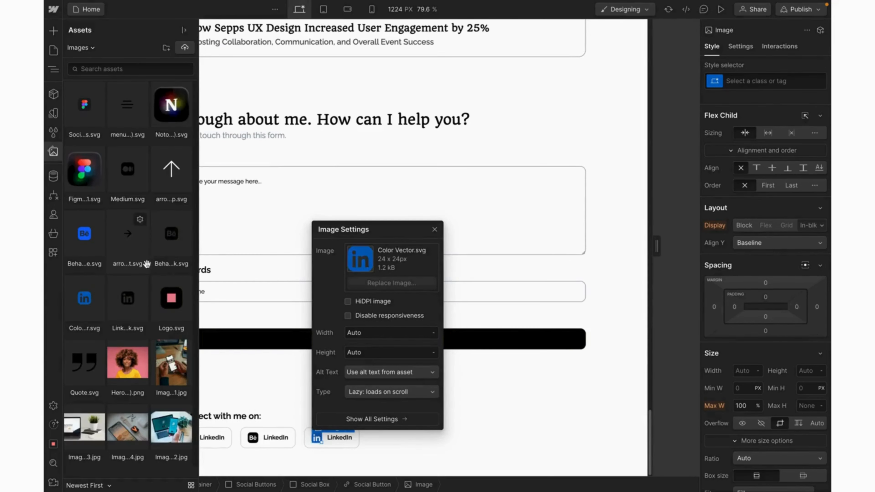
click(133, 181)
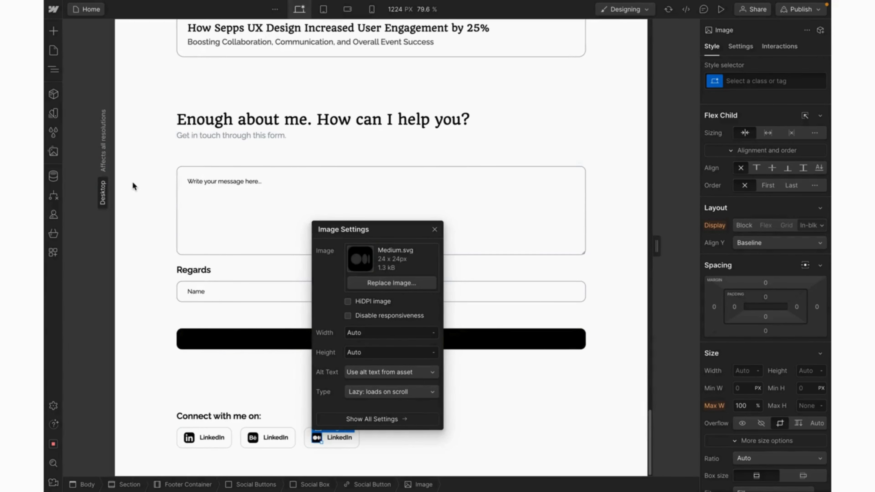
Check the Scroll up button in the Figma design, then add a div block inside Social Buttons with the new class Top Scroll
click(269, 414)
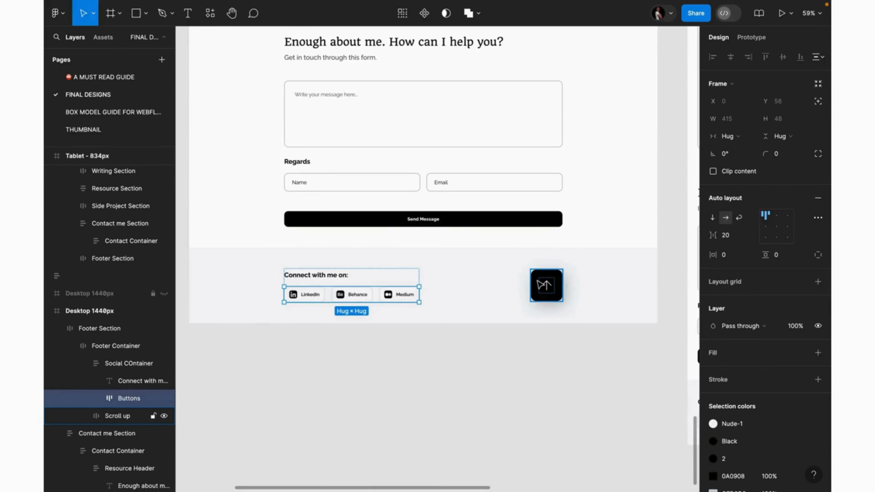
click(540, 283)
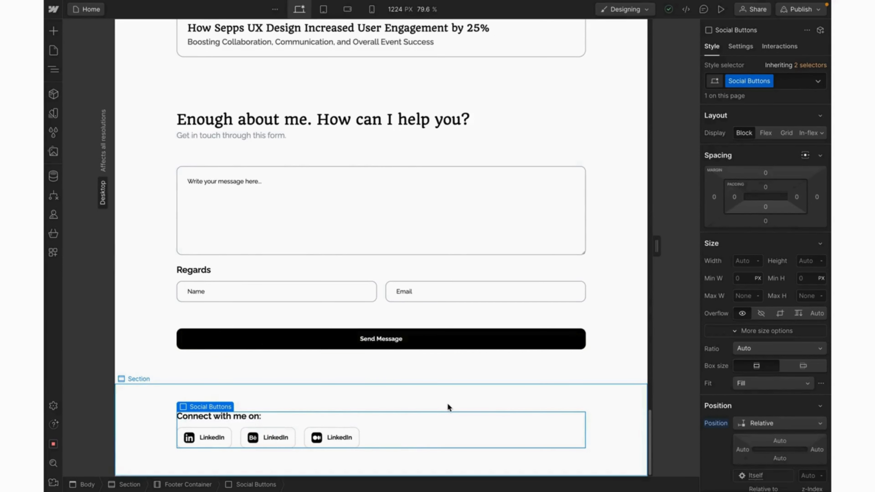
key(ctrl+k)
text(div)
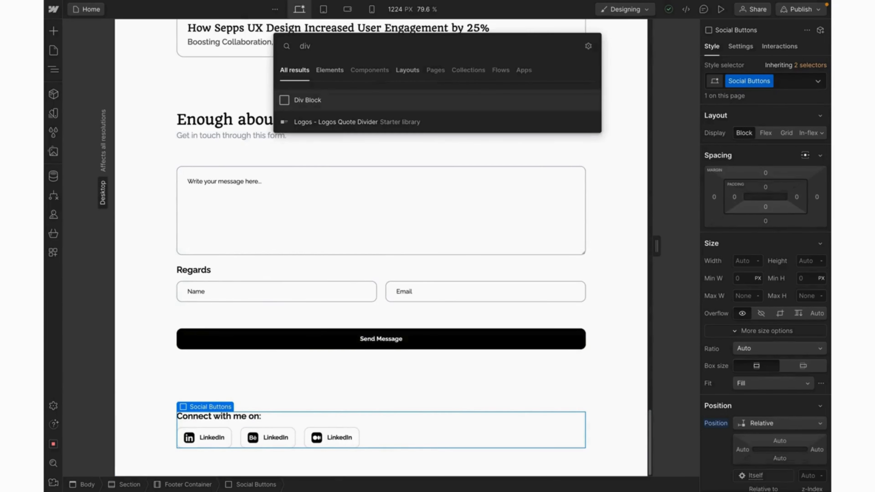
key(Return)
key(ctrl+Return)
text(T)
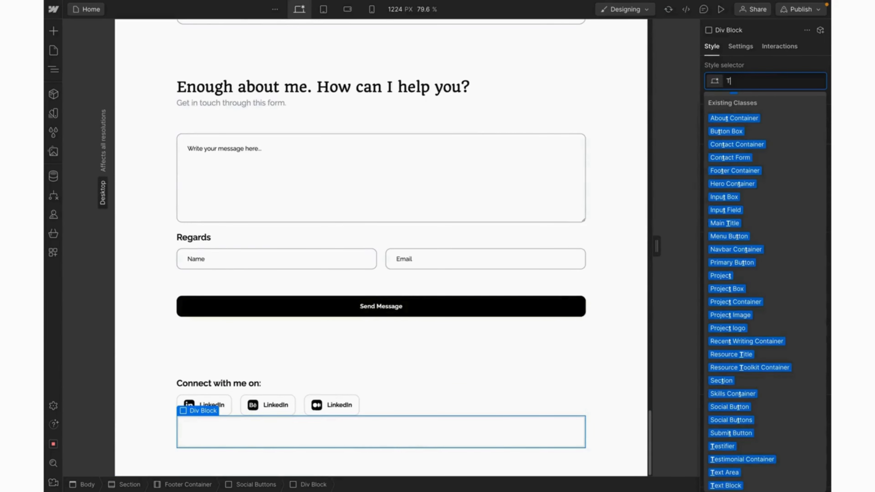
text(op Scroll)
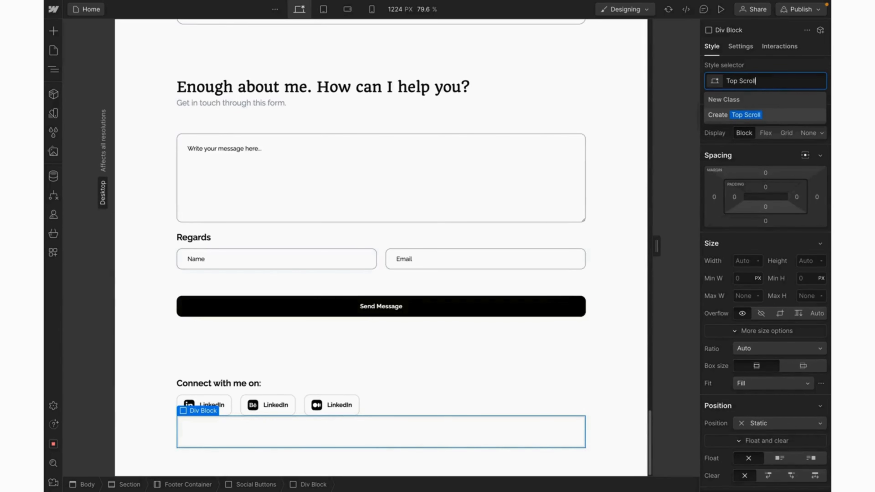
key(Return)
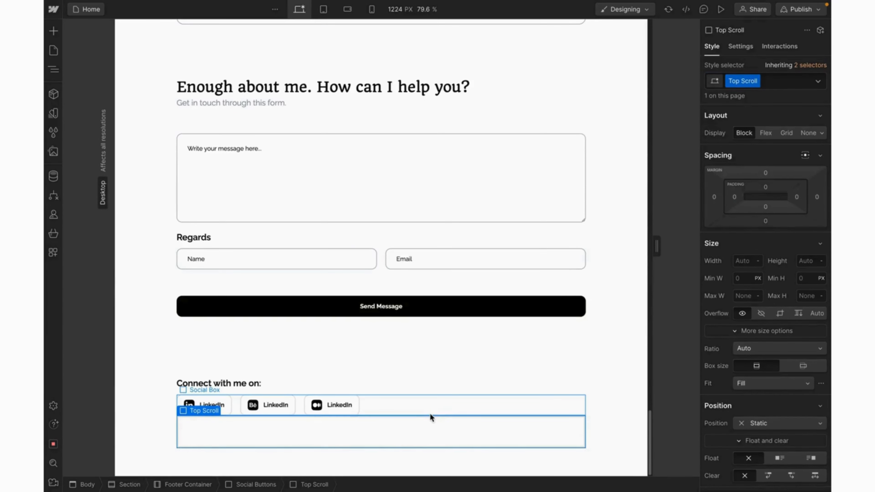
Set the Top Scroll div's background to the Primary Color variable
scroll(760, 418, down, 10)
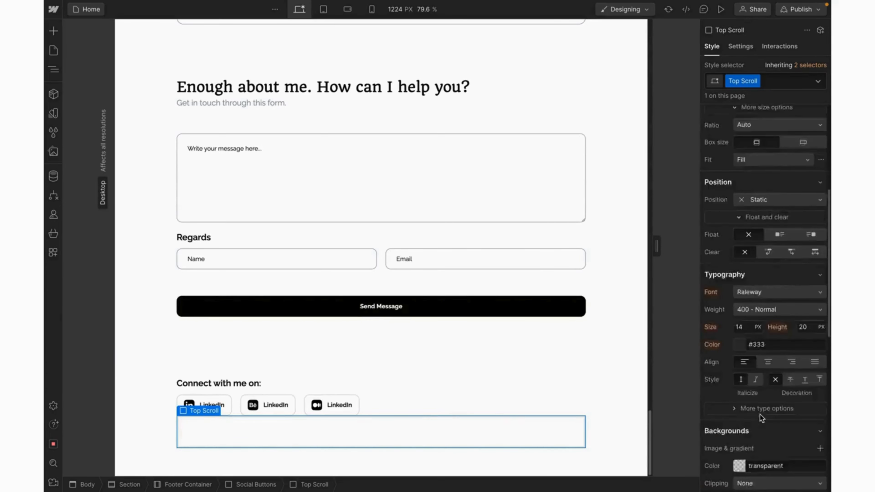
click(737, 267)
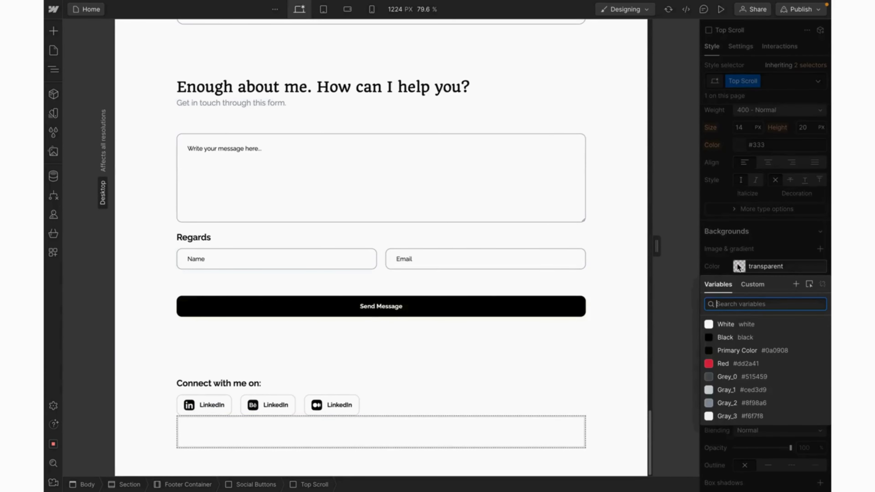
click(734, 348)
Set the Top Scroll div's width and height to 96 px each
scroll(733, 345, up, 8)
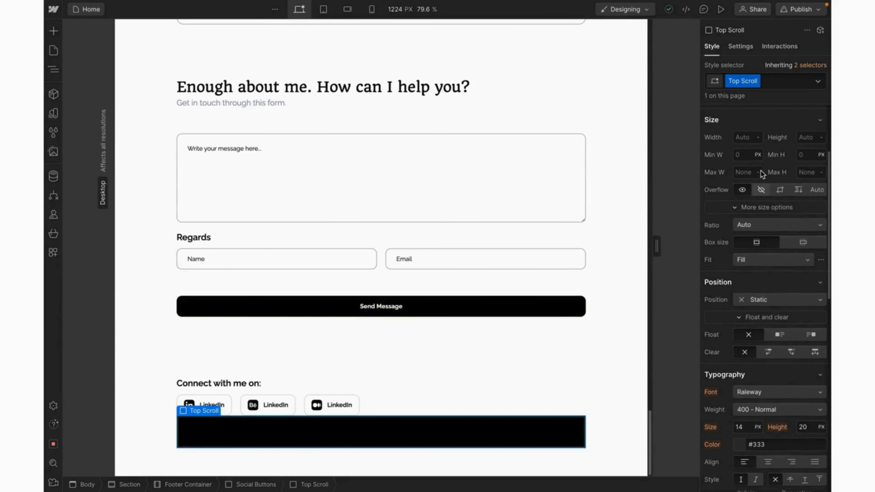
click(738, 137)
text(9)
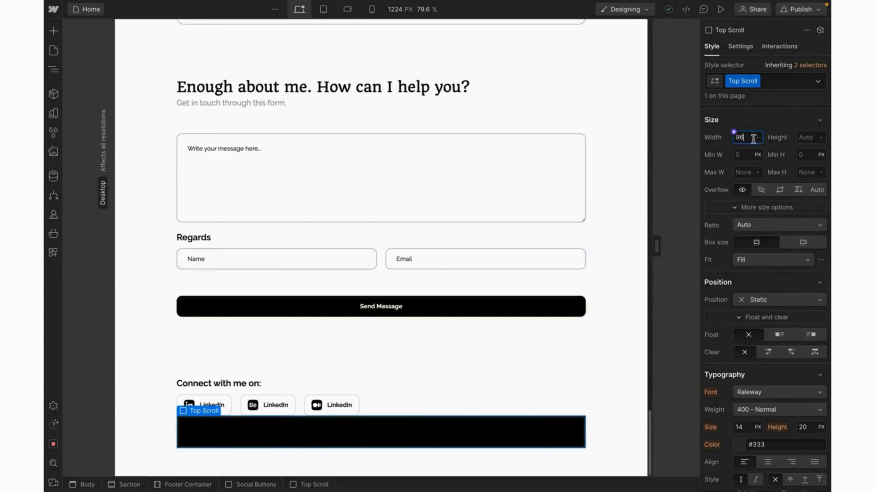
text(6)
click(803, 138)
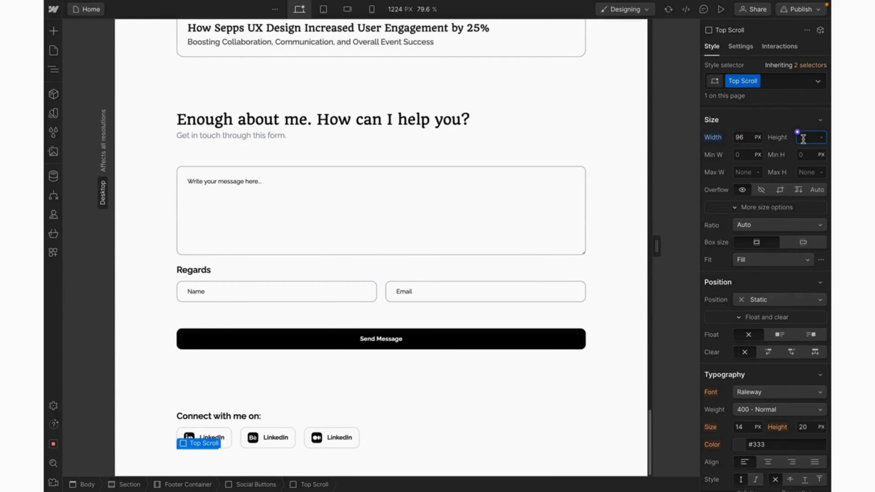
text(96)
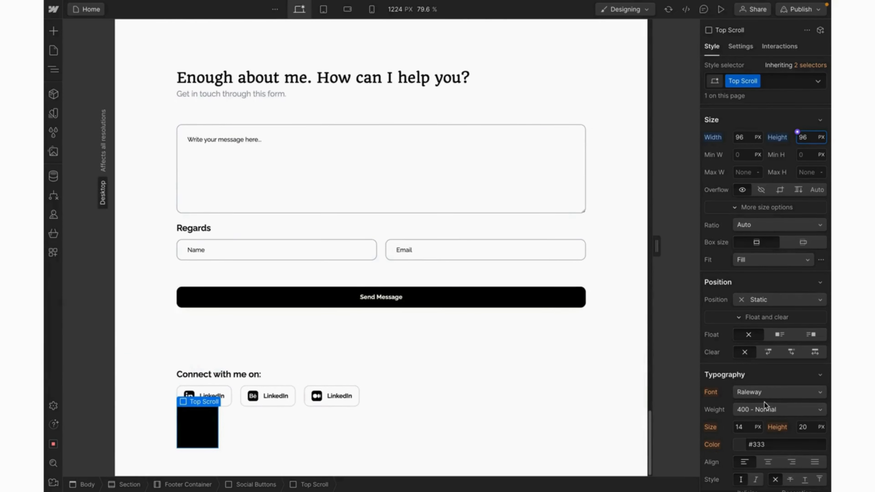
Round the Top Scroll div's corners with a 16 px radius
scroll(764, 402, down, 7)
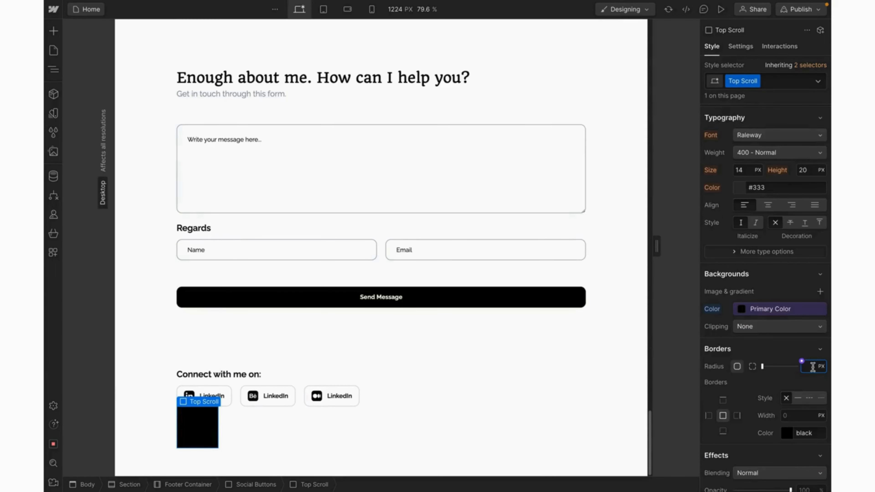
click(809, 366)
text(16)
key(Return)
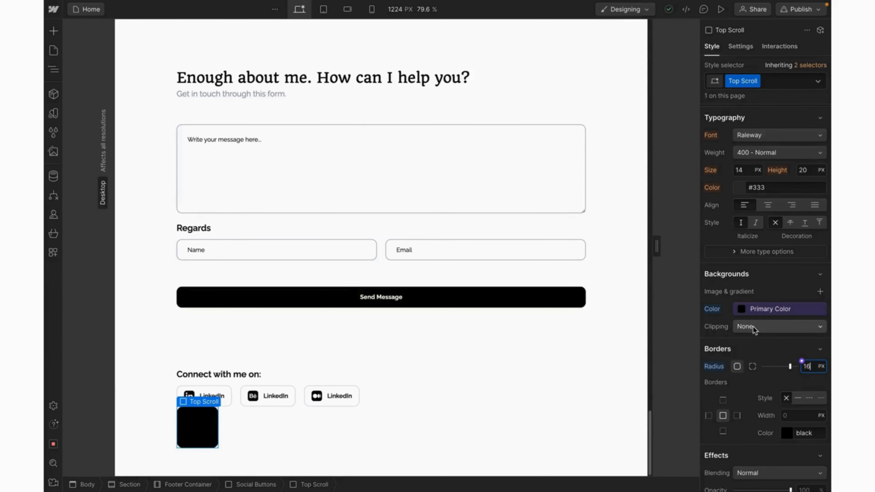
Give the Top Scroll div 24 px padding on all sides and place the arrow-up.svg asset inside it
scroll(754, 329, up, 8)
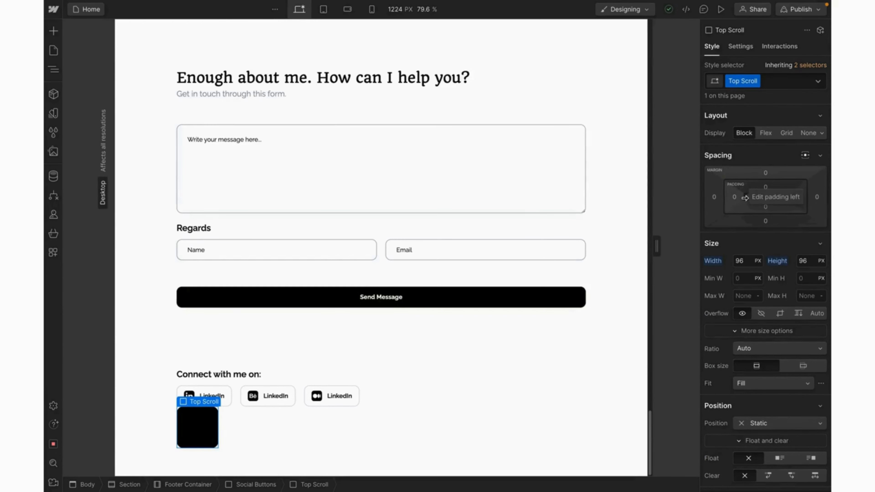
drag(745, 198, 757, 196)
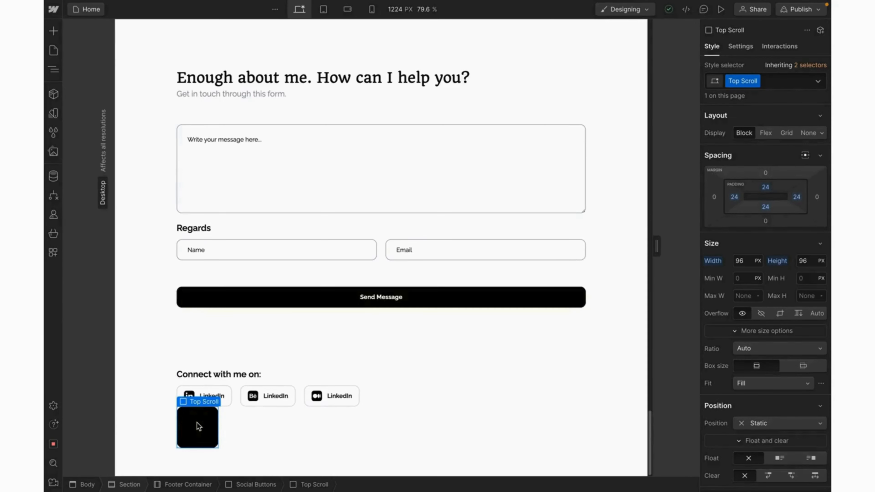
click(56, 156)
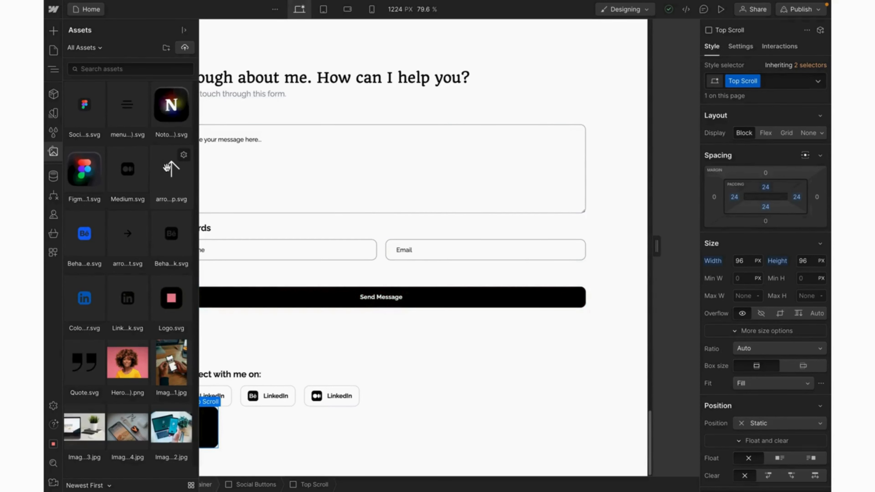
drag(167, 168, 198, 418)
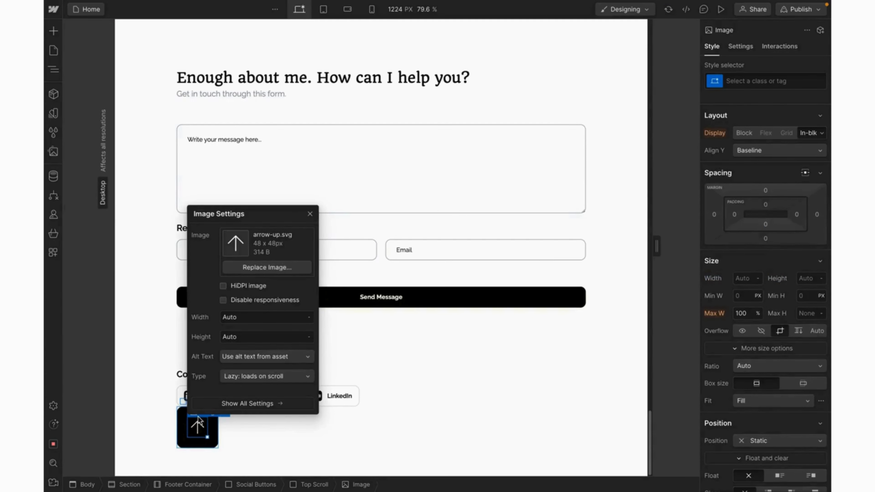
click(309, 215)
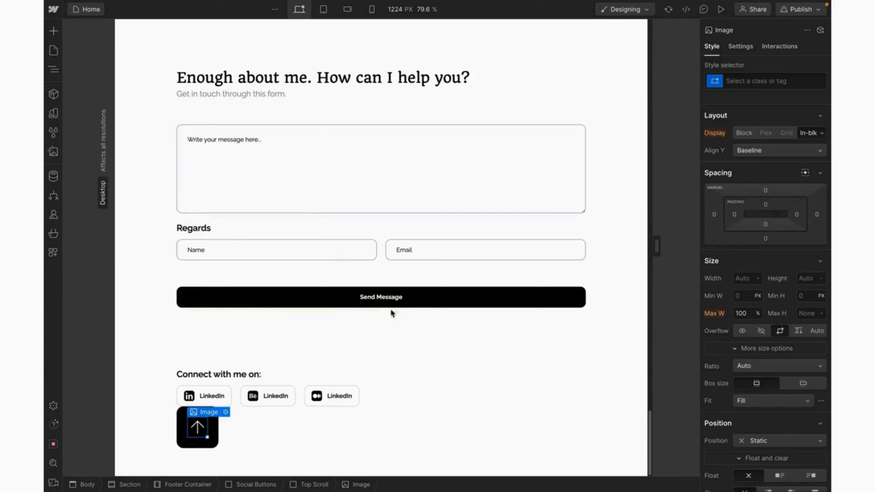
Create a new class named Arrow Top for the arrow image
click(737, 83)
text(A)
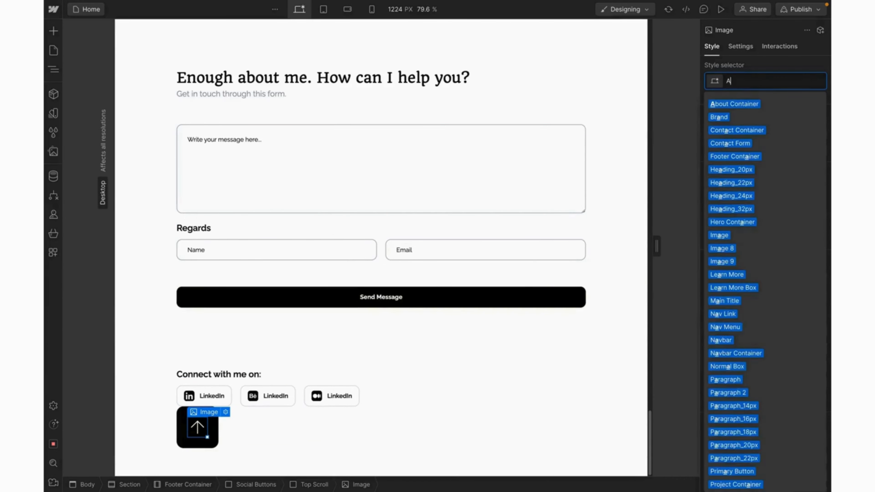
text(rrow Top)
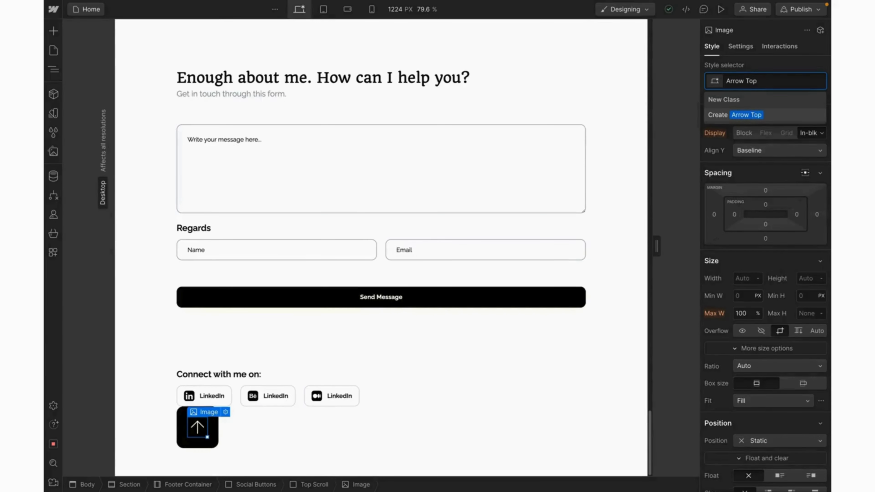
key(Return)
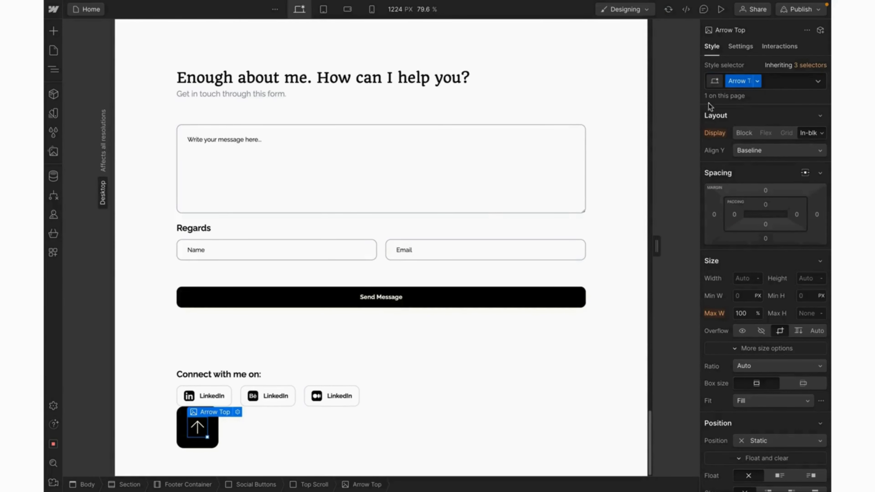
Try a Flex display on the Social Buttons div
click(213, 426)
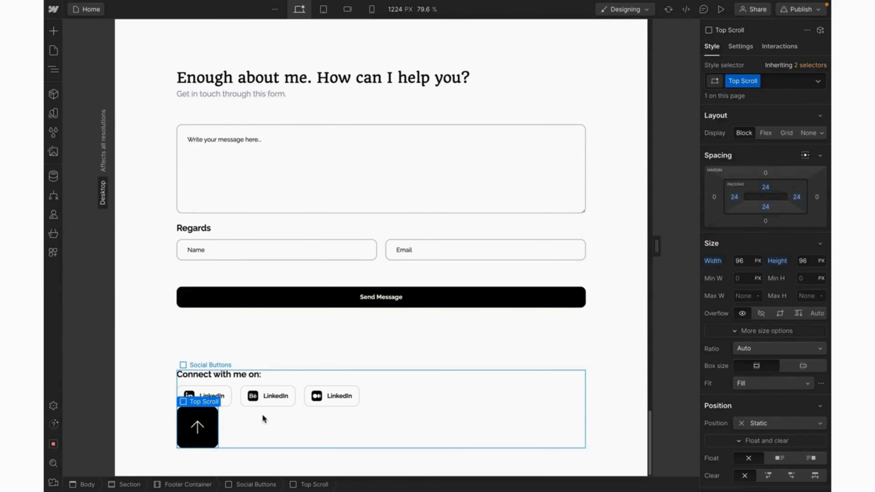
click(262, 416)
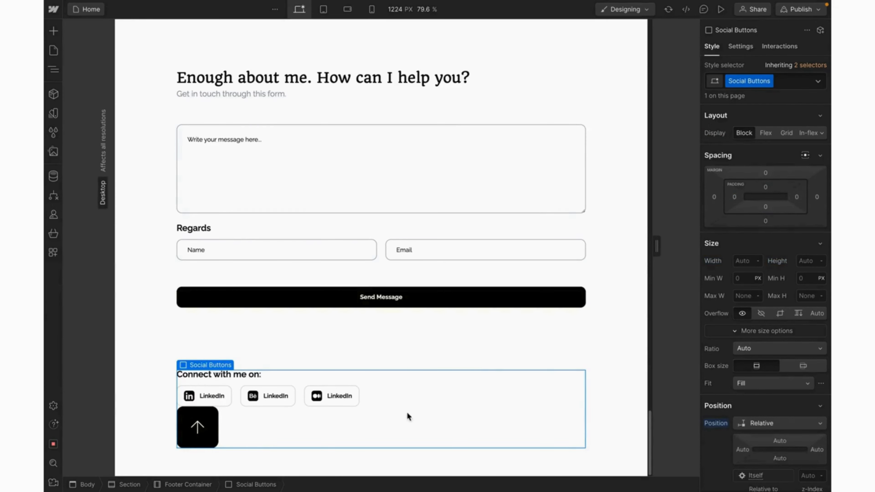
click(770, 133)
key(ctrl+z)
Move the Top Scroll div out of Social Buttons so it sits directly inside the Footer Container, below Social Buttons
click(55, 70)
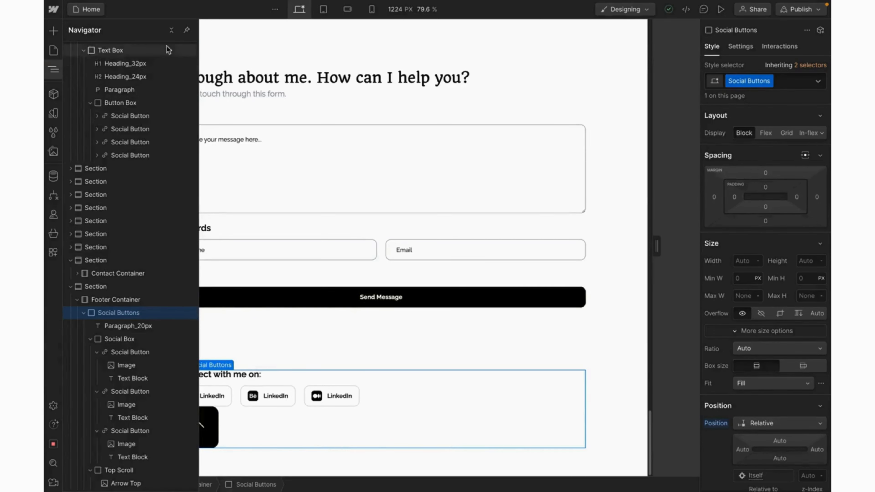
click(171, 30)
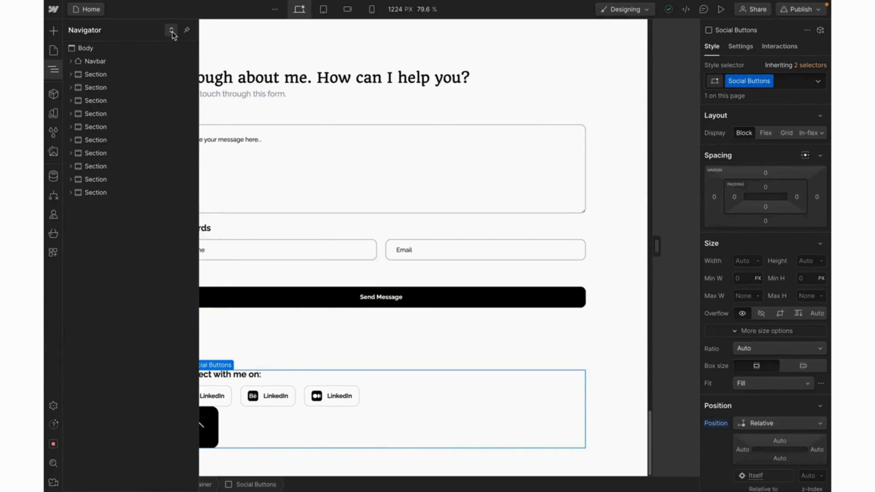
click(69, 192)
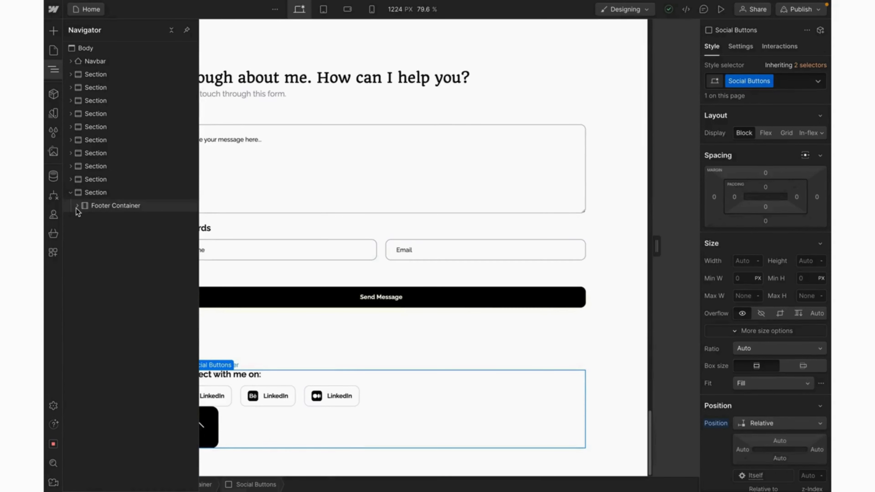
click(76, 206)
click(83, 219)
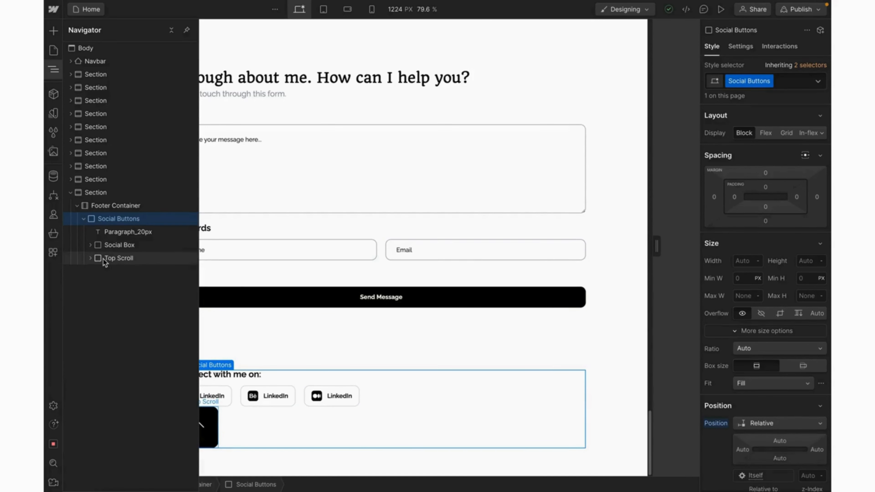
drag(99, 259, 84, 261)
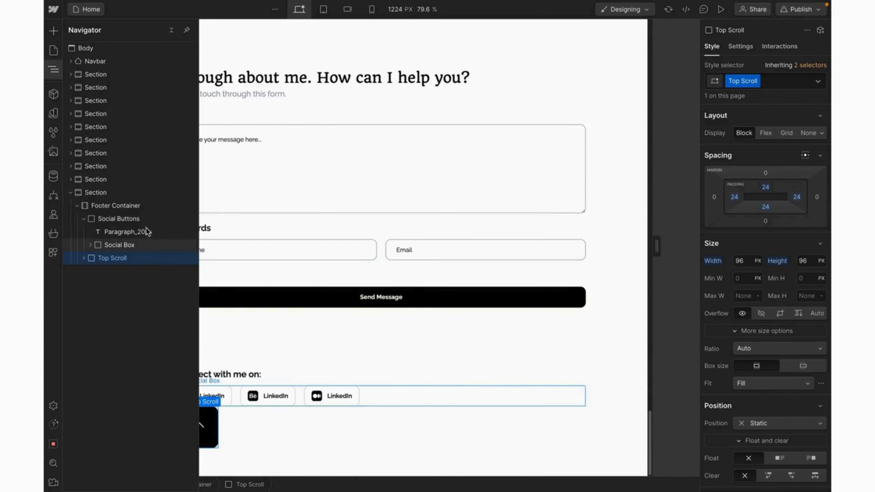
Set the Footer Container's display to Flex and make the Social Buttons div grow to fill the free width
click(138, 208)
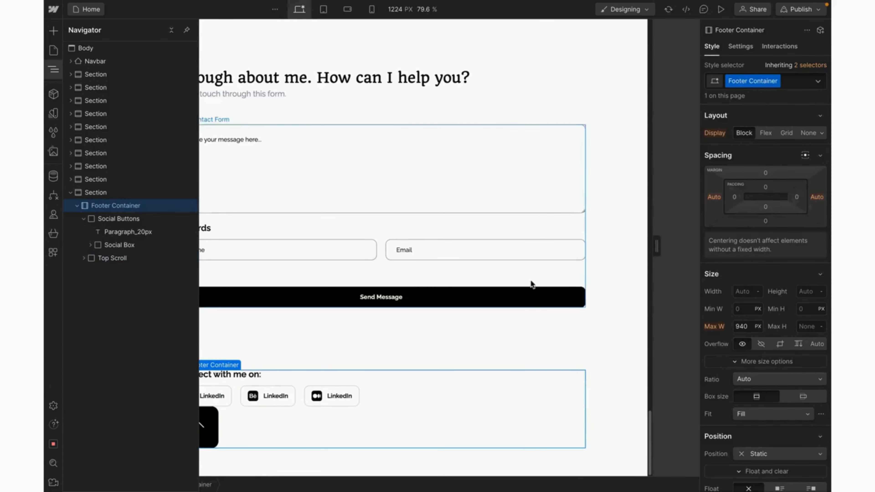
click(765, 132)
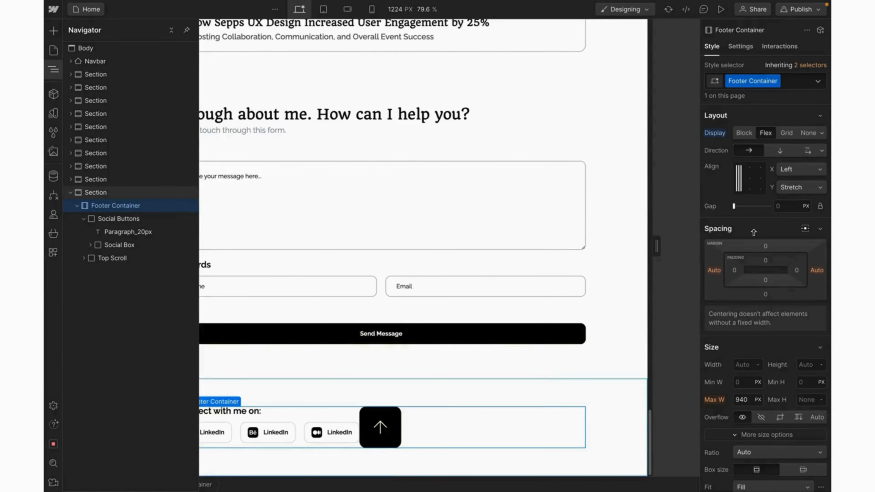
key(z)
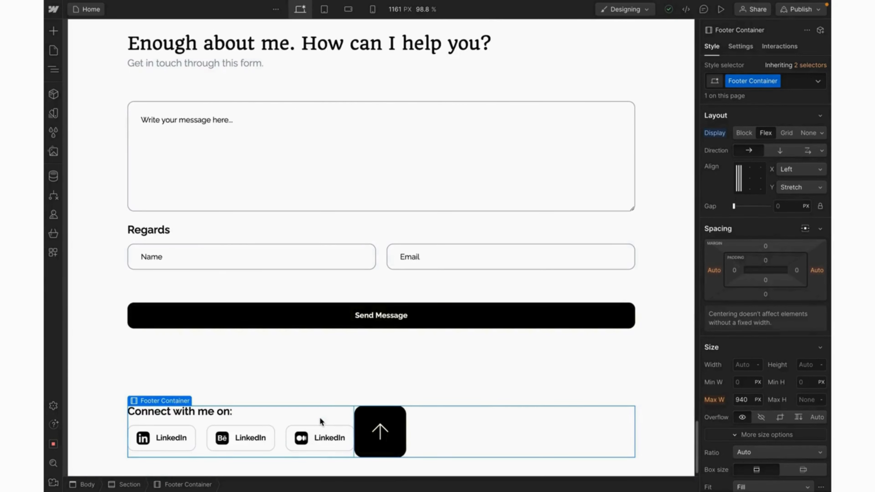
click(319, 417)
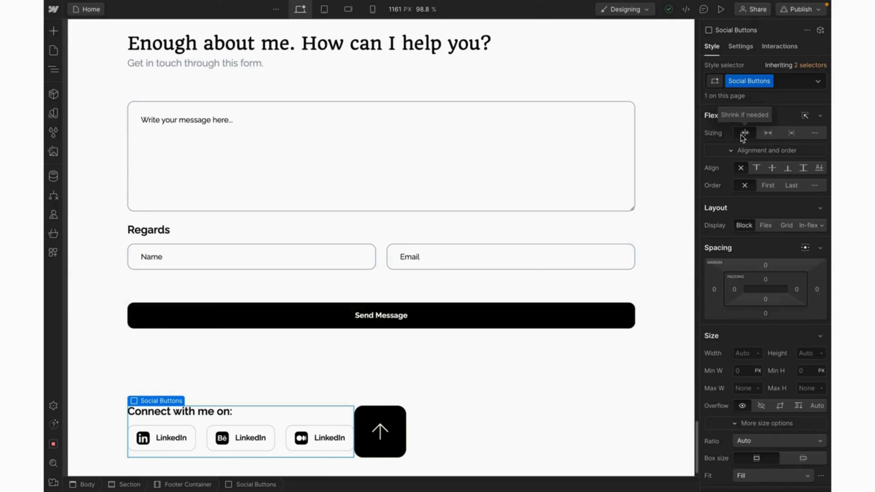
click(767, 134)
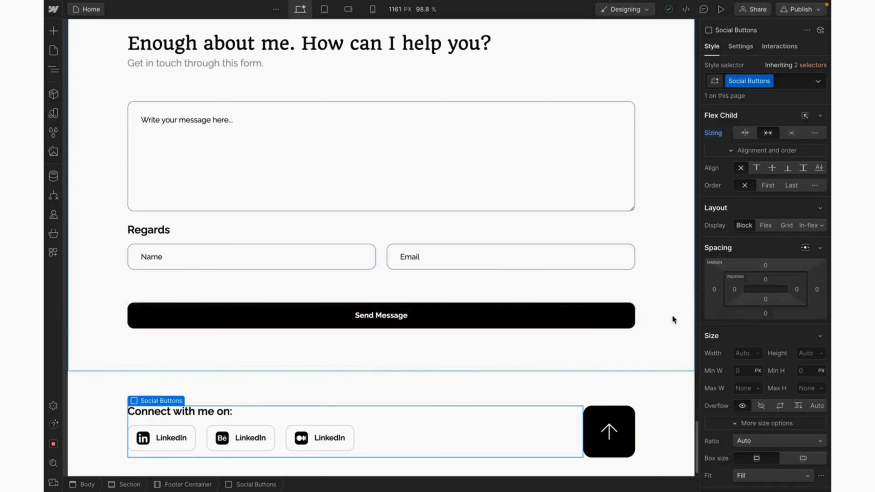
Lay out the Social Buttons div as a vertical Flex with its Y alignment set to Space between
click(767, 226)
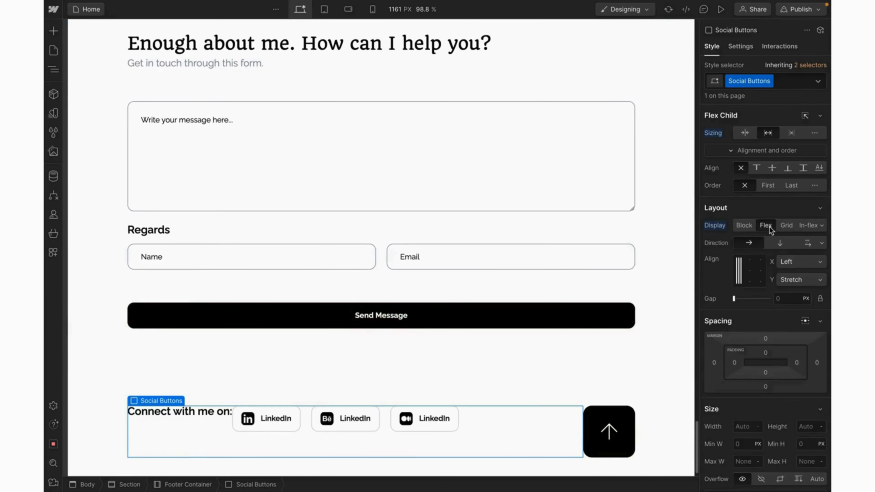
click(780, 244)
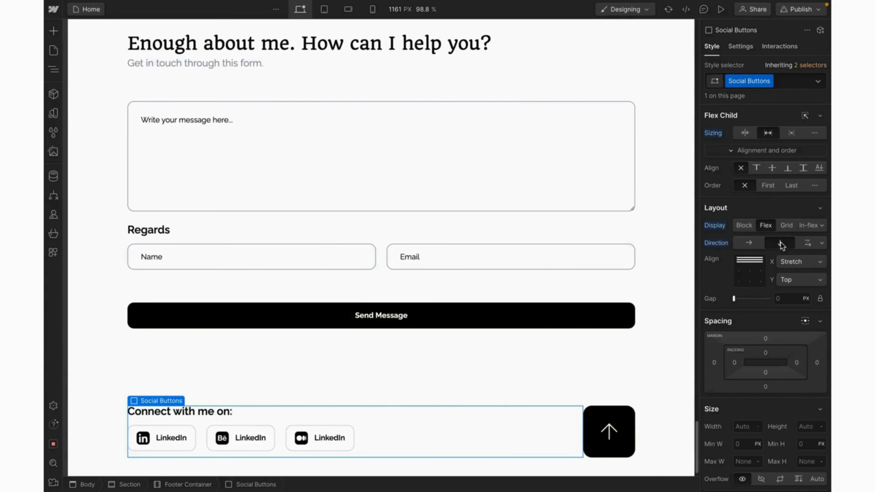
click(808, 280)
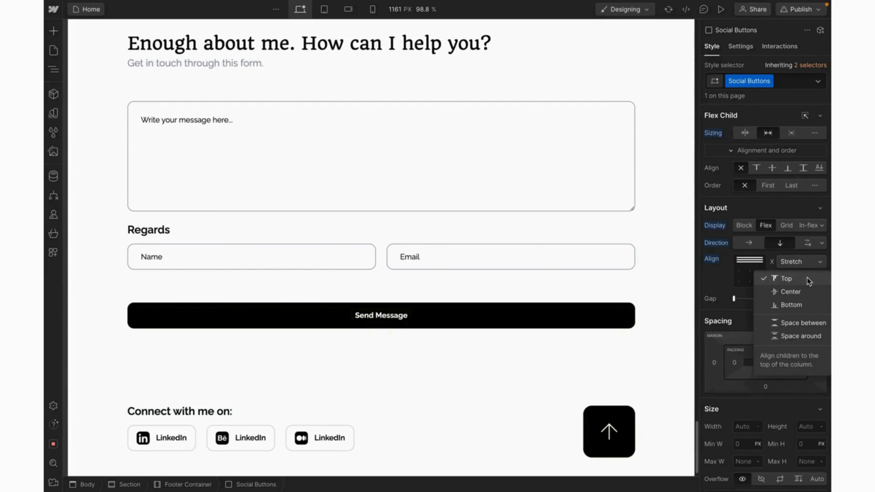
click(800, 324)
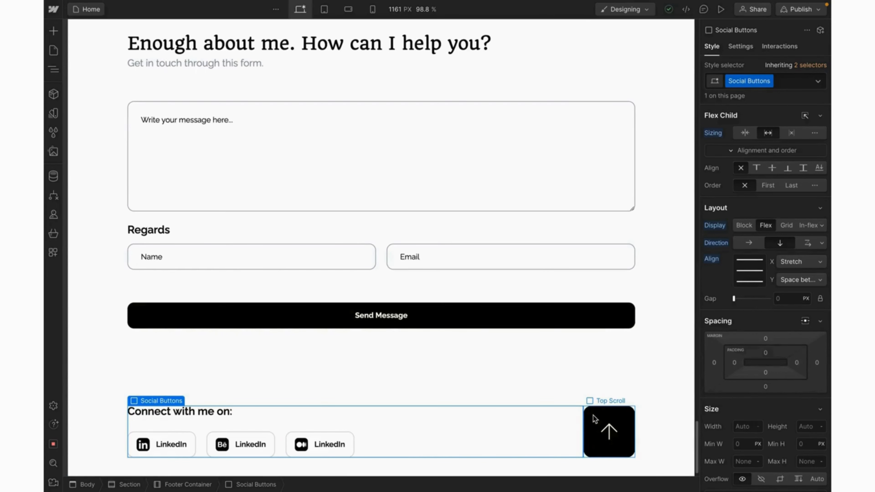
Check the Scroll up button's drop shadow in Figma and add a matching outside box shadow to Top Scroll in Webflow: X 8, Y 12, blur 48 px
click(607, 419)
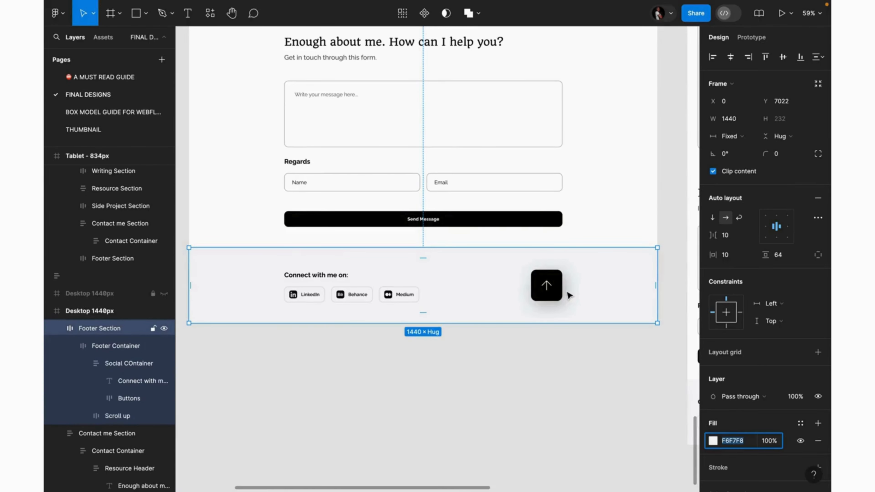
double_click(551, 289)
double_click(550, 288)
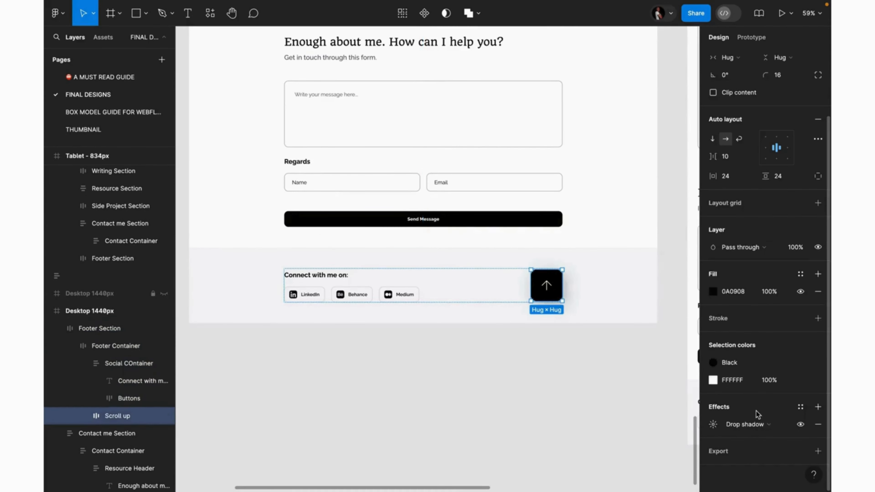
click(713, 424)
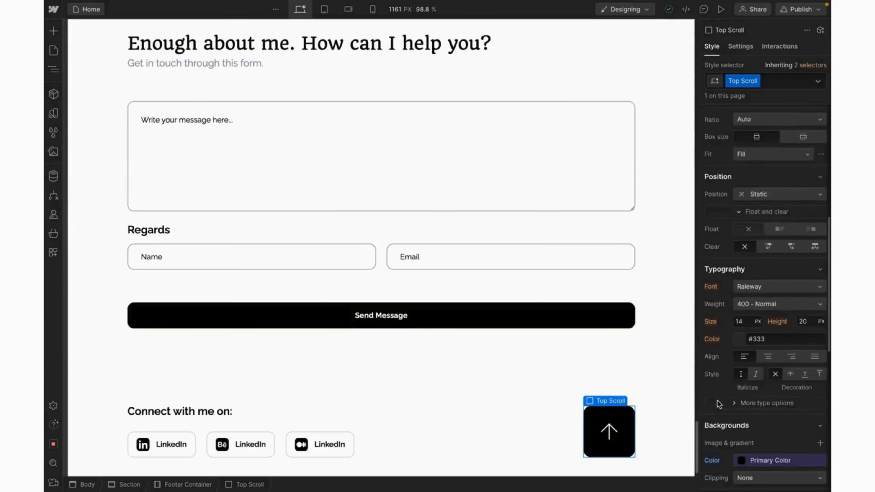
scroll(717, 400, down, 10)
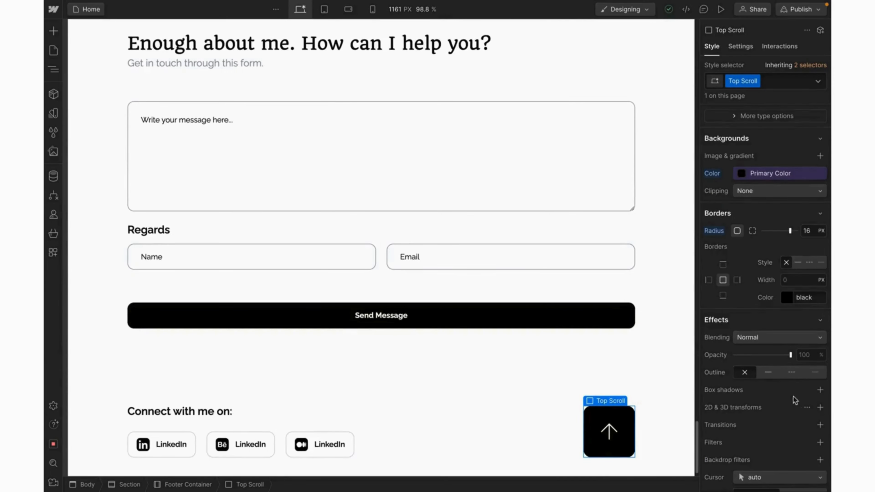
click(819, 390)
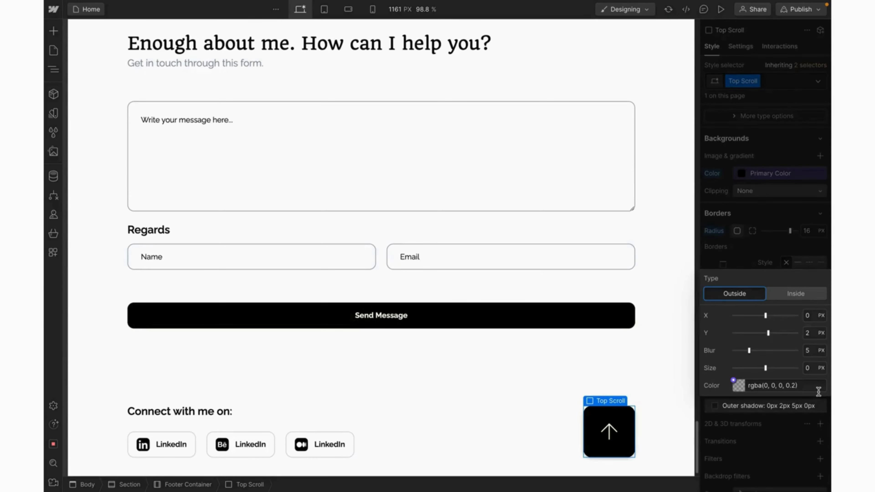
click(814, 316)
text(8)
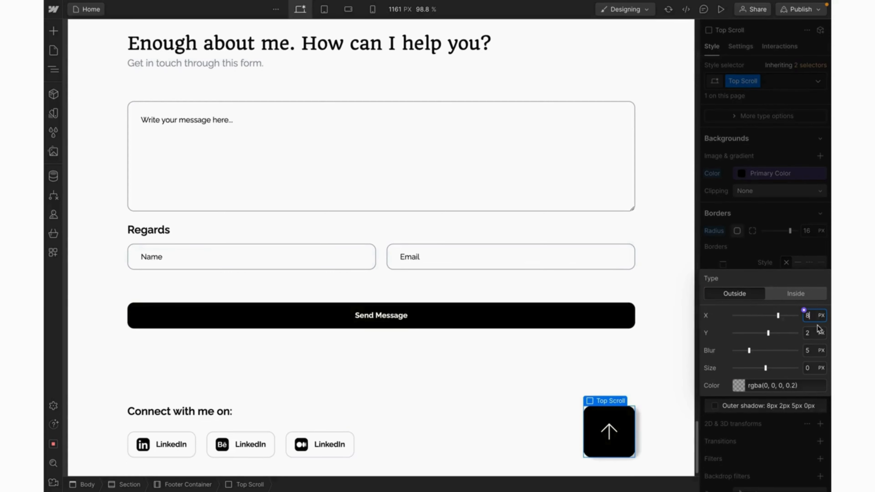
click(811, 333)
text(12)
click(814, 351)
text(48)
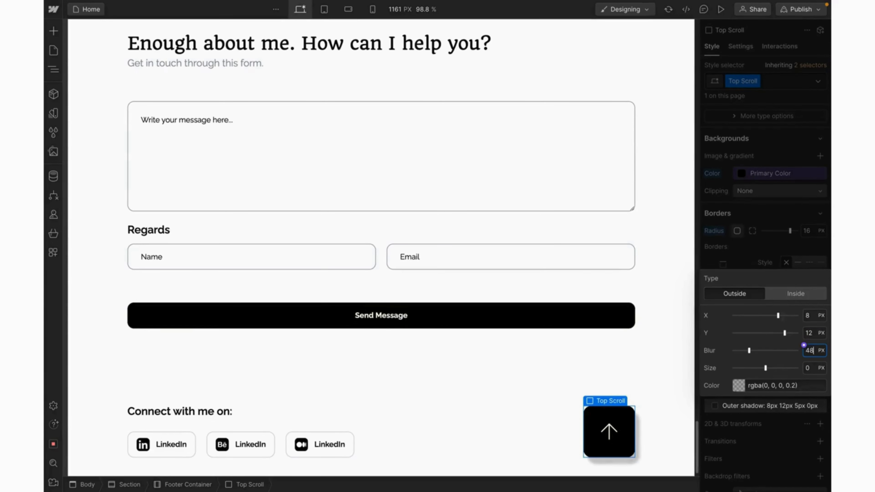
Set the opacity of the Top Scroll box shadow's color to 25%, matching the Figma drop shadow
click(738, 385)
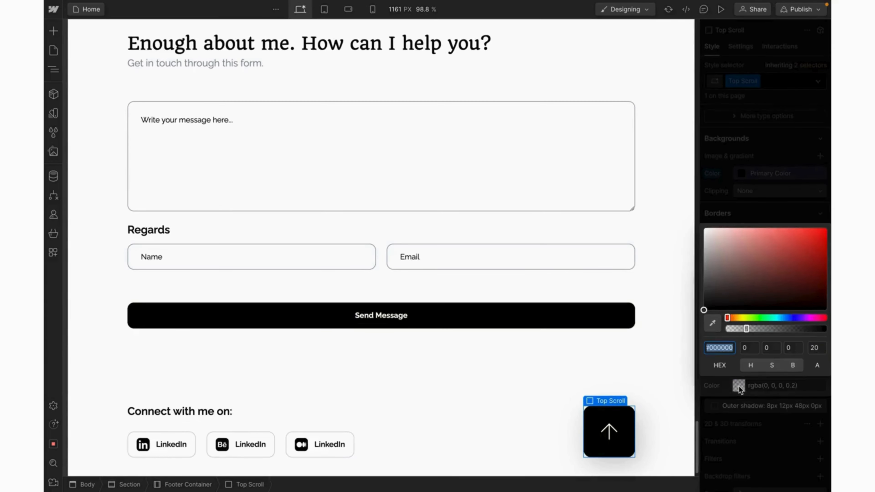
click(818, 349)
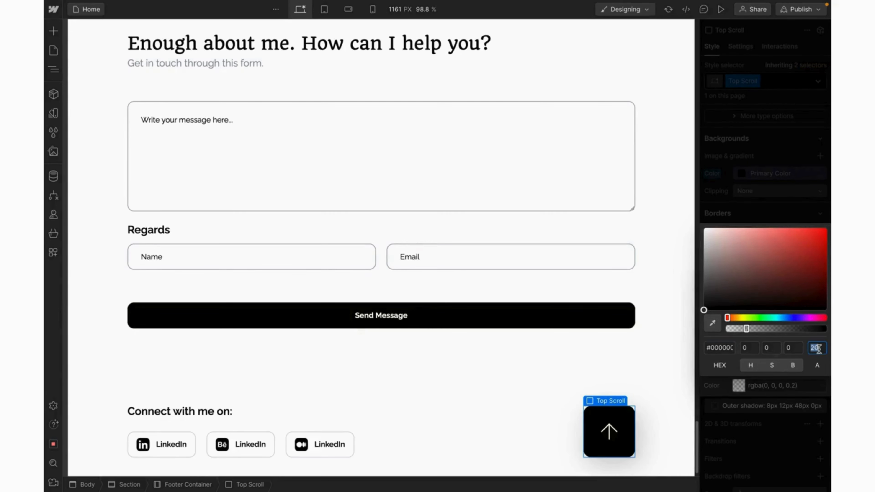
text(2)
click(793, 209)
Select the footer Section in Webflow, copy the Footer Section's fill color F6F7F8 from Figma, and return to Webflow
scroll(519, 407, down, 1)
click(520, 407)
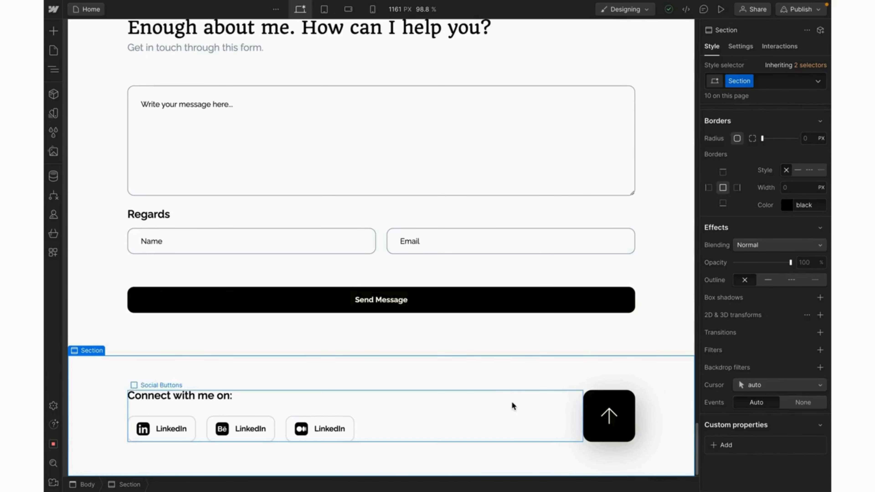
key(ctrl+Tab)
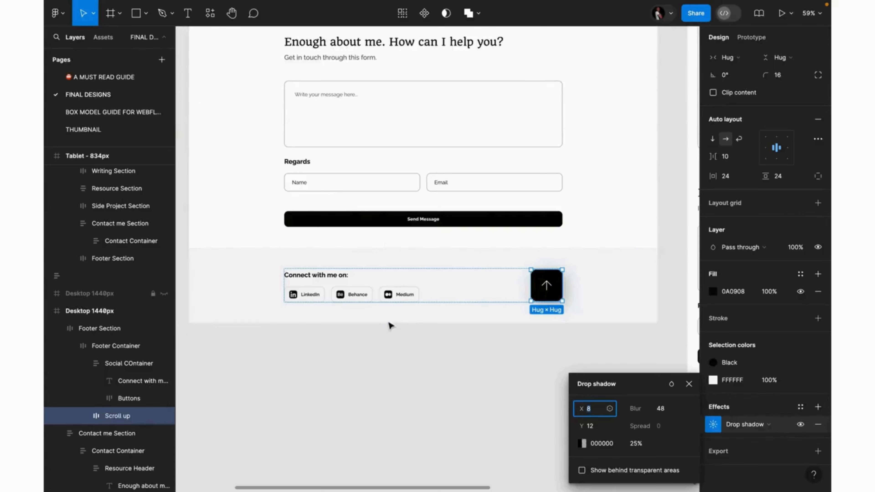
click(236, 288)
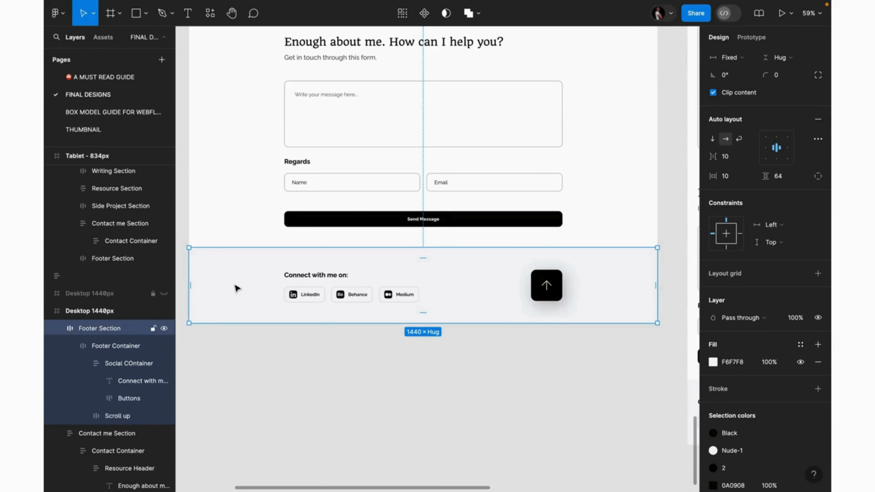
click(732, 367)
key(ctrl+Tab)
Add a new combo class named "Footer Background" to the footer Section
scroll(807, 260, up, 3)
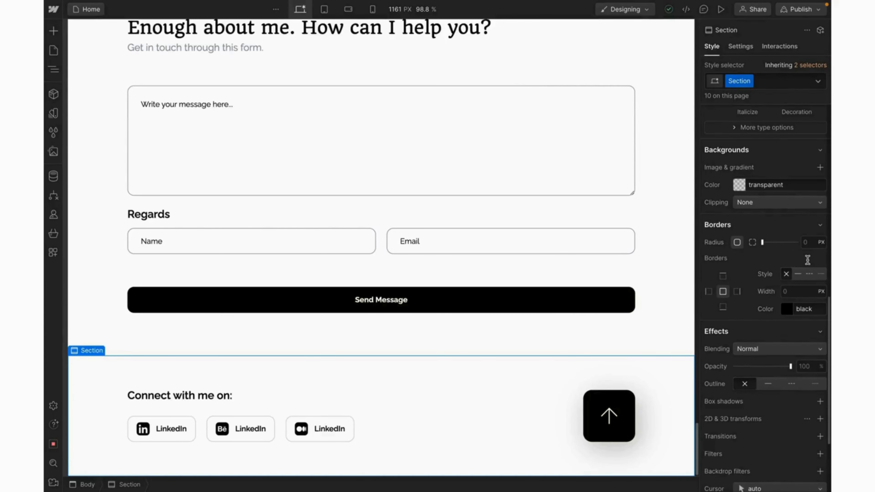
scroll(739, 194, up, 1)
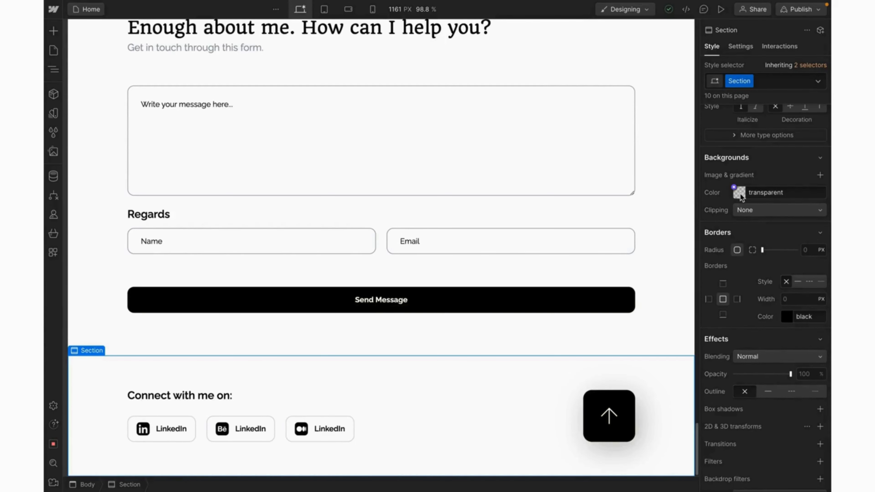
click(740, 194)
click(740, 194)
click(772, 83)
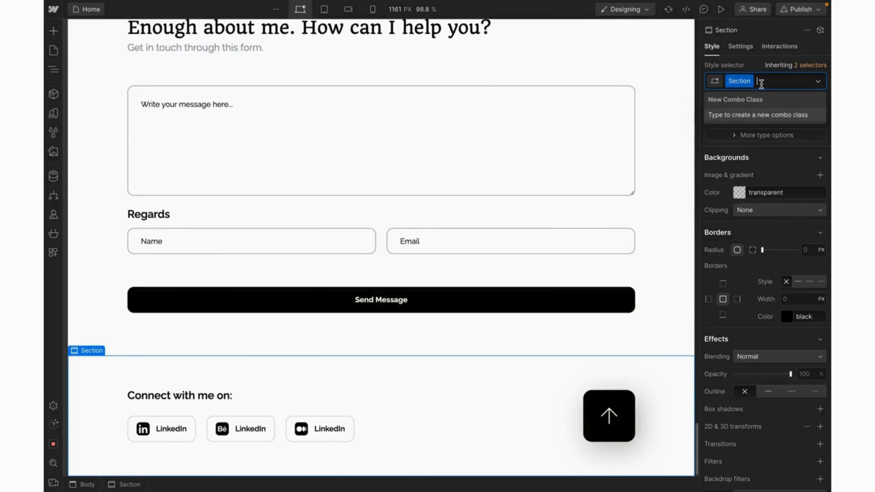
text(Footer)
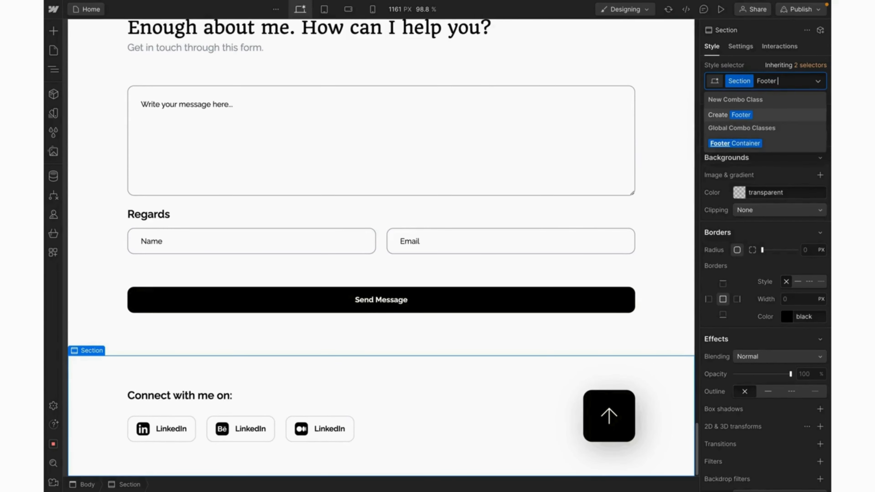
text( Background)
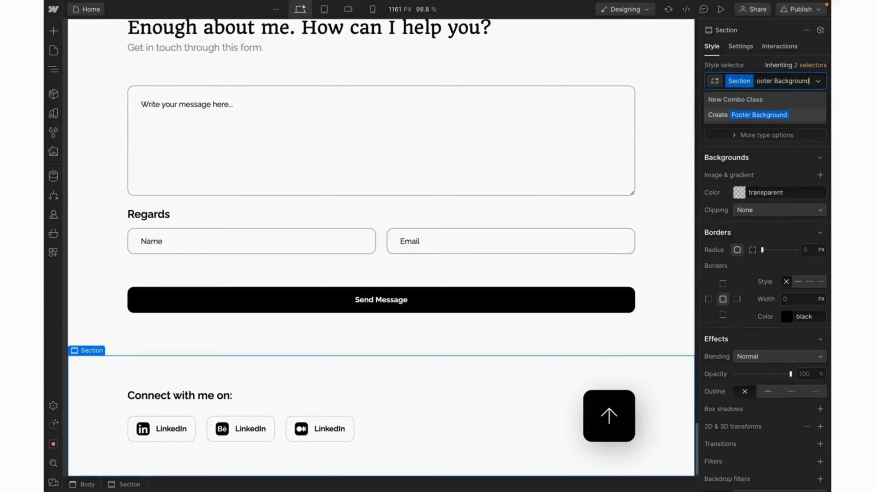
key(Return)
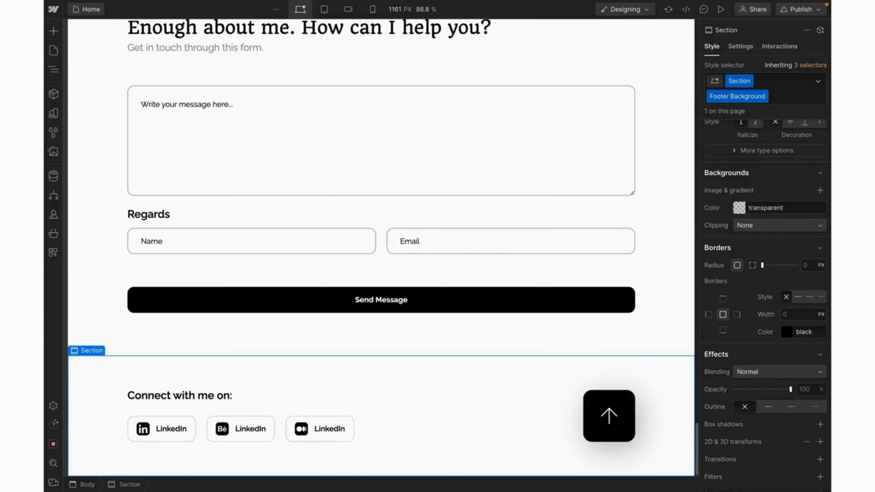
Set the background color of the Footer Background class to #F6F7F8
click(739, 207)
click(725, 341)
text(F6F7F8)
key(Return)
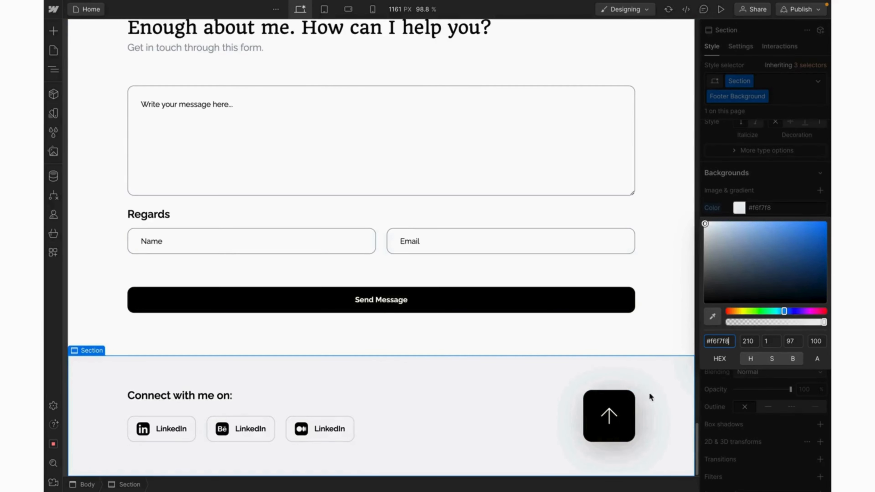
click(664, 336)
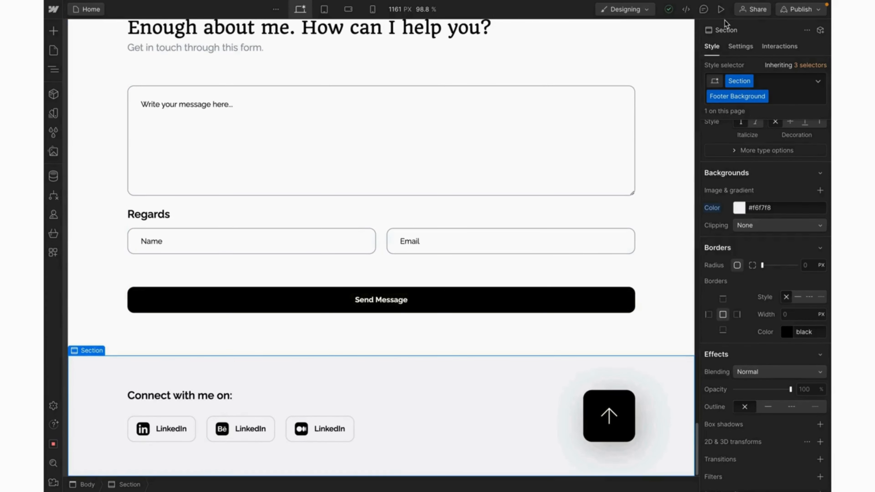
Preview the page with the canvas width set to 1440 px
click(721, 9)
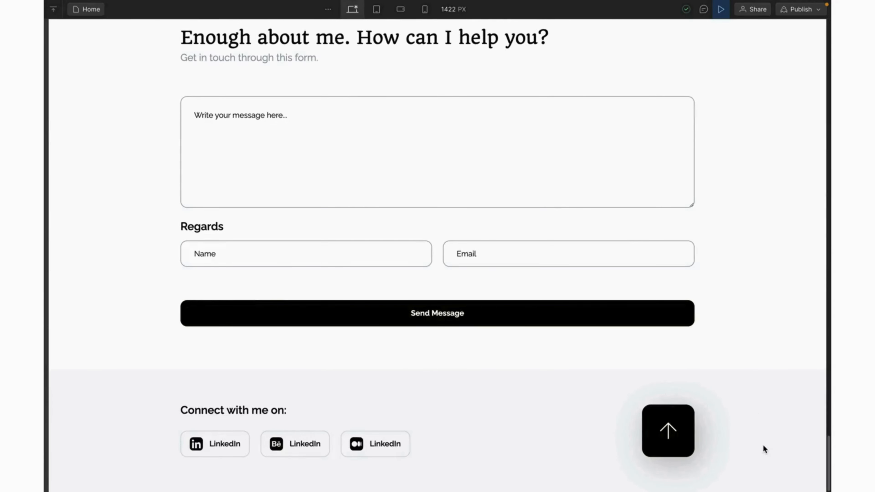
click(451, 13)
text(1440)
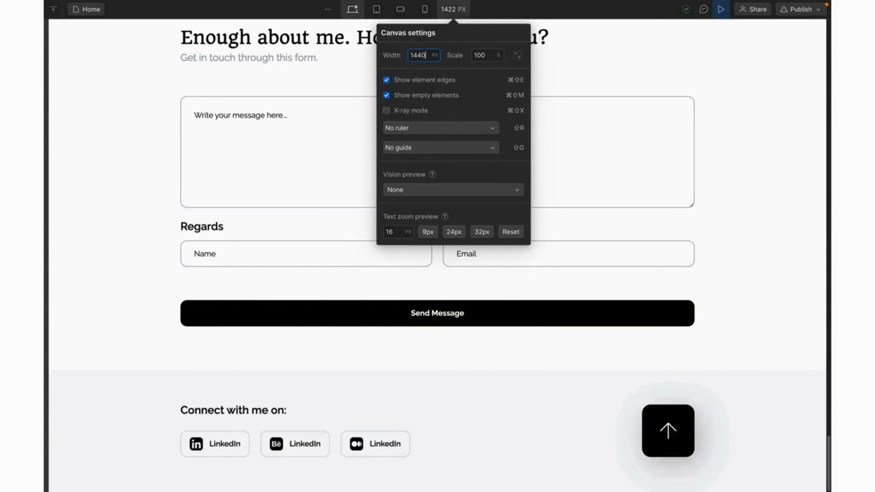
key(Return)
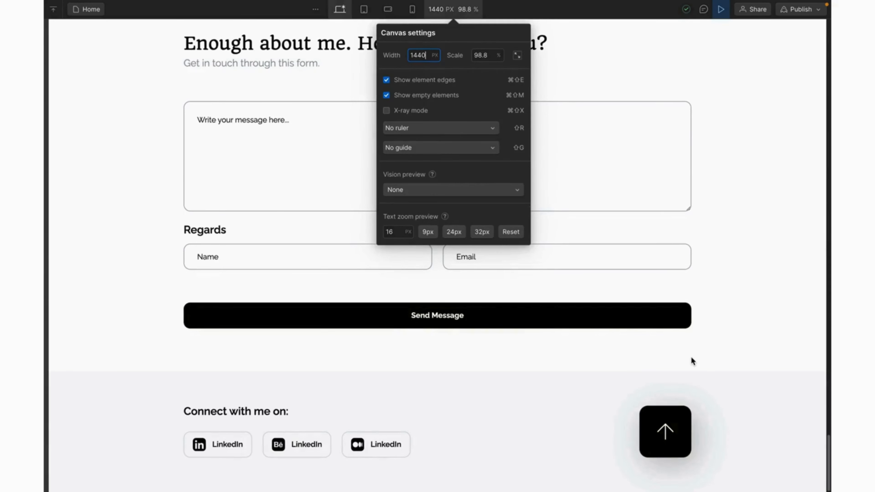
key(Escape)
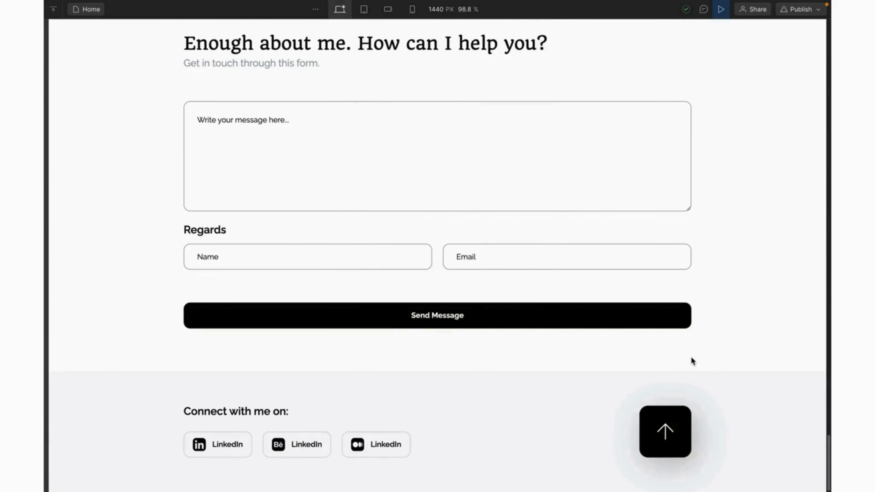
Check the footer's layout in preview at a canvas width of 1920 px
click(438, 14)
text(1920)
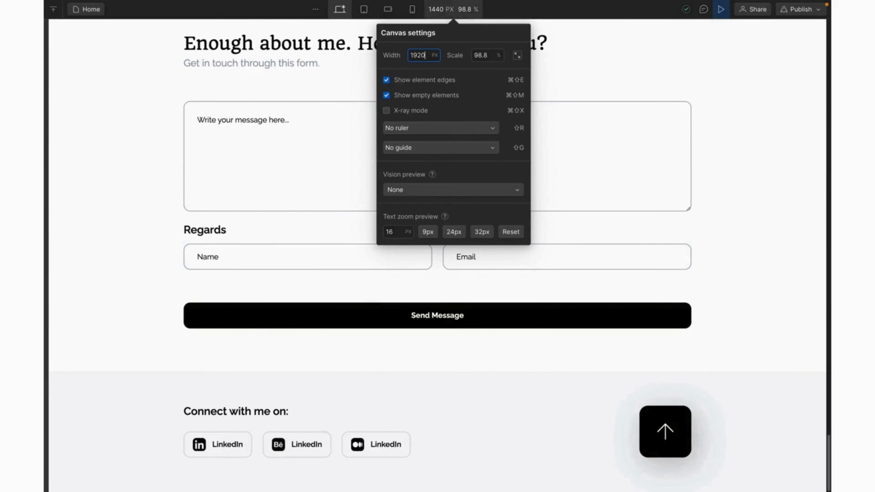
key(Return)
key(Escape)
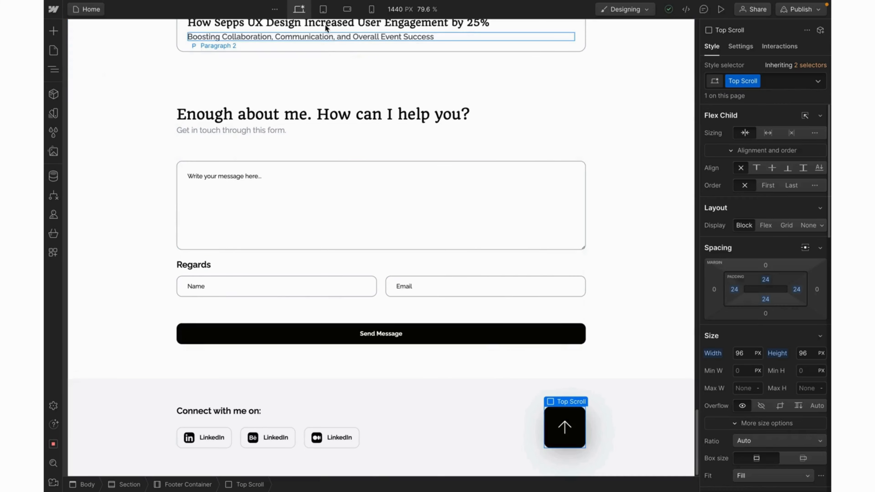
Review the footer's layout at the tablet breakpoint and the mobile landscape breakpoint
click(323, 8)
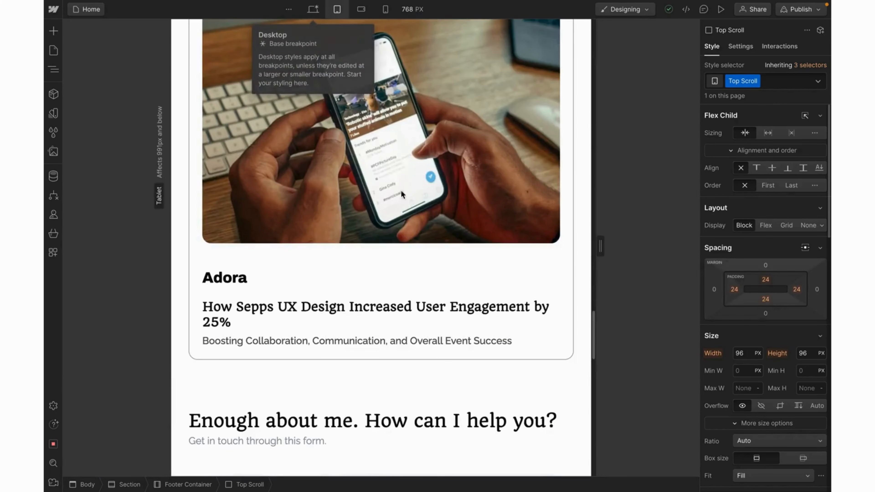
scroll(414, 220, down, 10)
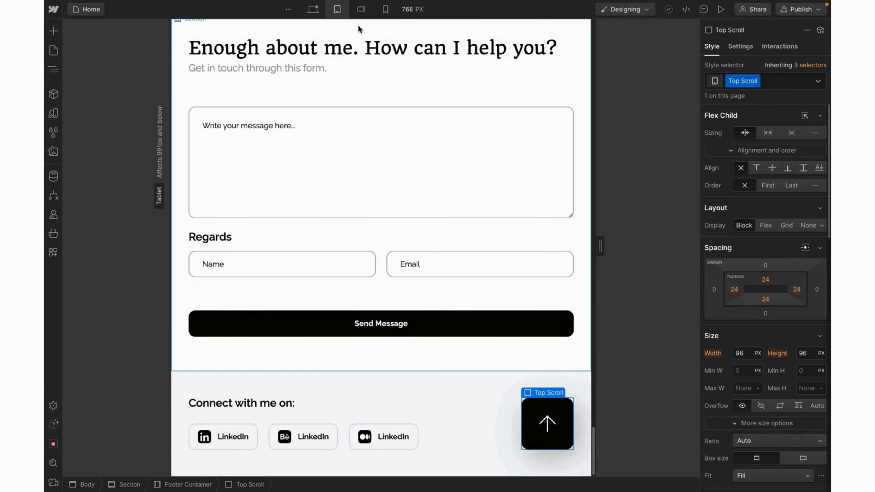
click(361, 9)
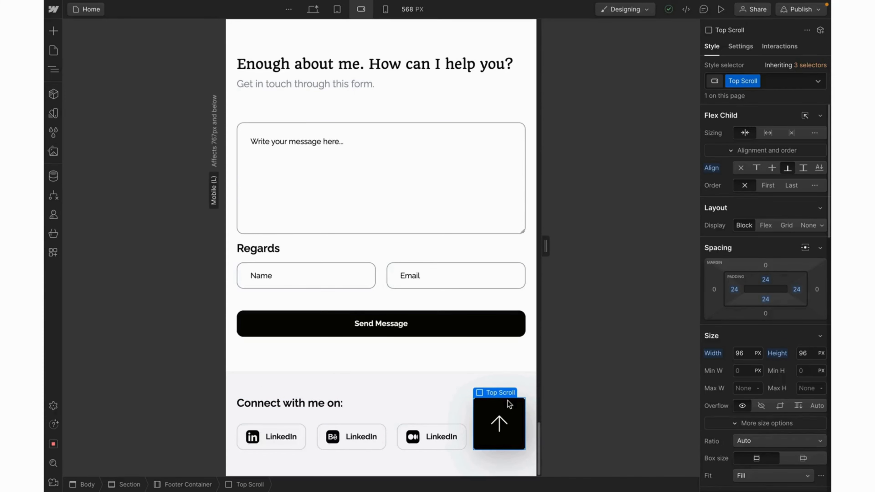
click(458, 433)
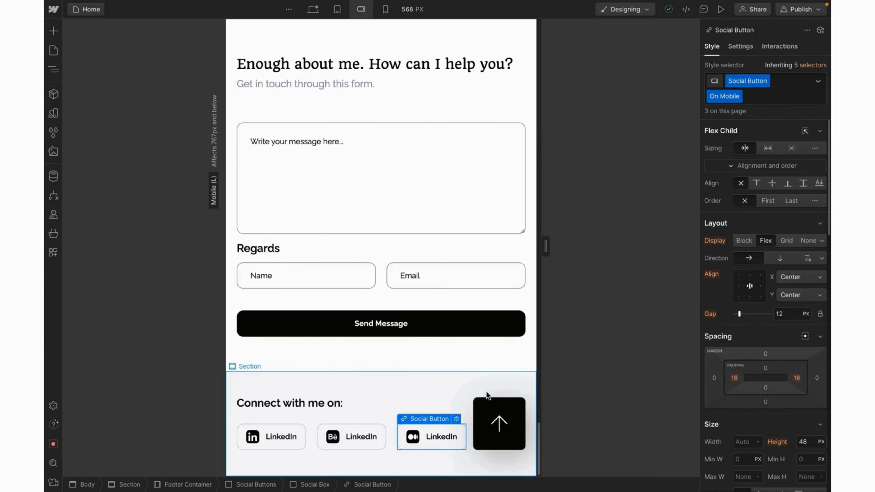
At the mobile landscape breakpoint, set the Top Scroll button's width and height to 48 px
click(490, 409)
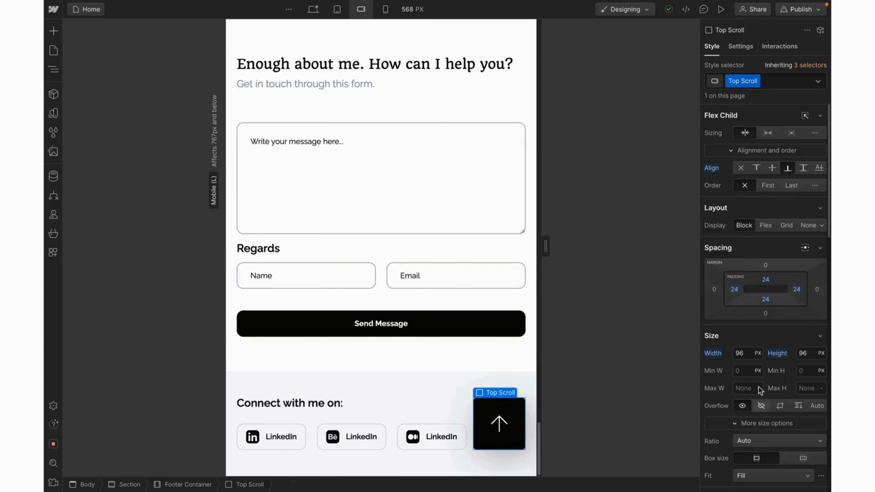
click(744, 354)
text(48)
click(813, 354)
text(48)
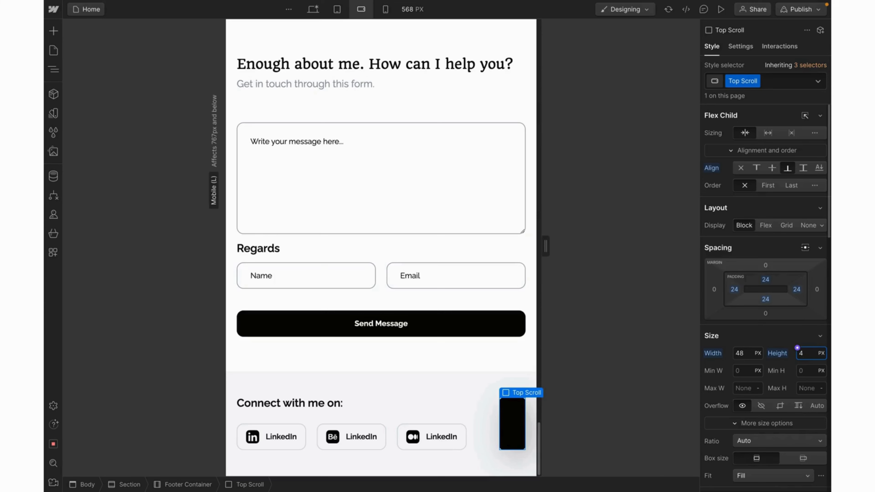
key(Return)
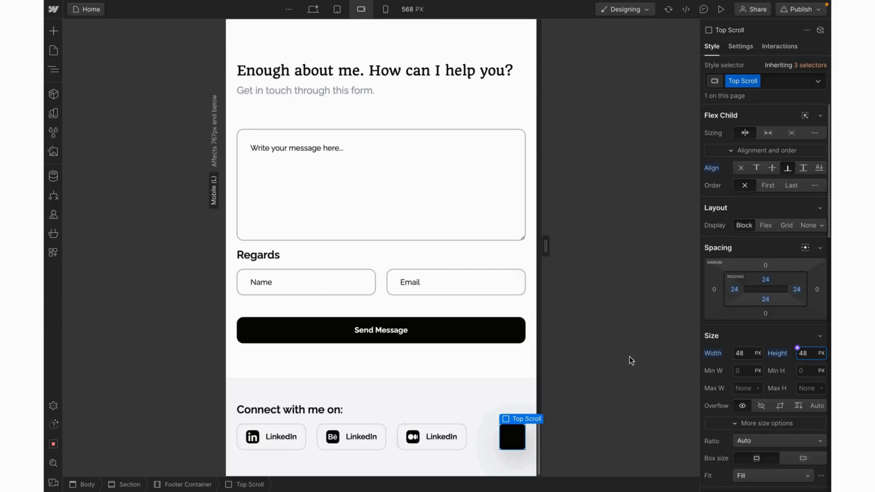
Reduce Top Scroll's padding on all sides so the arrow icon fits inside the 48 px button
click(743, 293)
drag(743, 293, 734, 299)
click(484, 409)
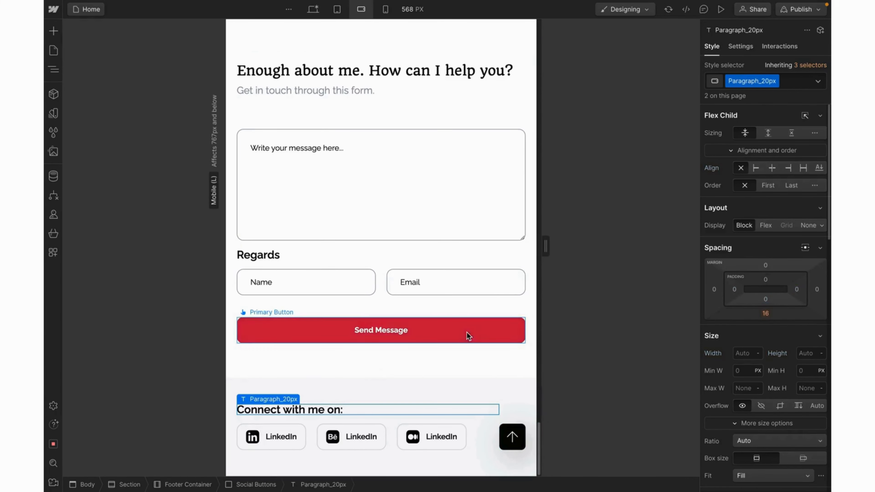
At the mobile portrait breakpoint, add a new combo class "On mobile" to the footer's first social button, the one with the LinkedIn icon
click(385, 9)
scroll(389, 319, down, 8)
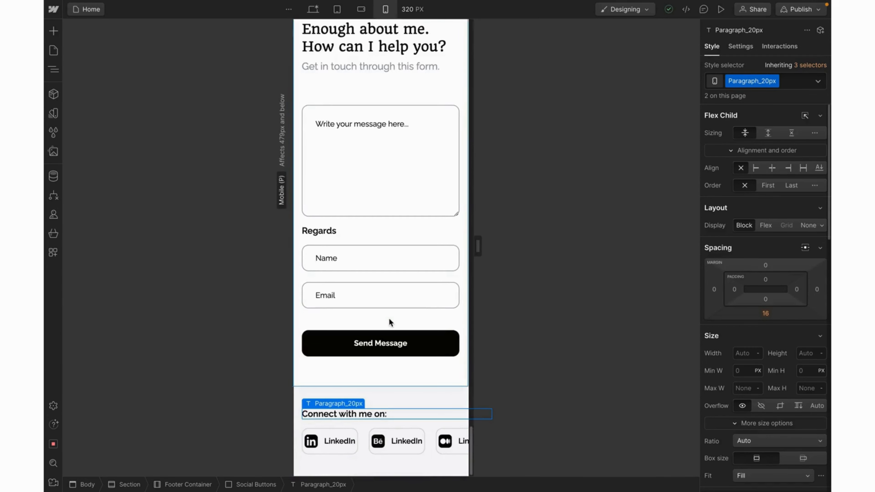
click(410, 396)
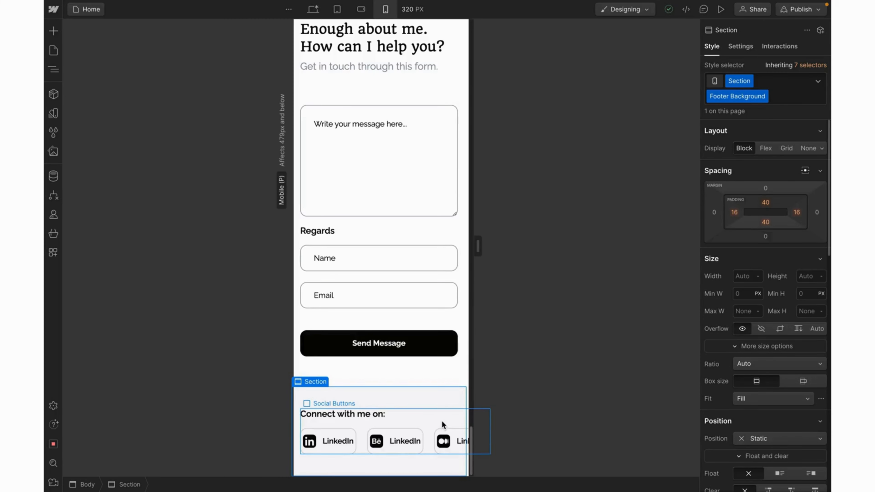
click(354, 434)
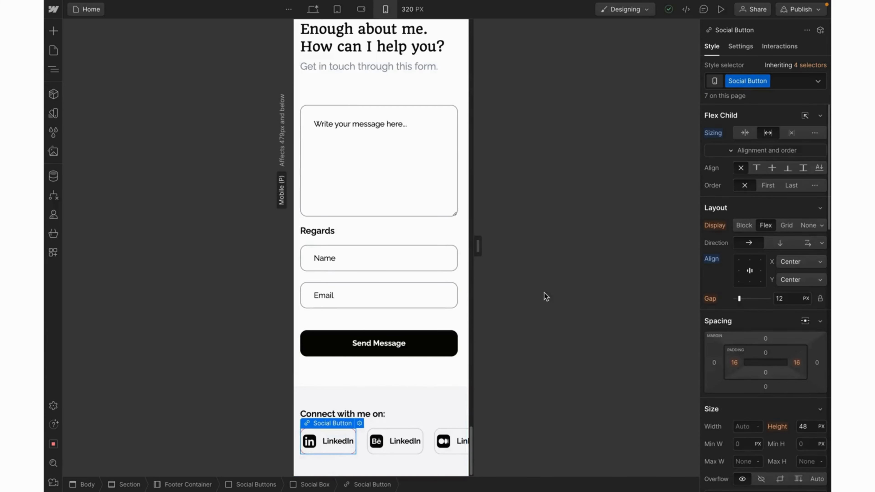
click(784, 80)
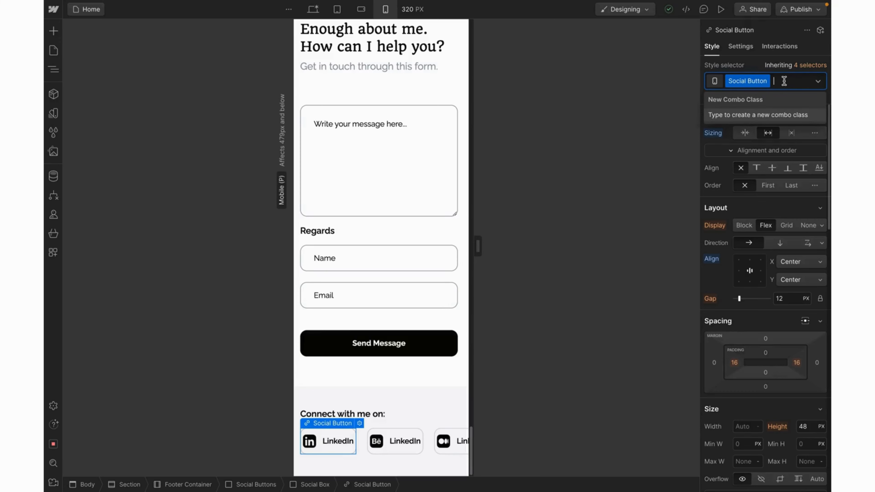
text(On)
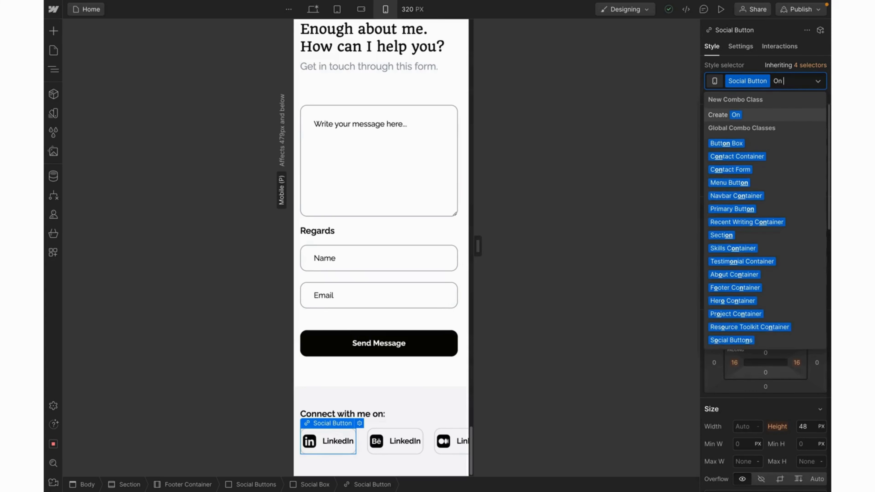
text( mobile)
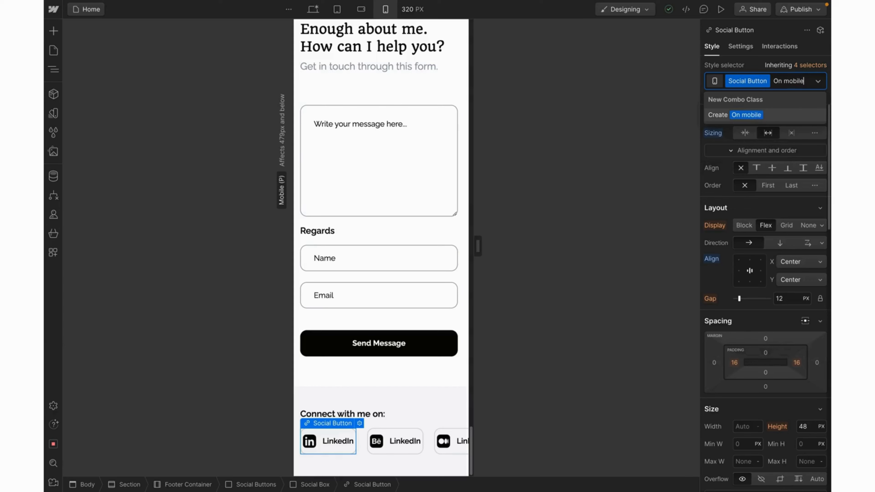
key(Return)
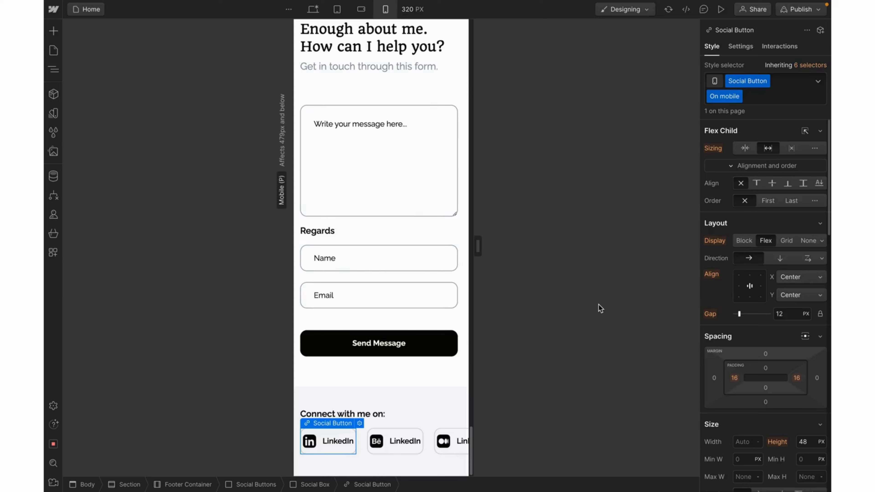
Apply the existing combo class "On mobile" to the footer's second and third social buttons, the Behance and Medium ones
click(412, 431)
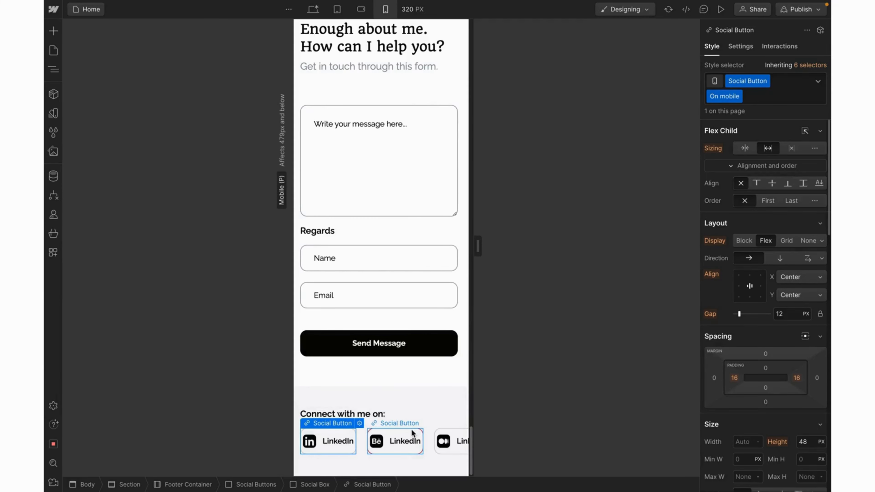
click(776, 81)
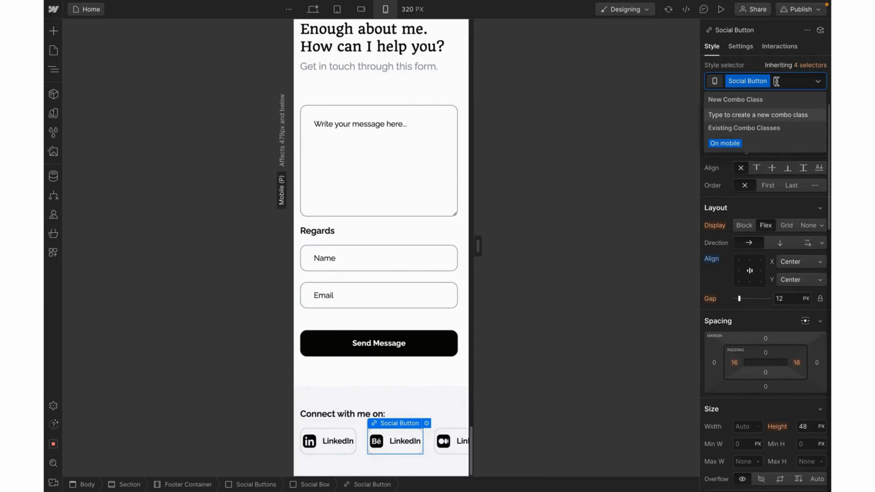
text(On)
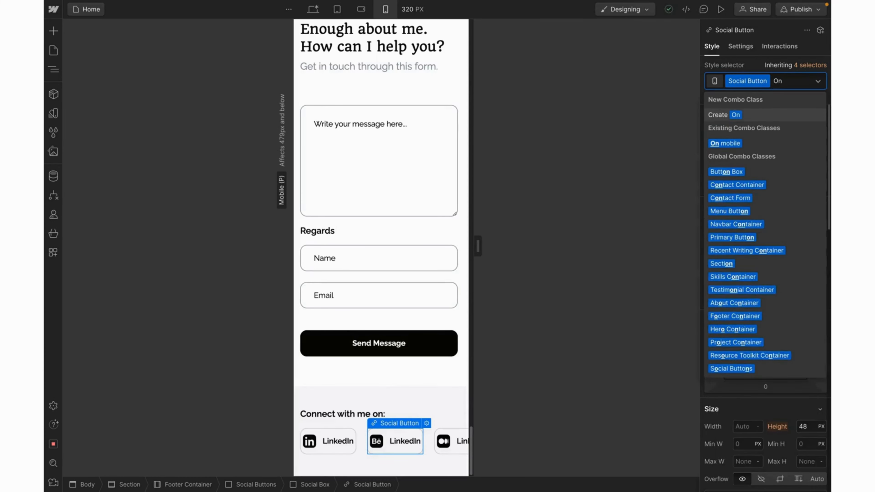
click(727, 141)
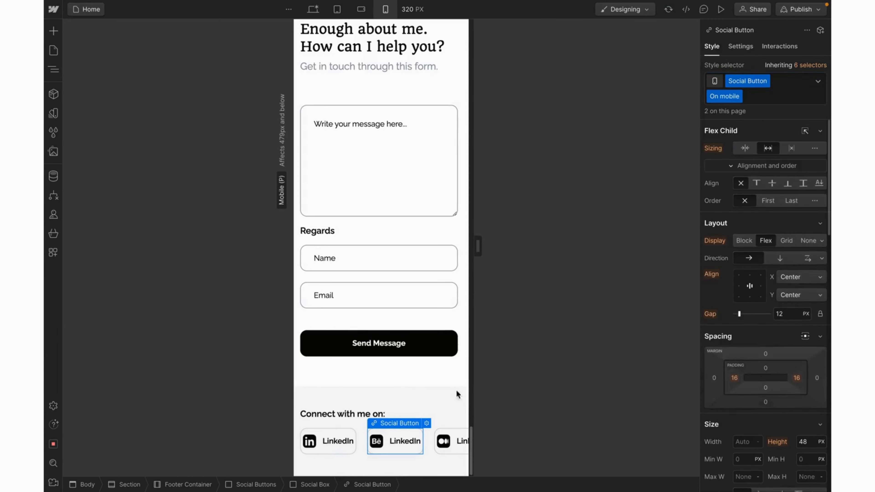
click(445, 437)
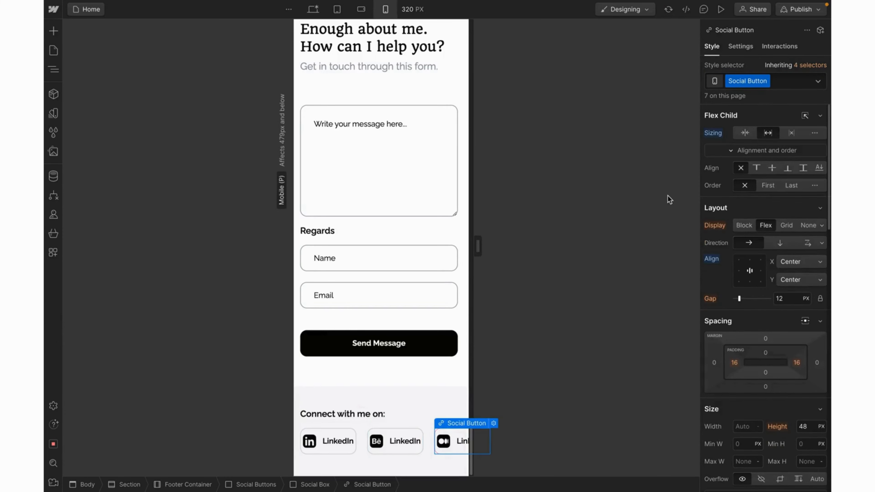
click(783, 86)
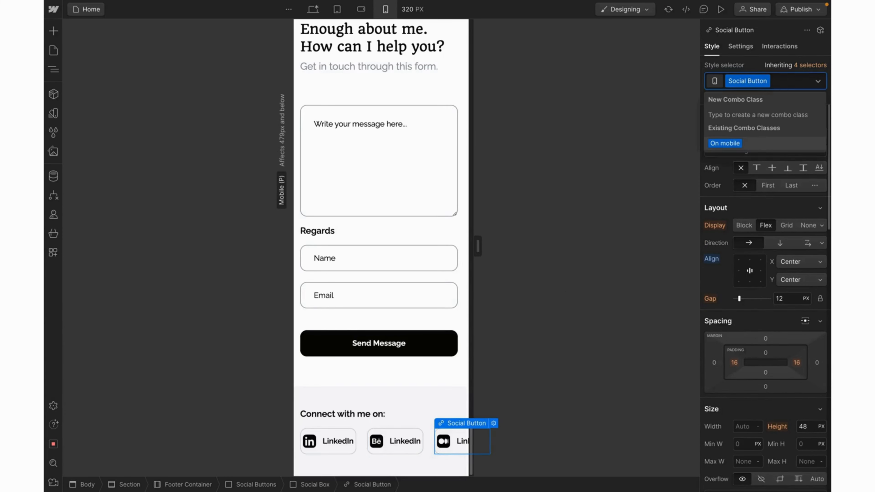
text(on)
click(727, 145)
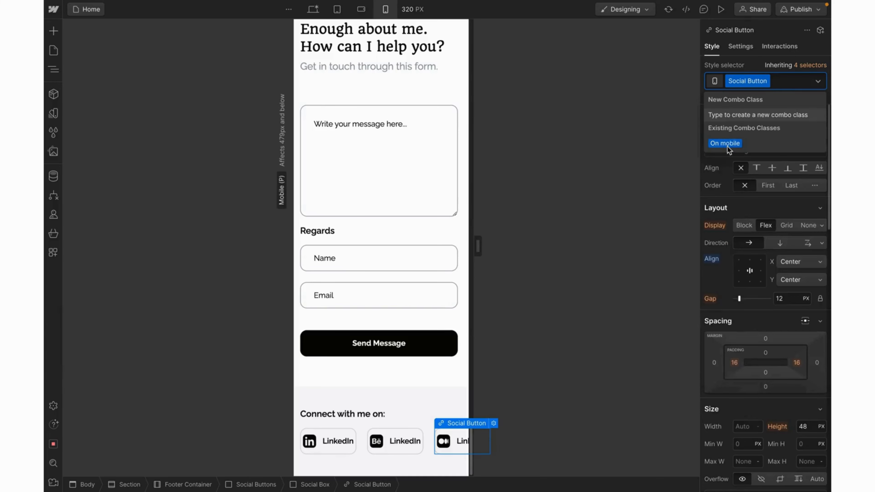
Set the flex direction of both the Social Box and the Footer Container to vertical at the mobile portrait breakpoint
click(358, 435)
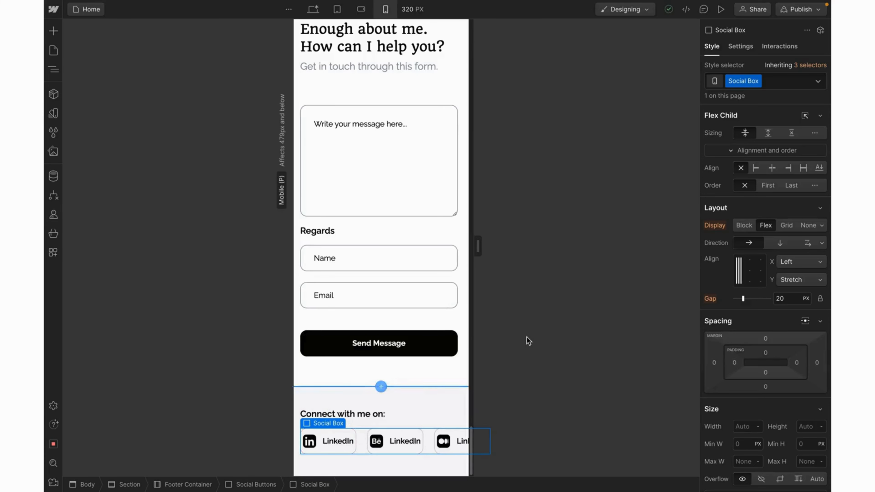
click(781, 243)
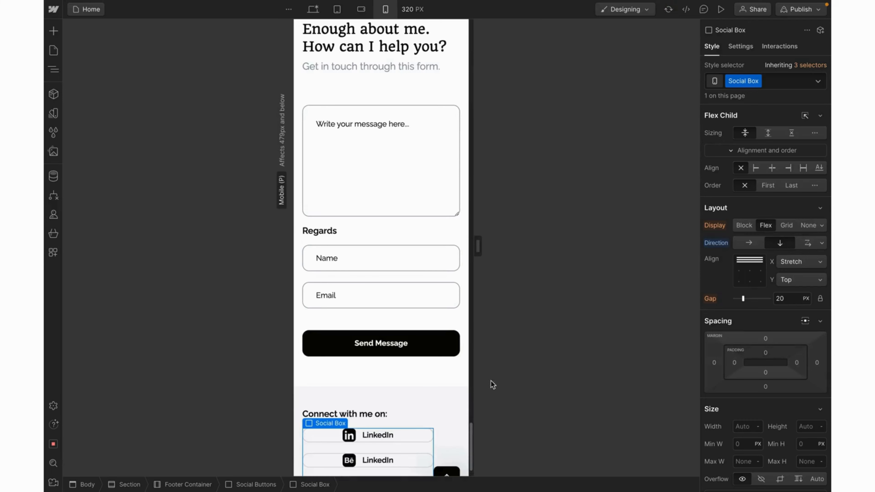
scroll(415, 446, down, 1)
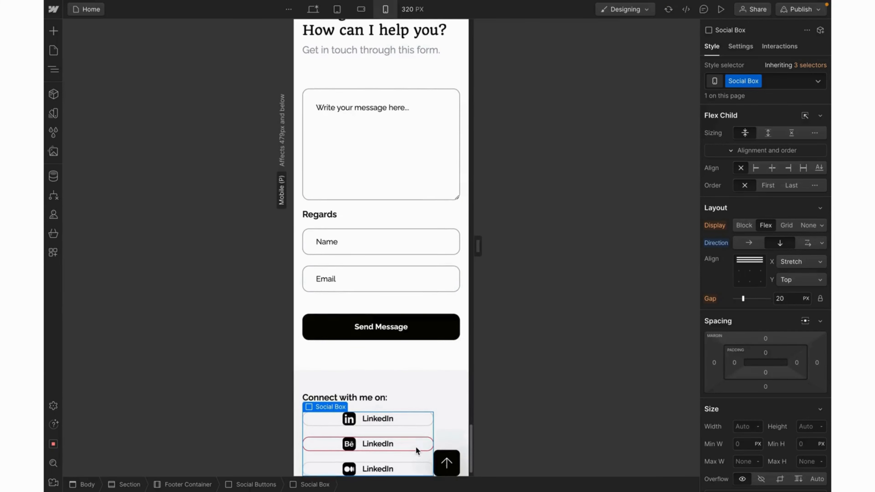
click(443, 408)
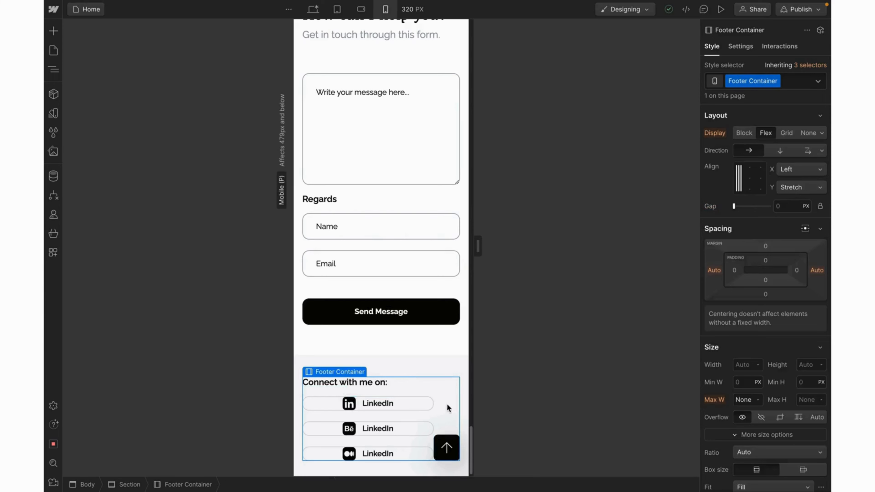
click(779, 151)
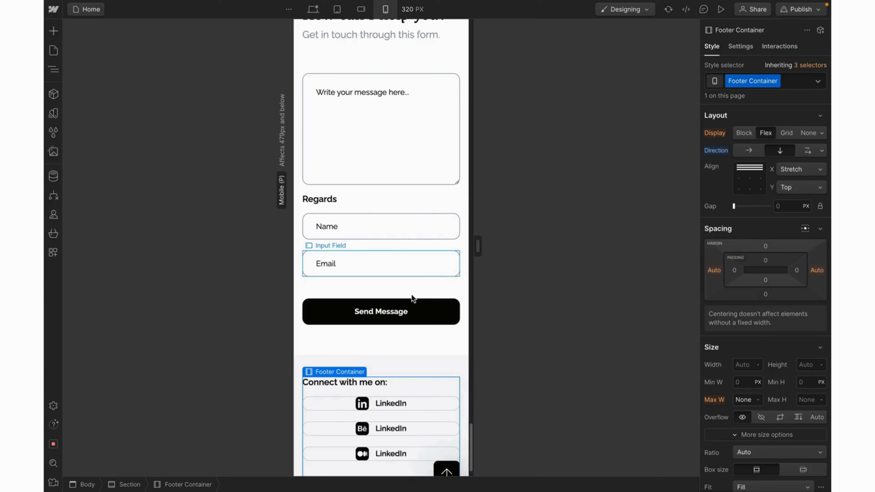
Give the "On mobile" social buttons 10 px of top and bottom padding and align their contents horizontally to Left
scroll(428, 371, down, 1)
click(428, 371)
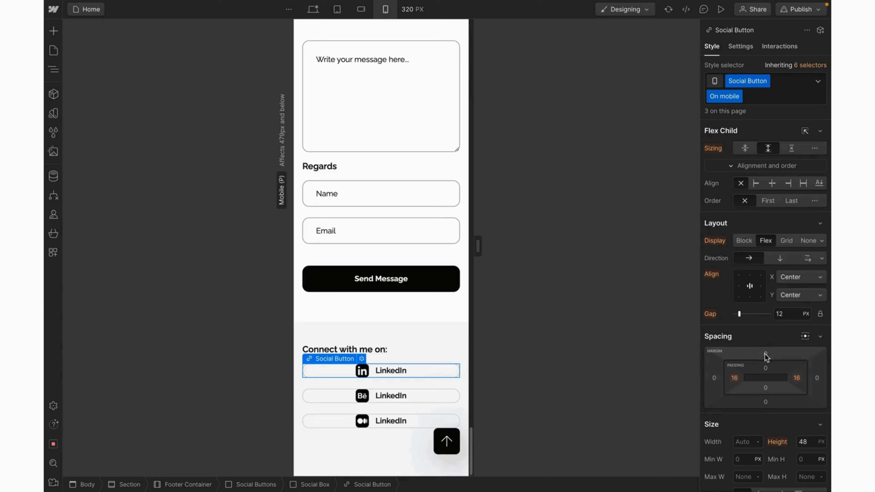
click(766, 369)
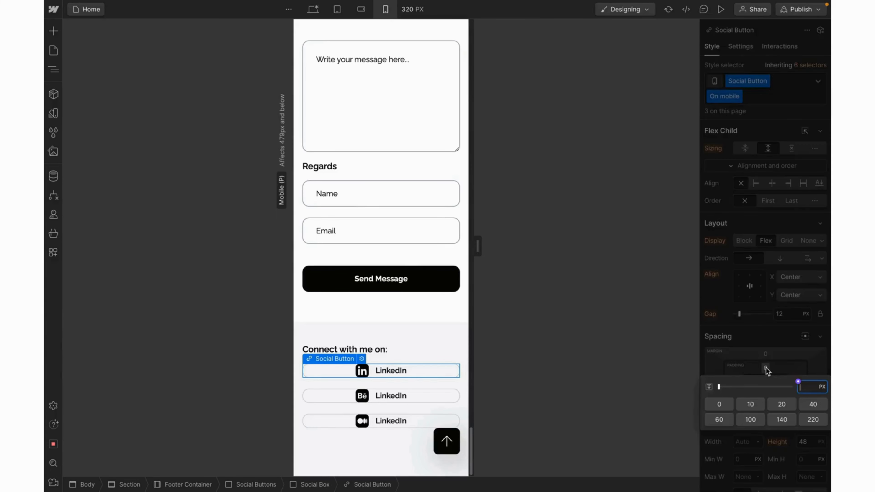
text(12)
key(Return)
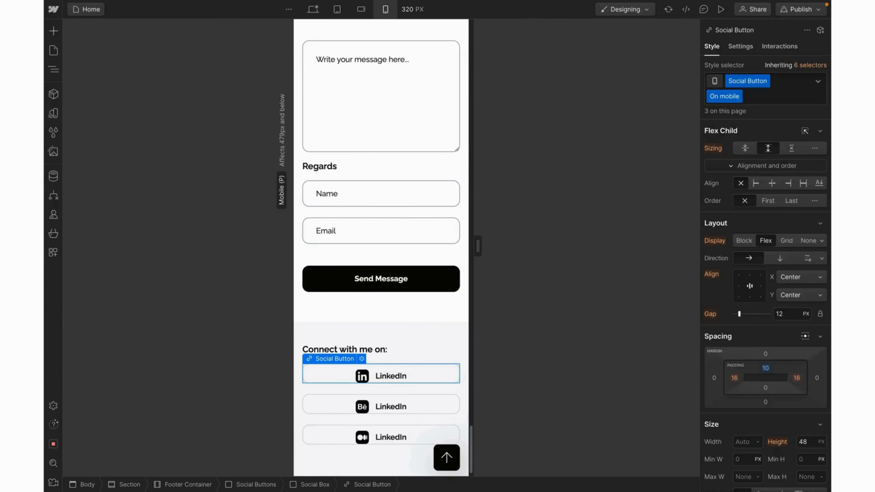
click(766, 389)
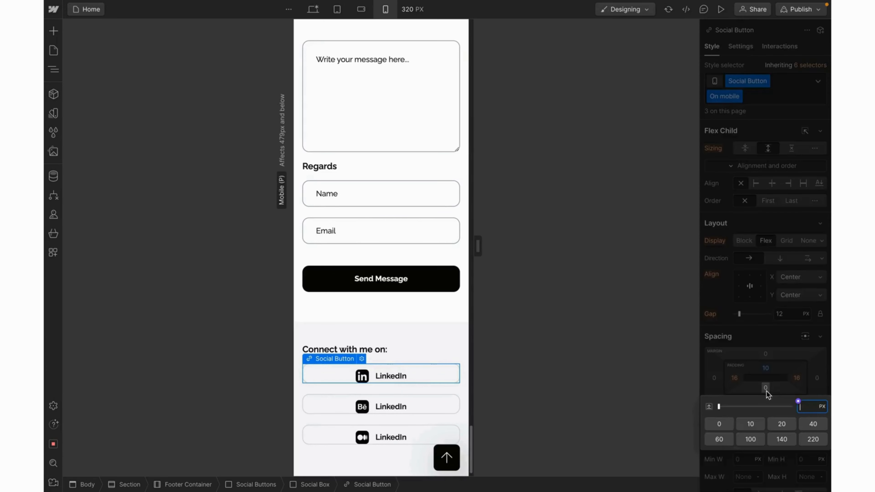
text(10)
key(Return)
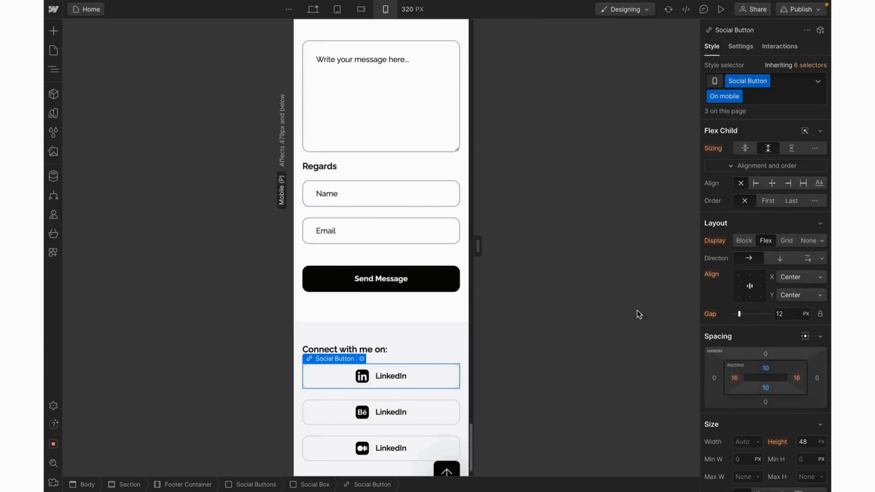
click(738, 285)
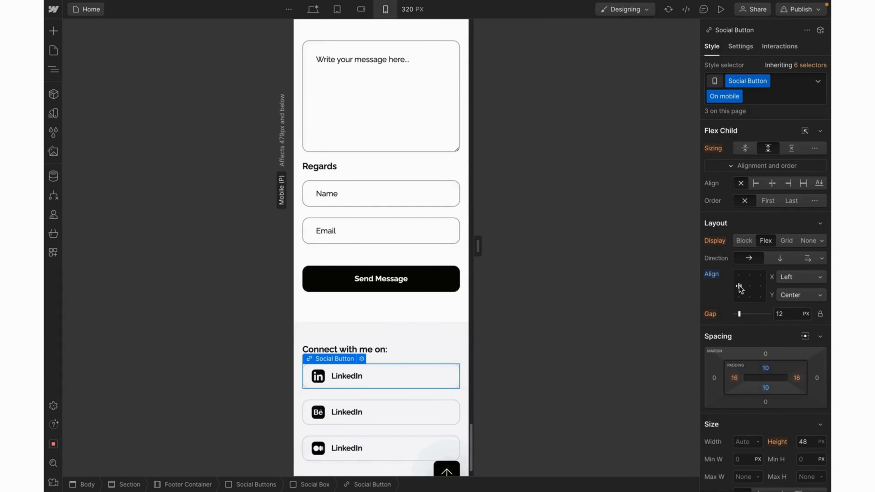
Create a combo class "Bottom Margin_20px" on the Social Box that holds the three social buttons
scroll(400, 439, down, 1)
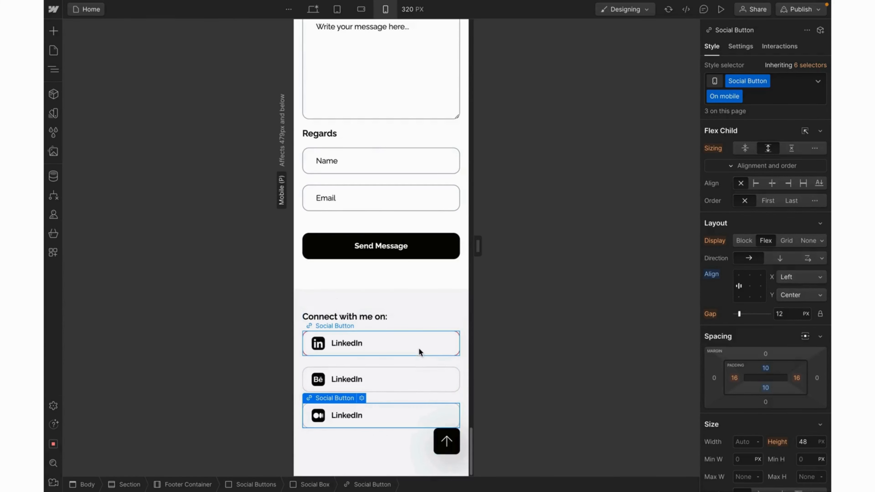
click(417, 360)
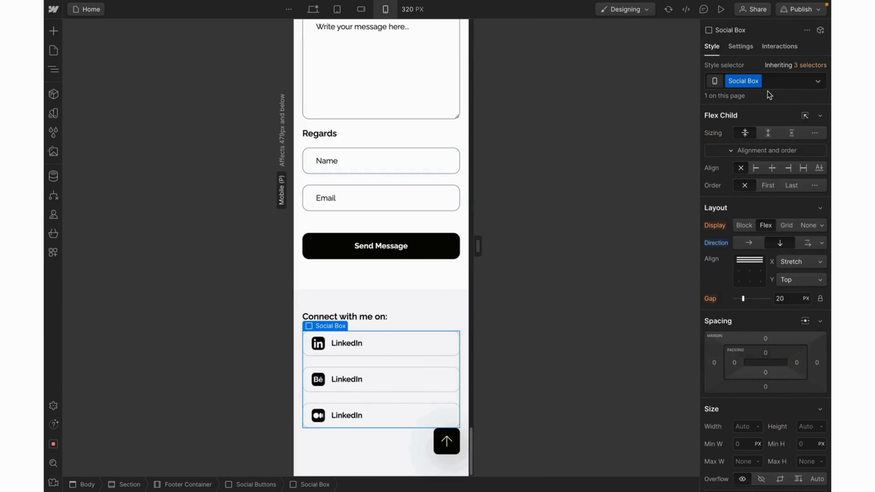
click(769, 82)
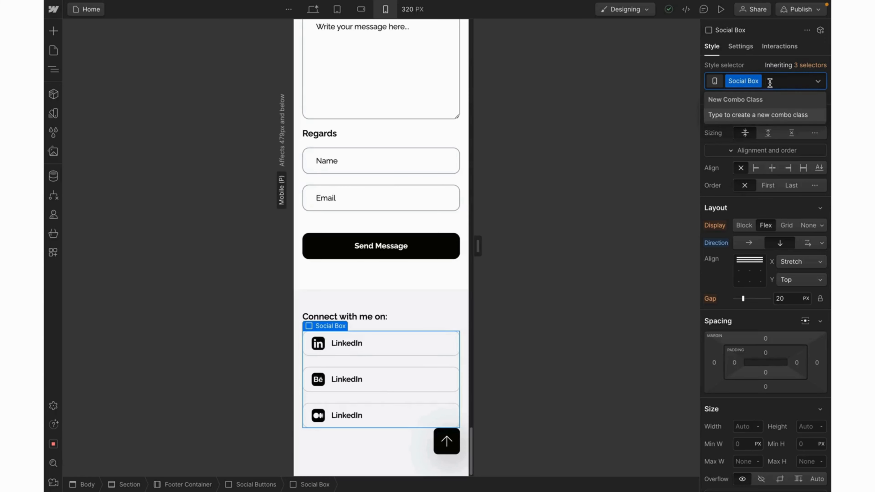
text(Bo)
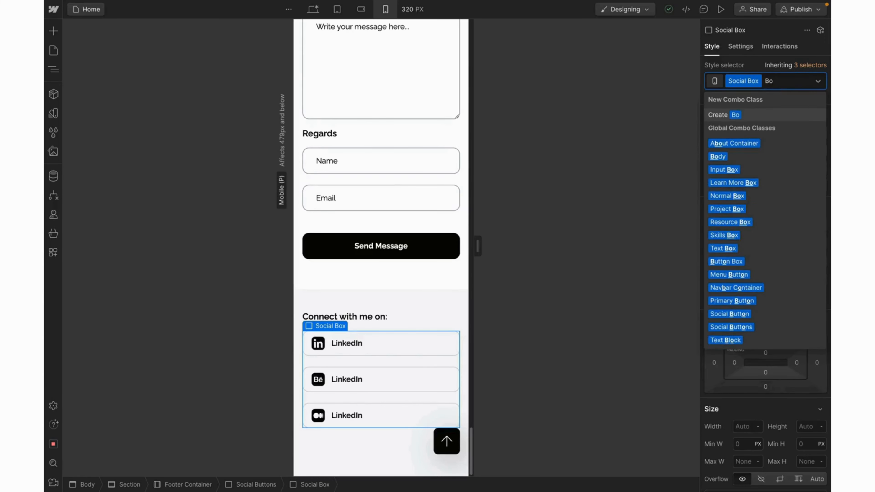
text(ttom)
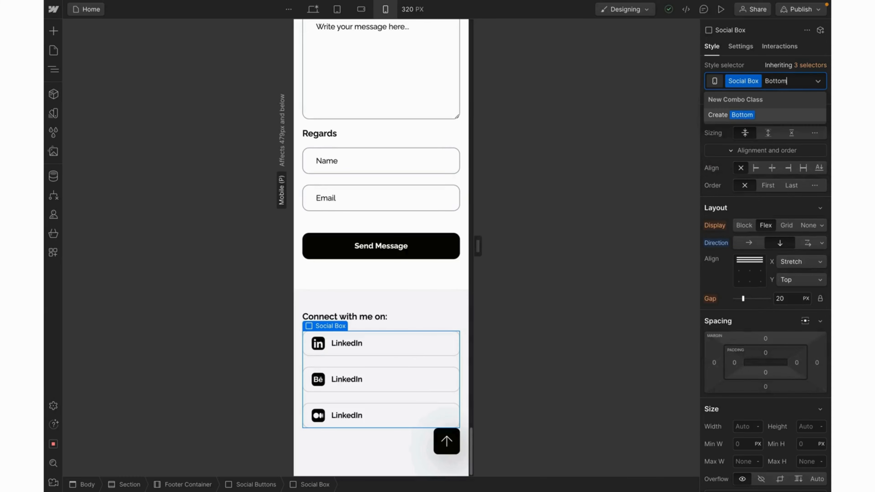
text( Margin_20px)
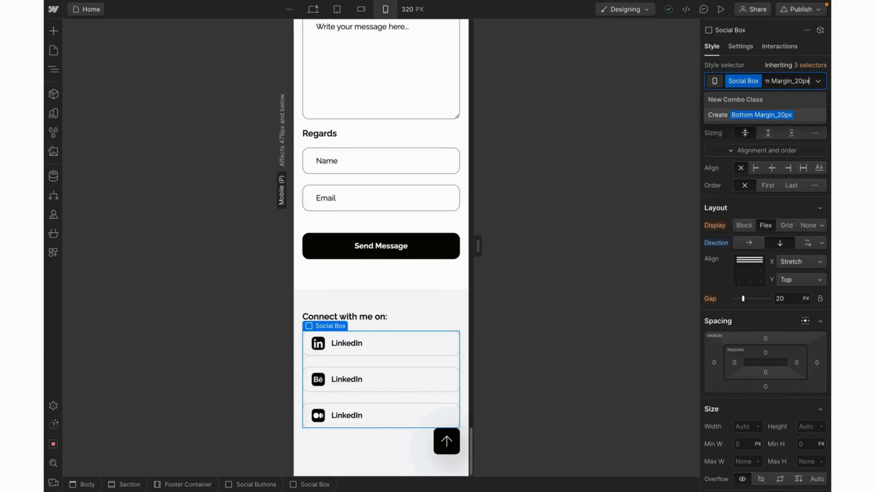
key(Return)
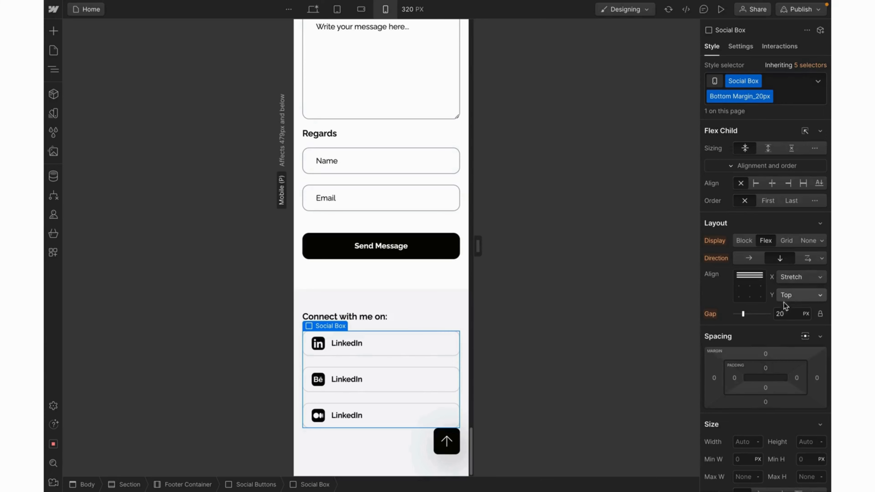
Set the Social Box's bottom margin to 20 px
click(766, 402)
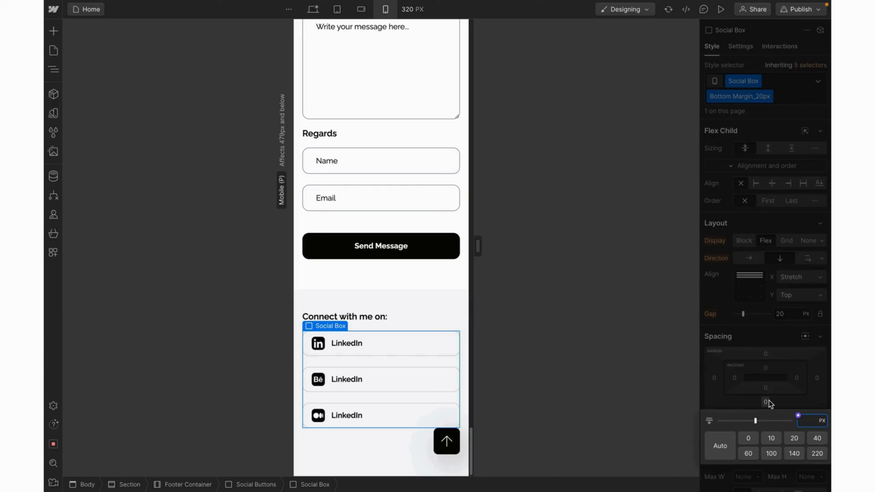
text(20)
key(Return)
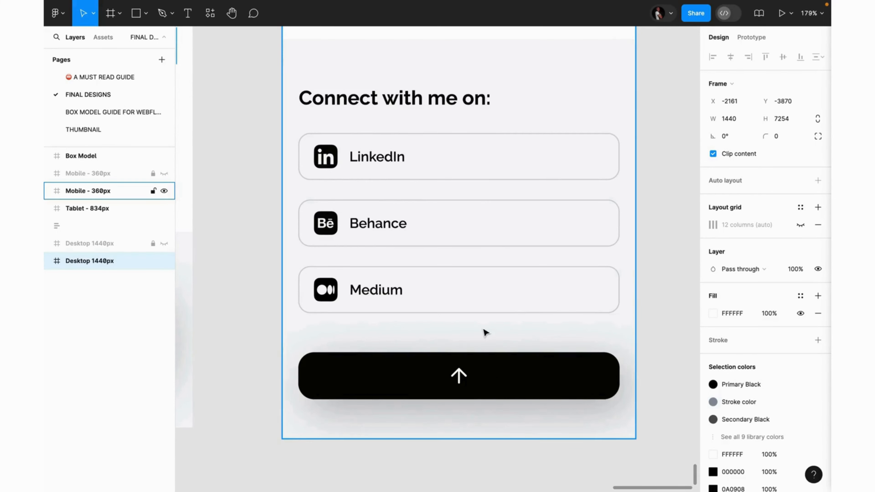
Measure the gap below the social buttons in Figma's mobile footer, and set the Social Box's bottom margin to 40 px in Webflow
super+click(550, 254)
key(alt)
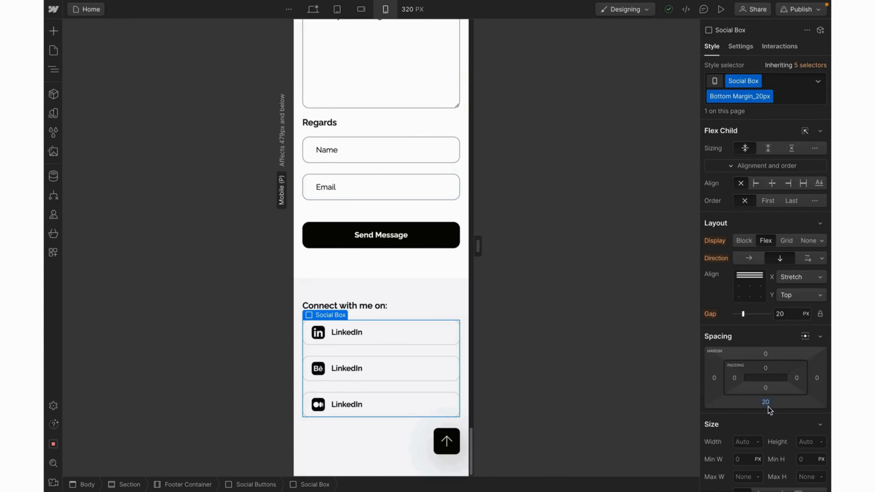
click(766, 404)
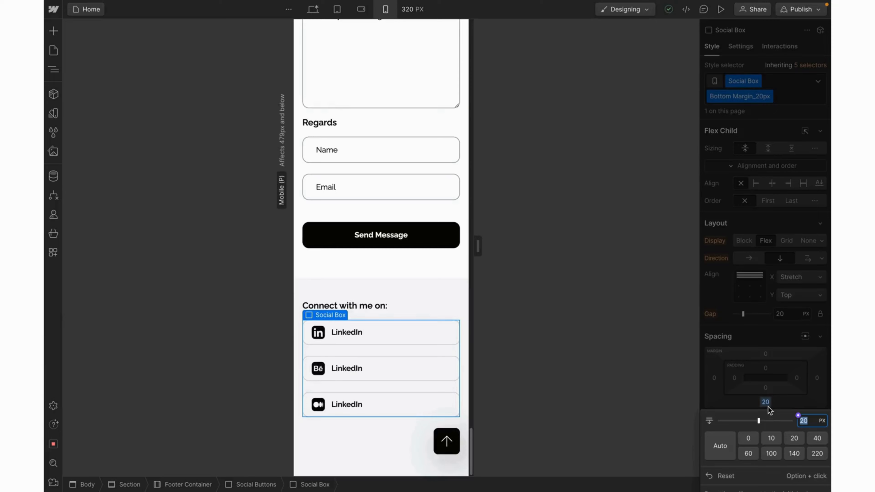
text(40)
key(Return)
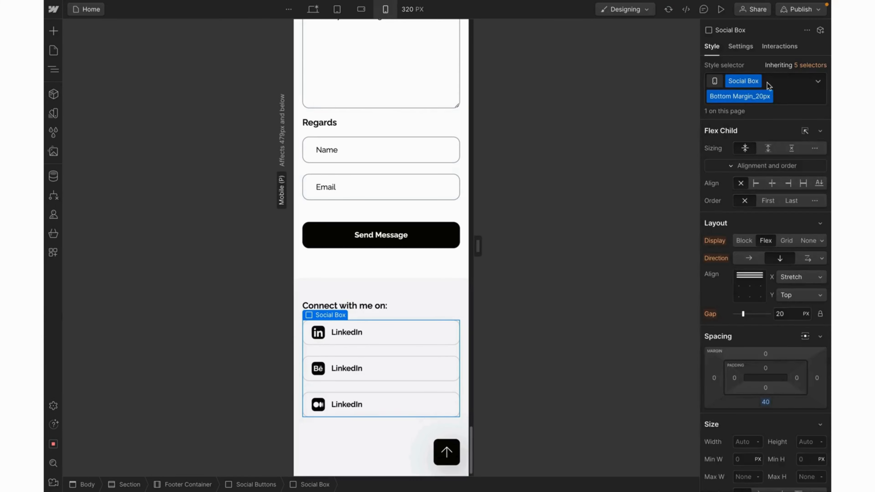
Rename the Social Box's combo class to "Bottom Margin_40px" to match its margin
double_click(760, 96)
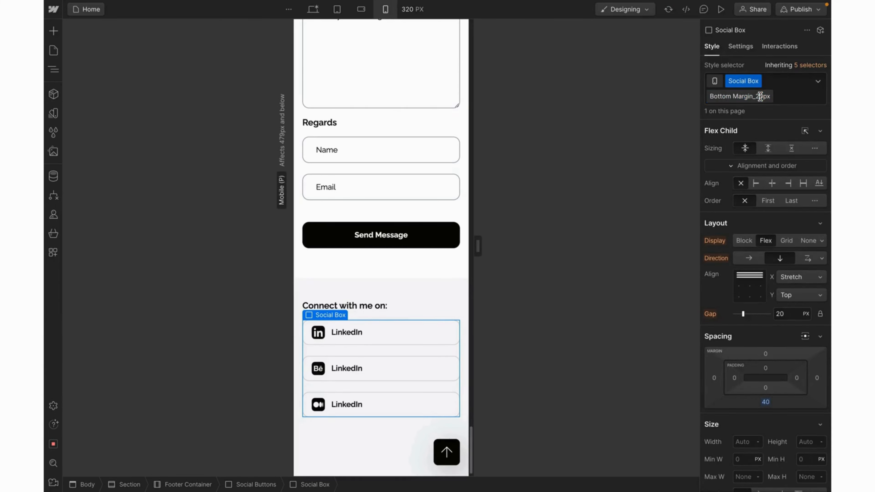
key(BackSpace)
text(4)
Make the Top Scroll button span the footer's width with width Auto, display Flex and its flex child alignment set to stretch
click(458, 436)
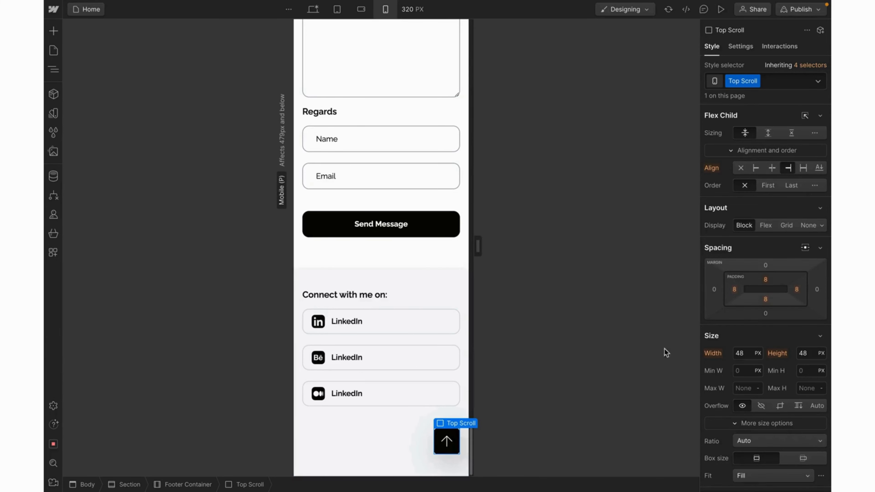
click(740, 353)
text(Auto)
click(766, 225)
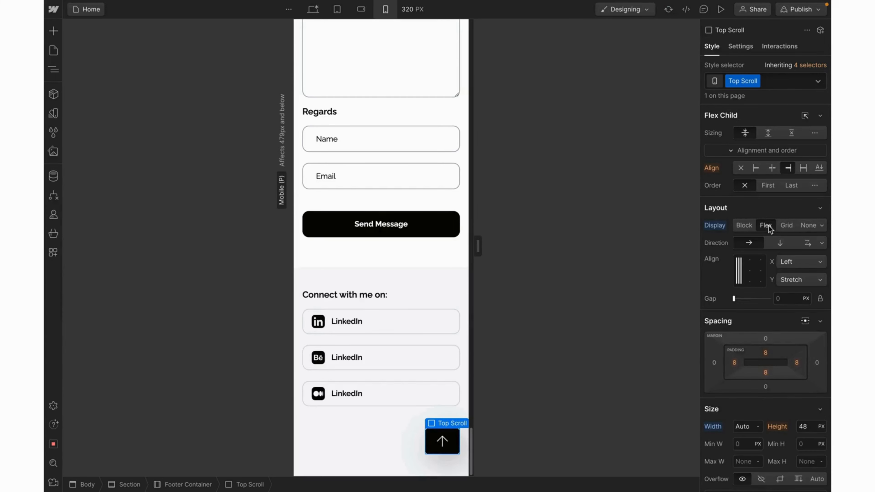
click(804, 168)
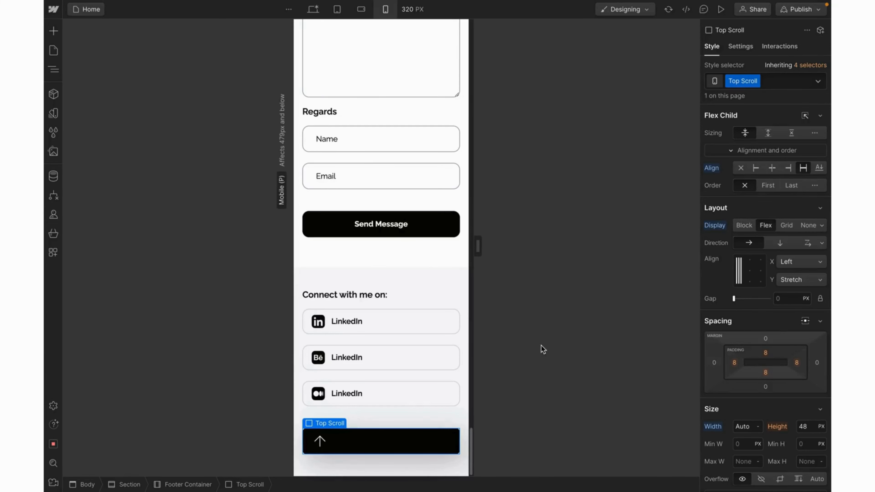
Set the Arrow Top image's flex child sizing to grow so it fills the Top Scroll button
click(318, 442)
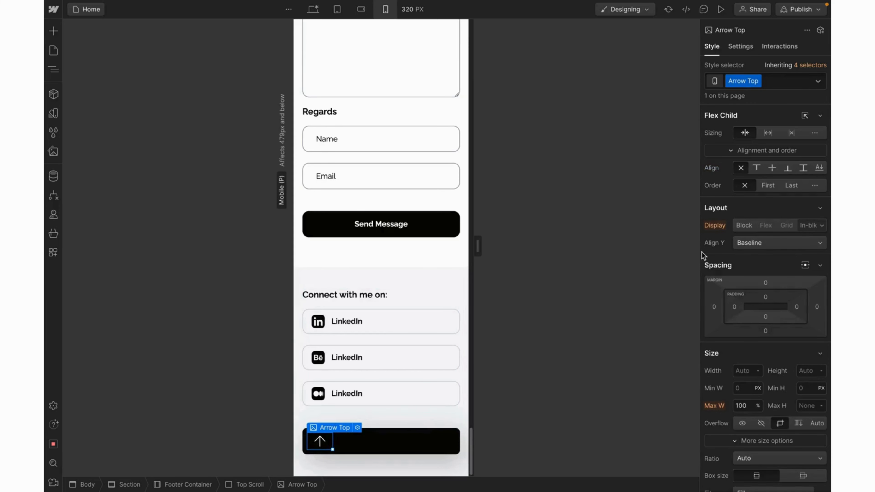
click(770, 133)
click(441, 417)
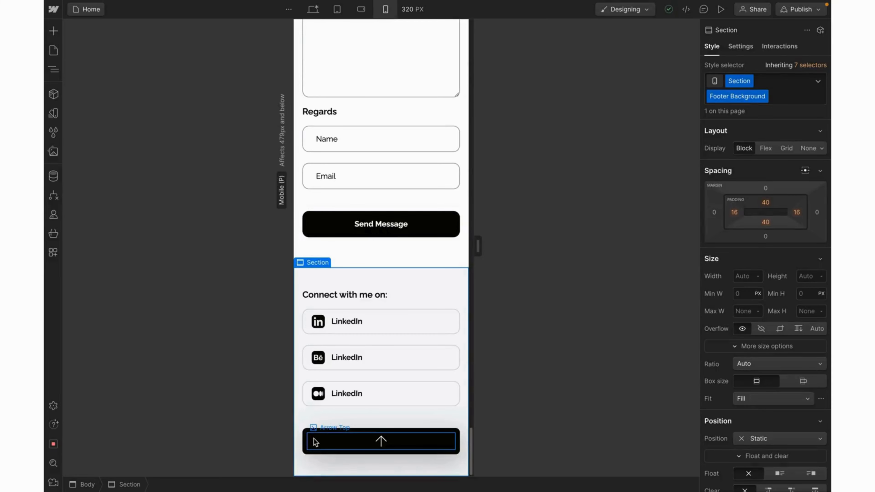
Set the Top Scroll button's corner radius to 16 px on mobile portrait
click(305, 438)
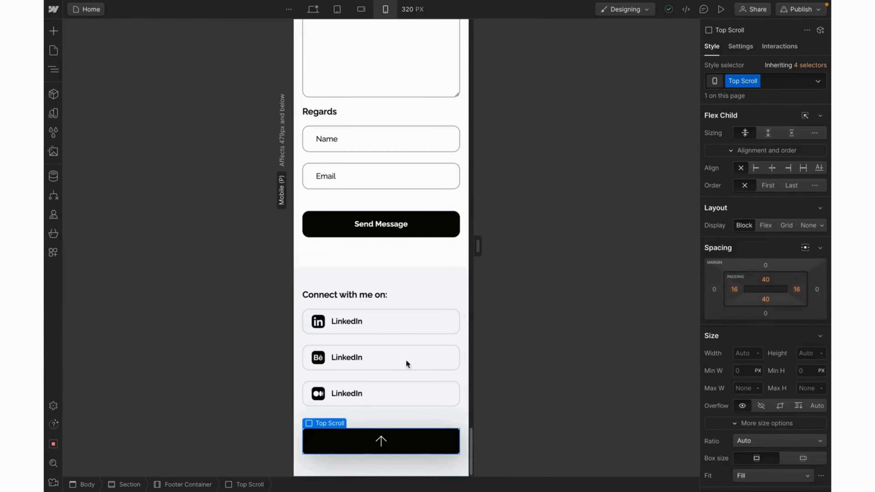
scroll(743, 295, down, 10)
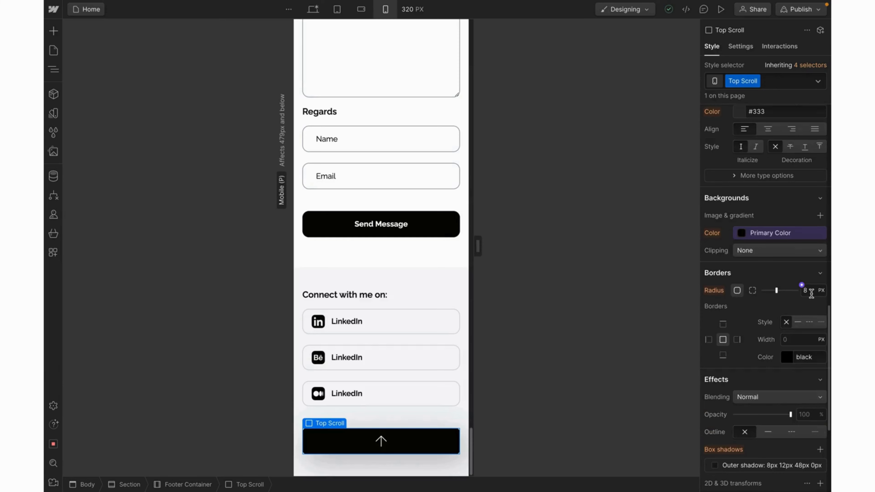
click(813, 293)
text(16)
key(Return)
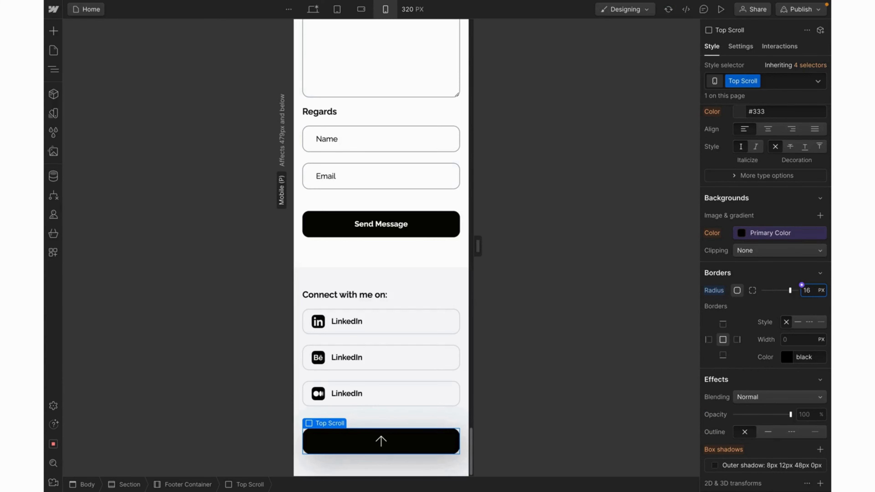
click(464, 411)
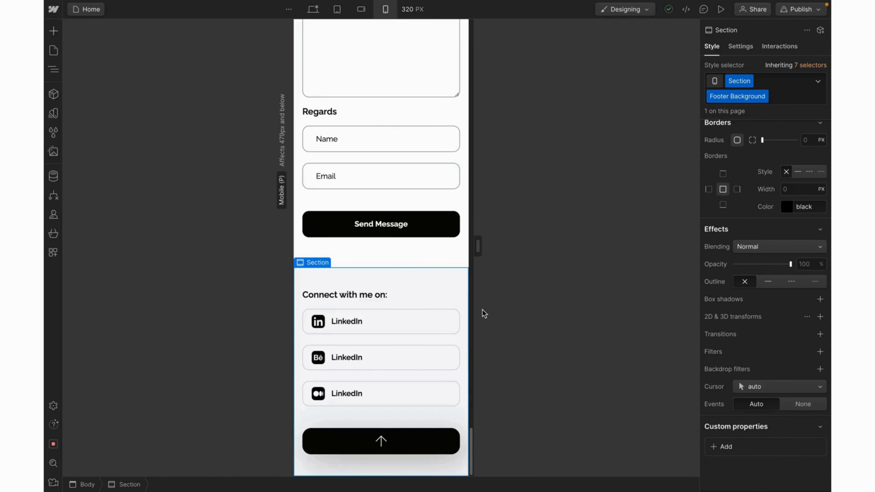
Check the footer at 360 px width and on the mobile landscape, tablet and desktop breakpoints
mouse_move(480, 256)
mouse_down()
mouse_move(520, 248)
mouse_move(457, 248)
mouse_move(491, 254)
mouse_up()
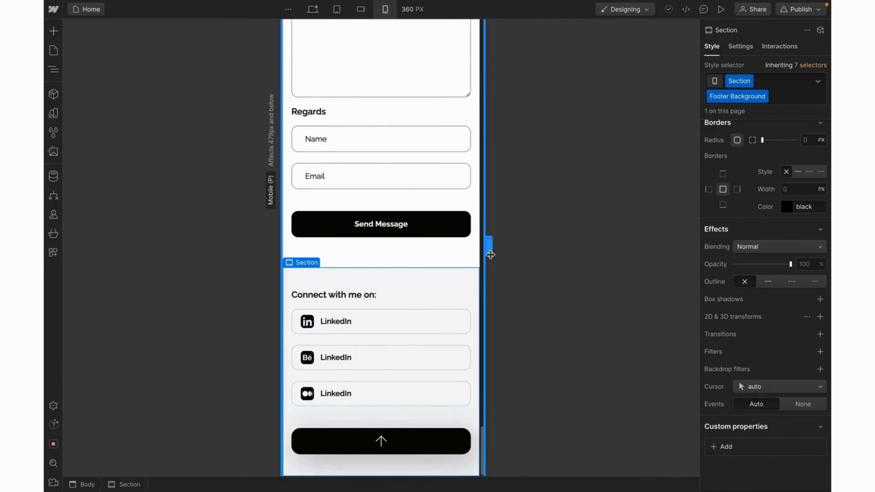
click(361, 14)
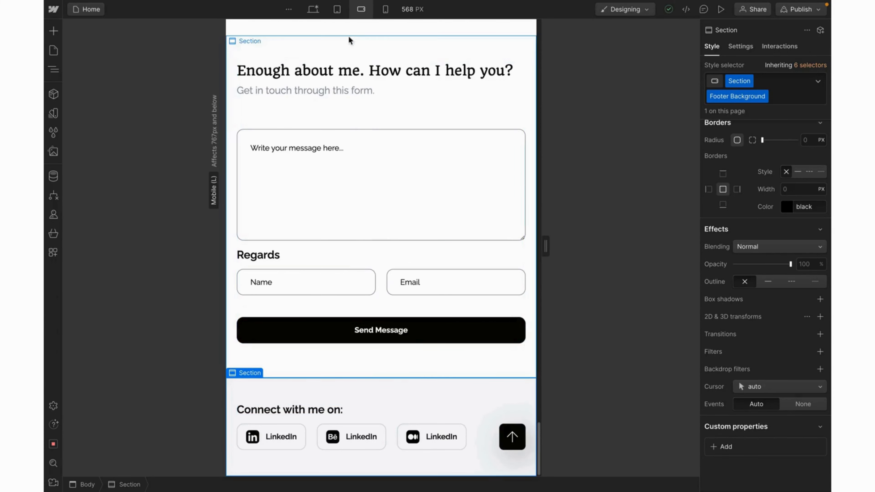
scroll(400, 338, down, 10)
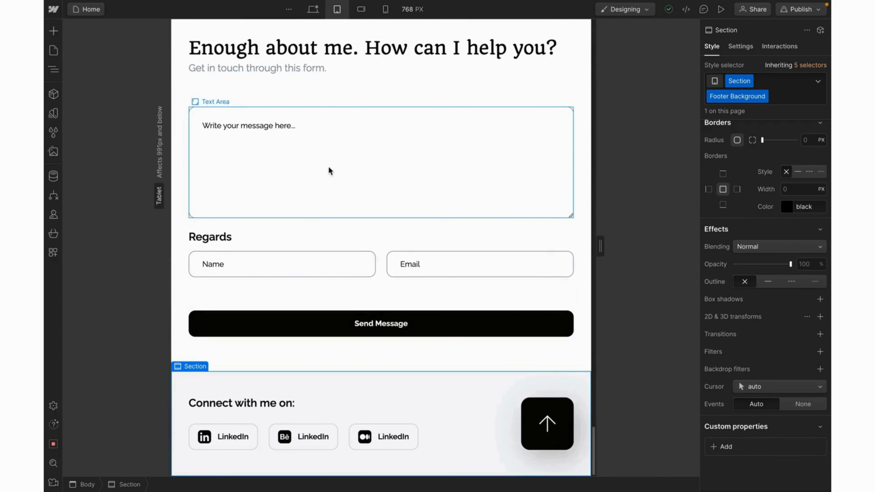
click(312, 9)
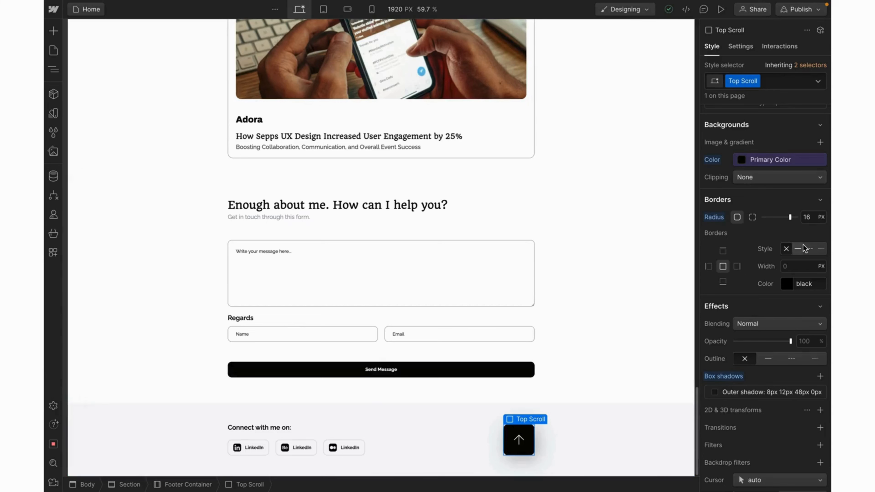
Give the Top Scroll button's Hover state a Move transform of -8 px on the Y axis, and return to the None state
click(817, 82)
click(760, 129)
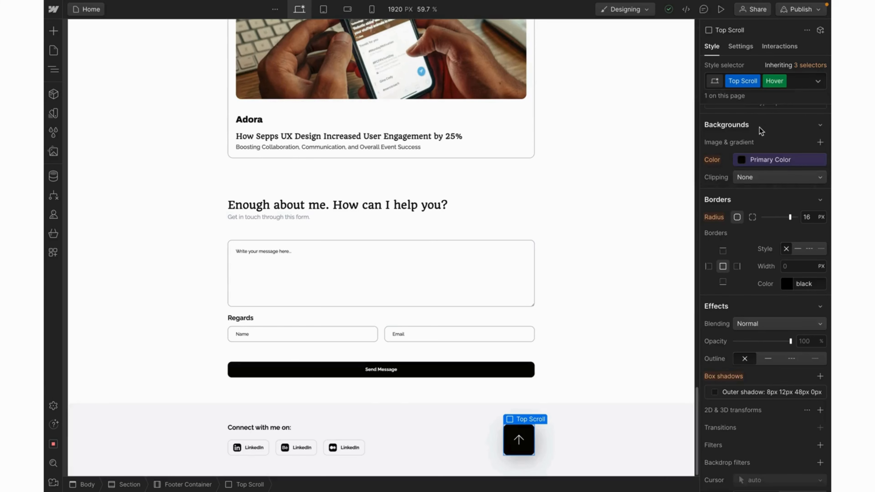
scroll(768, 282, down, 2)
scroll(769, 279, down, 2)
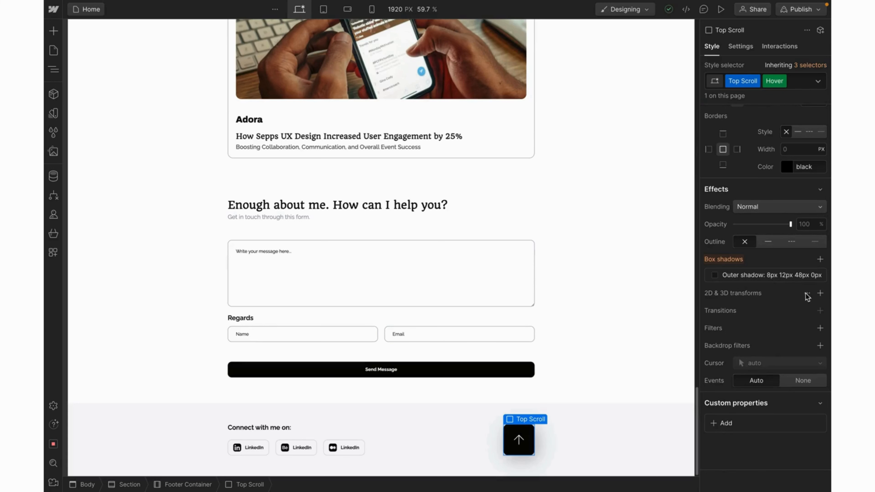
click(820, 293)
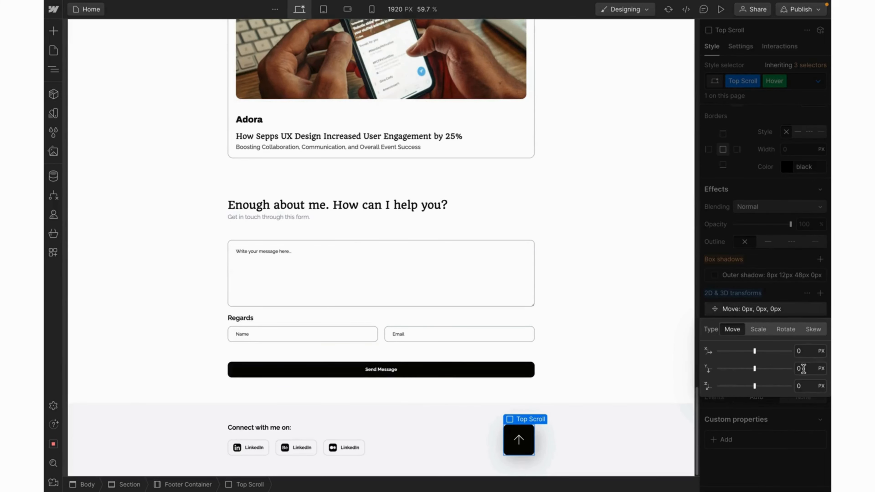
text(-1)
key(Return)
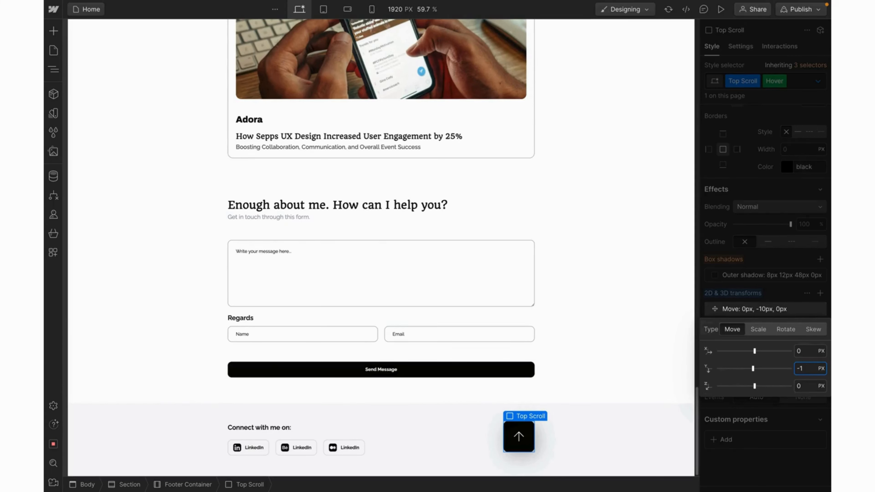
key(Return)
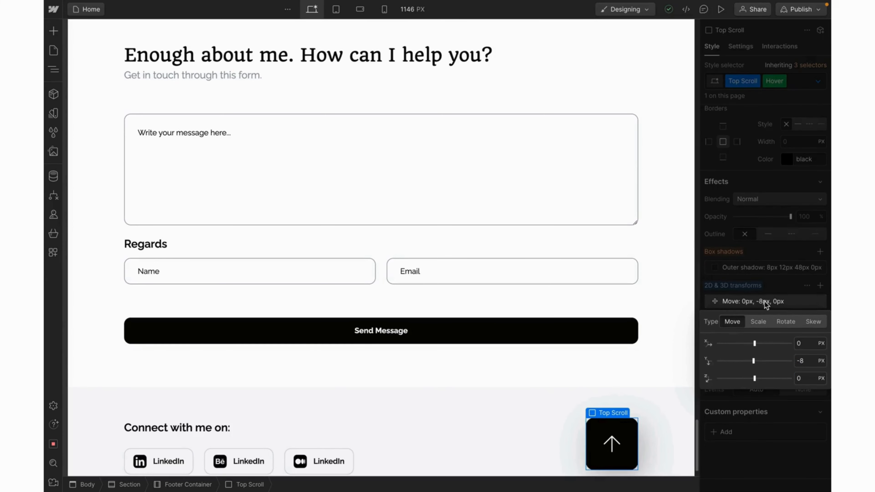
click(764, 301)
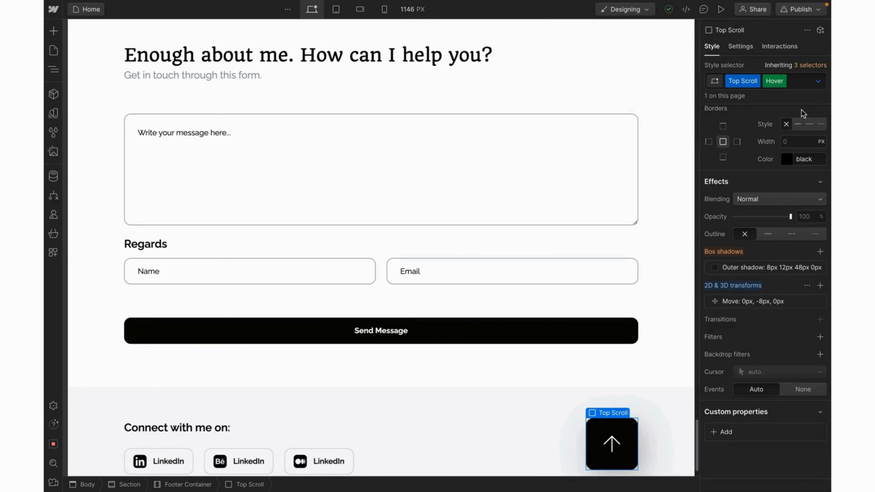
click(818, 82)
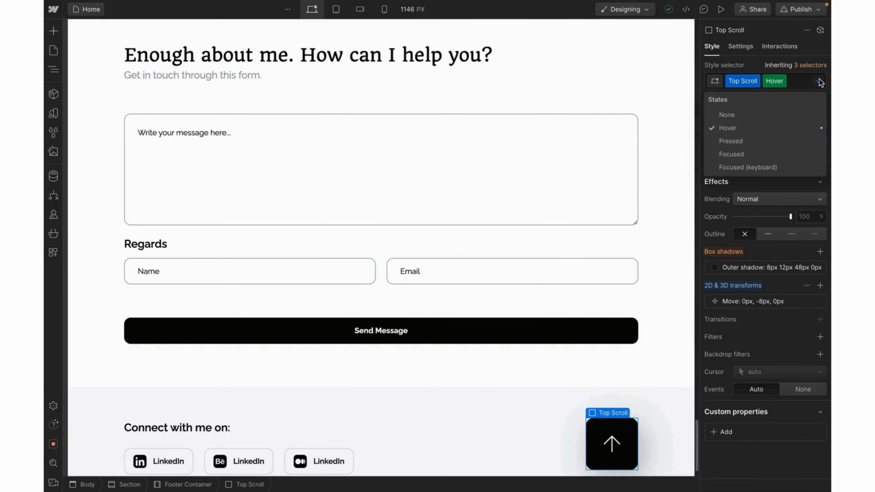
click(753, 117)
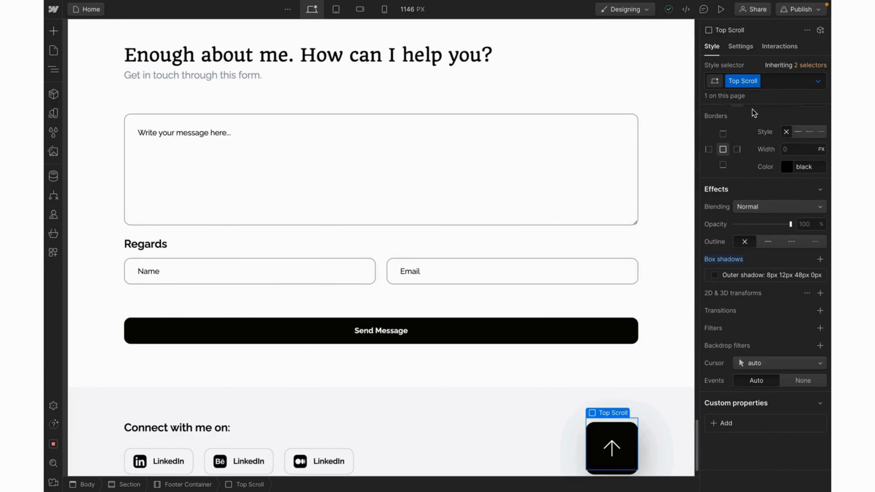
Preview the page to check the Top Scroll button's hover movement, and return to designing
click(720, 13)
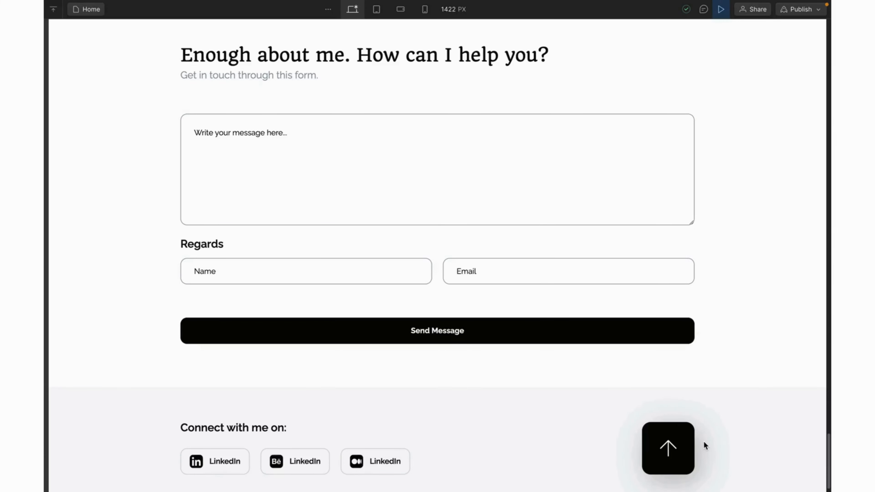
click(721, 12)
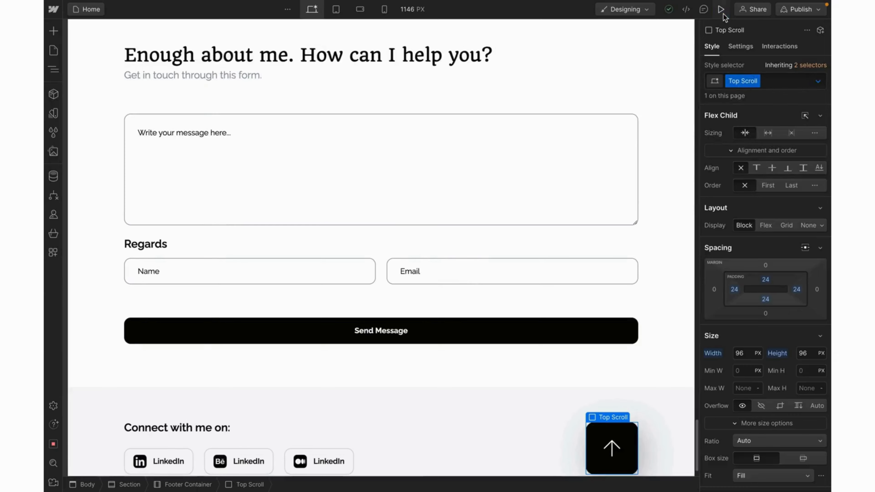
Add a Transform transition to the Top Scroll button with a 300 ms duration and Ease Out Quad easing
scroll(783, 358, down, 10)
scroll(782, 357, down, 8)
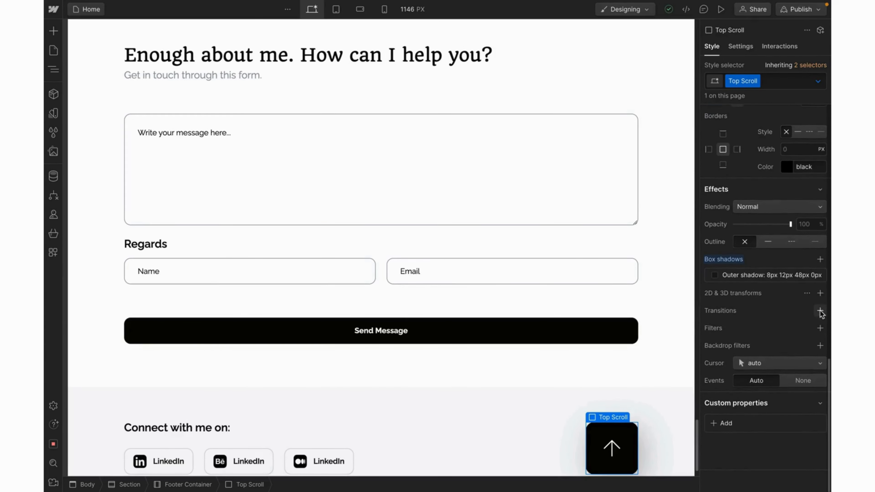
click(820, 310)
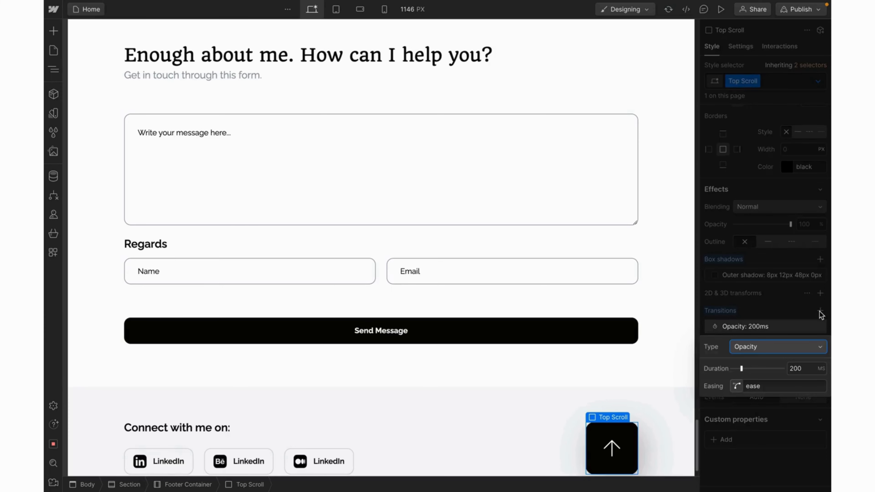
click(819, 348)
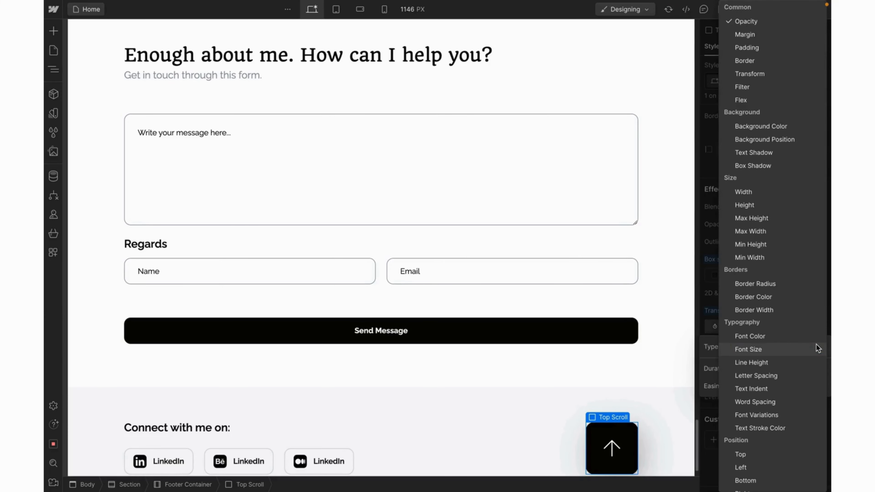
click(780, 77)
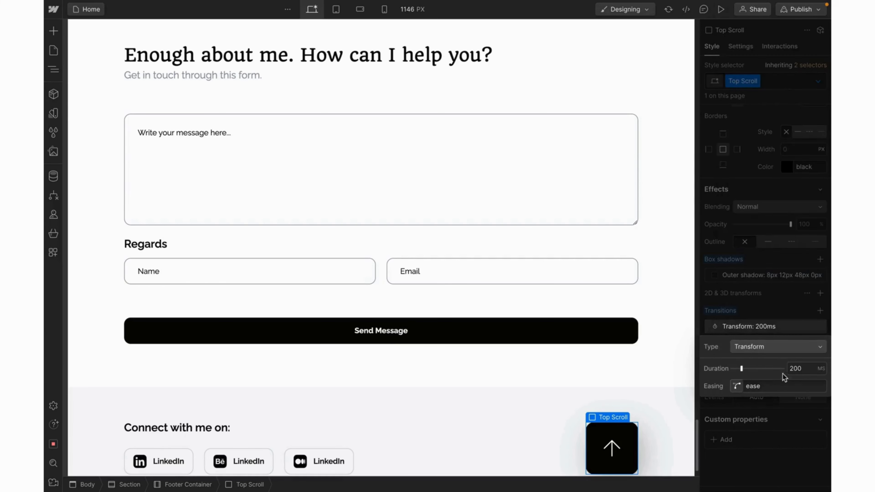
click(798, 368)
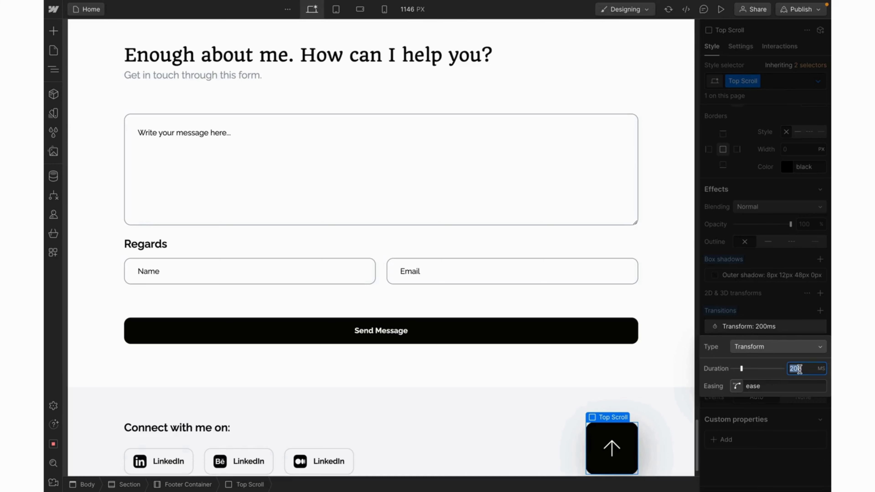
text(300)
click(736, 386)
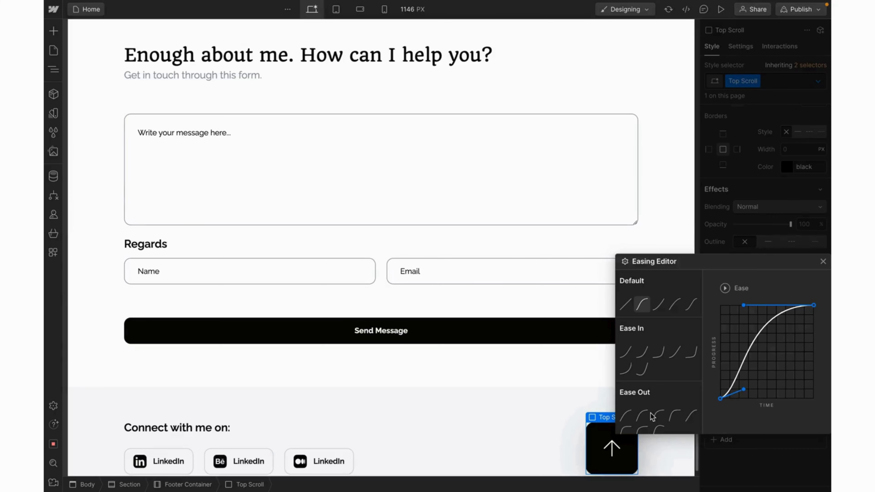
click(626, 416)
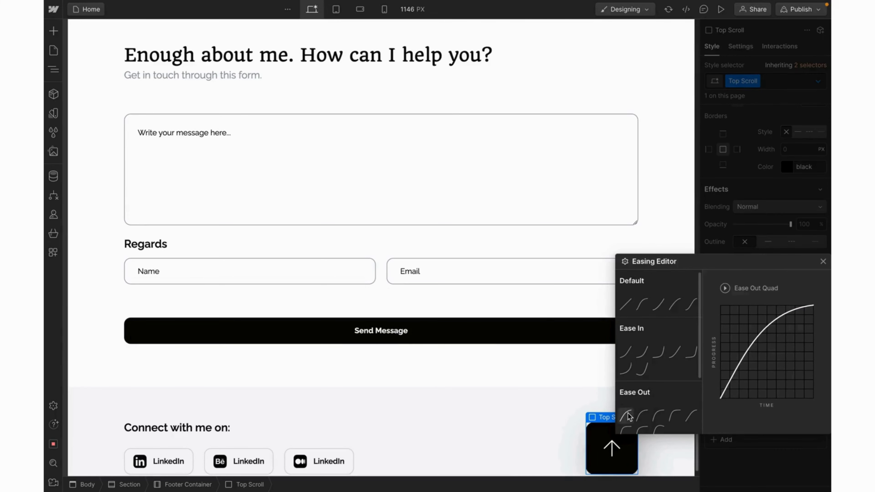
click(823, 262)
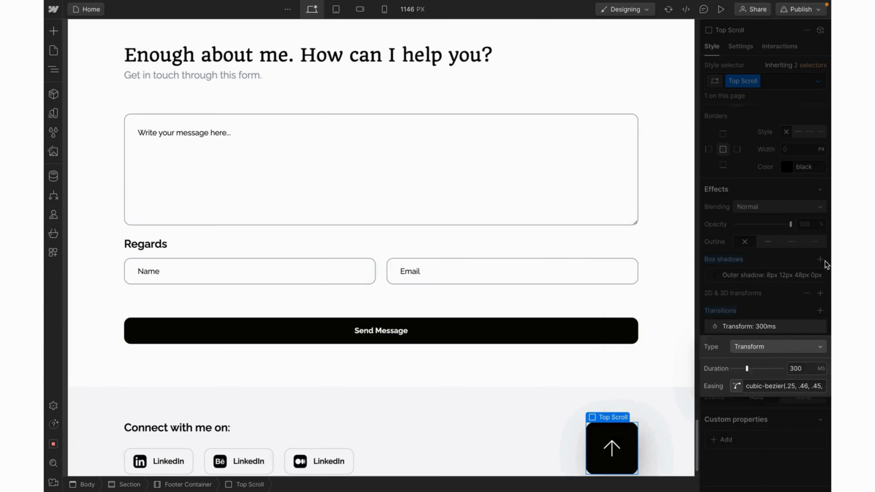
Preview the page to test the Top Scroll button's smoothed hover and its scroll to the page top, and exit the preview
click(721, 9)
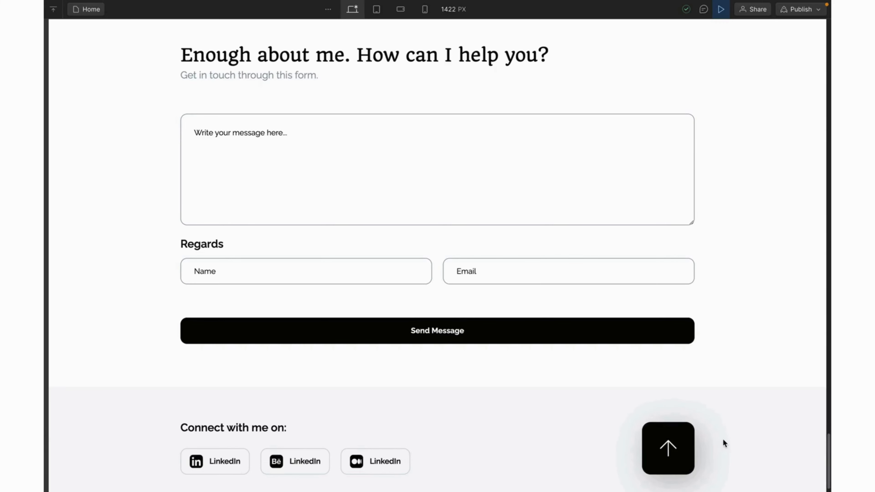
click(683, 444)
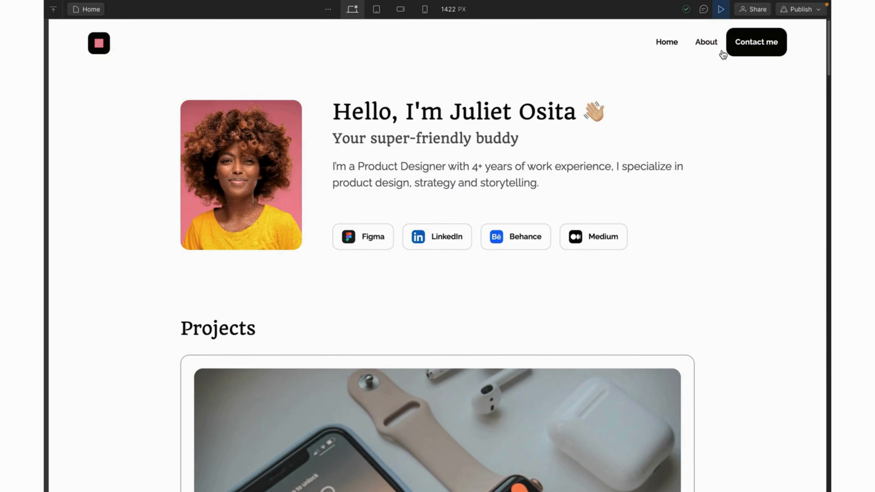
click(721, 9)
click(720, 12)
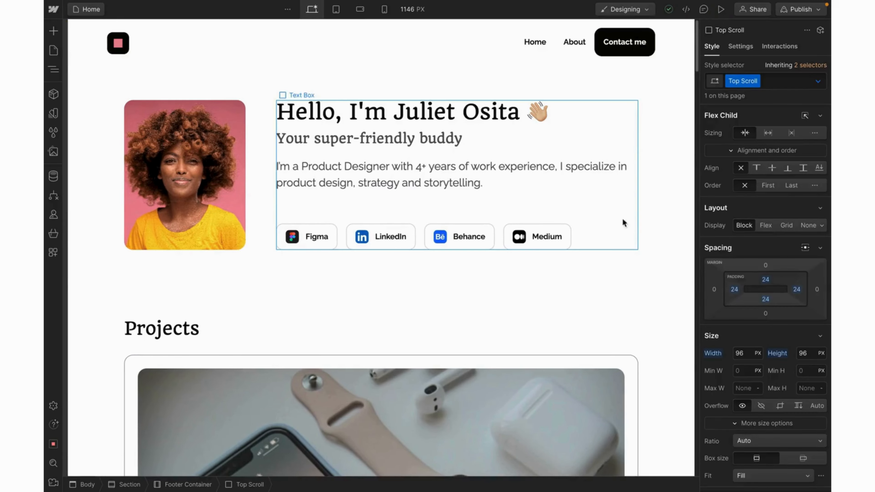
Give the page's navbar the in-page linking ID Nav-bar
scroll(611, 388, down, 5)
scroll(611, 389, down, 15)
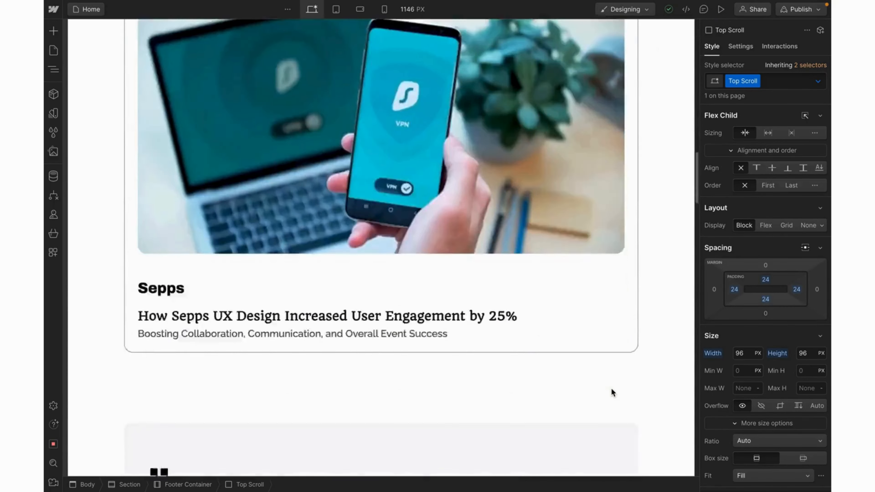
scroll(611, 388, down, 5)
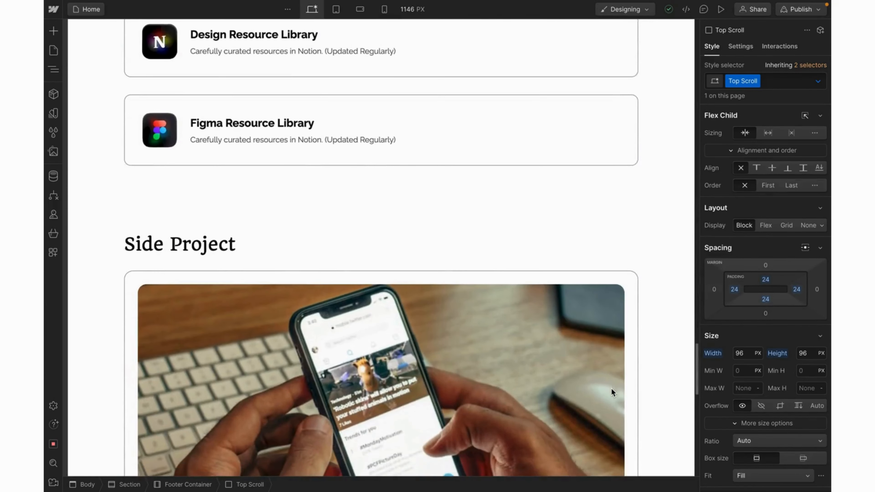
scroll(610, 387, up, 10)
scroll(611, 388, up, 15)
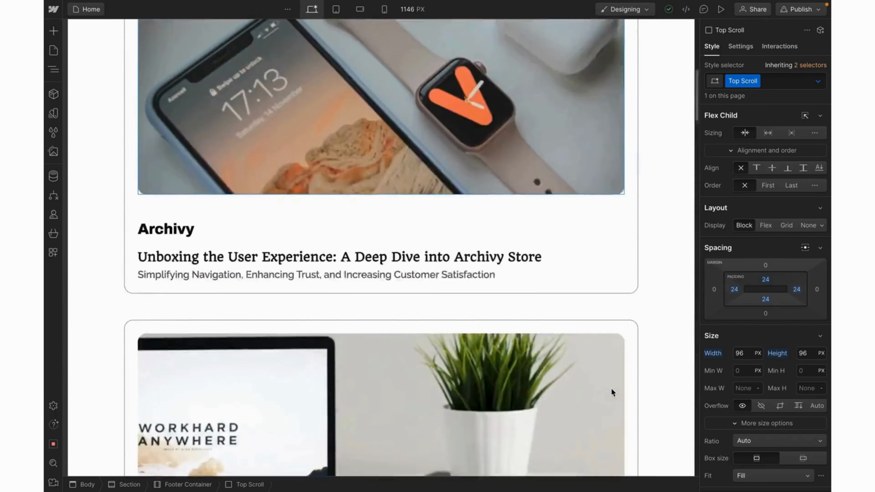
click(309, 36)
click(327, 42)
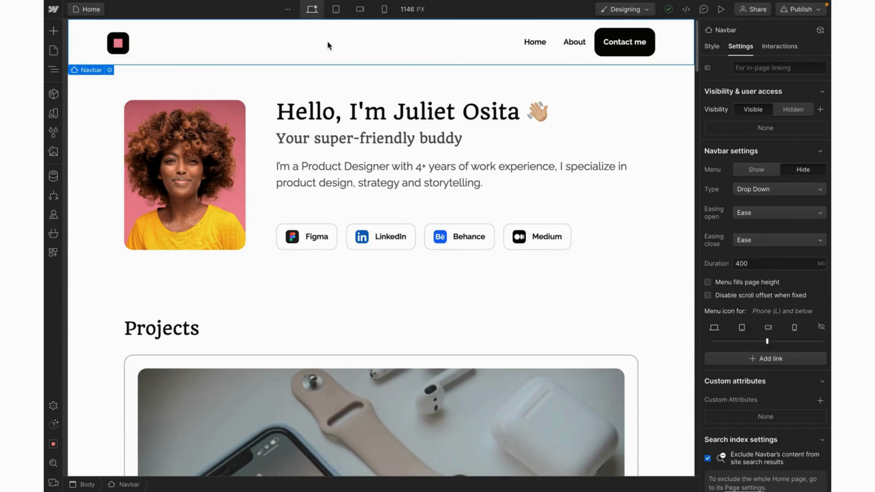
click(711, 45)
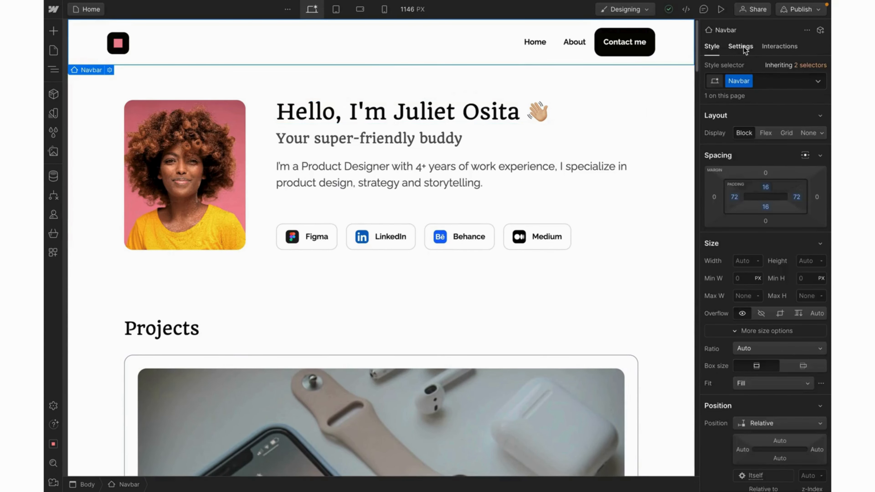
click(743, 46)
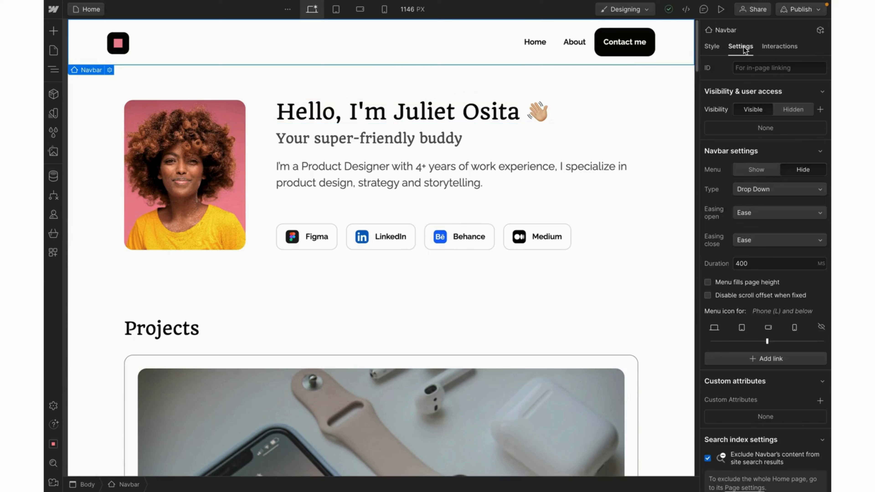
click(753, 68)
text(Nav-bar)
Convert the footer's Top Scroll block to a Link Block
scroll(590, 240, down, 20)
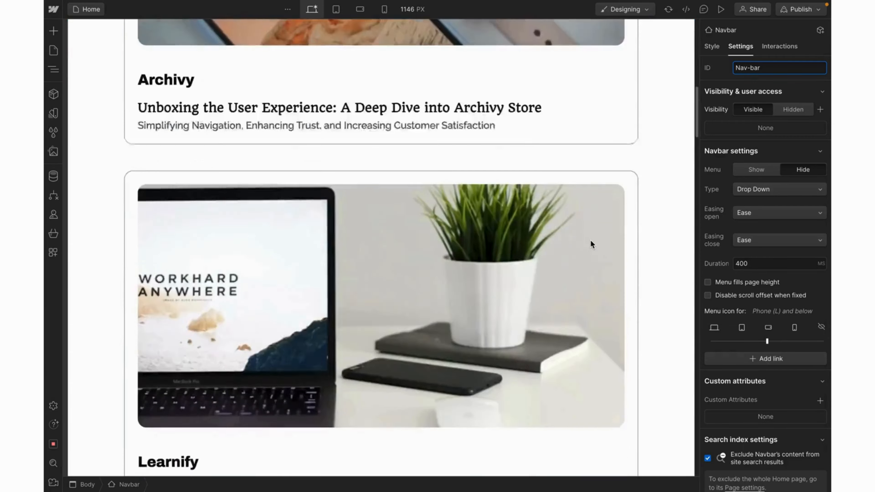
scroll(590, 240, down, 20)
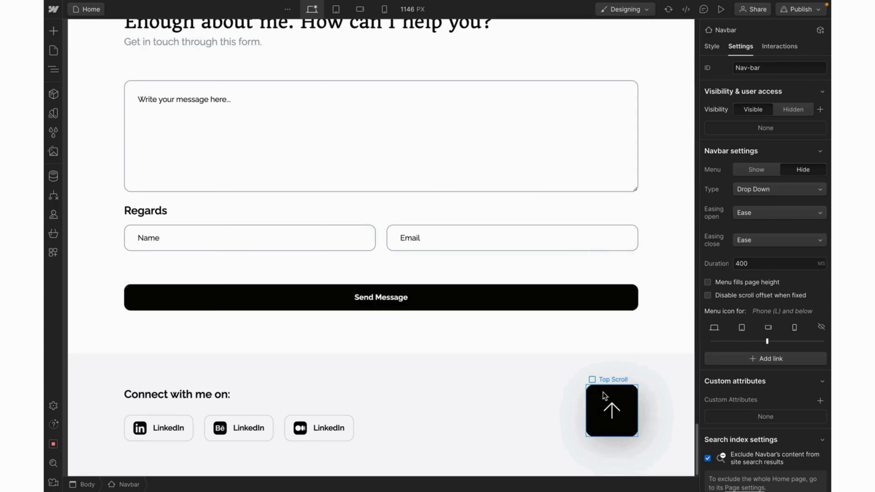
click(626, 400)
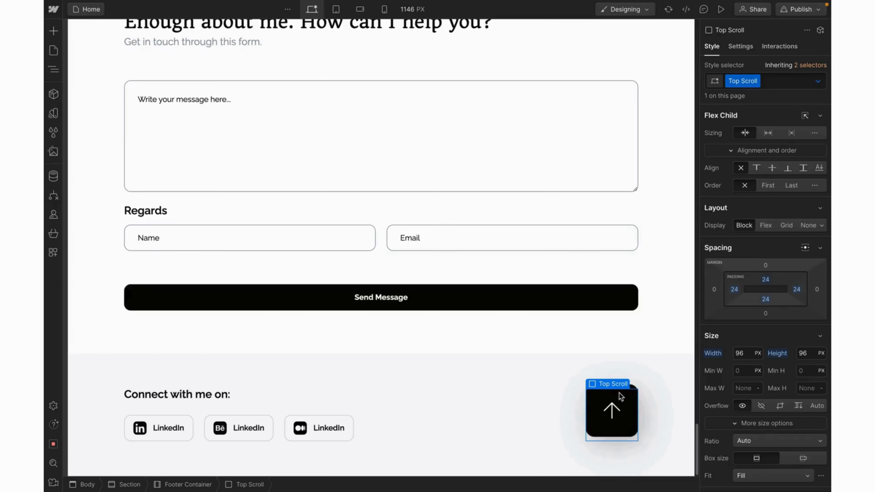
right_click(620, 396)
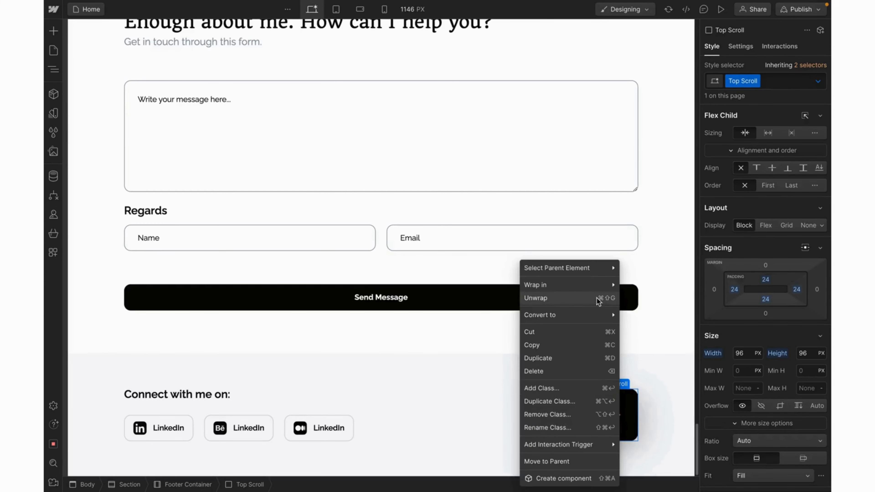
mouse_move(602, 315)
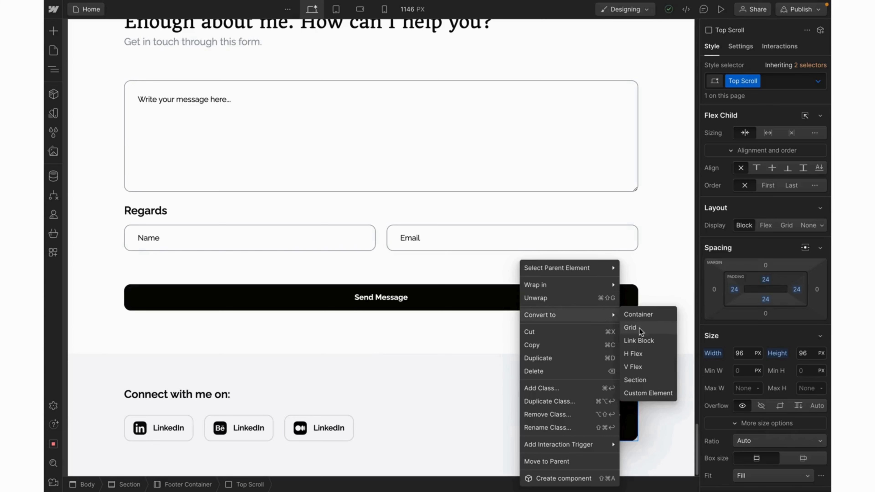
click(642, 339)
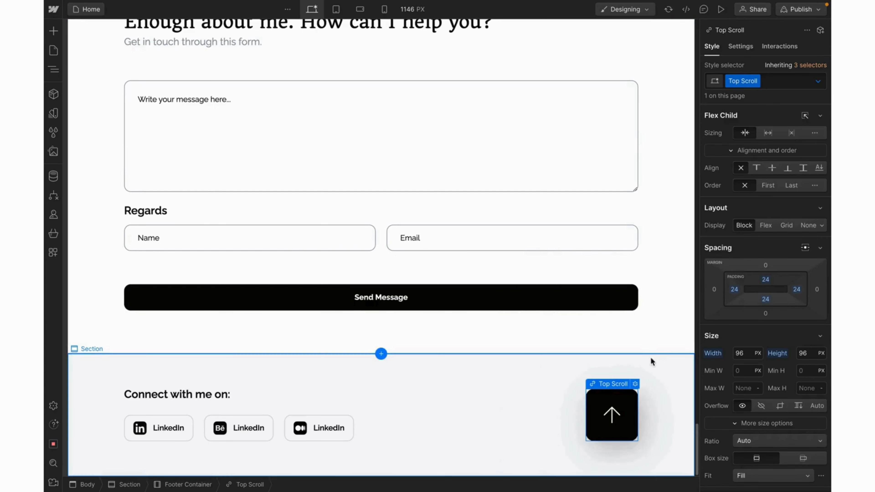
Link the Top Scroll button to the Nav-bar page section
click(635, 384)
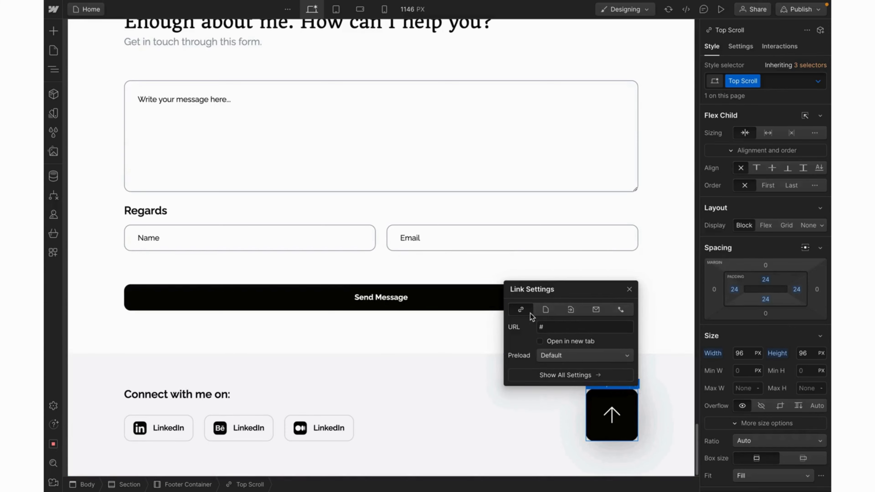
click(571, 310)
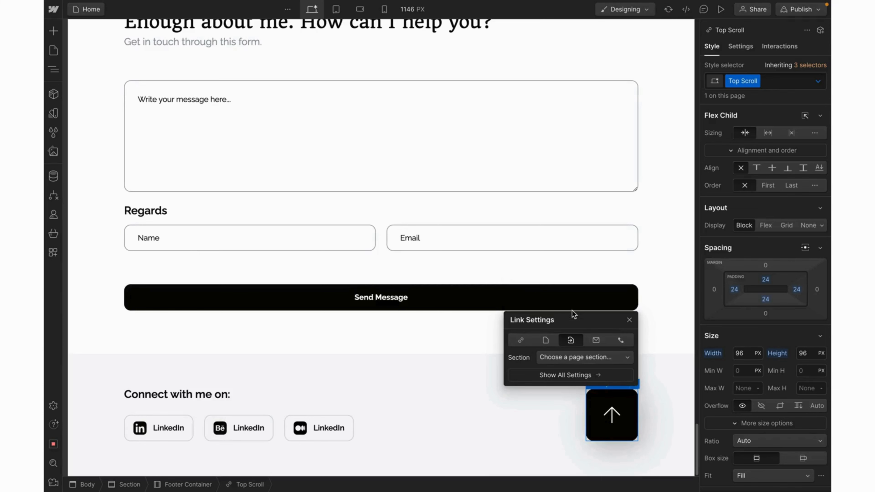
click(628, 358)
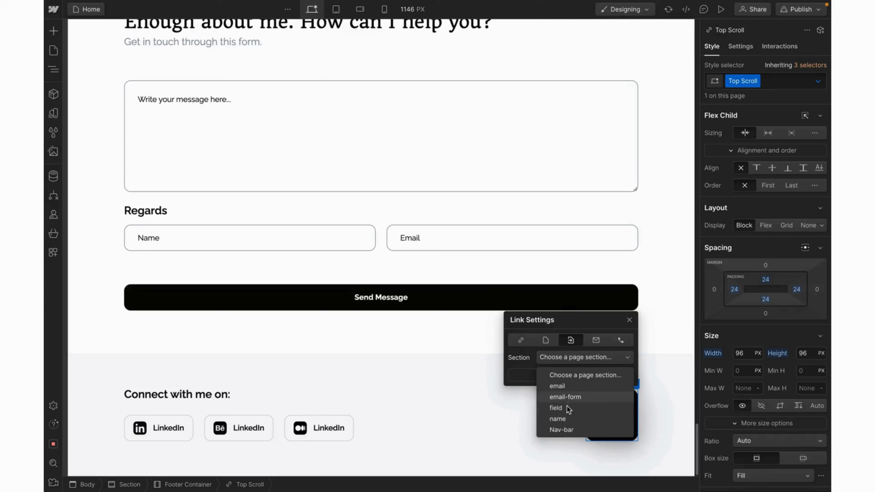
click(564, 429)
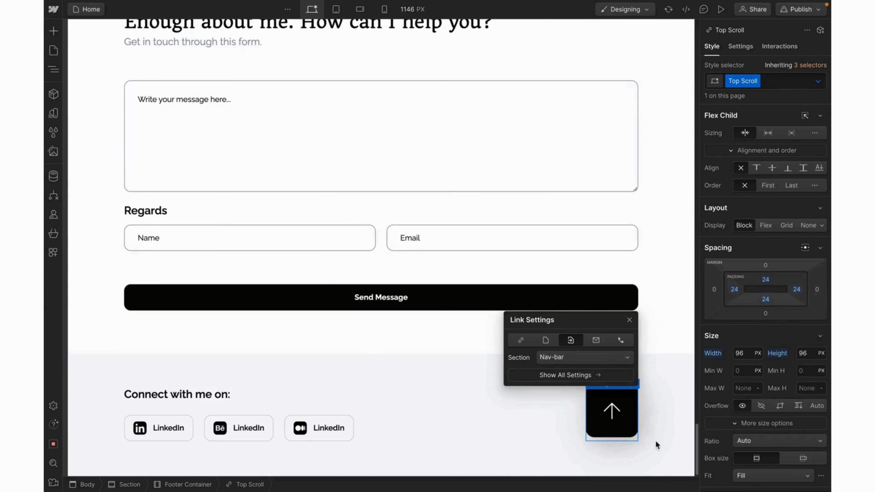
Preview the page and test the footer's Top Scroll link twice, returning to the footer between the tests
click(721, 11)
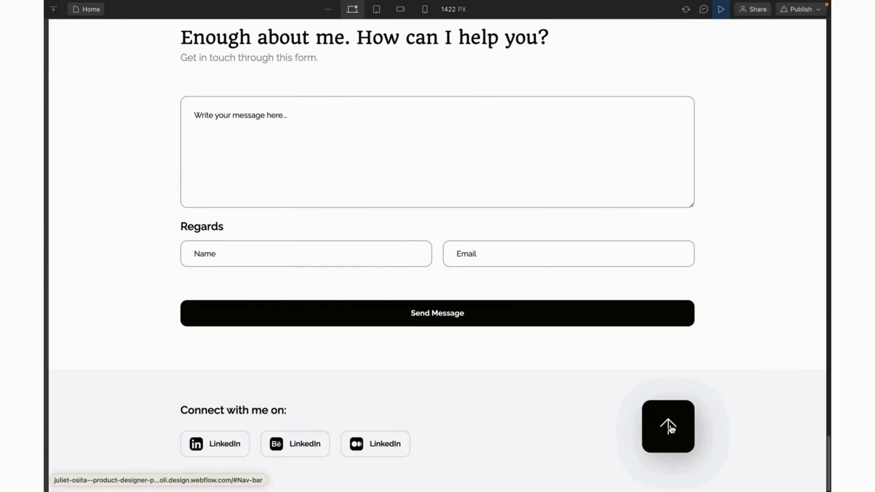
click(671, 428)
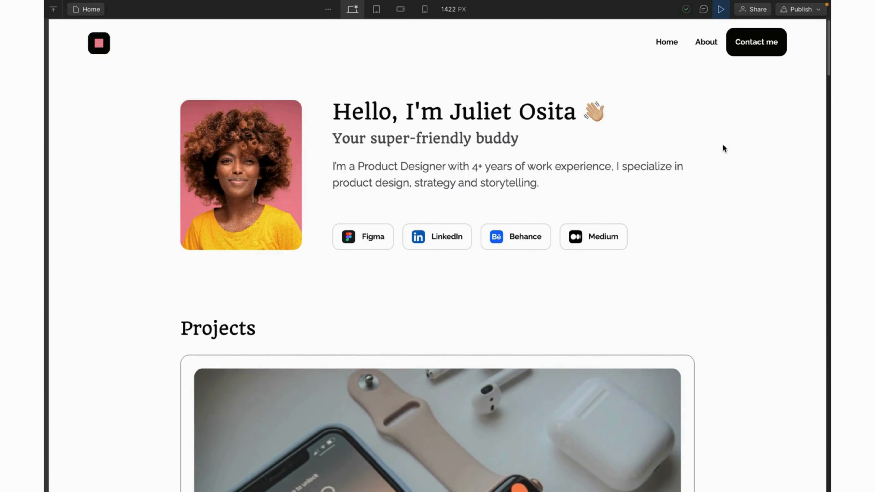
scroll(722, 143, down, 20)
scroll(722, 148, down, 15)
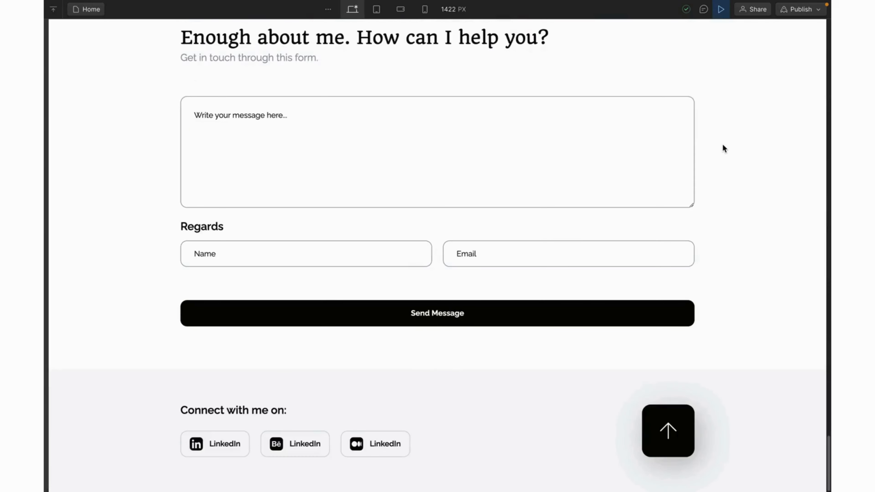
click(674, 416)
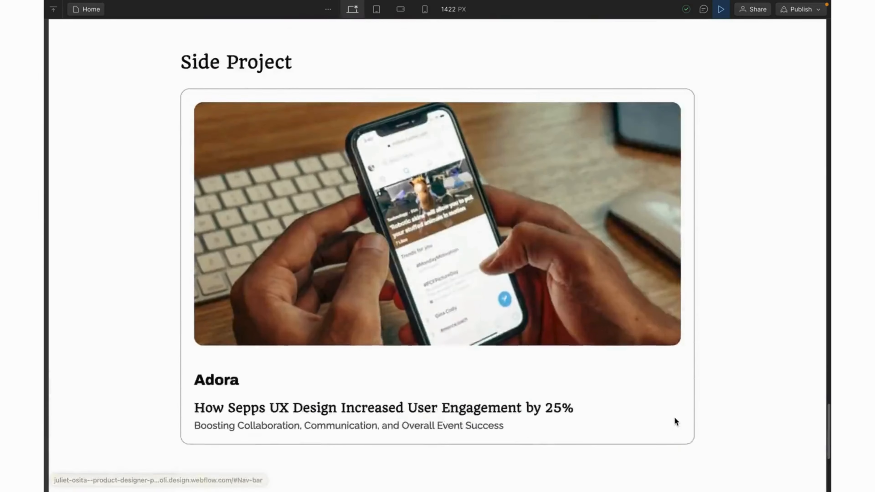